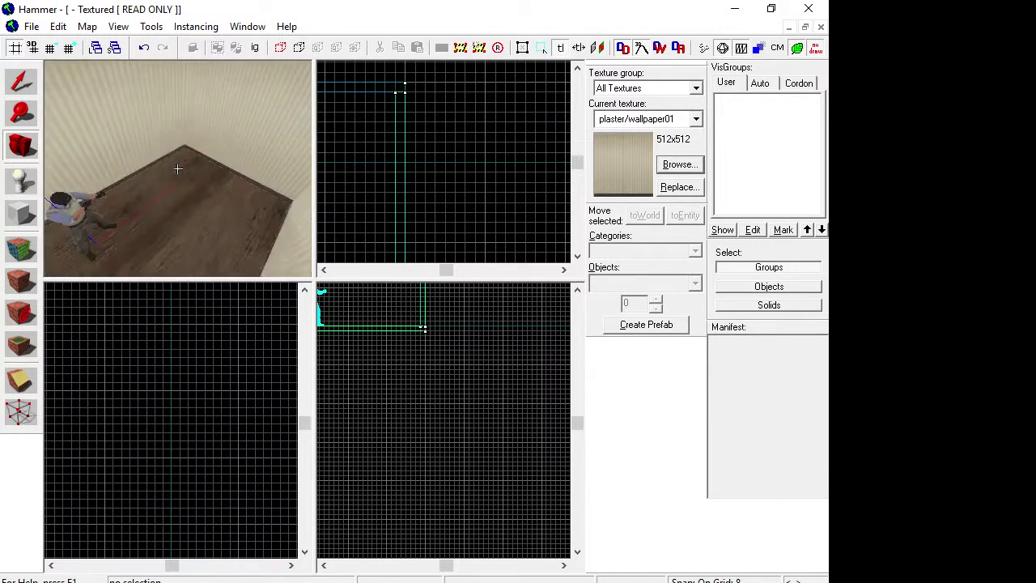
# Step: Inspect the existing room and player model from inside and outside in the 3D view
pyautogui.press('s')
pyautogui.press('w')
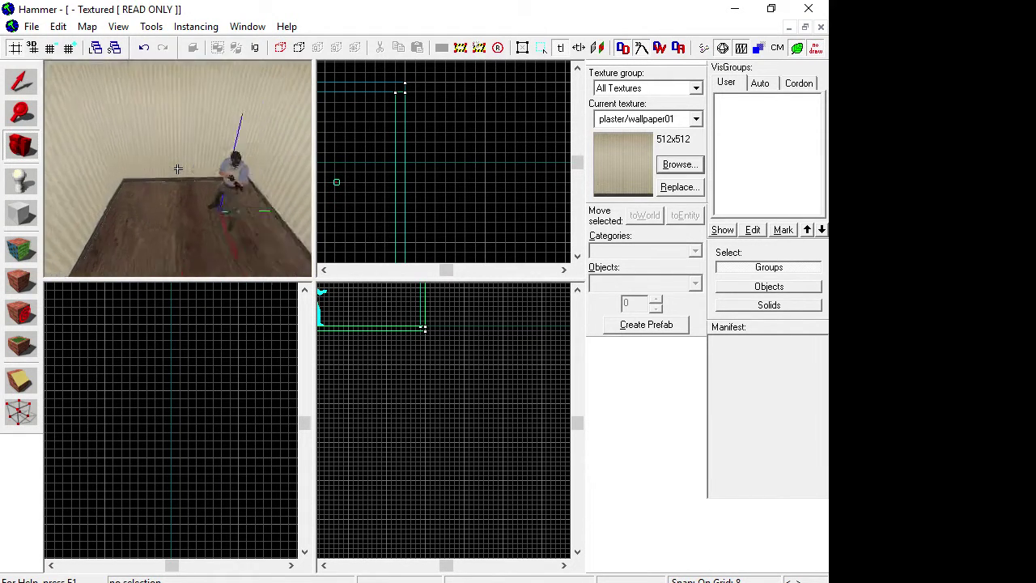
pyautogui.press('s')
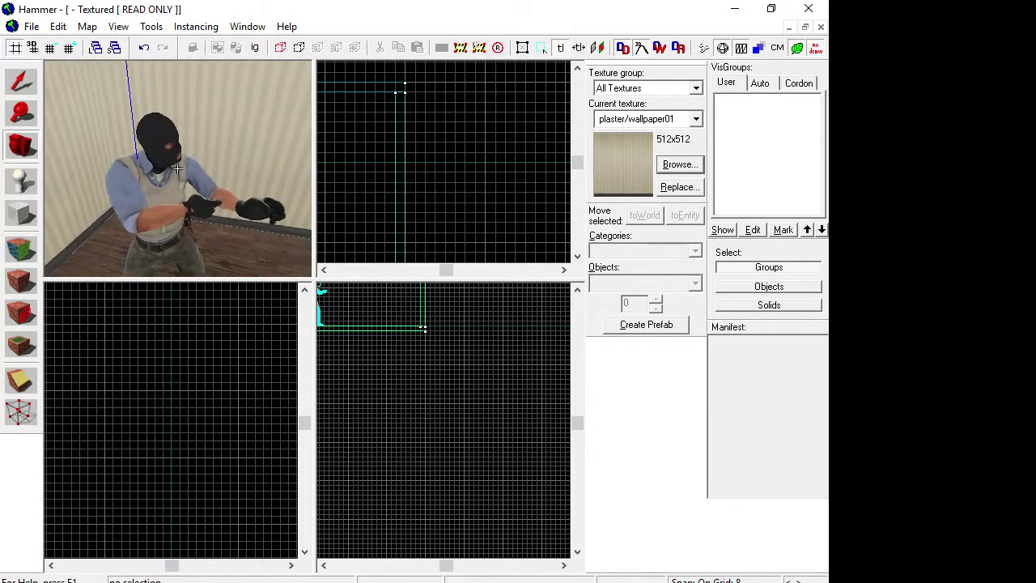
pyautogui.press('w')
pyautogui.press('s')
pyautogui.press('s')
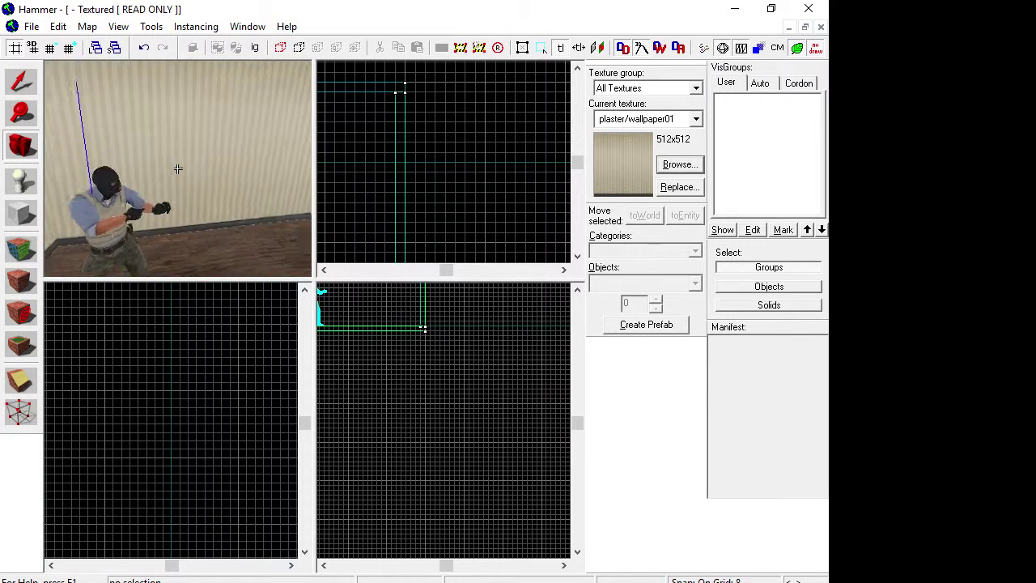
pyautogui.press('w')
pyautogui.press('w')
pyautogui.press('s')
pyautogui.press('w')
pyautogui.press('s')
pyautogui.press('d')
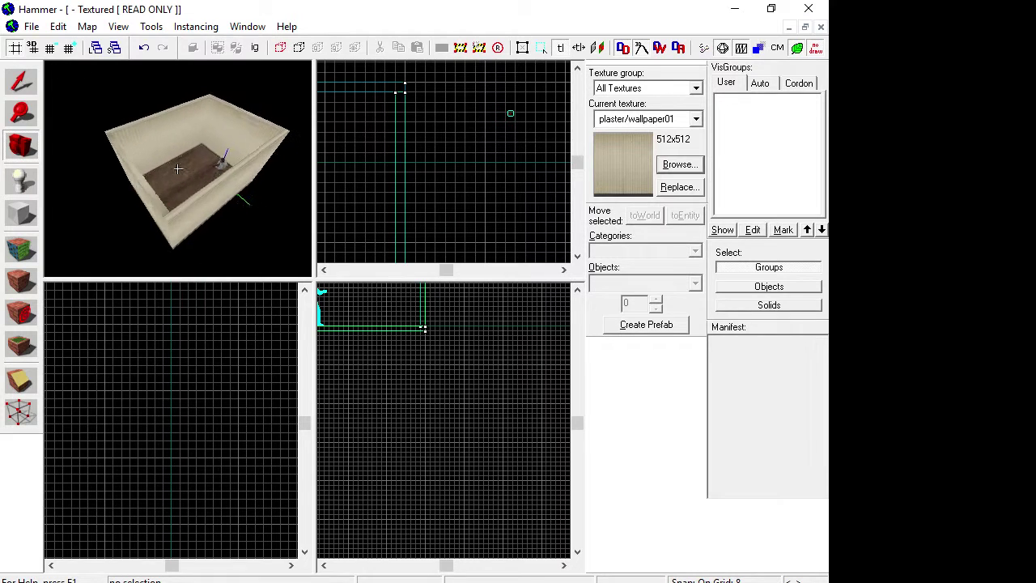
# Step: Delete all the wallpaper-textured walls of the room, leaving the wooden floor
pyautogui.click(21, 85)
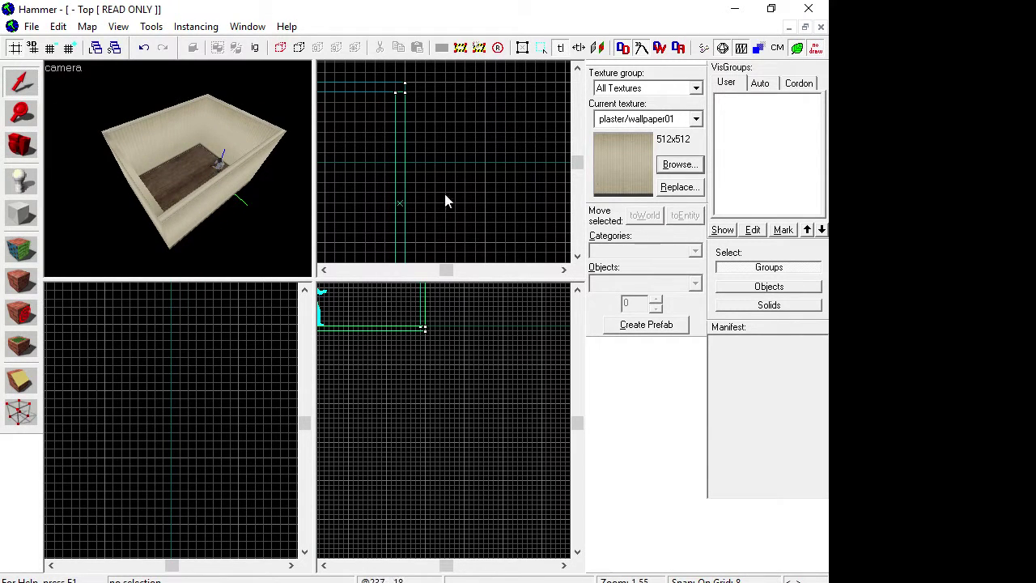
pyautogui.click(146, 198)
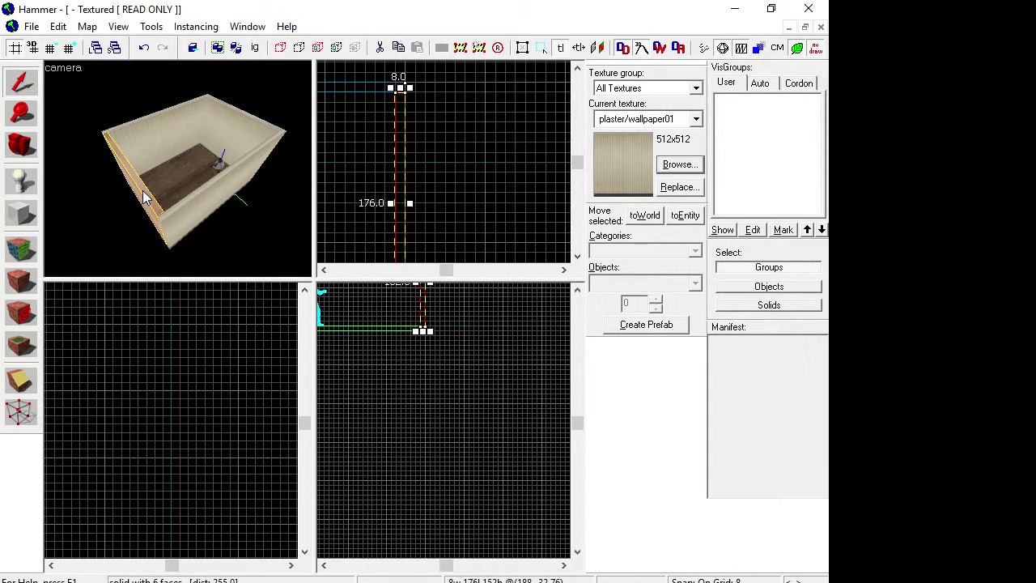
pyautogui.press('Escape')
pyautogui.click(180, 217)
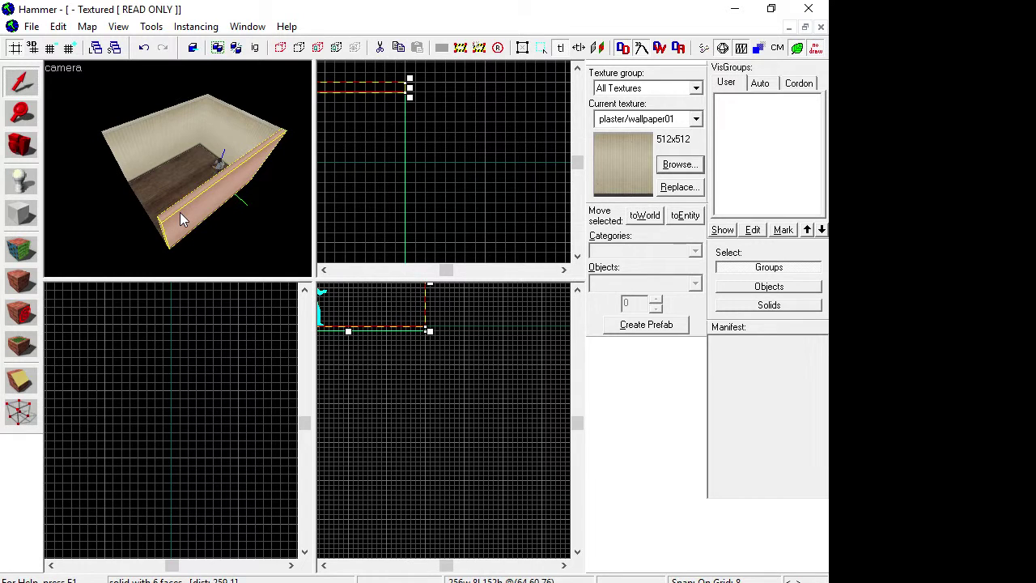
pyautogui.press('Escape')
pyautogui.click(263, 148)
pyautogui.press('Delete')
pyautogui.click(180, 128)
pyautogui.press('Delete')
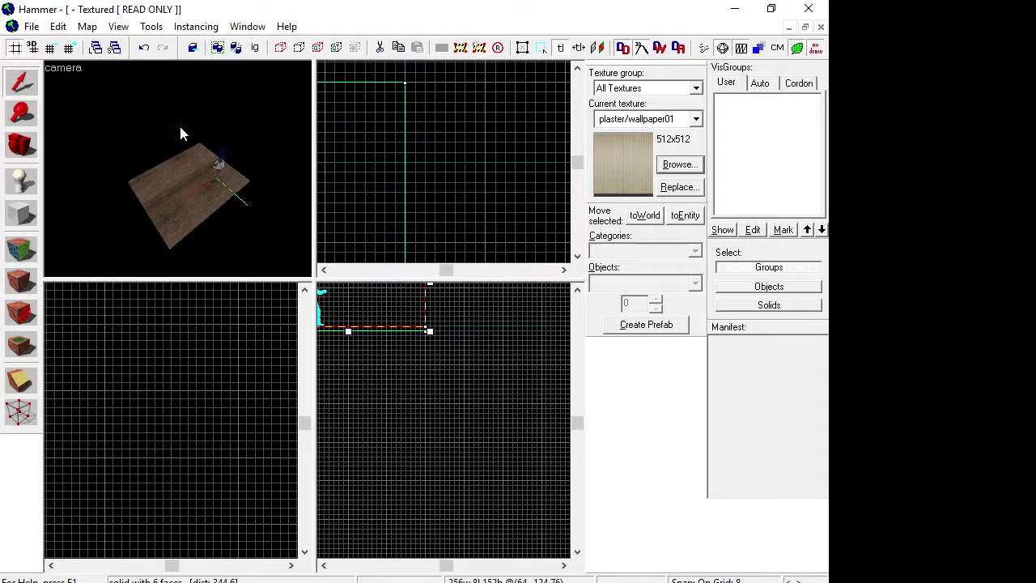
# Step: Delete the wooden floor and the old info_player_terrorist entity to empty the map
pyautogui.click(173, 188)
pyautogui.press('Delete')
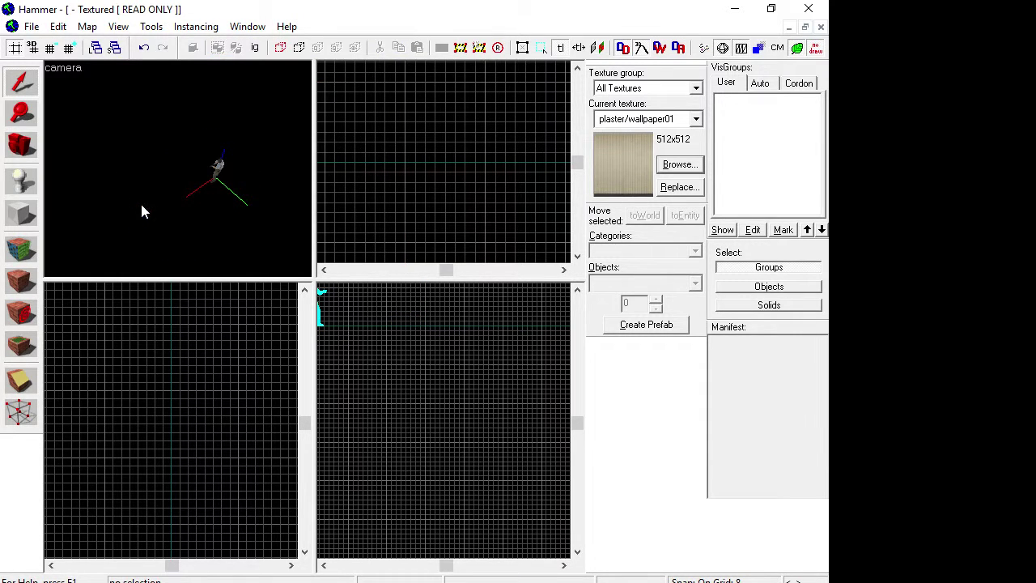
pyautogui.click(219, 167)
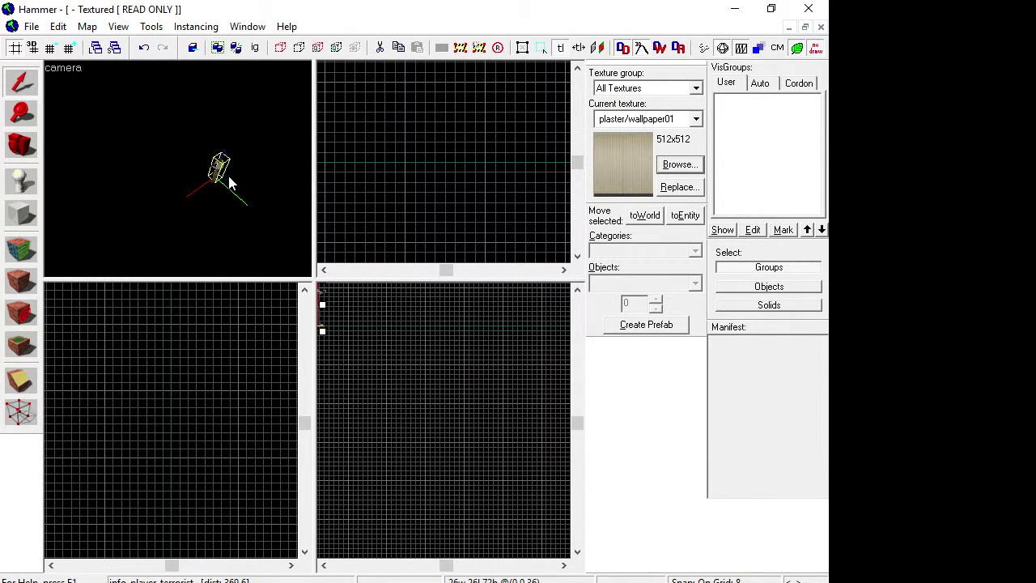
pyautogui.press('Delete')
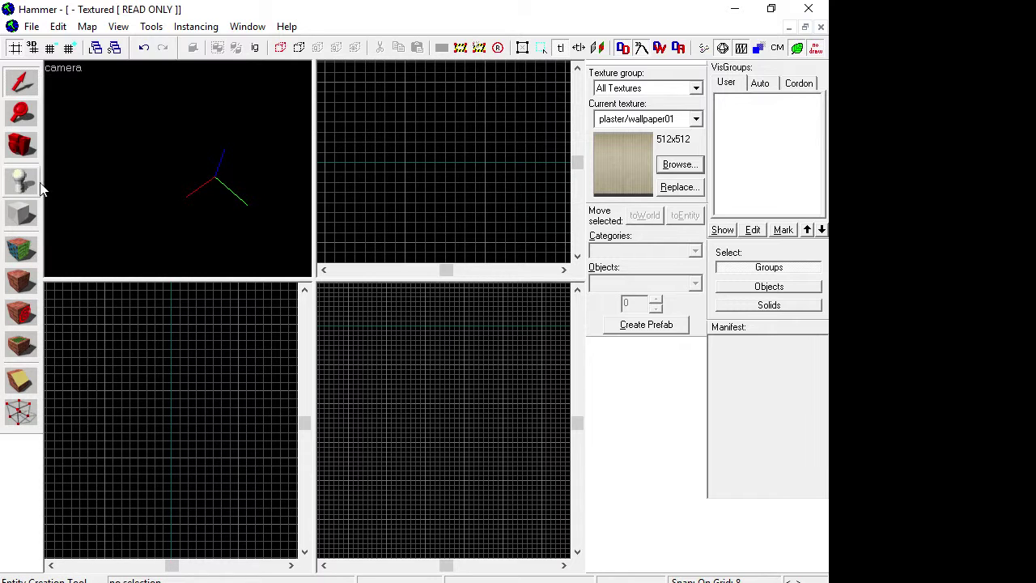
pyautogui.click(22, 182)
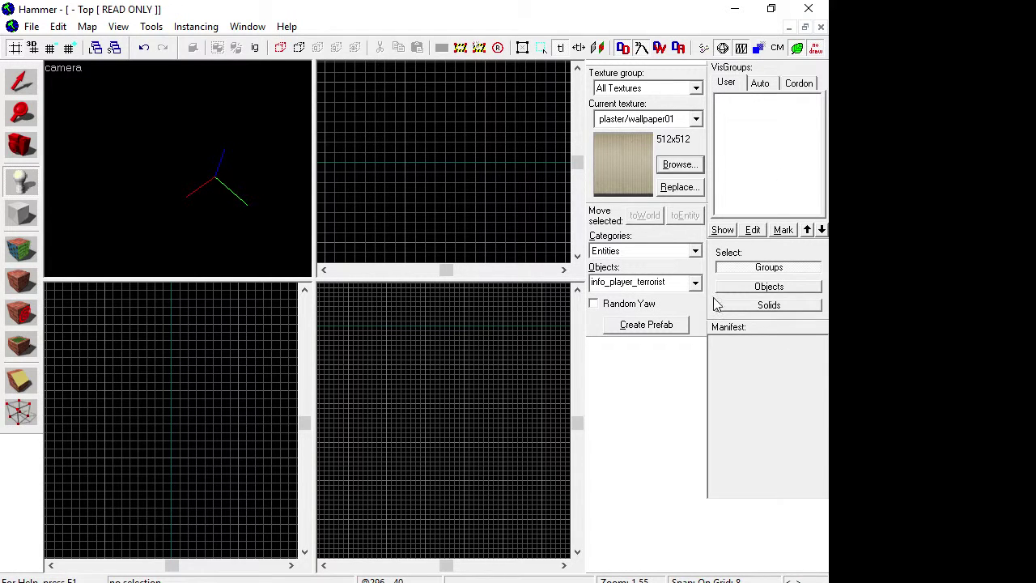
pyautogui.click(25, 148)
pyautogui.moveTo(229, 202); pyautogui.dragTo(177, 169)
pyautogui.scroll(1, 438, 167)
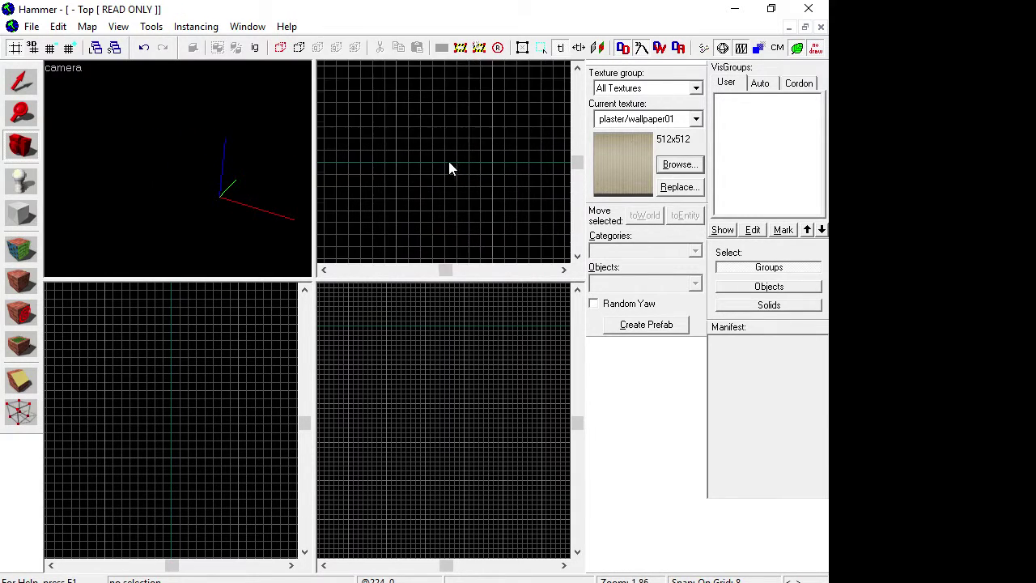
pyautogui.rightClick(399, 160)
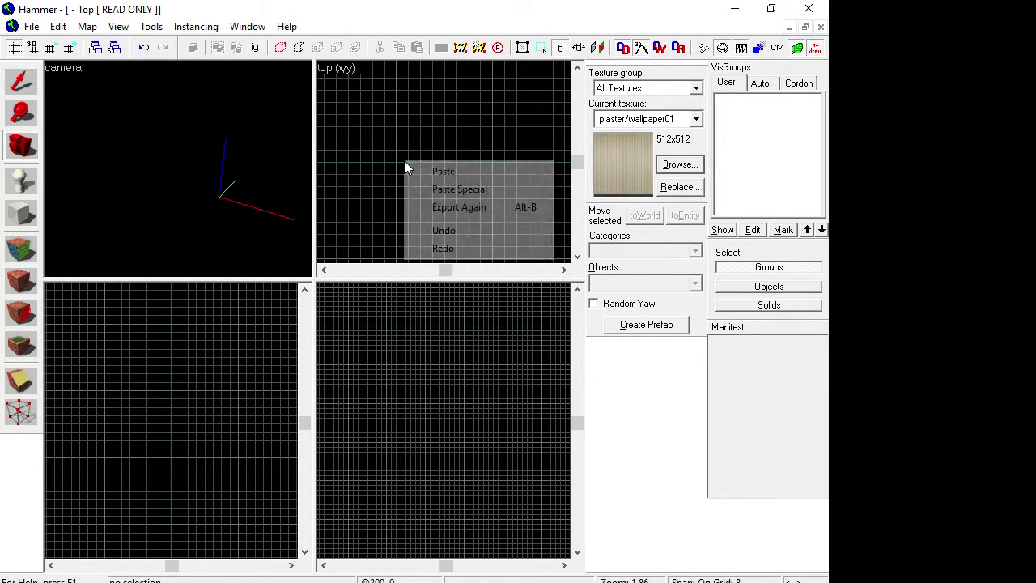
pyautogui.click(332, 186)
# Step: Place an info_player_terrorist entity at 224, 0 in the top view
pyautogui.hotkey('shift', 'e')
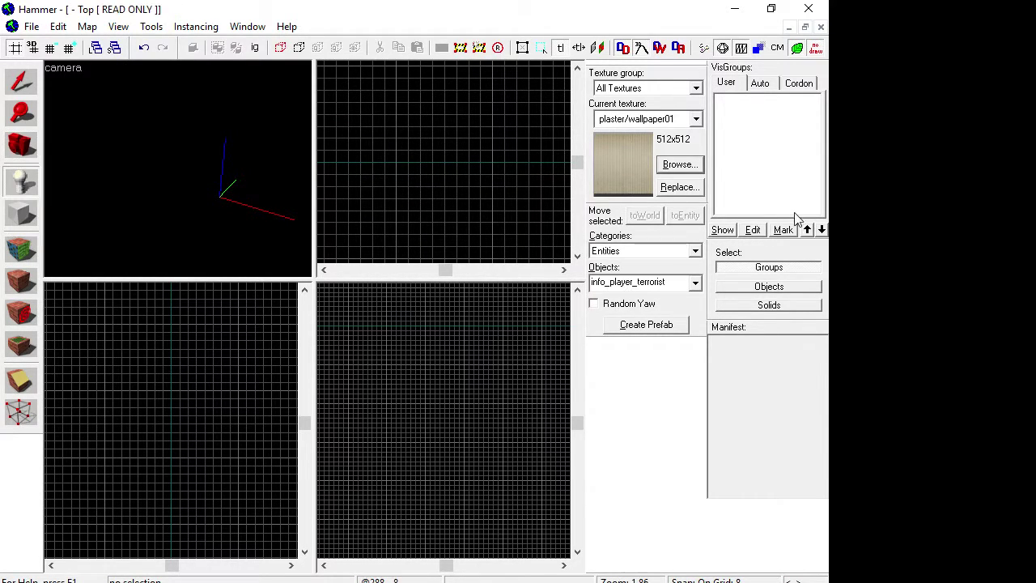
pyautogui.click(444, 163)
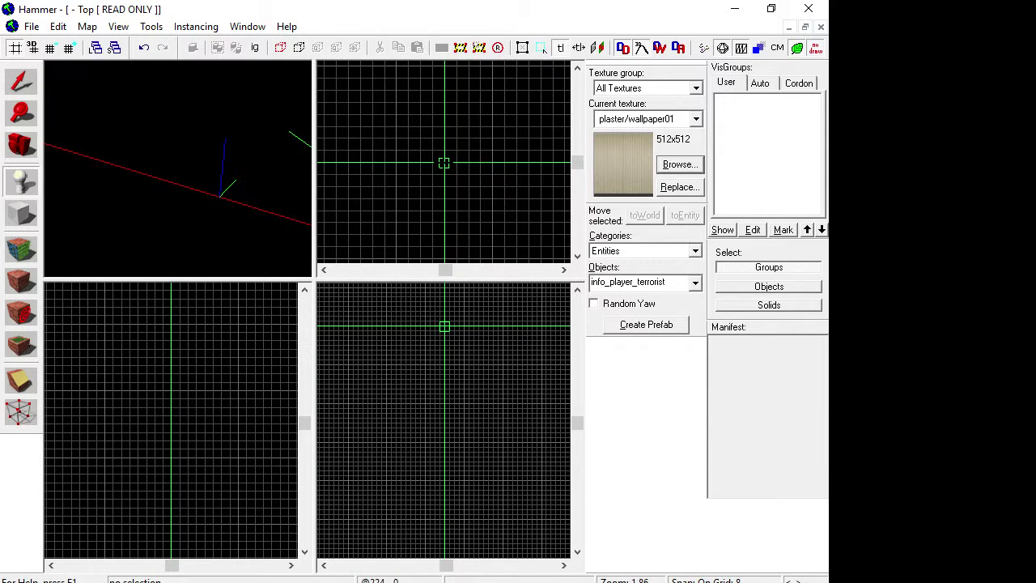
pyautogui.rightClick(445, 164)
pyautogui.click(467, 176)
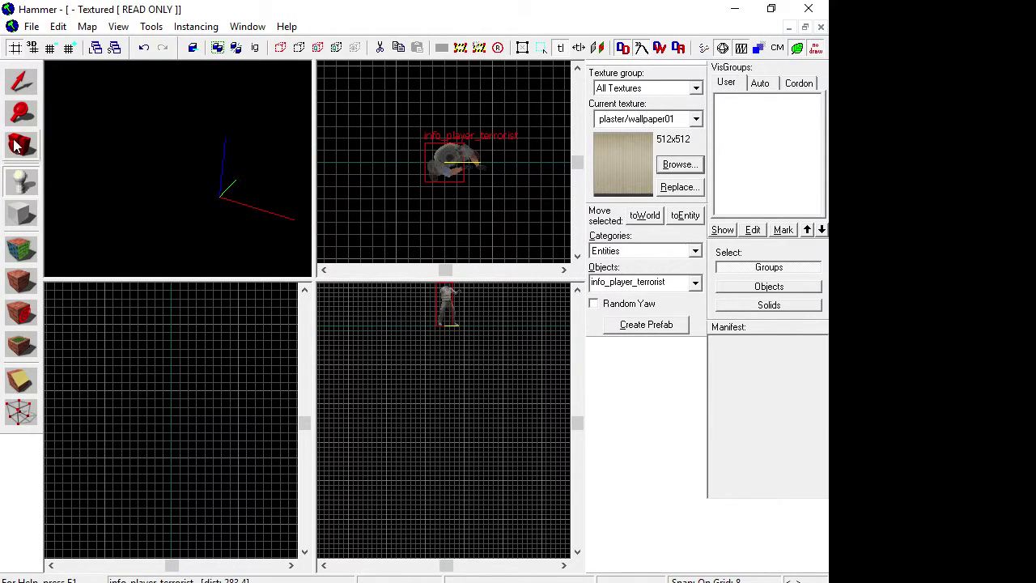
# Step: Examine the newly placed player model from near and far in the 3D view
pyautogui.hotkey('shift', 'c')
pyautogui.press('w')
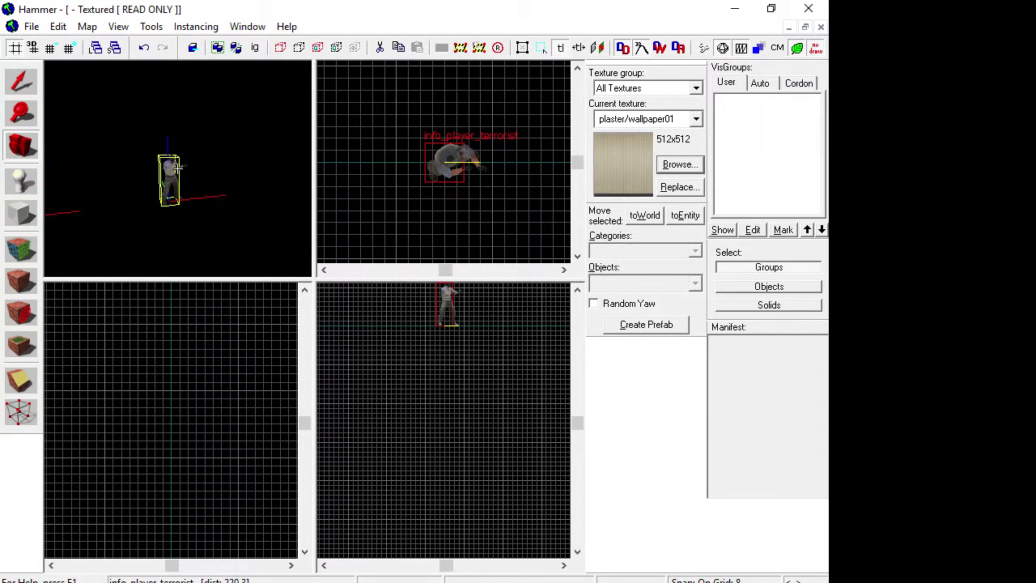
pyautogui.press('w')
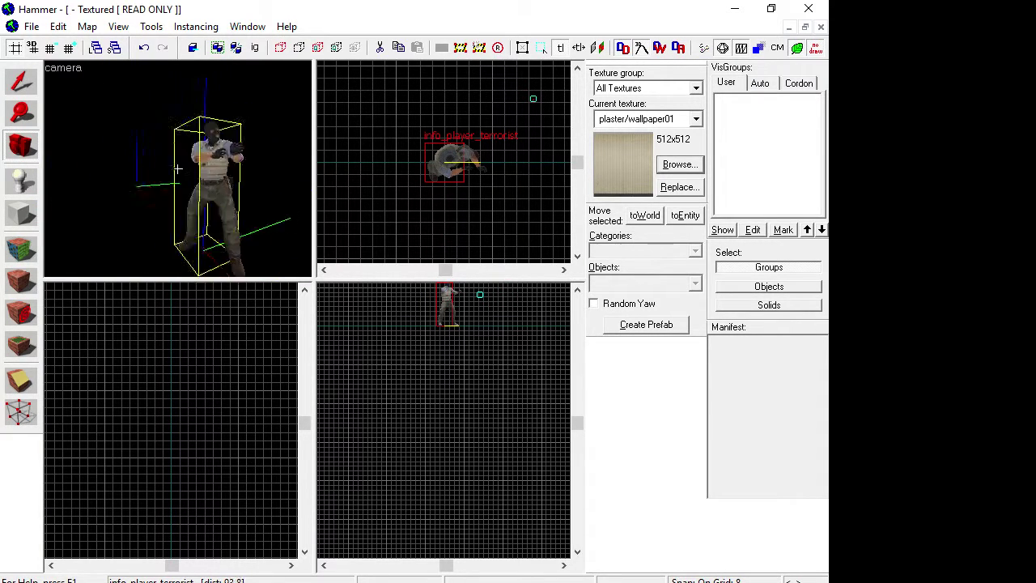
pyautogui.press('s')
pyautogui.press('z')
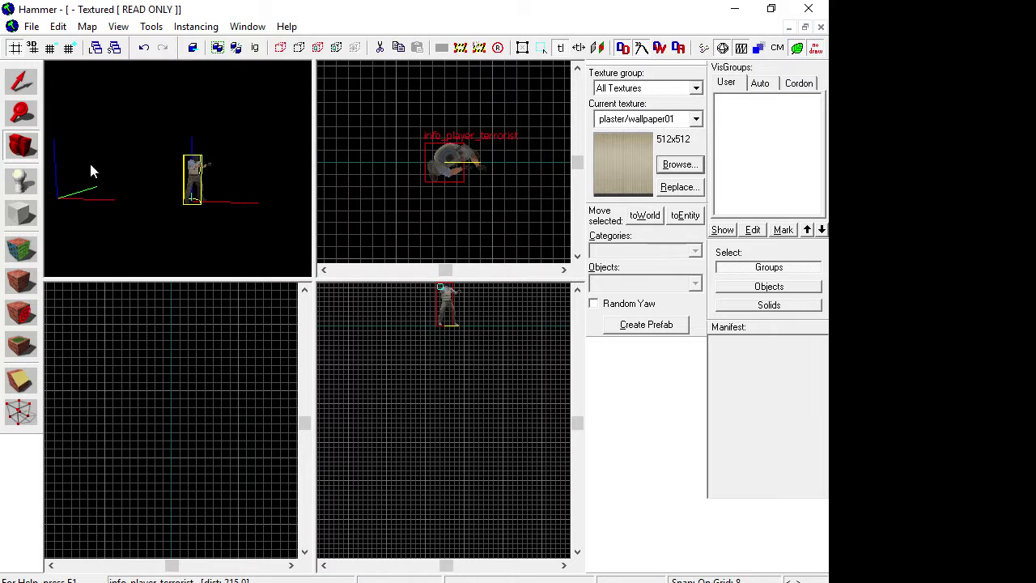
pyautogui.click(9, 154)
pyautogui.press('z')
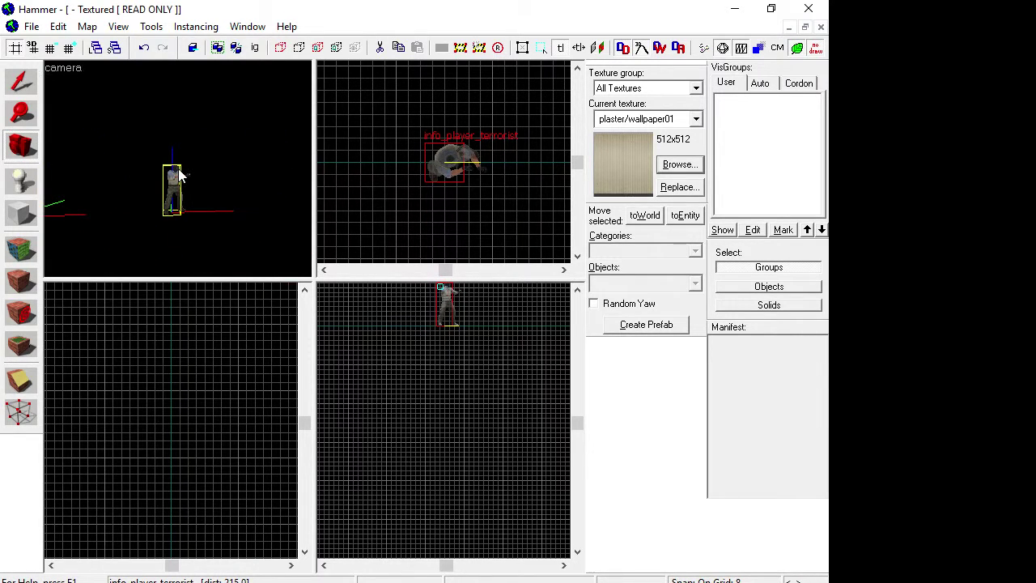
pyautogui.moveTo(178, 169); pyautogui.dragTo(178, 169)
pyautogui.press('w')
pyautogui.press('d')
pyautogui.press('s')
pyautogui.press('w')
pyautogui.press('w')
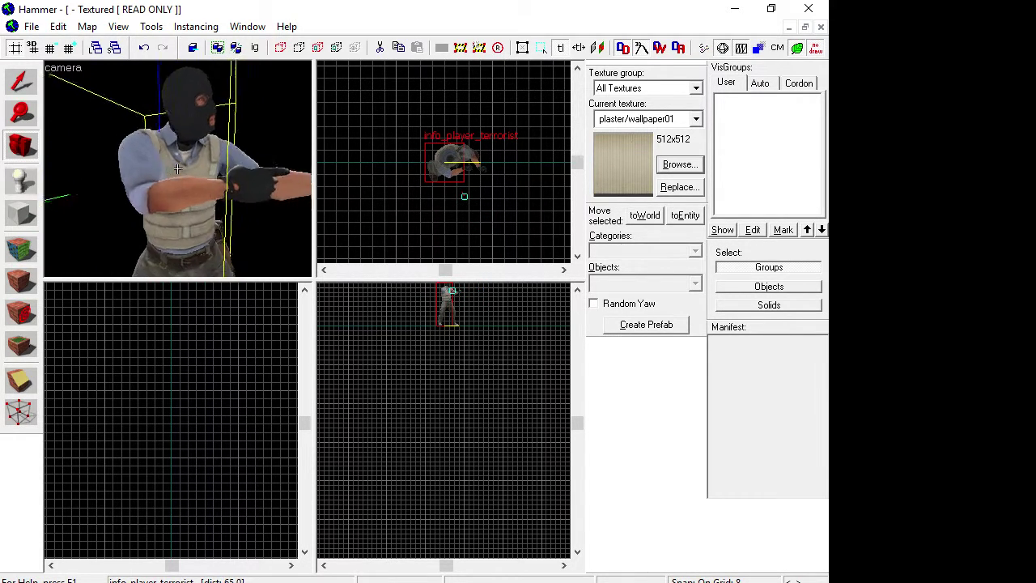
pyautogui.press('s')
pyautogui.press('w')
pyautogui.press('z')
# Step: Enlarge the grid spacing to 32 units and reduce it back to 8 units
pyautogui.scroll(-4, 459, 327)
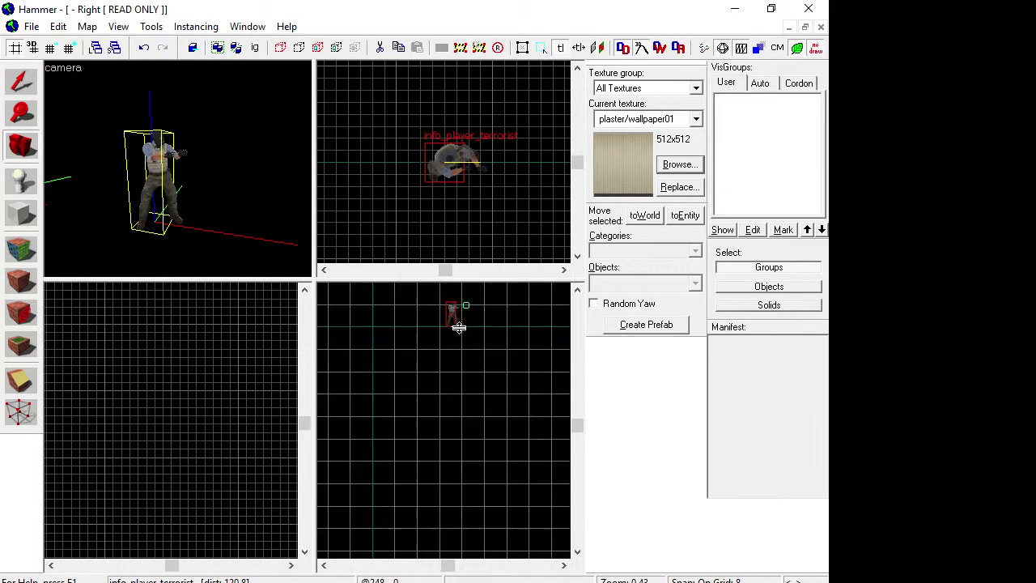
pyautogui.scroll(4, 463, 296)
pyautogui.scroll(5, 449, 356)
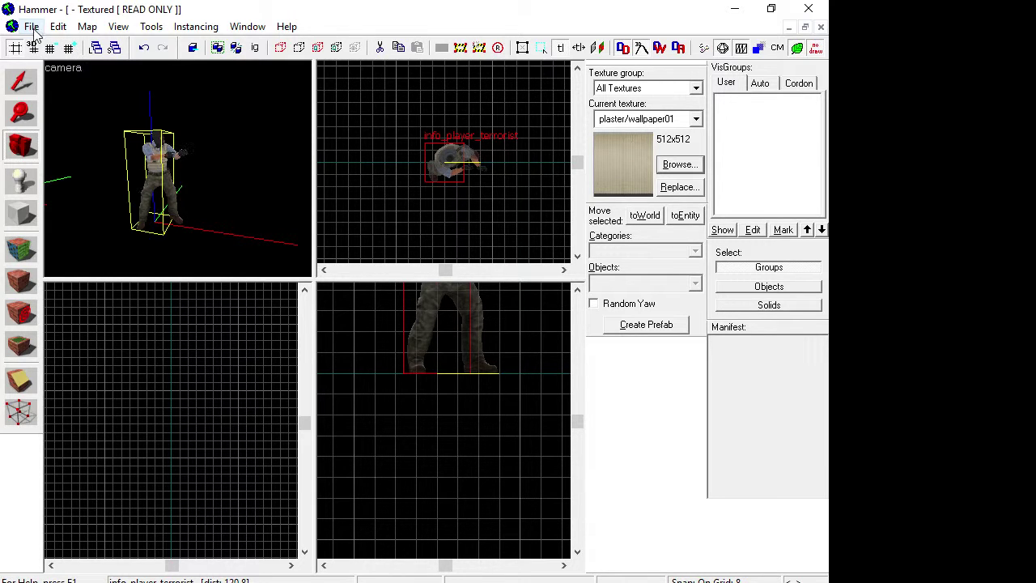
pyautogui.click(70, 48)
pyautogui.click(70, 49)
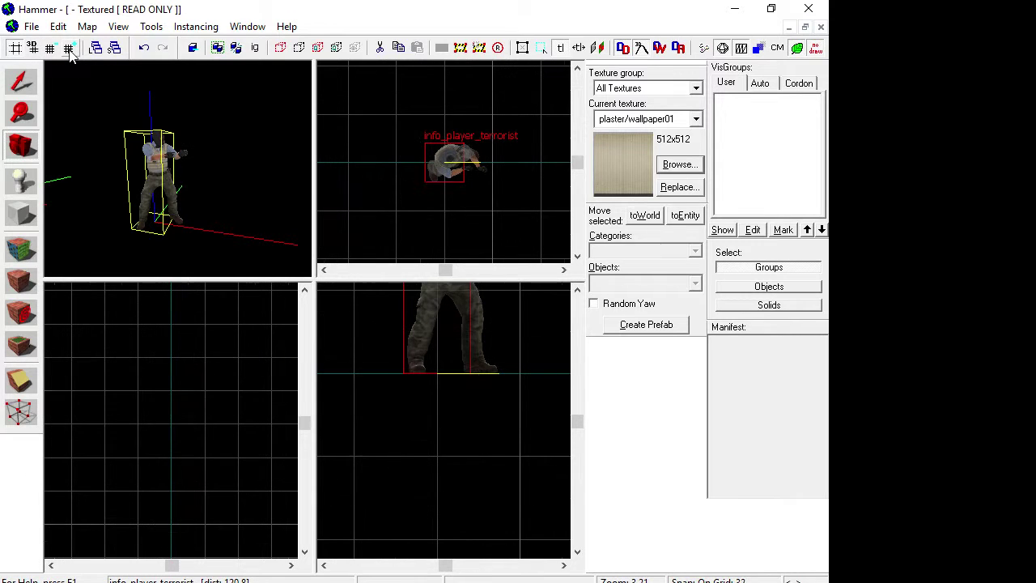
pyautogui.click(52, 50)
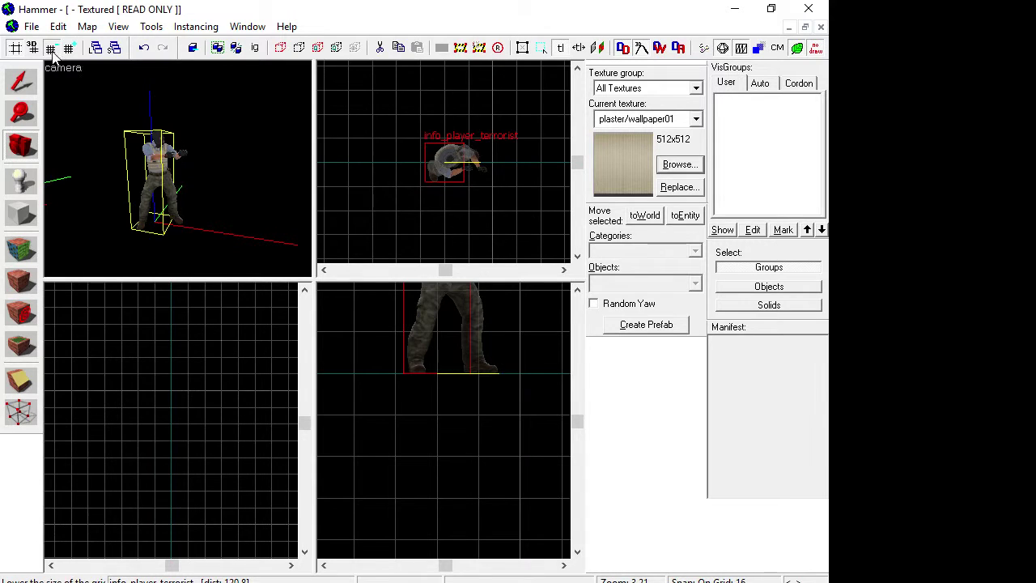
pyautogui.click(52, 49)
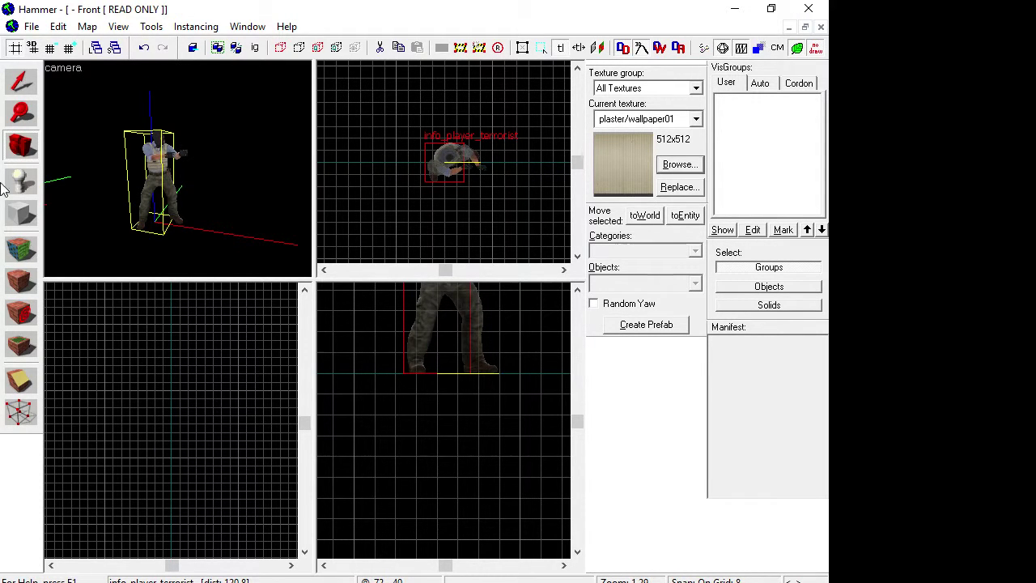
# Step: Set up the block tool with the cs_havana/woodm texture, filtering the available textures by "Wood"
pyautogui.click(22, 214)
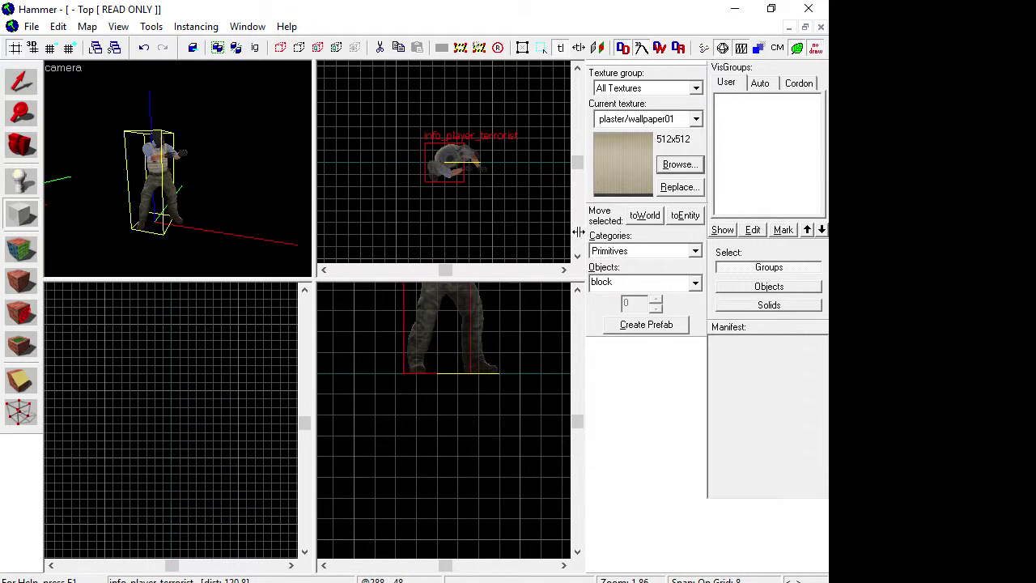
pyautogui.click(678, 165)
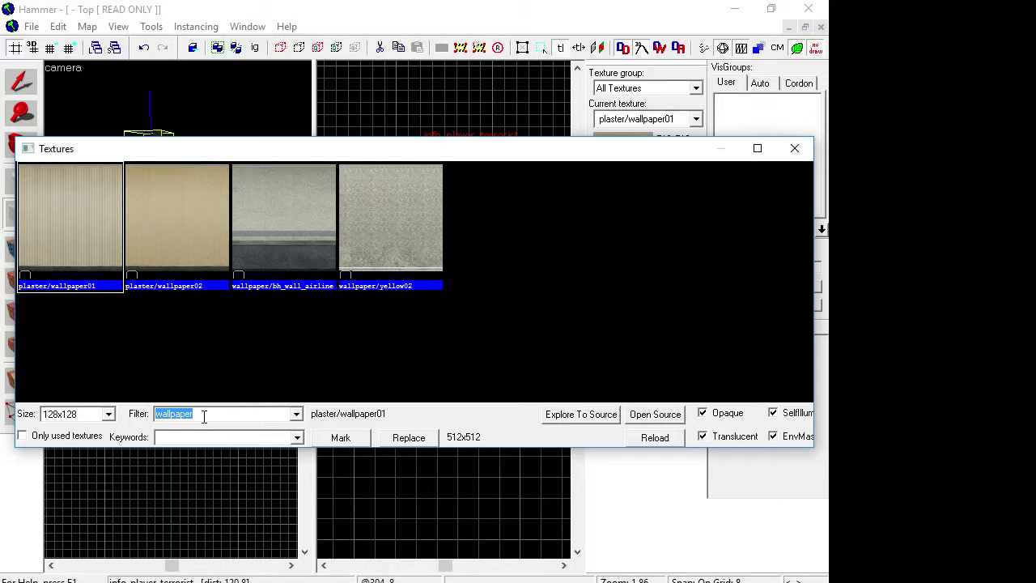
pyautogui.write('Wood')
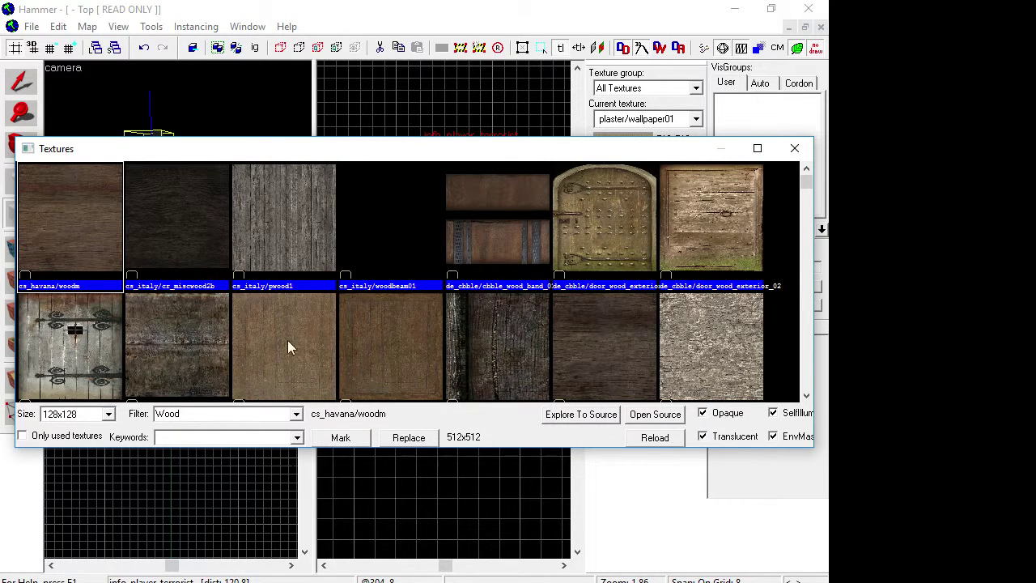
pyautogui.doubleClick(81, 217)
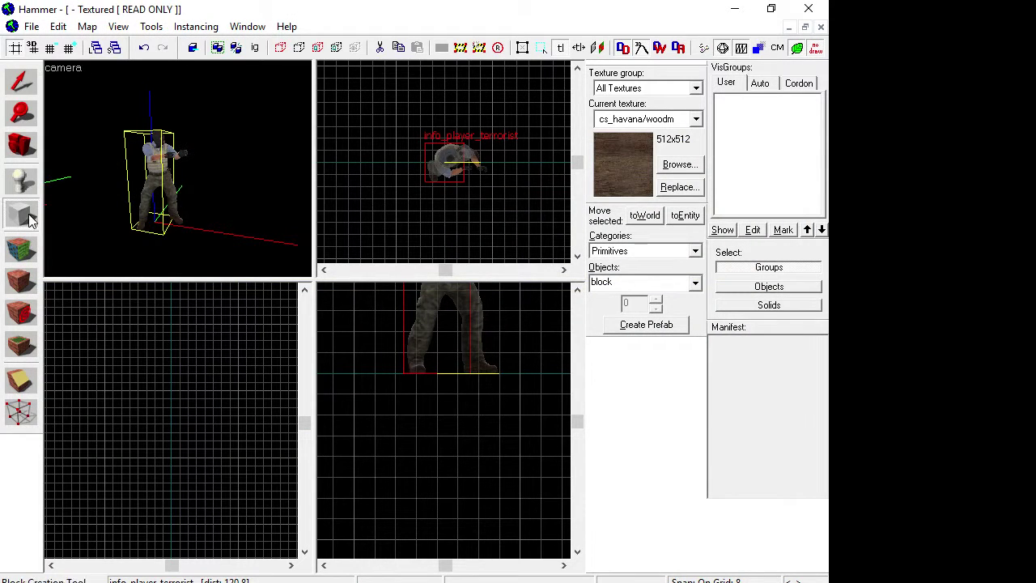
# Step: Sketch a block footprint of 320 by 256 units around the terrorist spawn in the top view
pyautogui.scroll(-3, 534, 151)
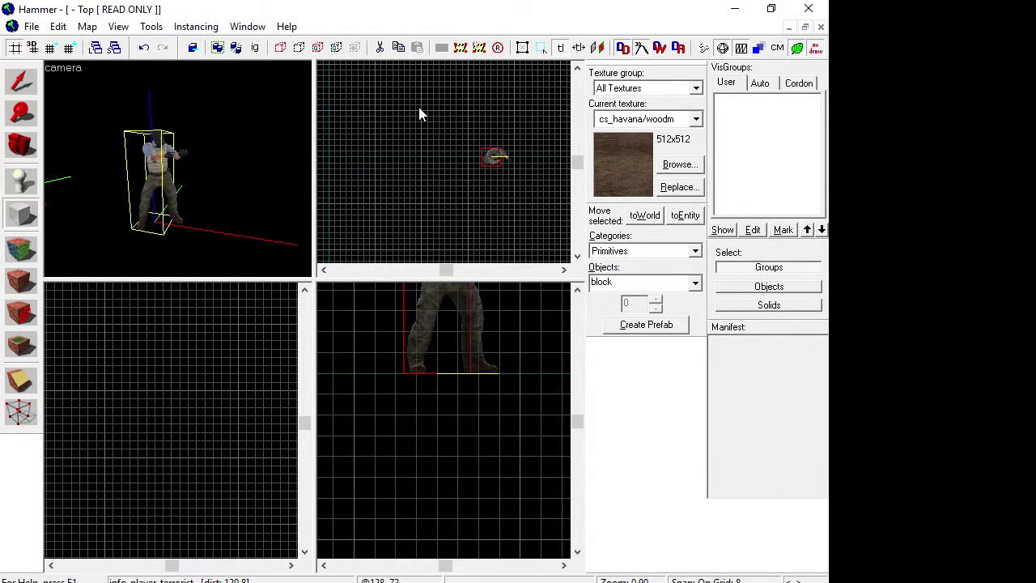
pyautogui.scroll(-1, 418, 114)
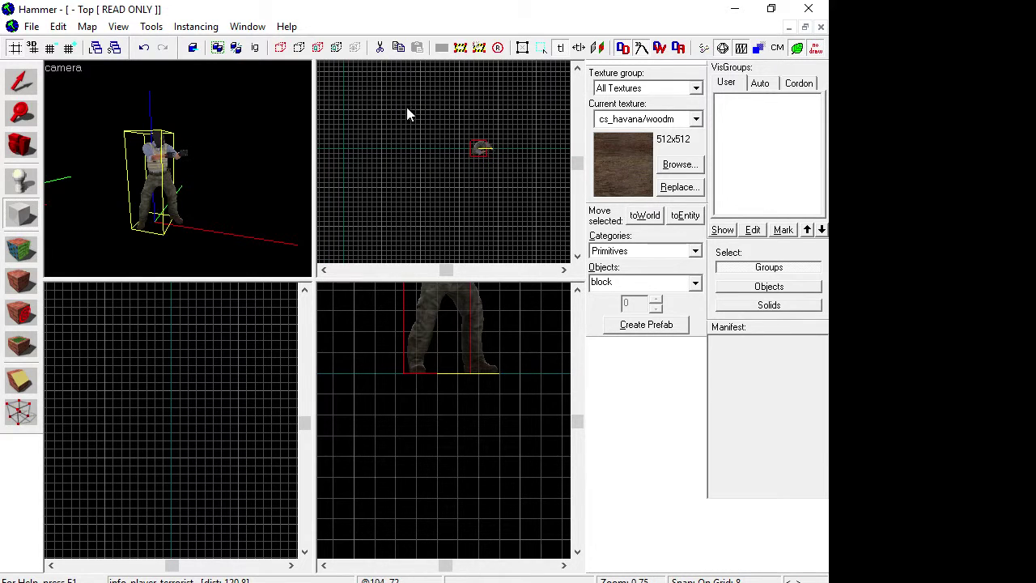
pyautogui.moveTo(380, 68); pyautogui.dragTo(504, 227)
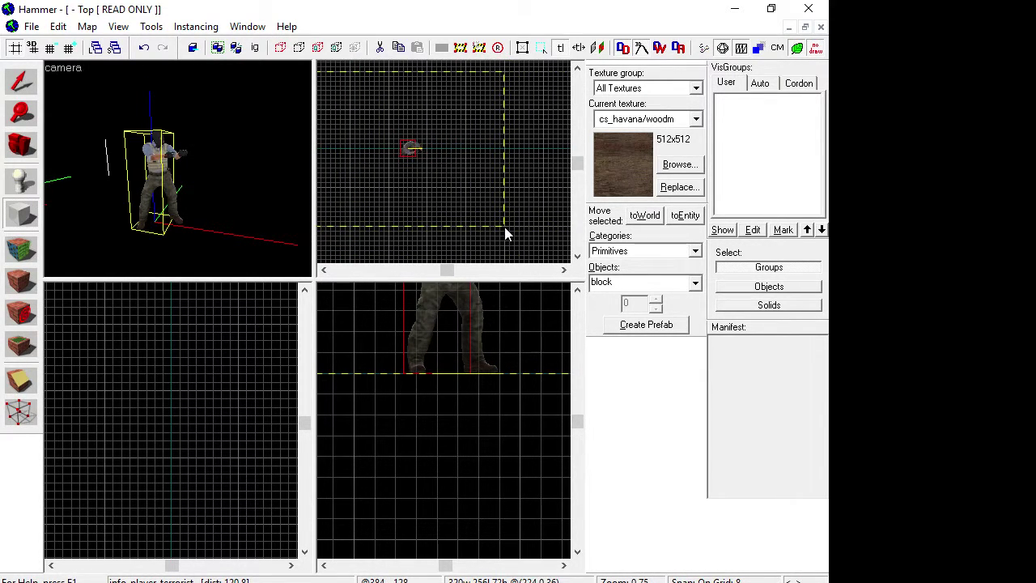
# Step: Reduce the block to an 8-unit-thick slab directly beneath the player's feet and create it as the wooden floor
pyautogui.scroll(-2, 481, 417)
pyautogui.scroll(-4, 481, 417)
pyautogui.scroll(5, 475, 415)
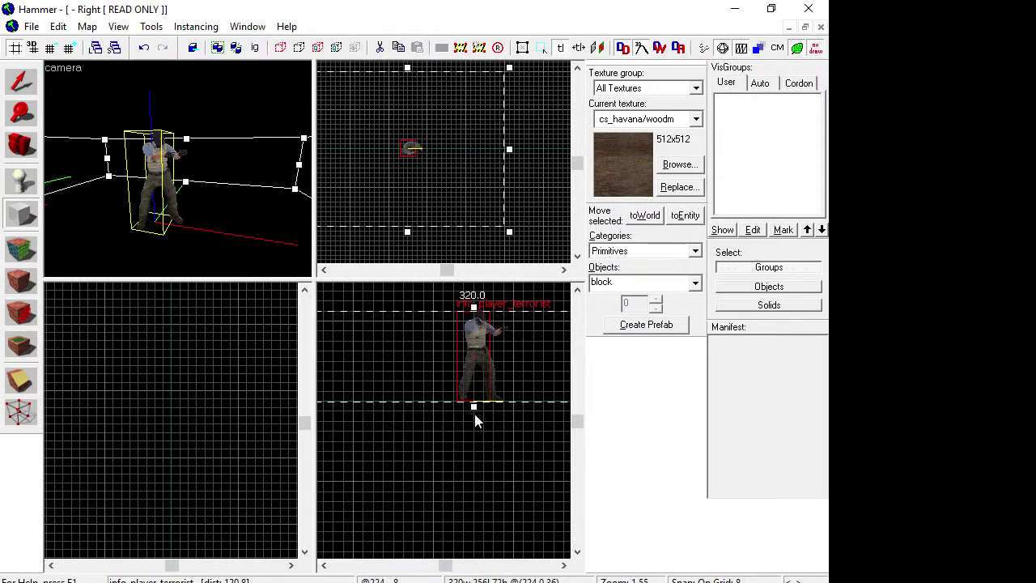
pyautogui.moveTo(473, 407); pyautogui.dragTo(474, 414)
pyautogui.moveTo(474, 308); pyautogui.dragTo(474, 402)
pyautogui.scroll(-3, 435, 199)
pyautogui.rightClick(430, 159)
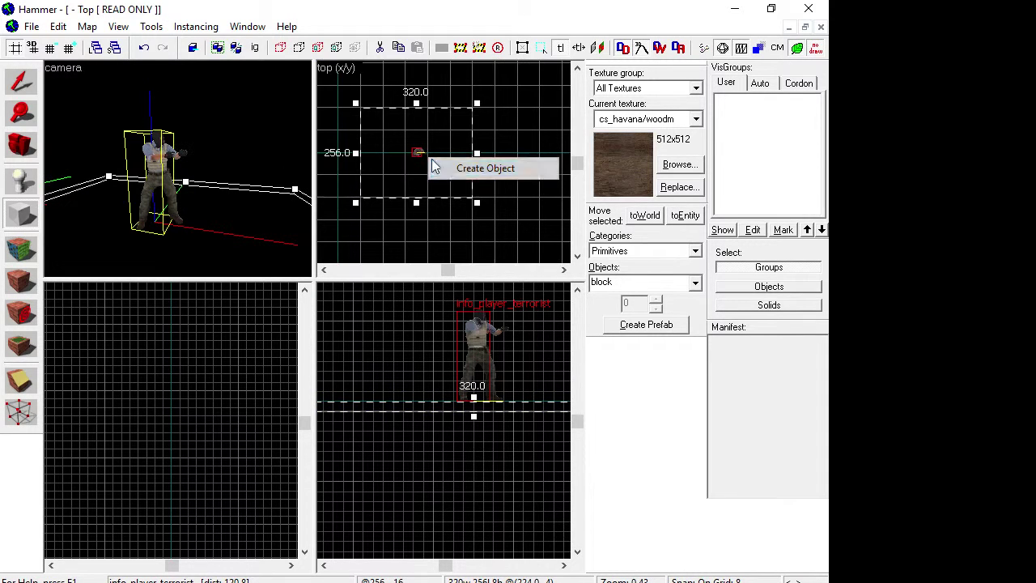
pyautogui.click(457, 171)
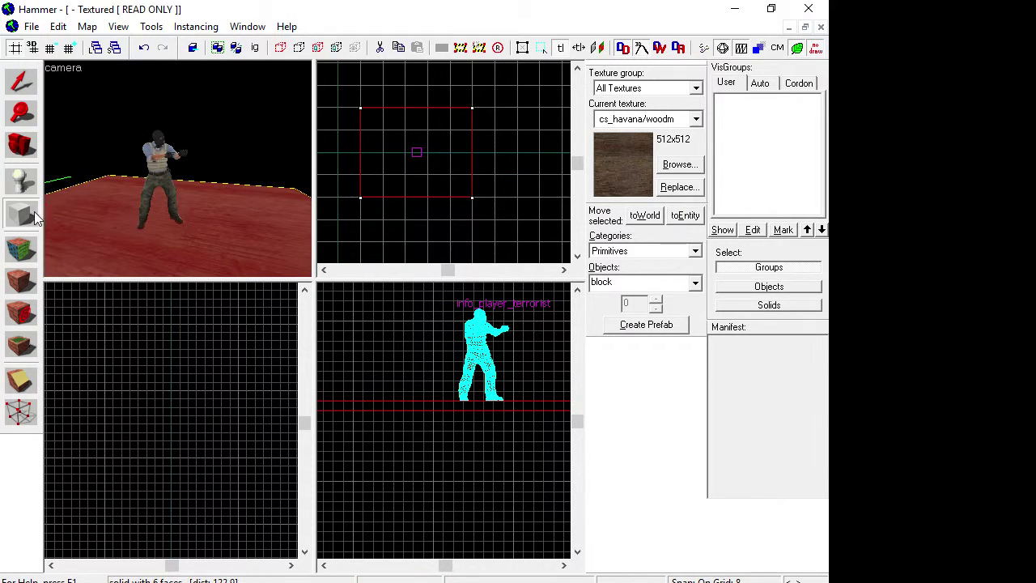
# Step: Deselect the floor and choose plaster/wallpaper01 as the current texture, filtering the textures by "wallpaper"
pyautogui.click(21, 81)
pyautogui.press('Escape')
pyautogui.click(679, 165)
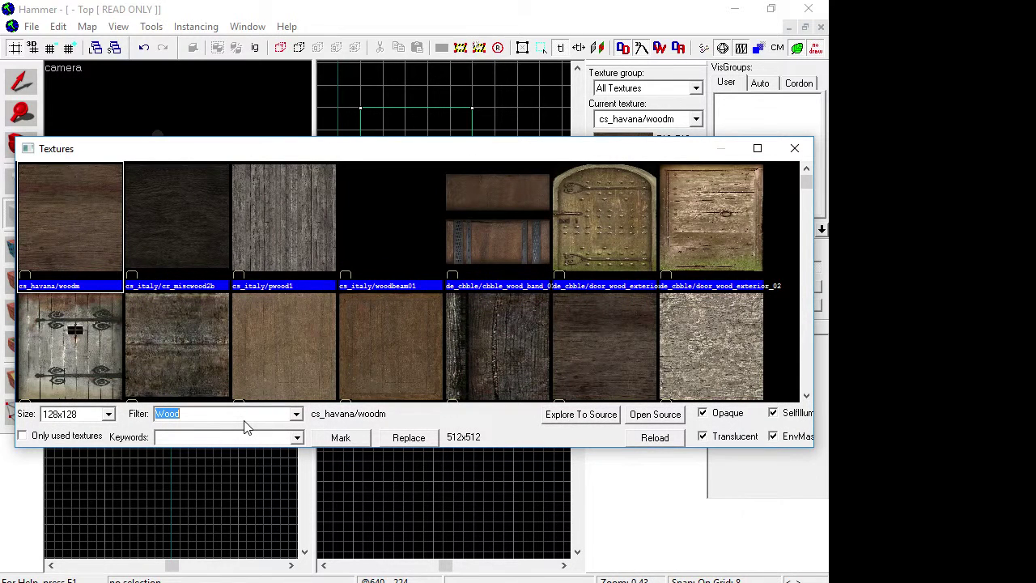
pyautogui.write('wallpaper')
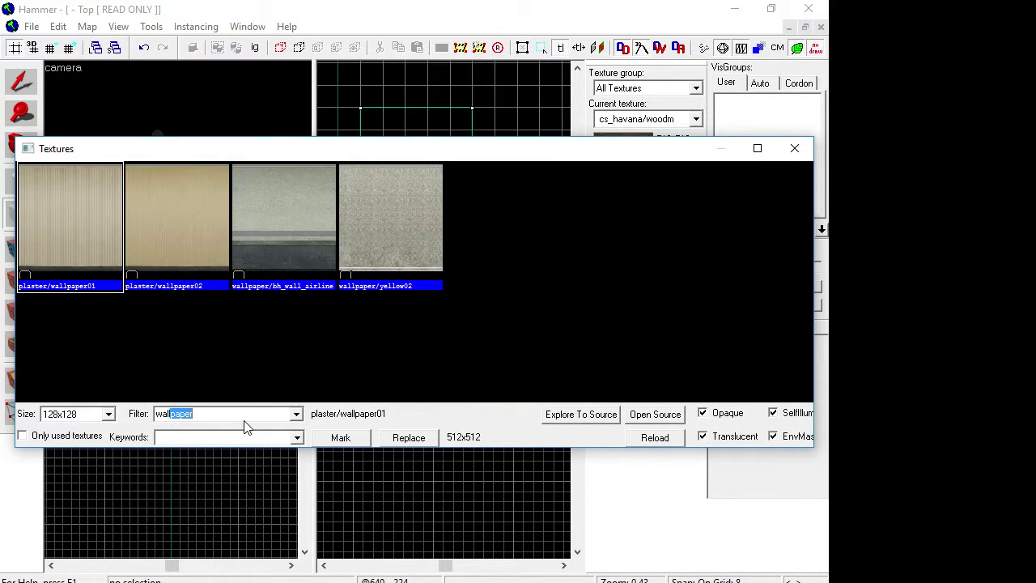
pyautogui.doubleClick(92, 240)
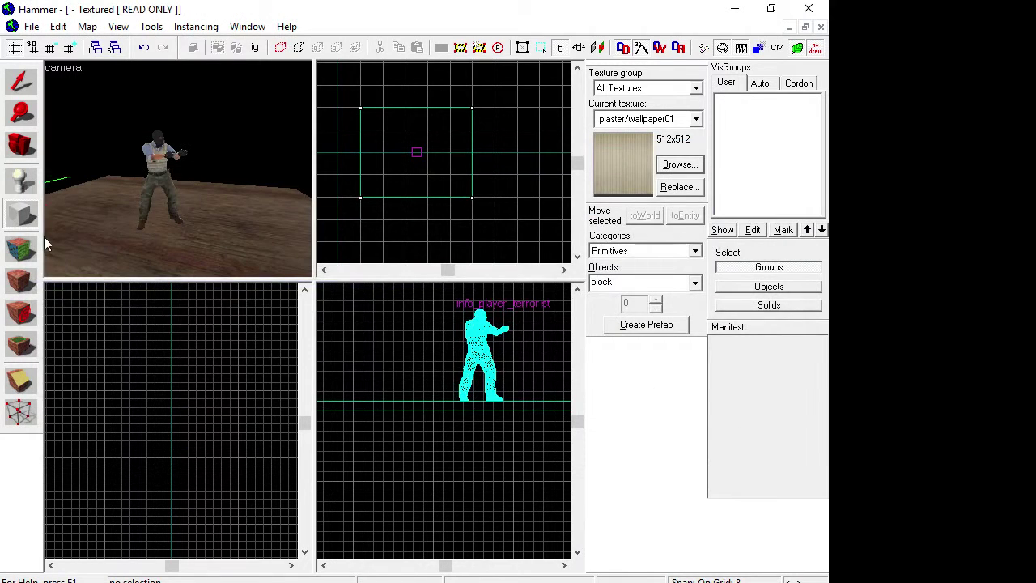
# Step: Sketch a wall footprint of 320 by 8 units along the floor's upper edge in the top view
pyautogui.scroll(6, 449, 181)
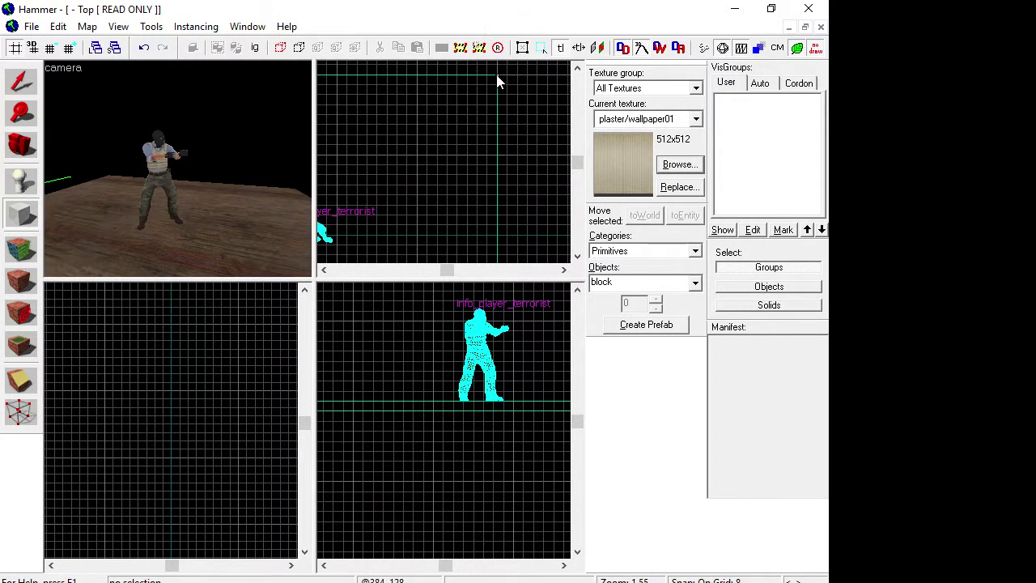
pyautogui.moveTo(498, 81); pyautogui.dragTo(405, 85)
pyautogui.scroll(-3, 425, 476)
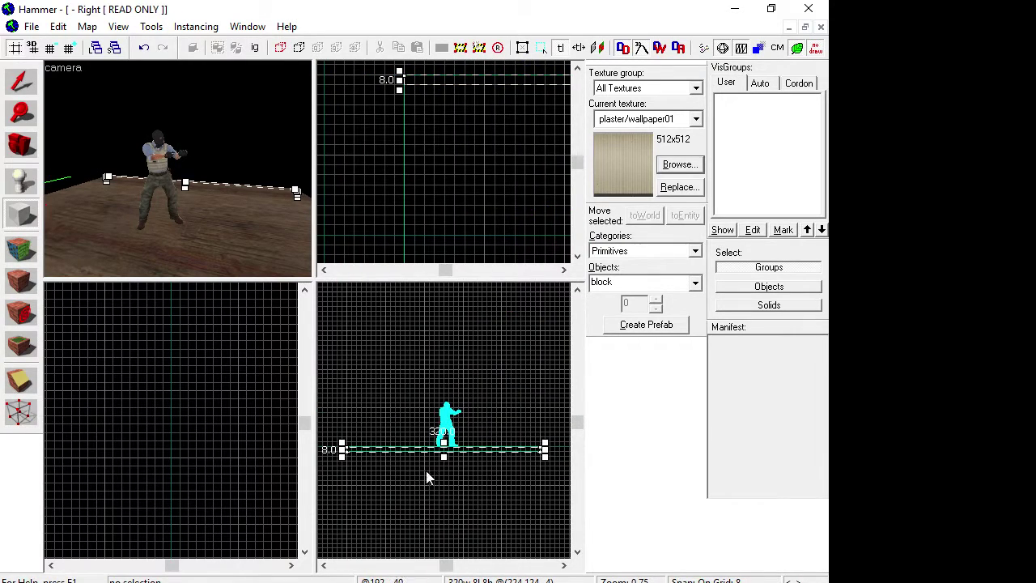
# Step: Rest the wall outline on the floor's top surface, set its height to 144 units and create the wall
pyautogui.scroll(5, 243, 441)
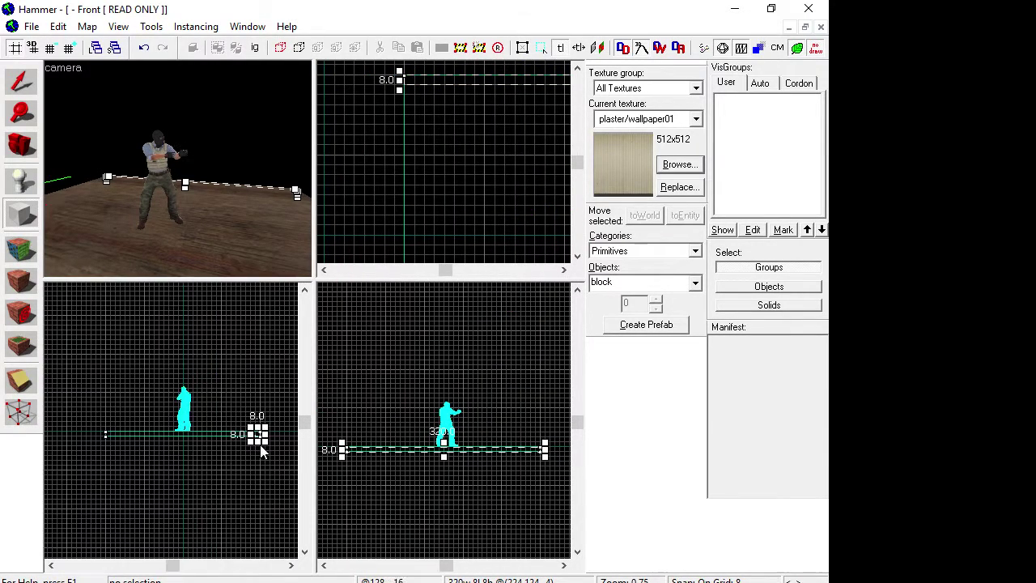
pyautogui.scroll(5, 251, 421)
pyautogui.moveTo(217, 411); pyautogui.dragTo(229, 295)
pyautogui.moveTo(217, 452); pyautogui.dragTo(218, 423)
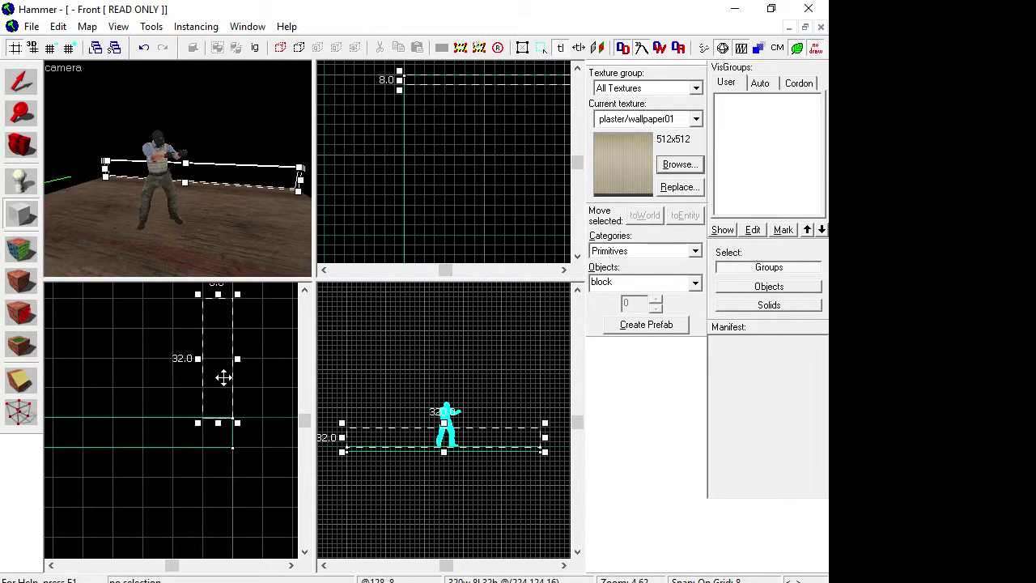
pyautogui.scroll(-8, 242, 340)
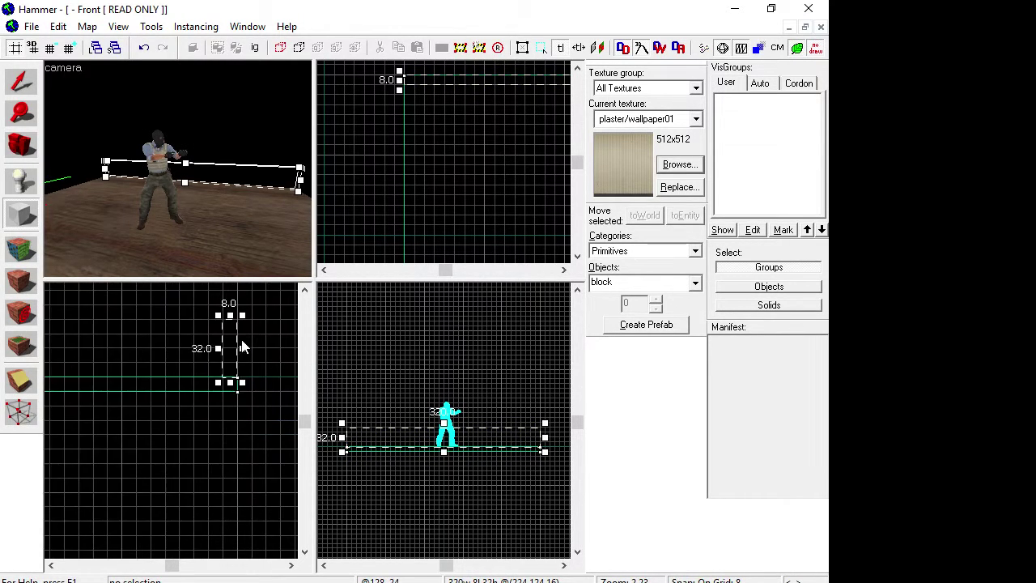
pyautogui.click(305, 290)
pyautogui.moveTo(235, 460); pyautogui.dragTo(235, 357)
pyautogui.rightClick(248, 396)
pyautogui.click(255, 396)
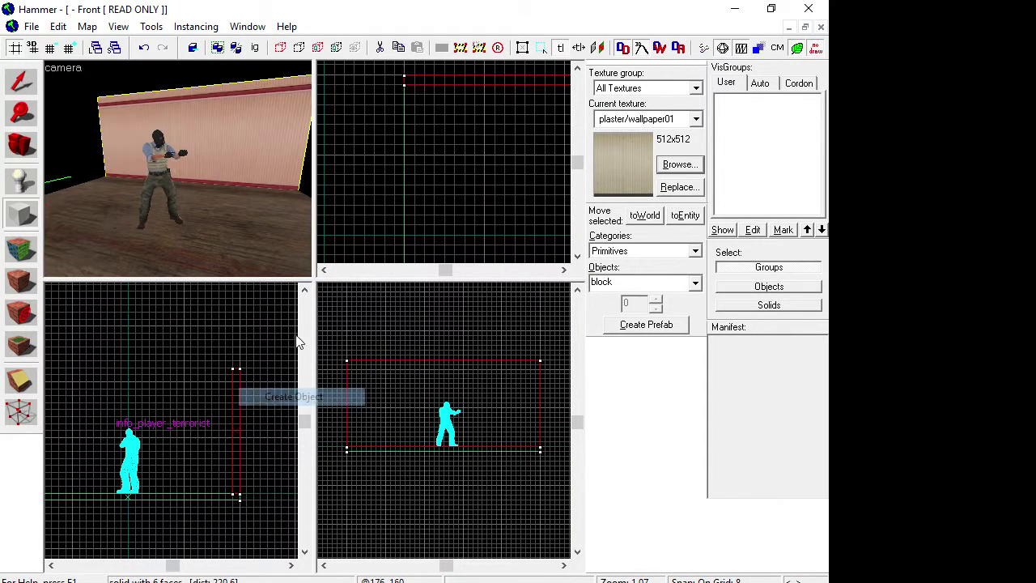
# Step: Examine the wallpaper texture on the new wall up close in the 3D view
pyautogui.click(21, 247)
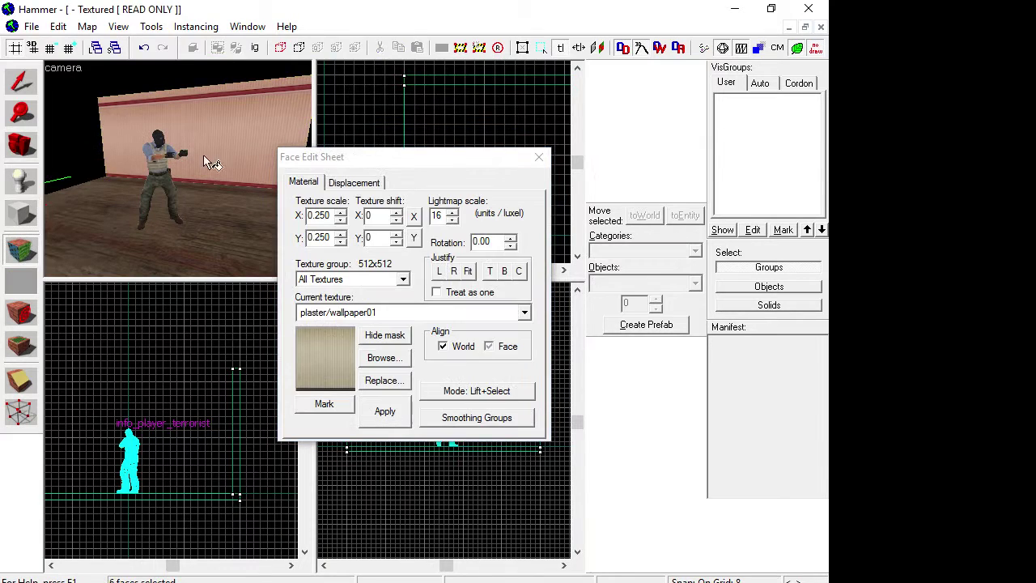
pyautogui.click(28, 152)
pyautogui.moveTo(178, 169); pyautogui.dragTo(178, 169)
pyautogui.press('w')
pyautogui.press('w')
pyautogui.press('s')
pyautogui.press('z')
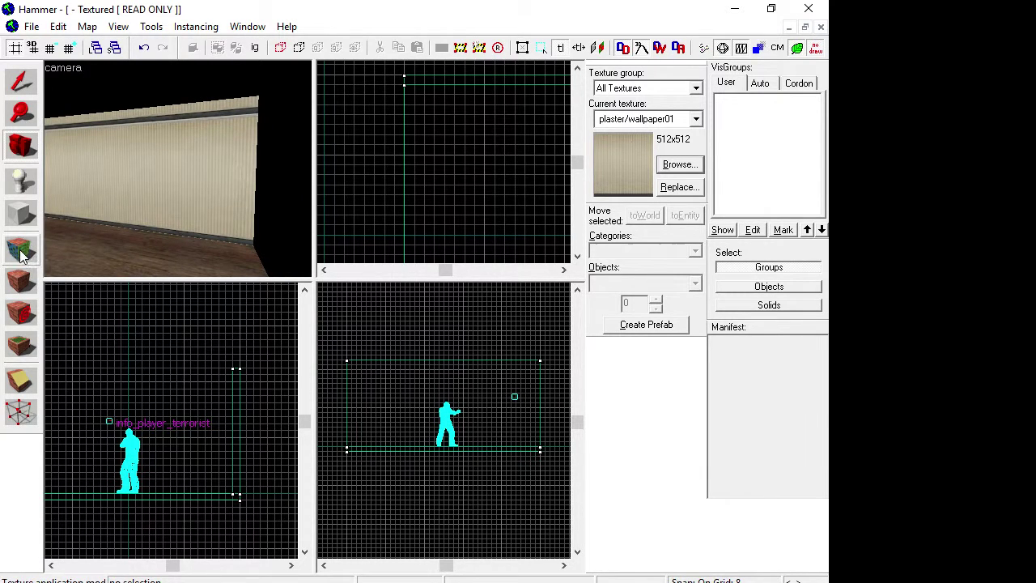
pyautogui.click(19, 254)
pyautogui.click(25, 253)
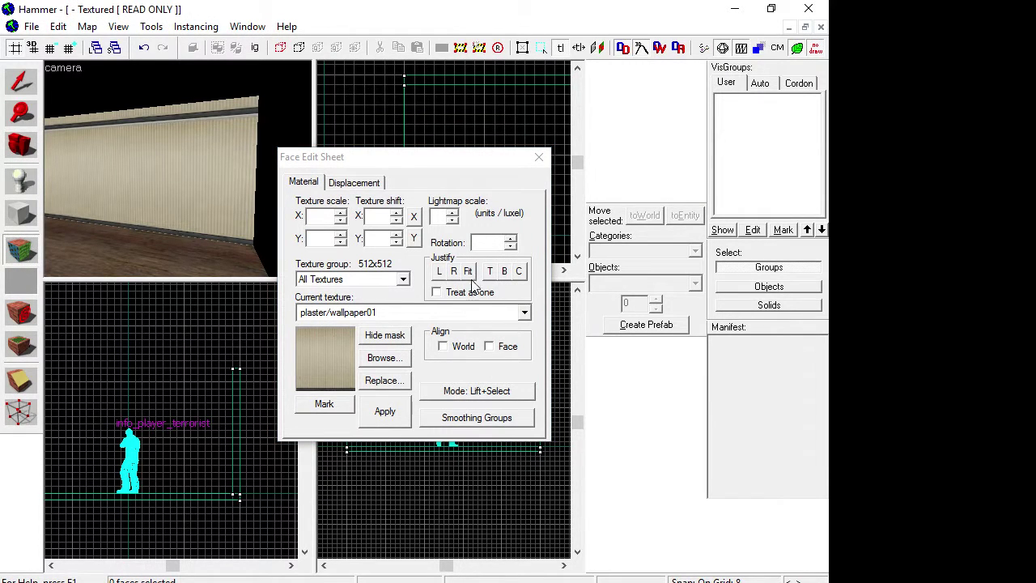
pyautogui.click(538, 157)
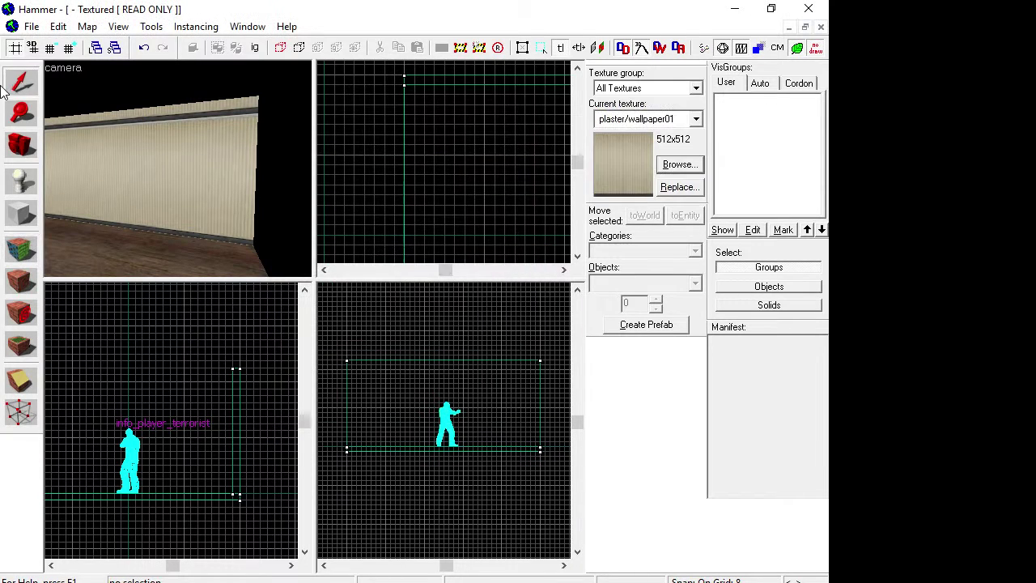
# Step: Select the wallpapered wall and fit its texture to all of its faces
pyautogui.click(220, 192)
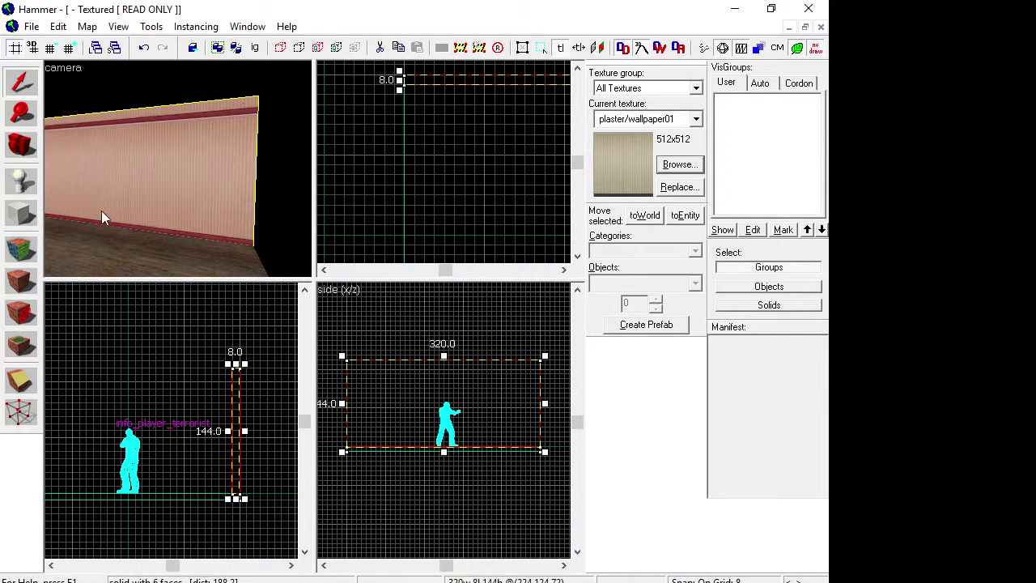
pyautogui.click(21, 249)
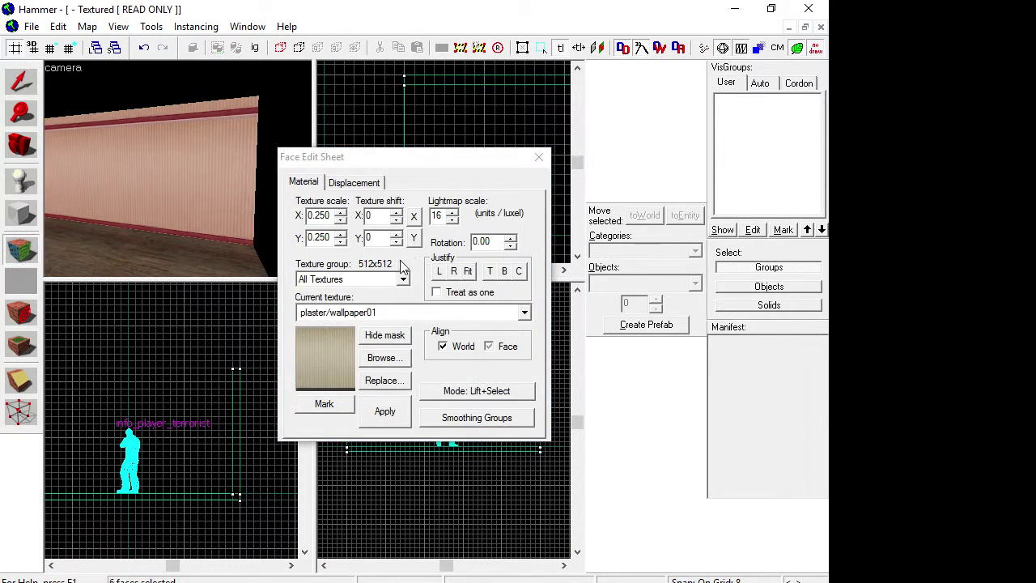
pyautogui.click(468, 272)
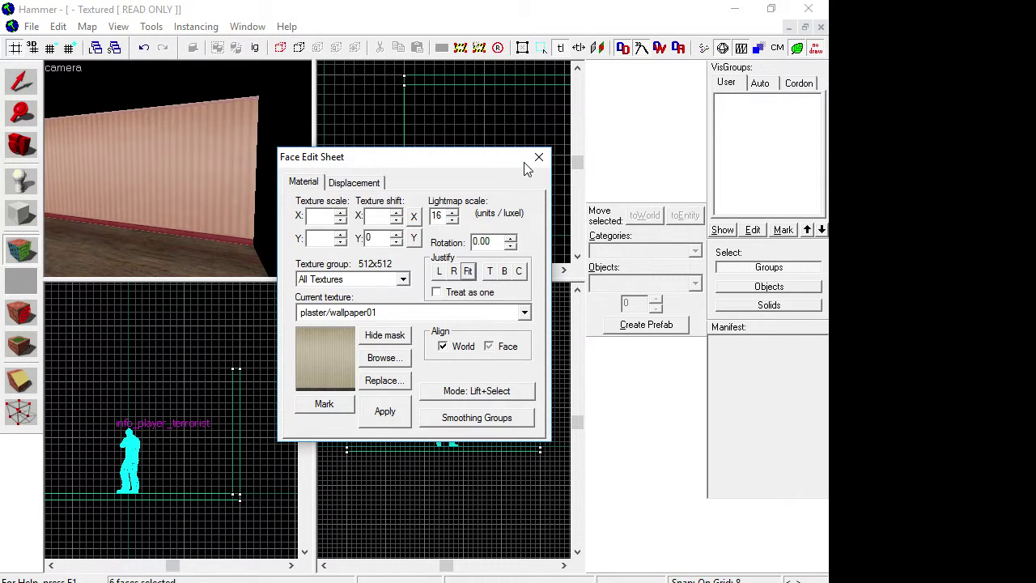
pyautogui.click(540, 157)
pyautogui.press('z')
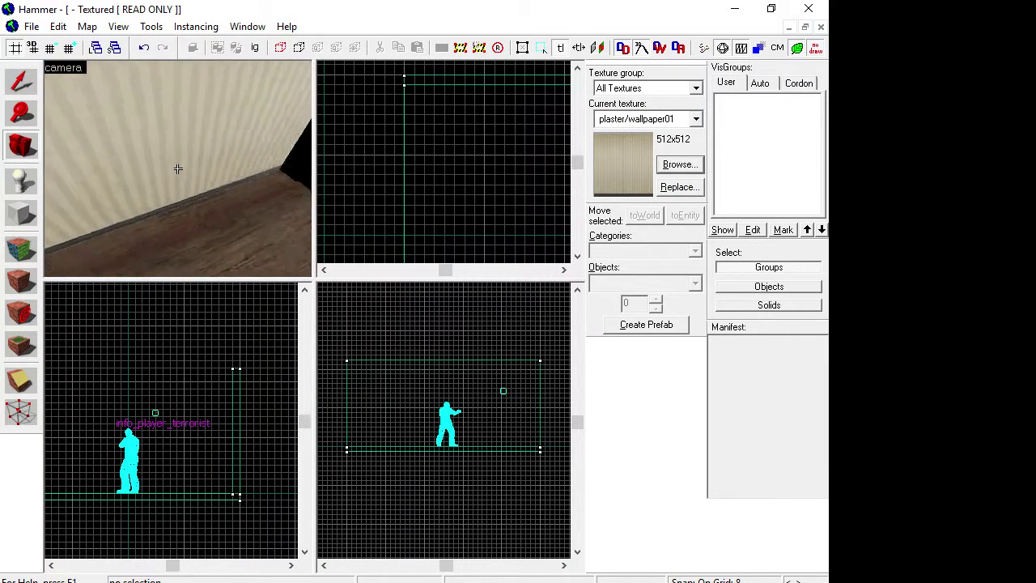
pyautogui.press('a')
pyautogui.press('d')
# Step: Duplicate the wallpapered wall and line the copy up along the opposite side of the floor
pyautogui.scroll(-10, 177, 168)
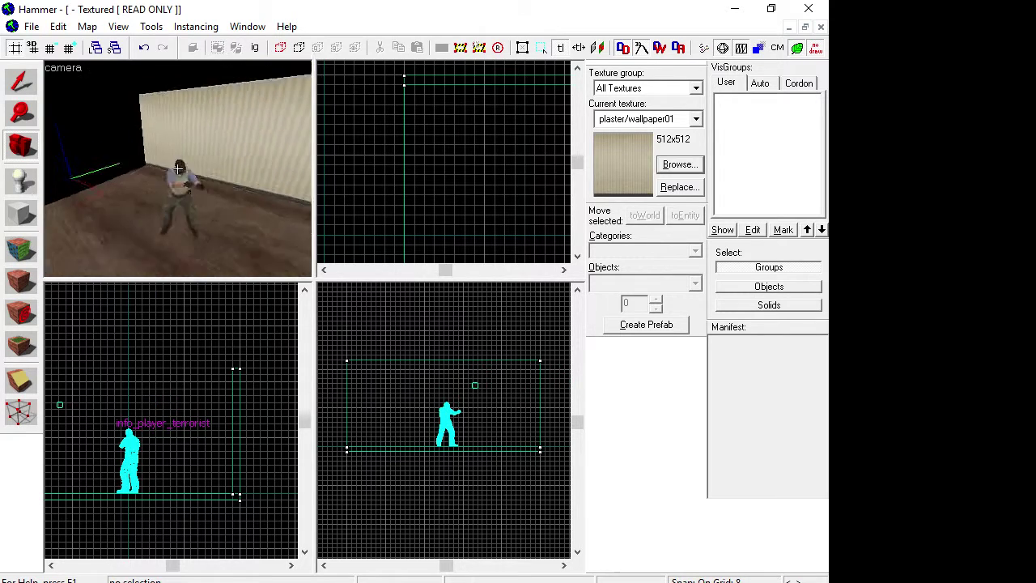
pyautogui.scroll(-2, 177, 169)
pyautogui.hotkey('shift', 's')
pyautogui.click(219, 141)
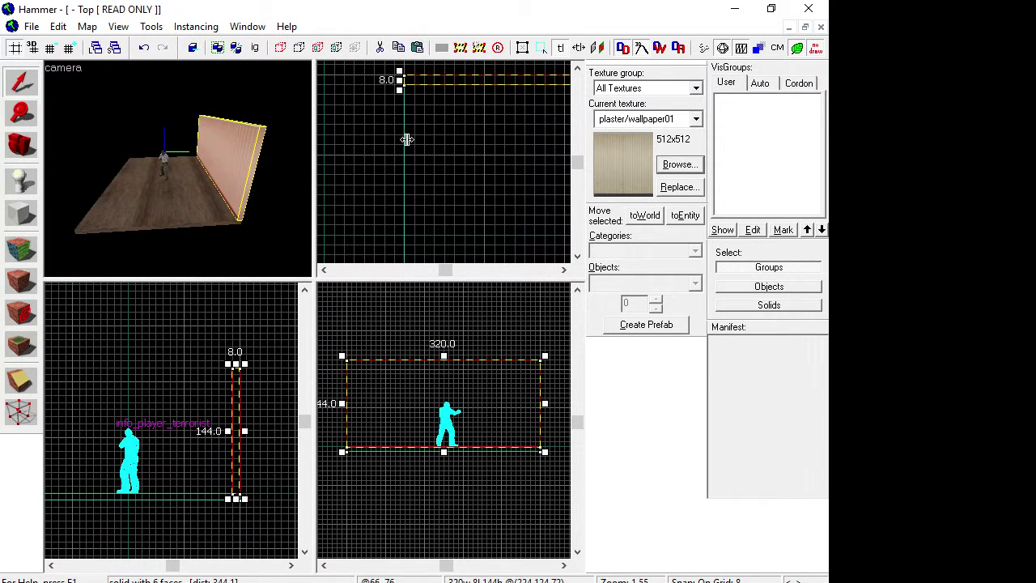
pyautogui.hotkey('ctrl', 'v')
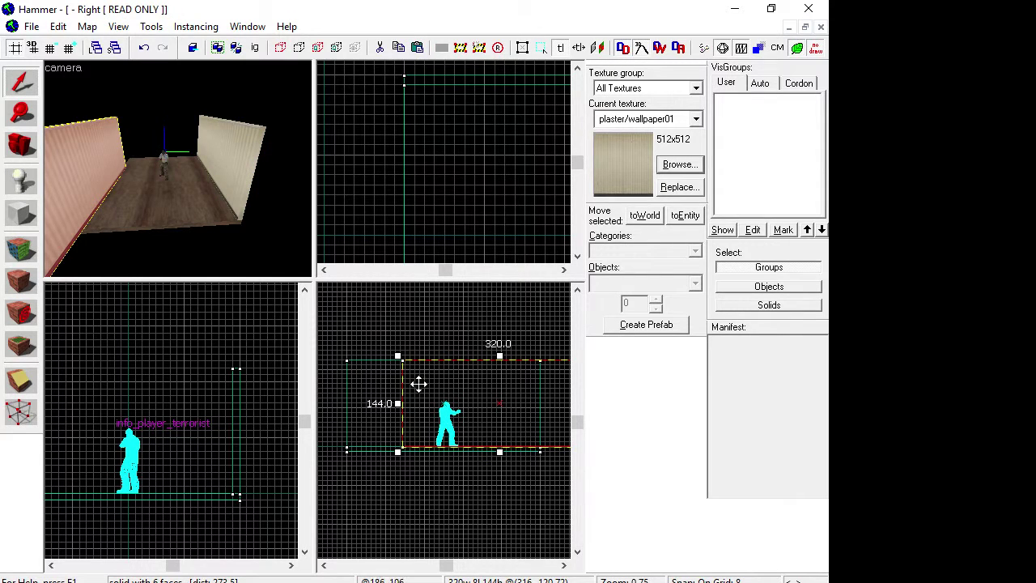
pyautogui.scroll(-4, 226, 459)
pyautogui.scroll(3, 114, 484)
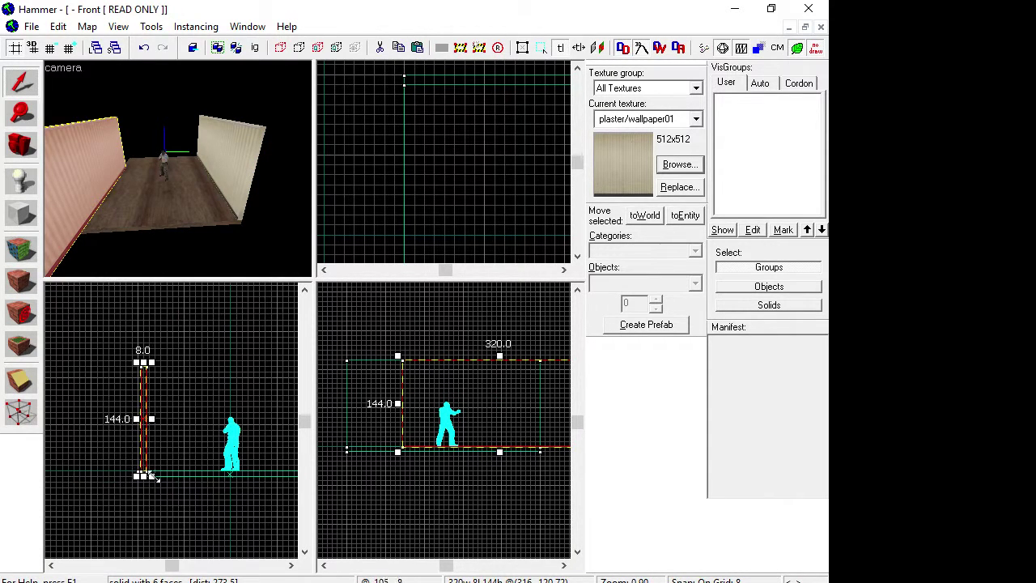
pyautogui.scroll(3, 160, 479)
pyautogui.moveTo(470, 417); pyautogui.dragTo(414, 418)
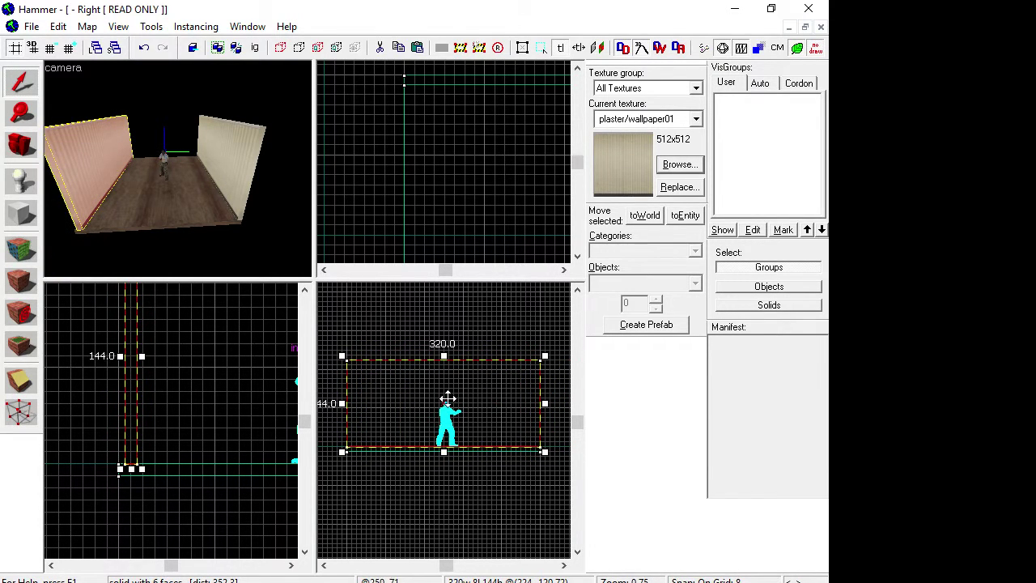
# Step: Move the copied wall outward until it sits flush with the floor's outer edge
pyautogui.click(21, 145)
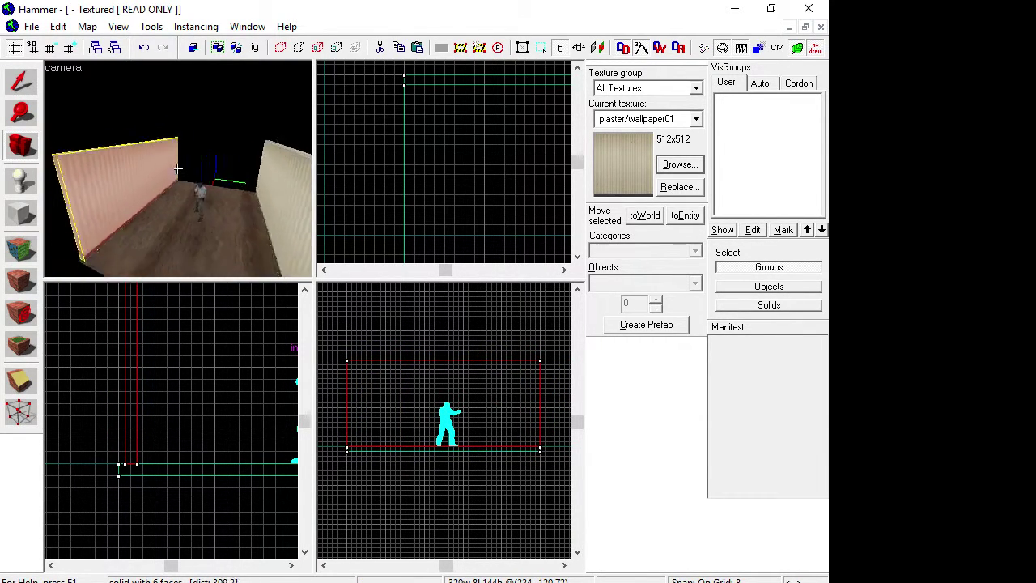
pyautogui.press('d')
pyautogui.press('s')
pyautogui.press('z')
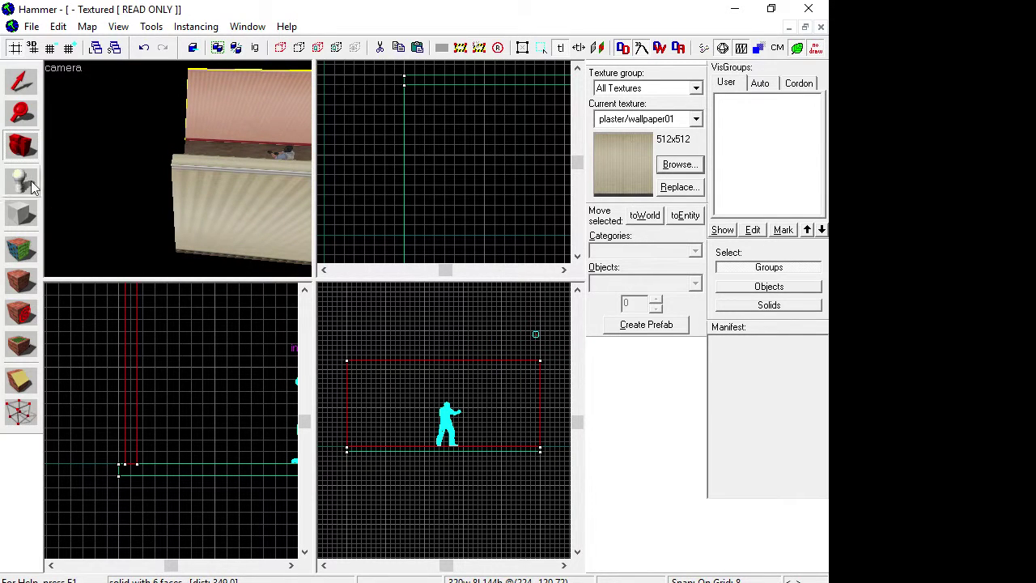
pyautogui.click(22, 79)
pyautogui.click(130, 440)
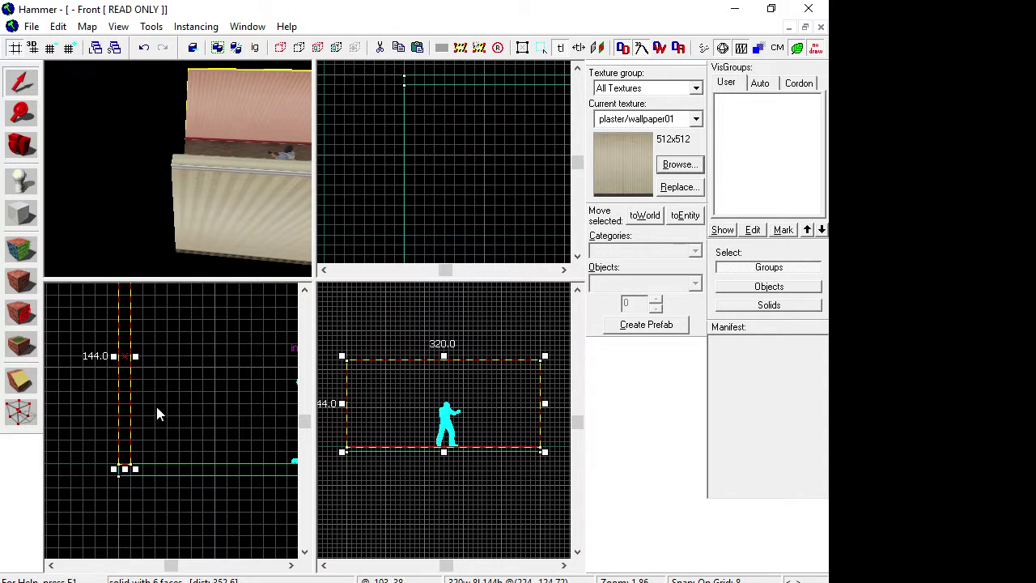
# Step: Create an end wall 8 units thick, 240 units long and 144 units high between the two side walls
pyautogui.click(22, 214)
pyautogui.scroll(-3, 430, 97)
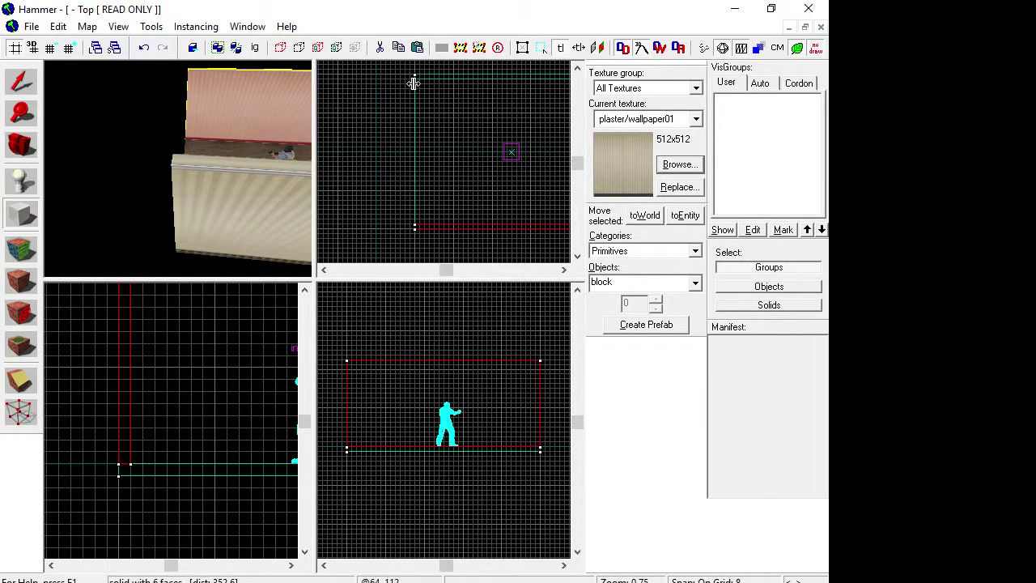
pyautogui.moveTo(420, 119); pyautogui.dragTo(418, 224)
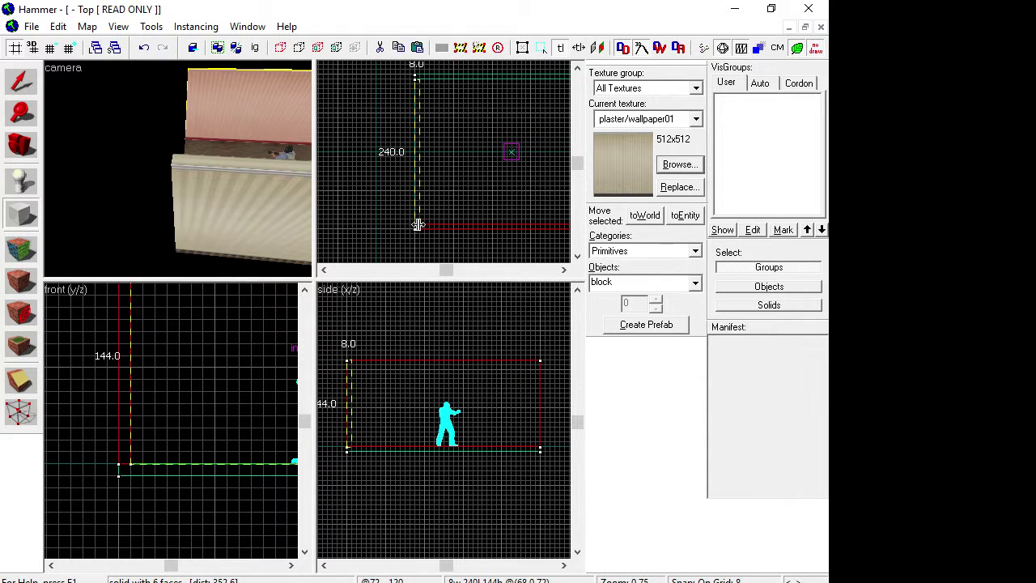
pyautogui.scroll(5, 349, 455)
pyautogui.scroll(-4, 348, 388)
pyautogui.rightClick(347, 343)
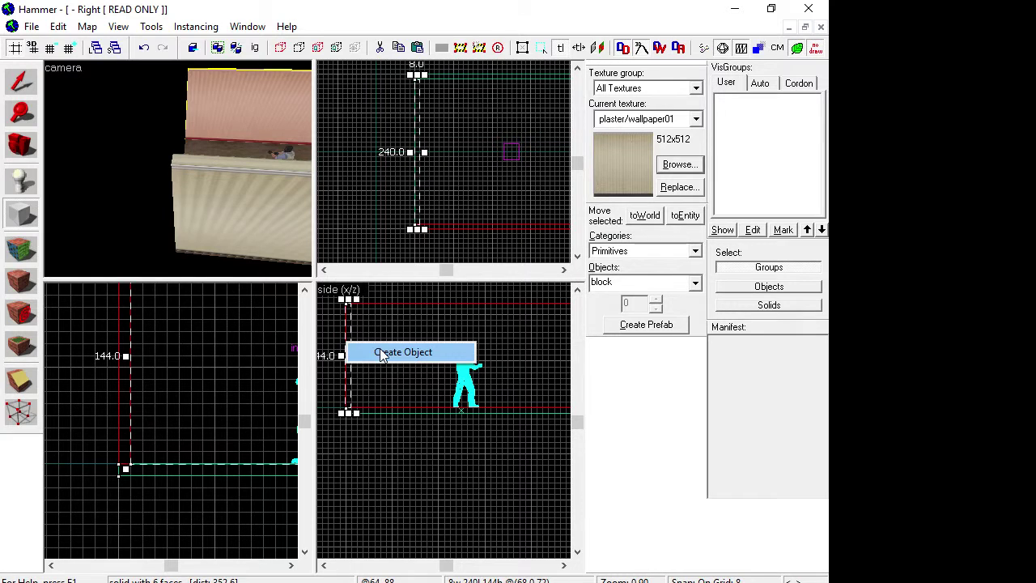
pyautogui.click(382, 354)
# Step: Fit the wallpaper texture to all faces of the new end wall
pyautogui.click(22, 145)
pyautogui.moveTo(130, 165); pyautogui.dragTo(178, 169)
pyautogui.press('w')
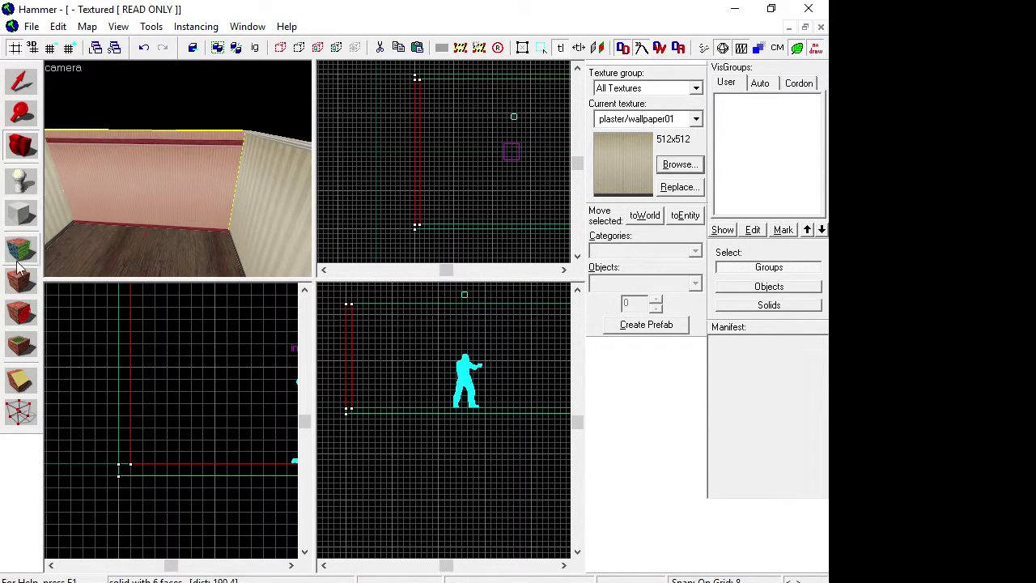
pyautogui.click(21, 279)
pyautogui.click(468, 272)
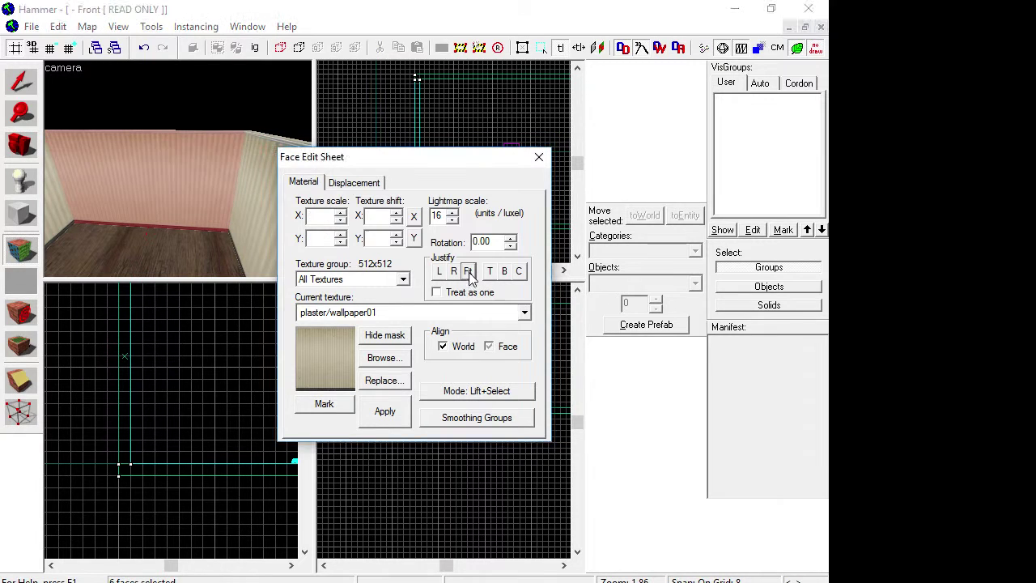
pyautogui.click(538, 156)
# Step: Create the opposite end wall between the side walls, 8 units thick, 240 units long and 144 units high
pyautogui.moveTo(178, 168); pyautogui.dragTo(178, 168)
pyautogui.press('s')
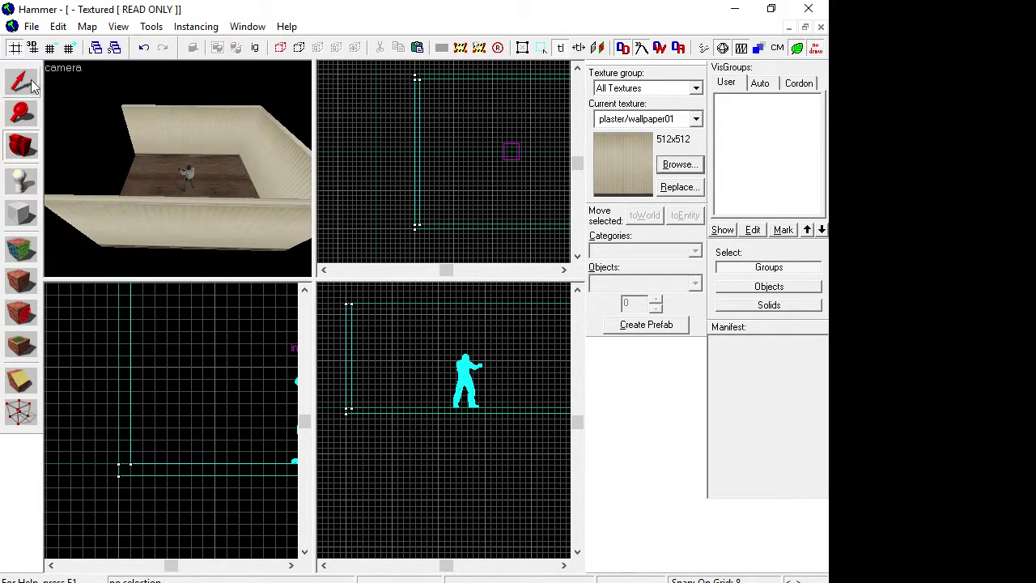
pyautogui.click(21, 213)
pyautogui.scroll(-2, 506, 176)
pyautogui.scroll(3, 540, 225)
pyautogui.moveTo(503, 124); pyautogui.dragTo(512, 209)
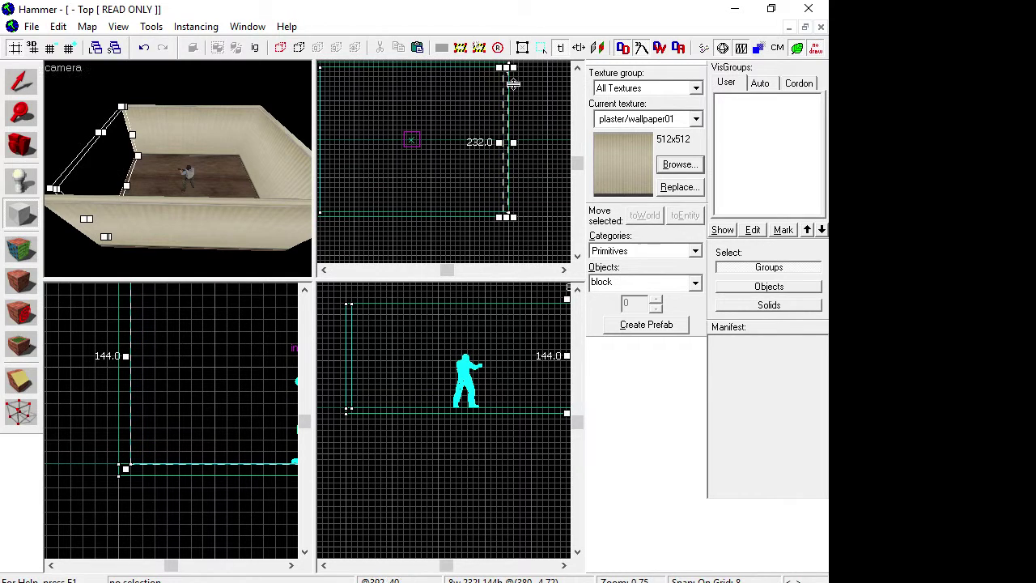
pyautogui.scroll(3, 519, 77)
pyautogui.click(578, 68)
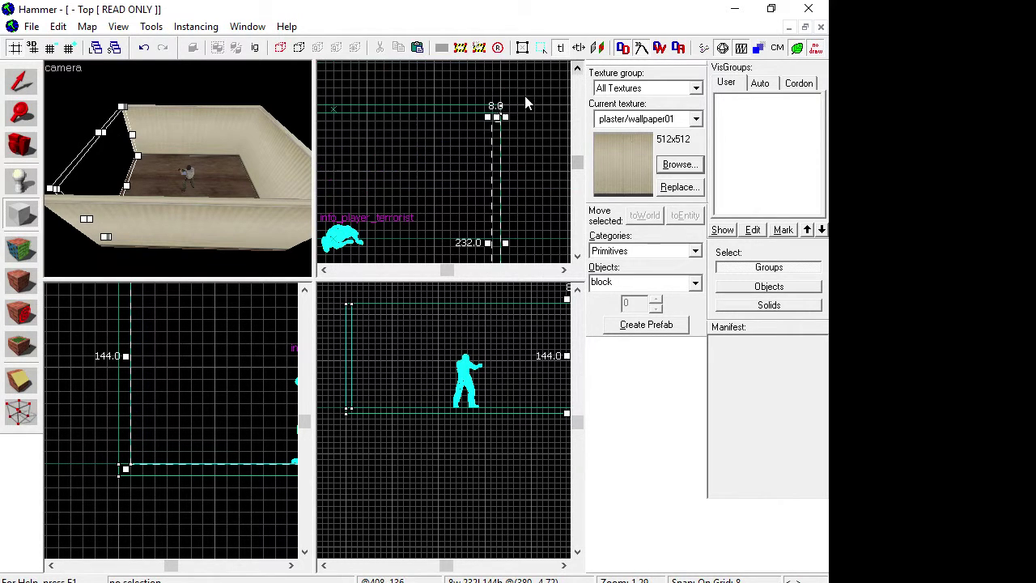
pyautogui.moveTo(498, 117); pyautogui.dragTo(497, 108)
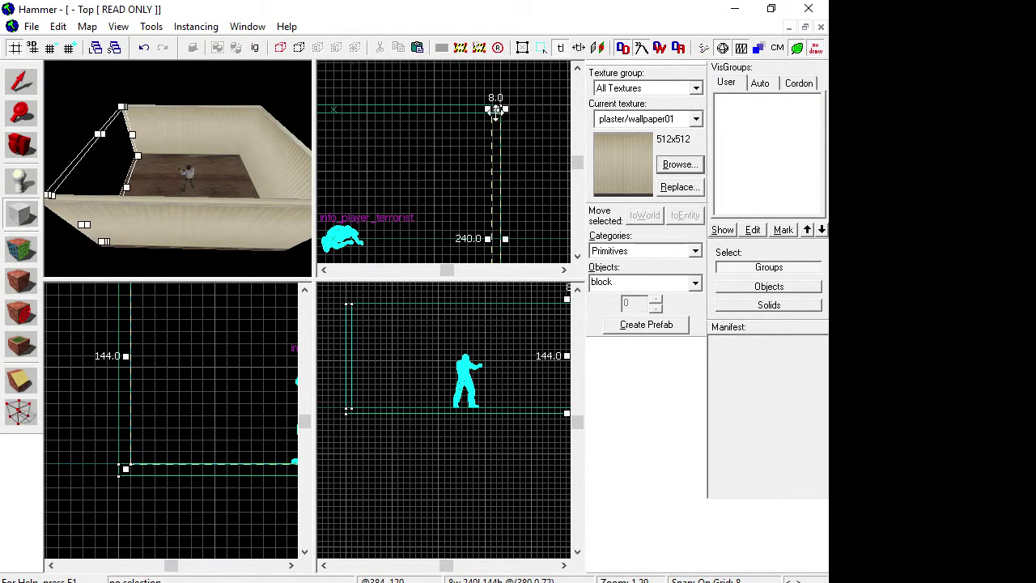
pyautogui.scroll(-2, 162, 375)
pyautogui.scroll(-1, 539, 379)
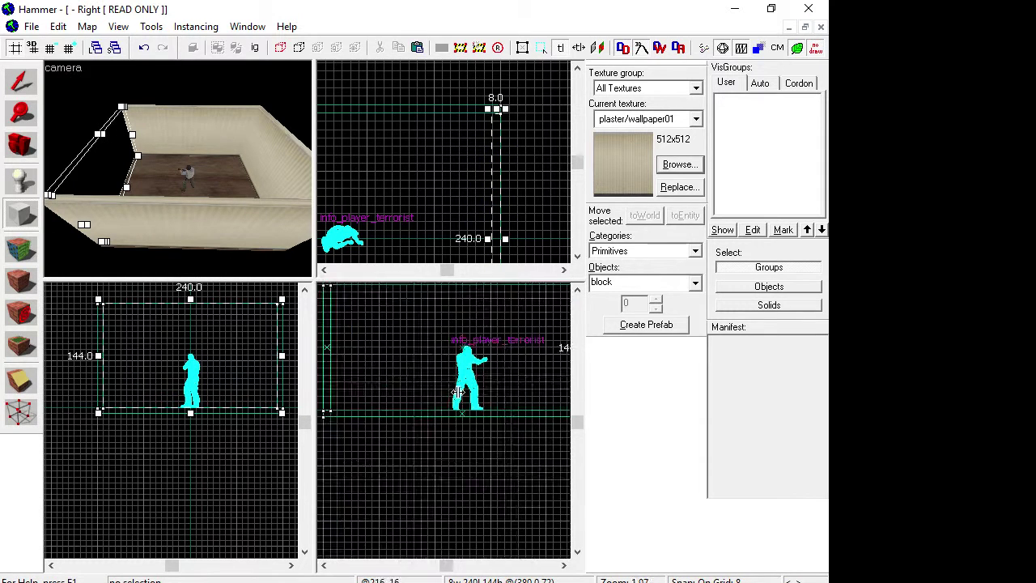
pyautogui.rightClick(202, 364)
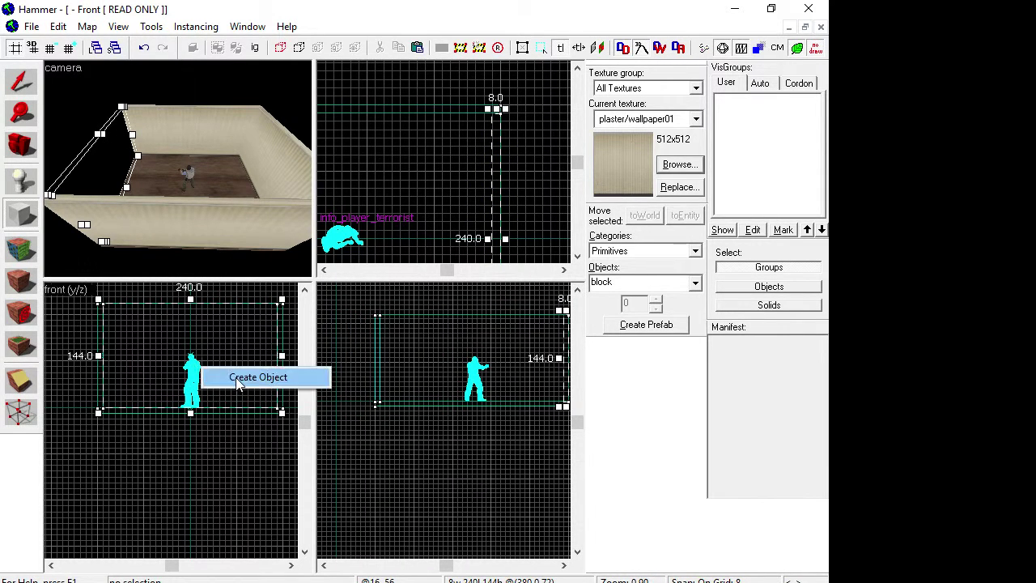
pyautogui.click(234, 376)
# Step: Fit the wallpaper texture to all faces of the second end wall
pyautogui.click(31, 244)
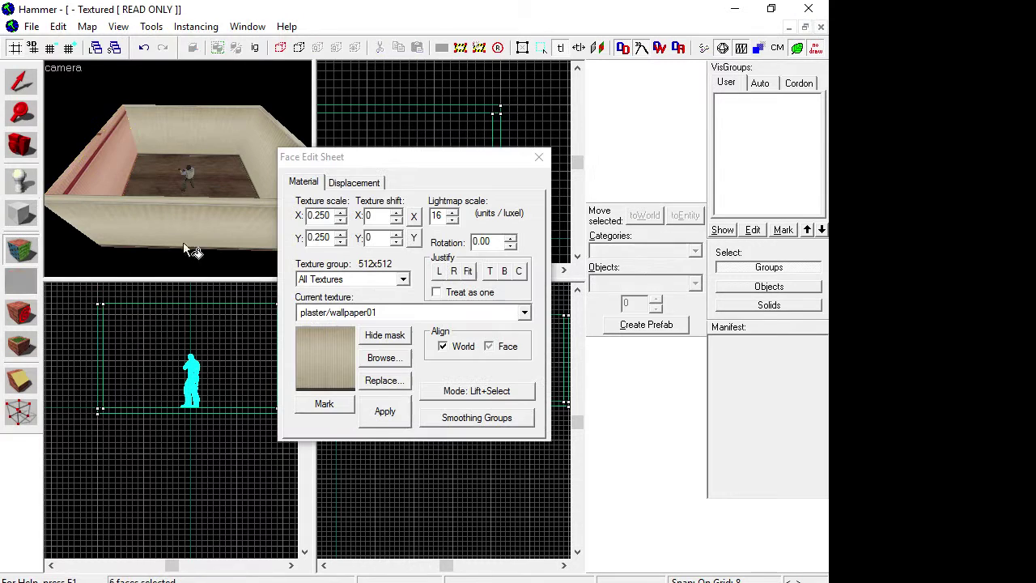
pyautogui.click(472, 275)
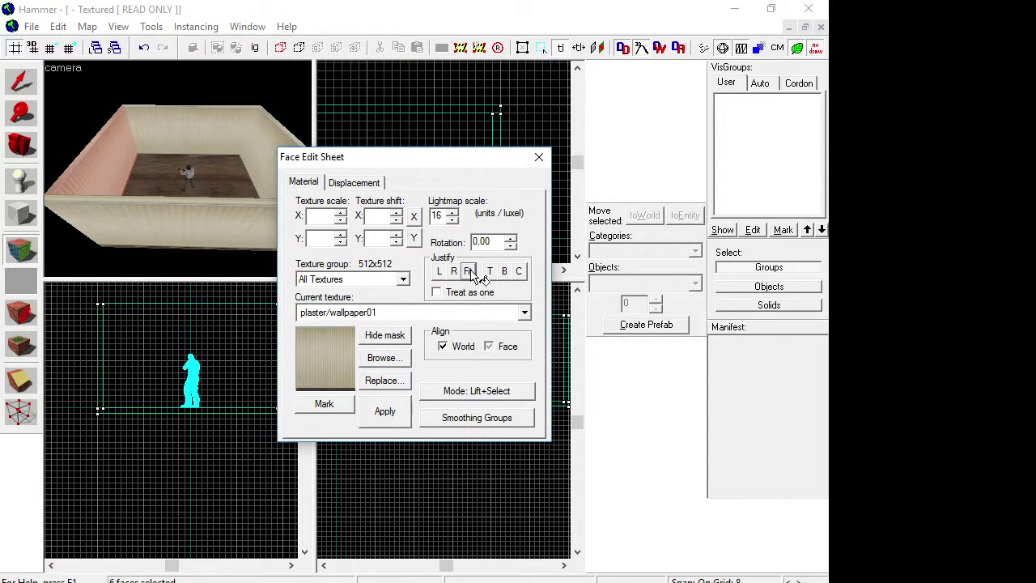
pyautogui.click(539, 157)
# Step: Inspect the four textured walls and the floor from inside and outside the open room
pyautogui.click(27, 152)
pyautogui.press('w')
pyautogui.moveTo(177, 168); pyautogui.dragTo(177, 168)
pyautogui.press('w')
pyautogui.press('s')
pyautogui.press('w')
pyautogui.press('s')
pyautogui.press('w')
pyautogui.press('d')
pyautogui.press('s')
pyautogui.press('s')
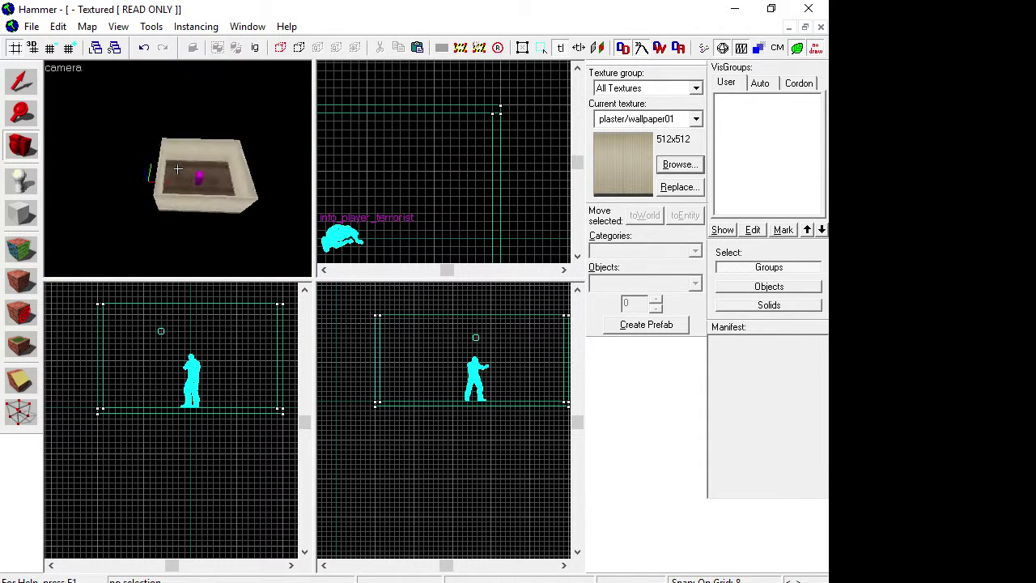
pyautogui.press('w')
pyautogui.press('w')
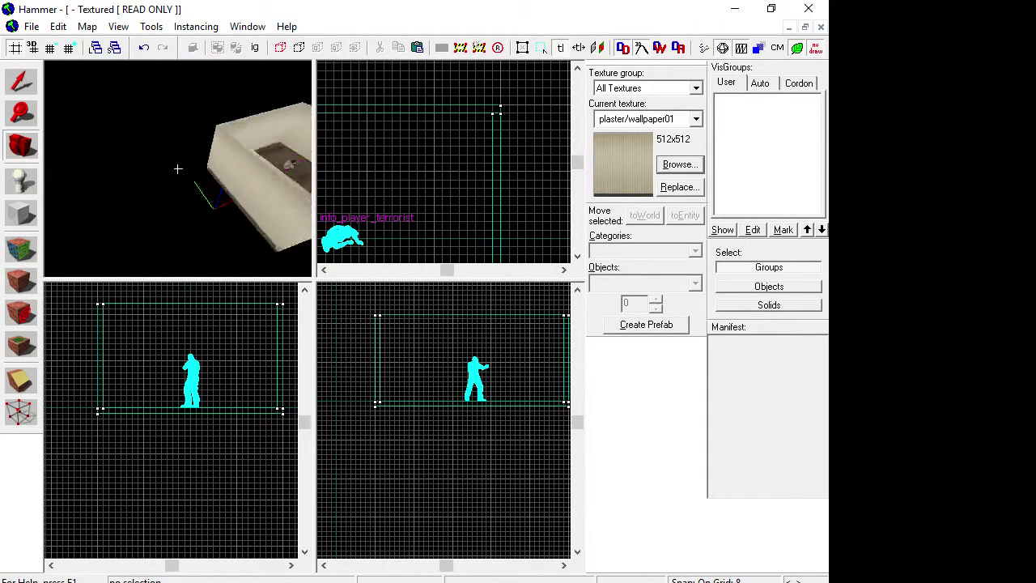
pyautogui.press('s')
pyautogui.press('a')
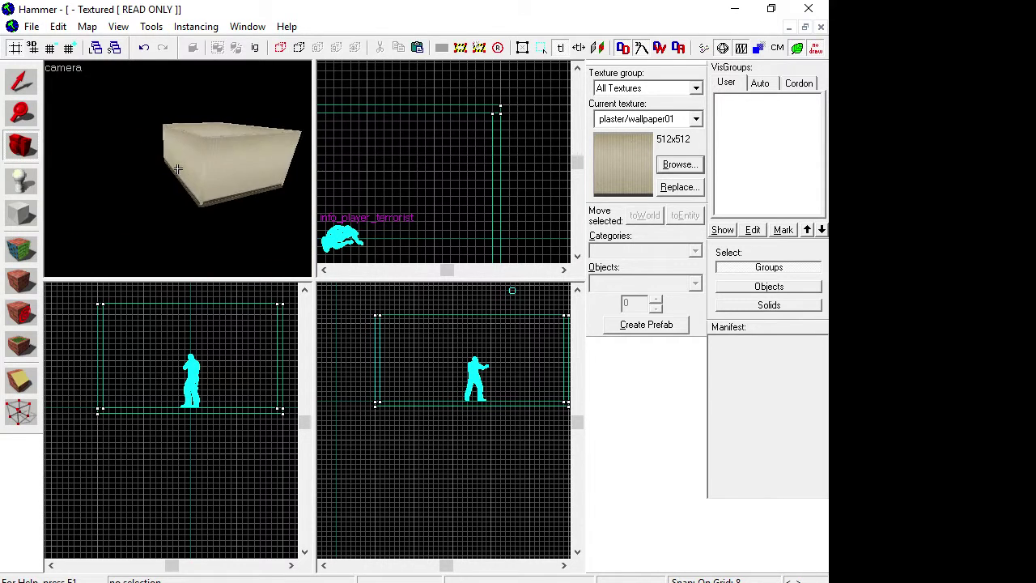
pyautogui.press('w')
pyautogui.press('s')
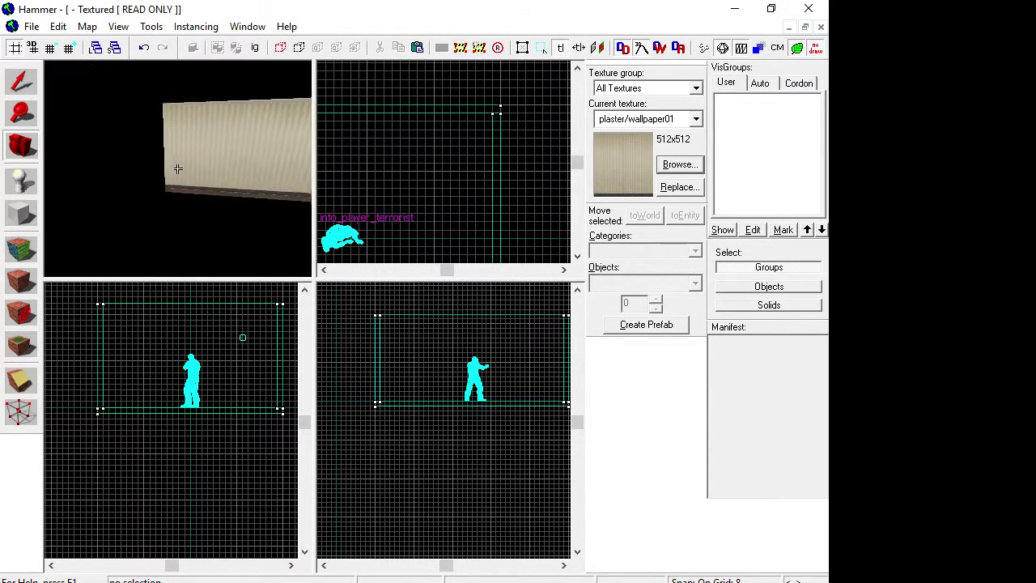
pyautogui.press('w')
pyautogui.press('d')
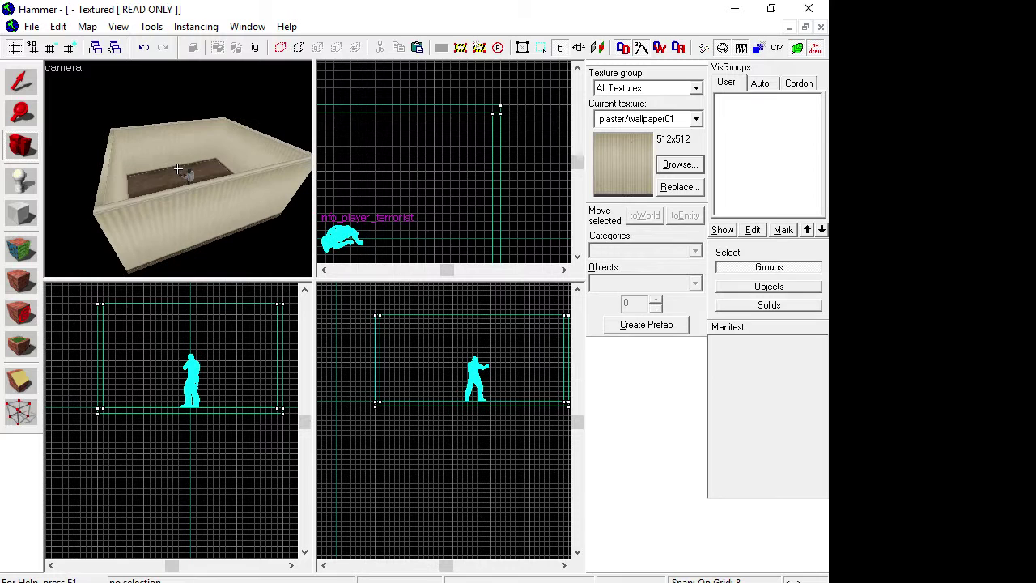
# Step: Choose wallpaper/yellow02 from the wallpaper textures as the current texture
pyautogui.click(21, 249)
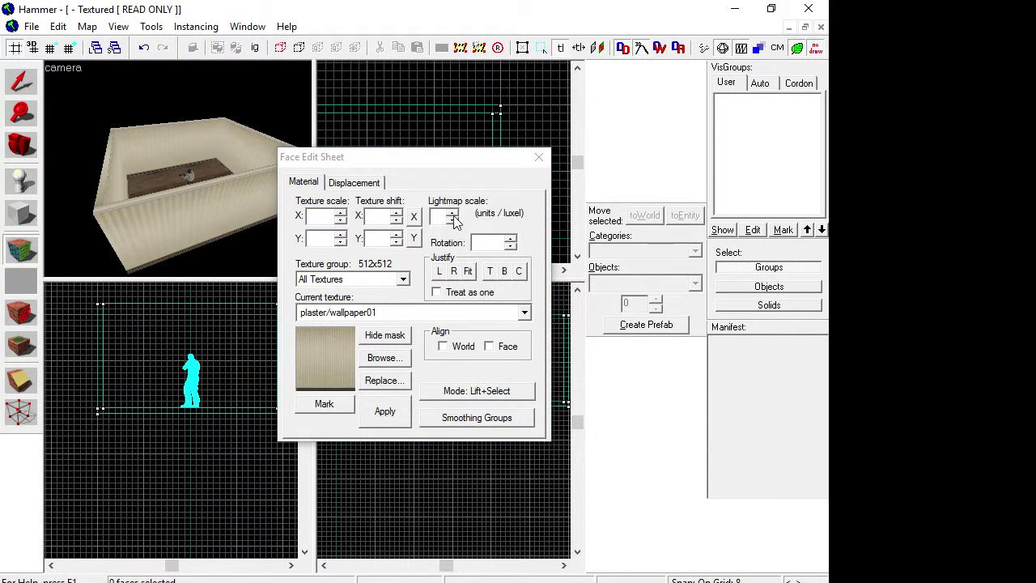
pyautogui.click(384, 358)
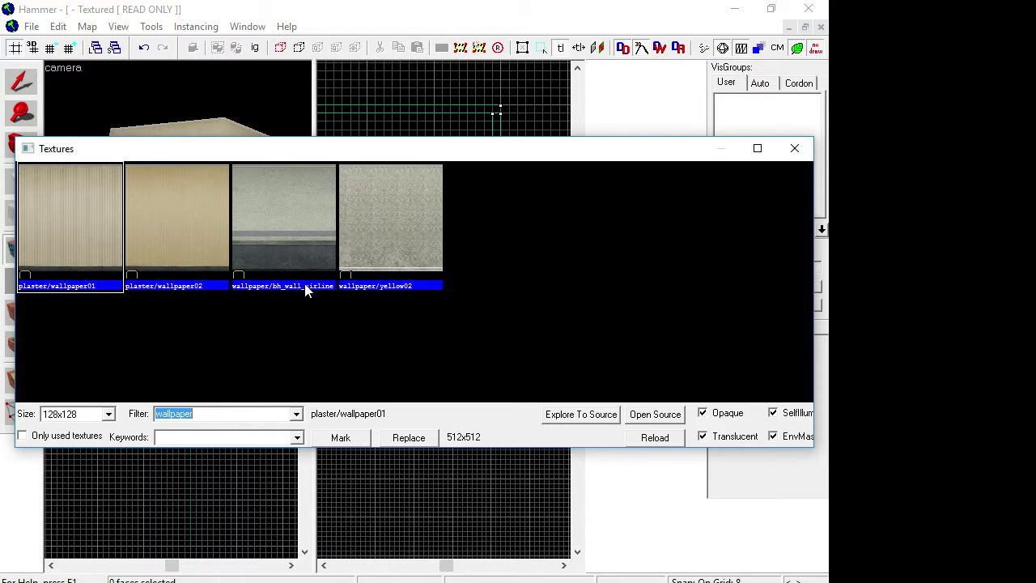
pyautogui.doubleClick(381, 233)
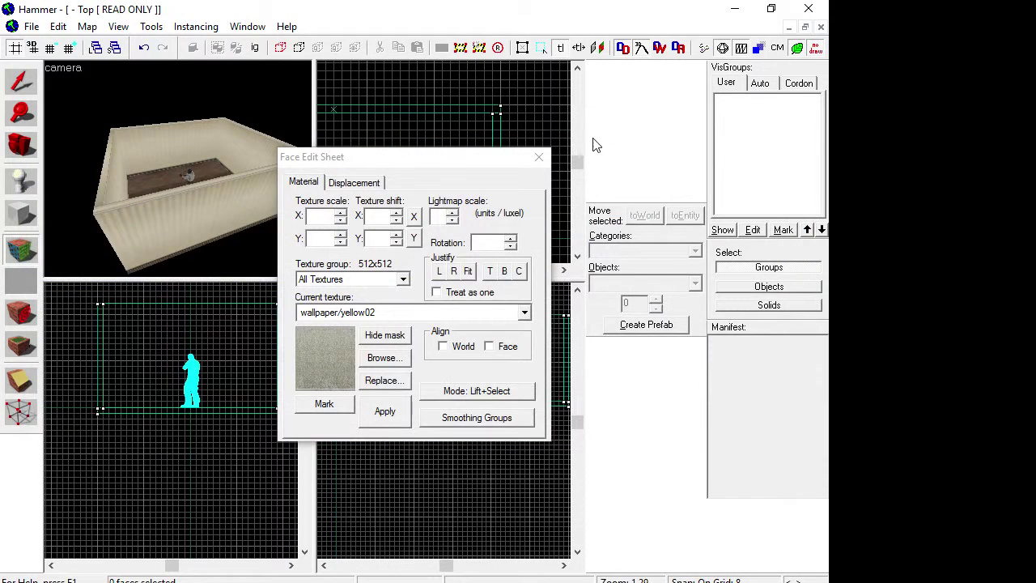
pyautogui.click(539, 157)
# Step: Create a ceiling block on top of the walls, 320 by 256 units and 8 units thick
pyautogui.click(19, 211)
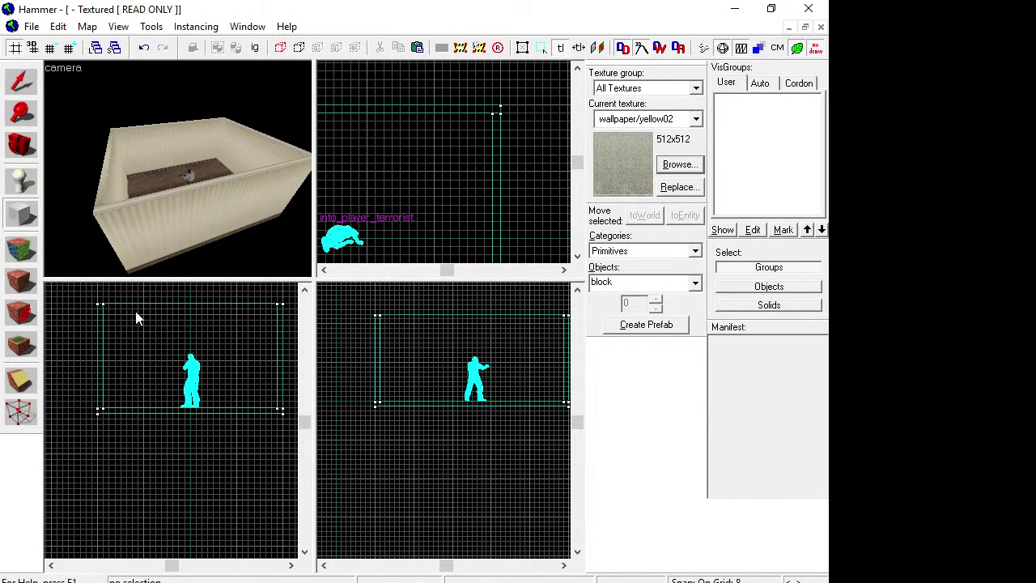
pyautogui.moveTo(283, 303); pyautogui.dragTo(96, 307)
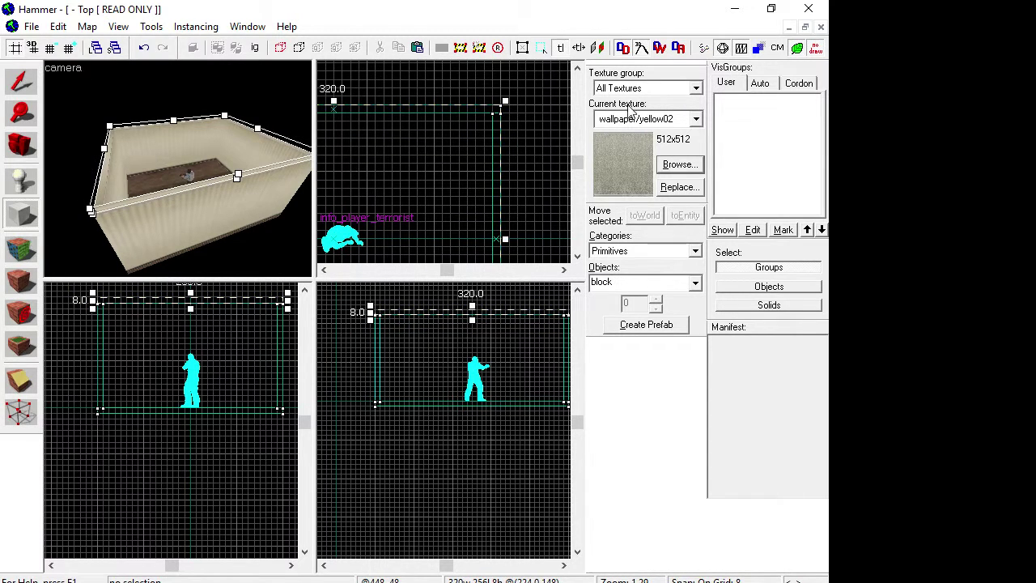
pyautogui.scroll(-3, 476, 192)
pyautogui.click(577, 256)
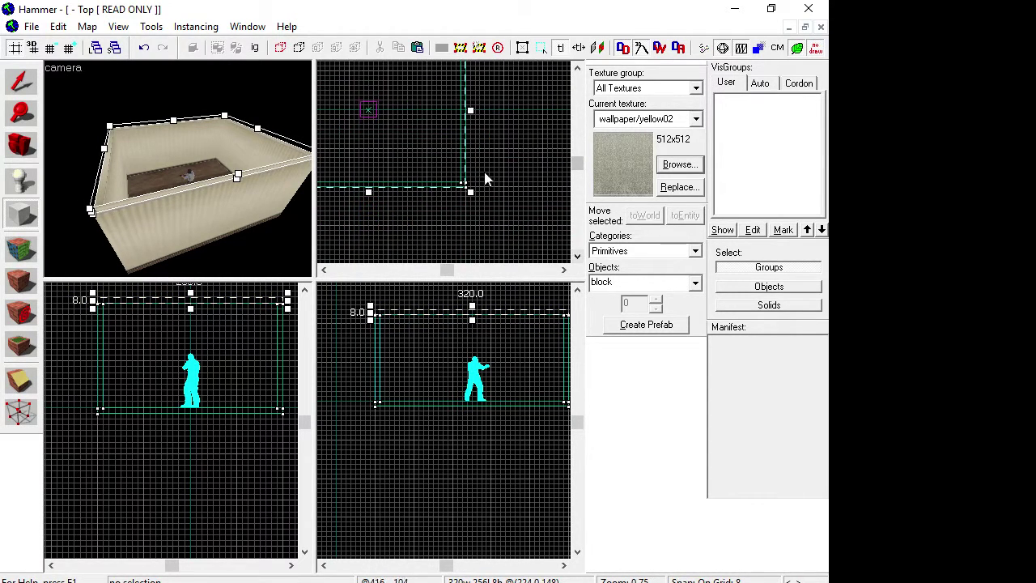
pyautogui.click(324, 272)
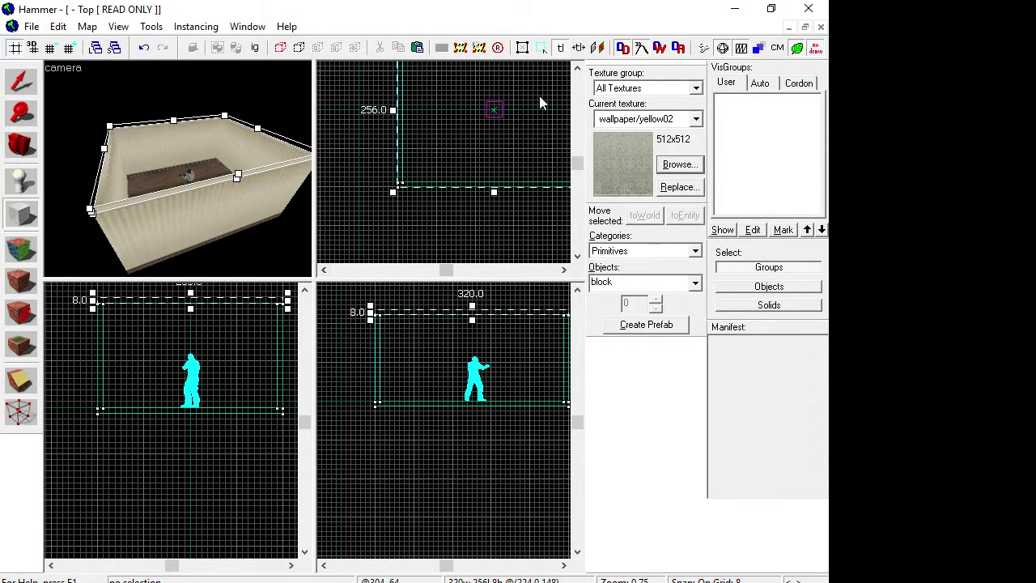
pyautogui.click(564, 565)
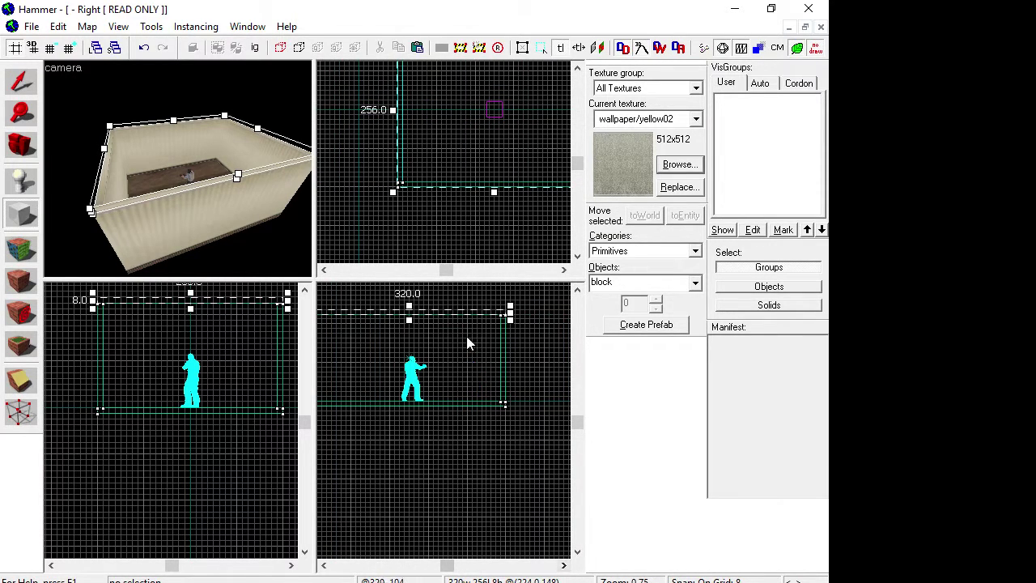
pyautogui.rightClick(466, 309)
pyautogui.click(493, 319)
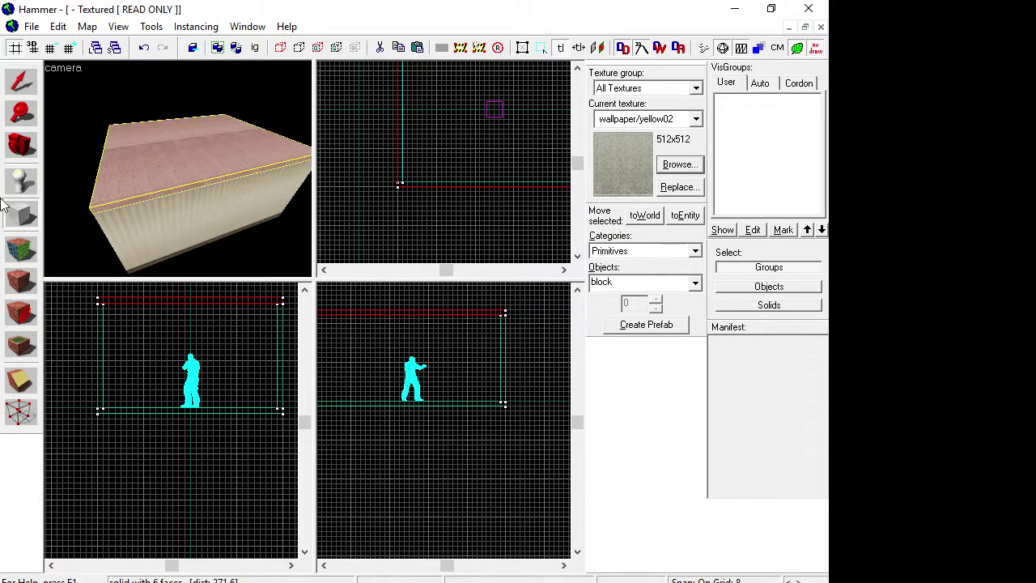
# Step: Fit the wallpaper/yellow02 texture to all faces of the ceiling
pyautogui.click(22, 249)
pyautogui.click(468, 273)
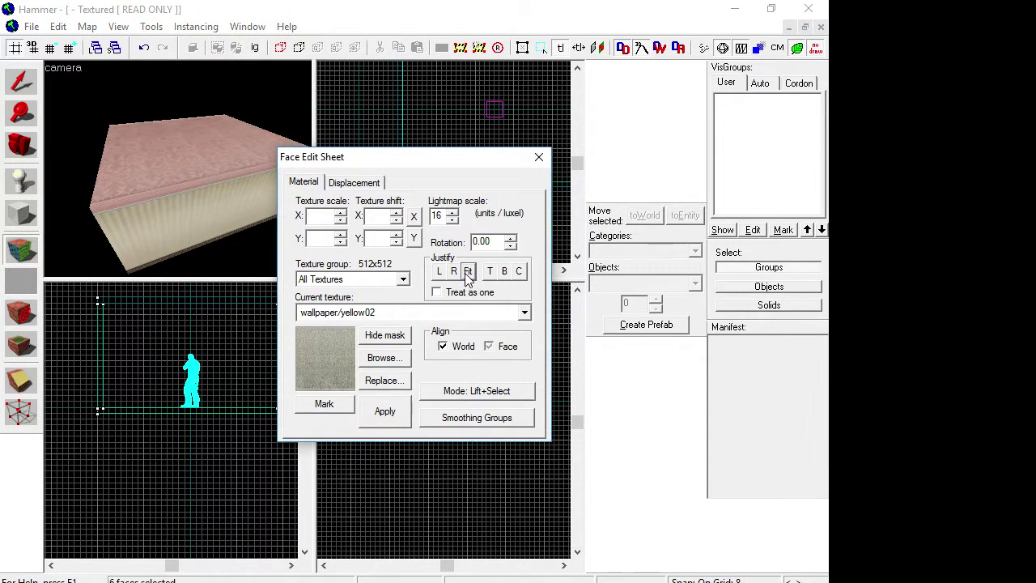
pyautogui.click(21, 147)
# Step: Inspect the enclosed room's ceiling, walls and floor from inside and outside
pyautogui.scroll(3, 179, 195)
pyautogui.moveTo(179, 195); pyautogui.dragTo(178, 168)
pyautogui.press('w')
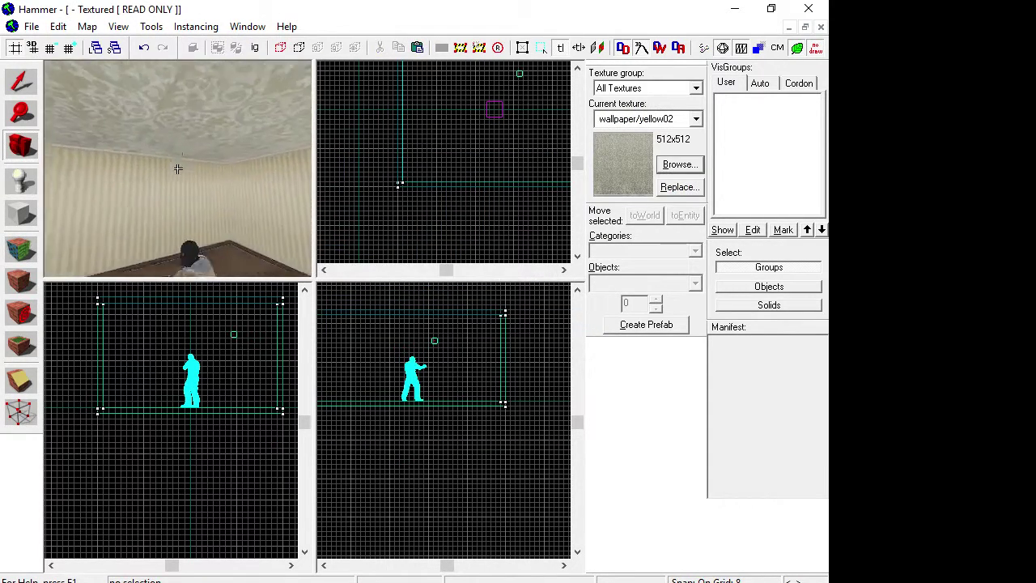
pyautogui.press('s')
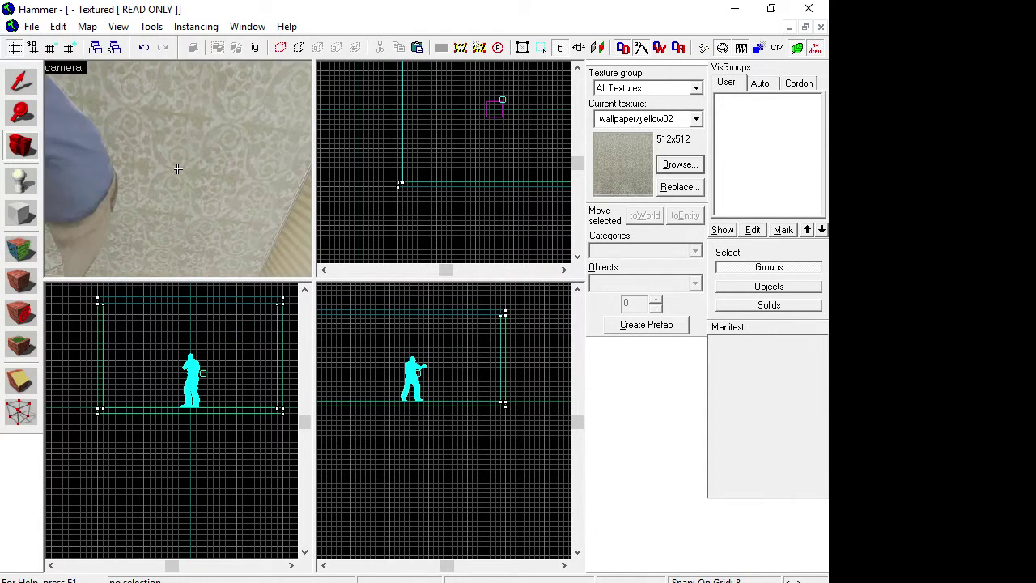
pyautogui.press('s')
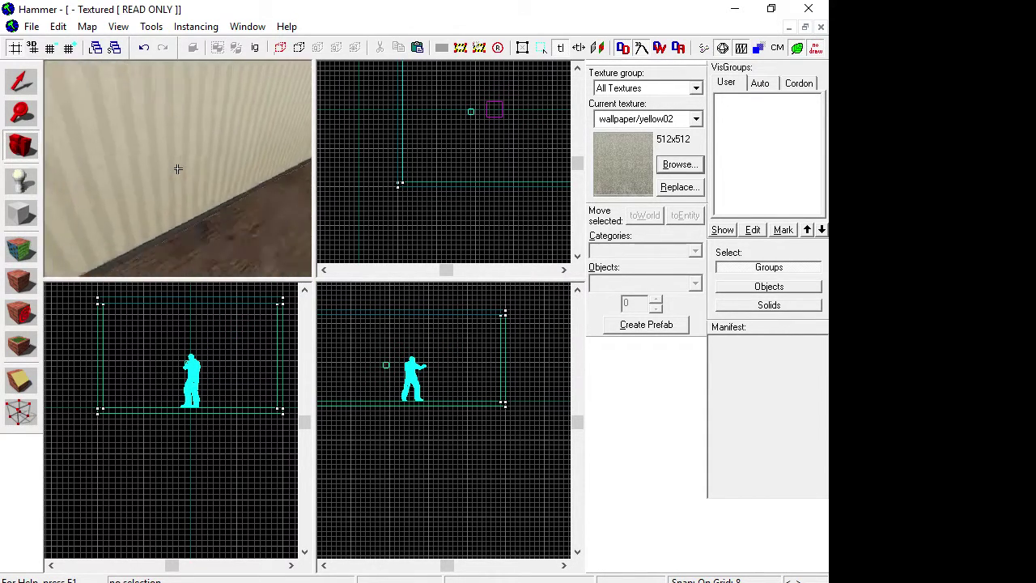
pyautogui.press('w')
pyautogui.press('w')
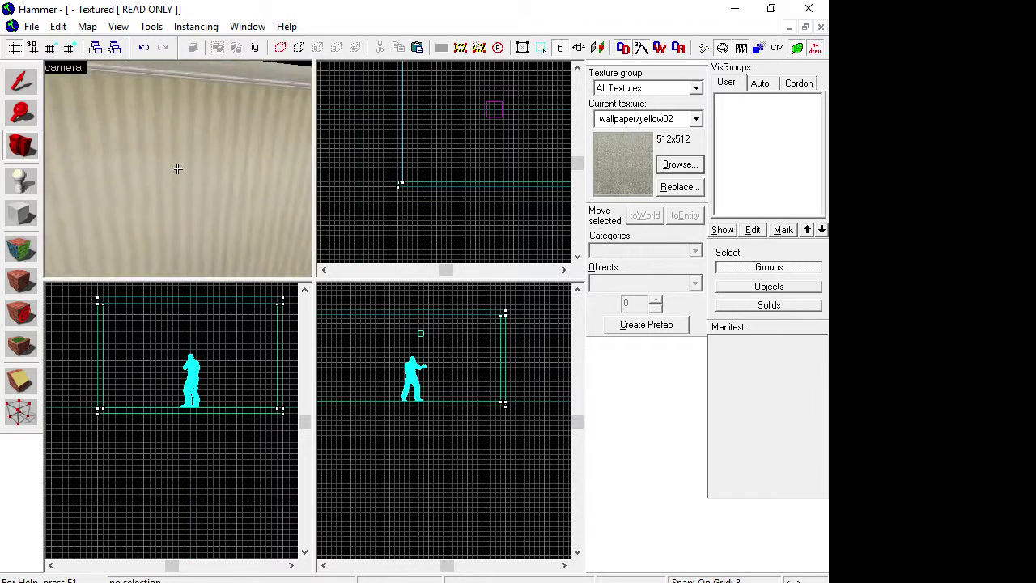
pyautogui.press('d')
pyautogui.press('w')
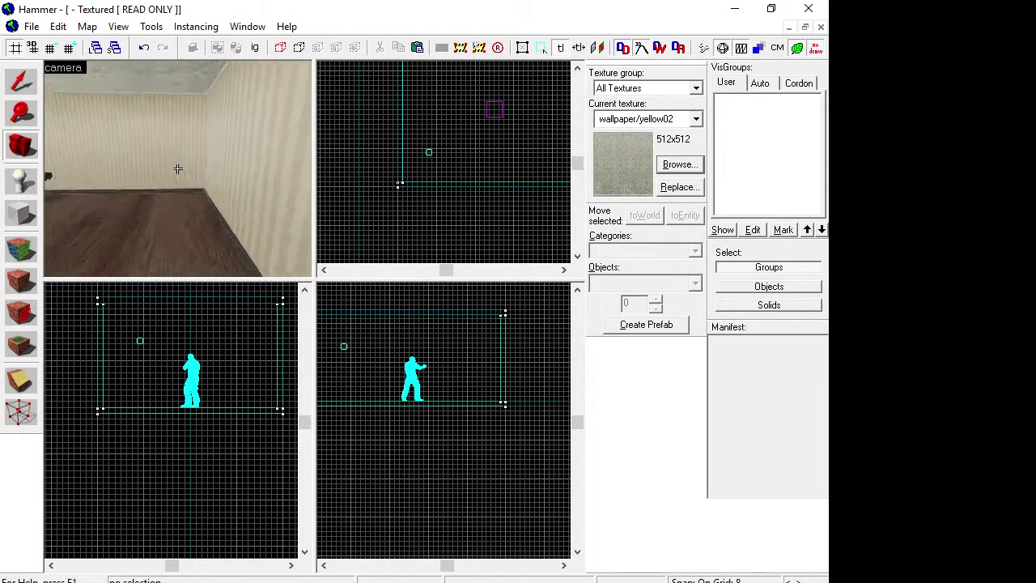
pyautogui.press('s')
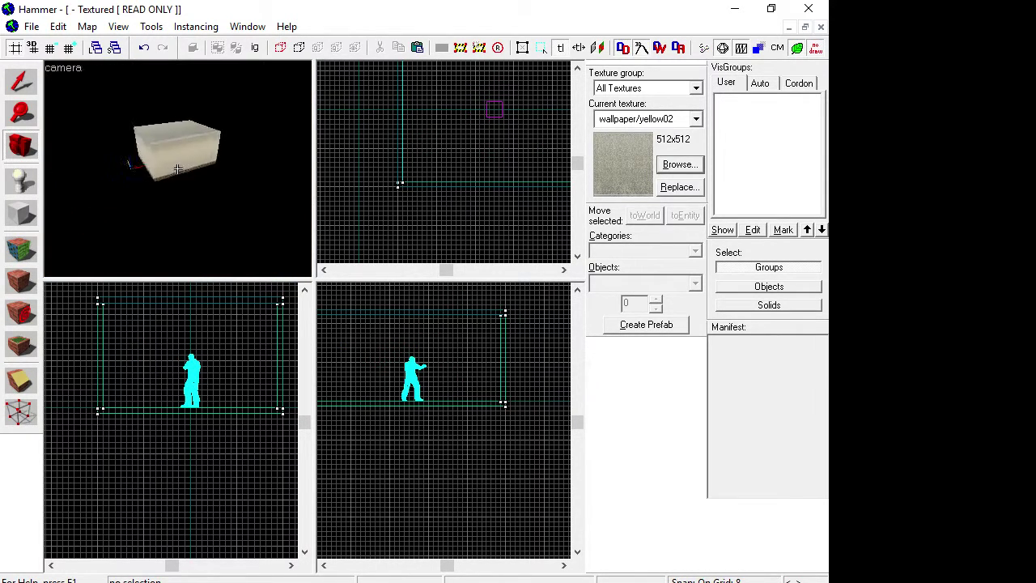
pyautogui.press('w')
pyautogui.press('w')
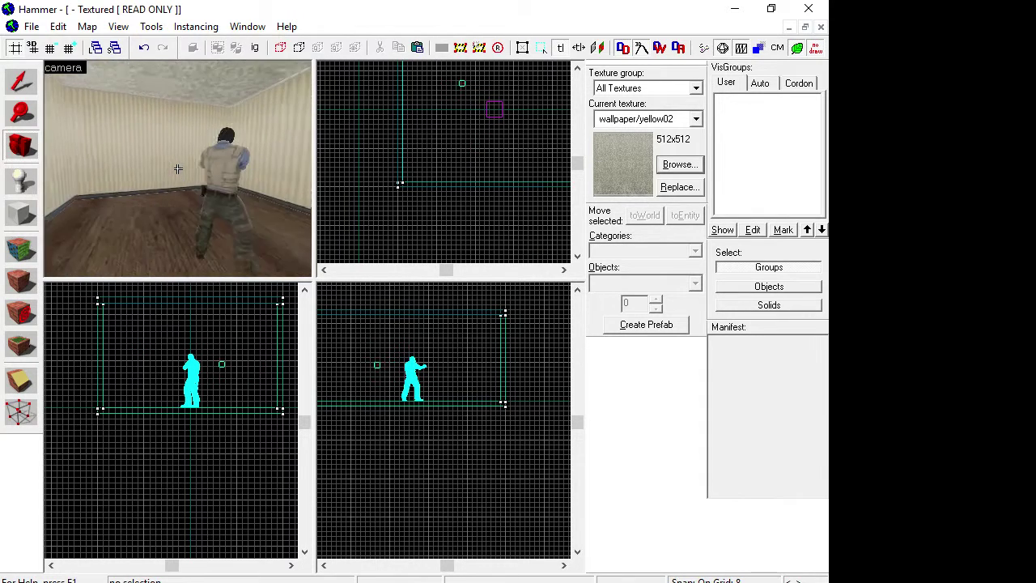
pyautogui.press('s')
pyautogui.scroll(4, 178, 168)
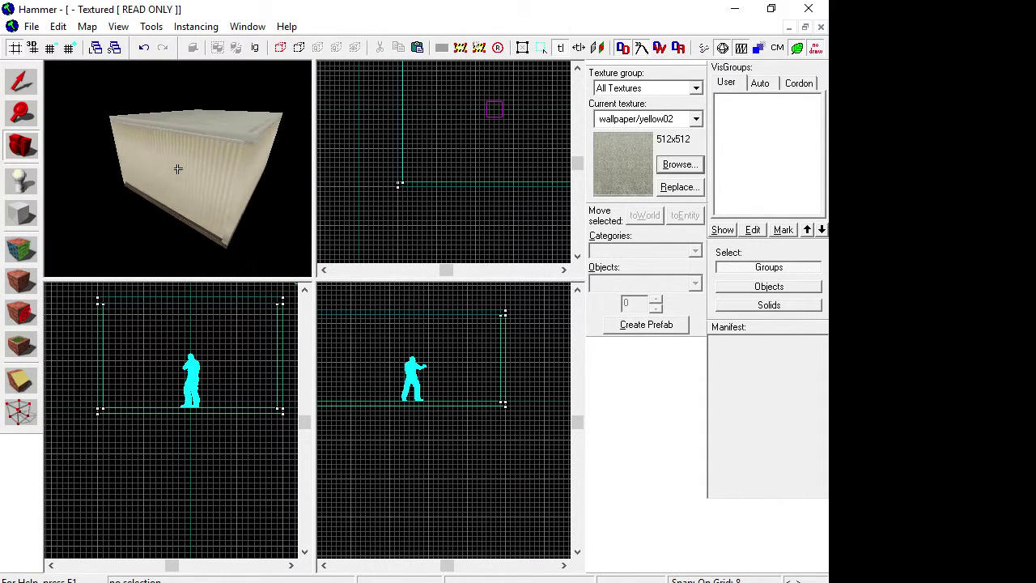
pyautogui.press('w')
pyautogui.press('s')
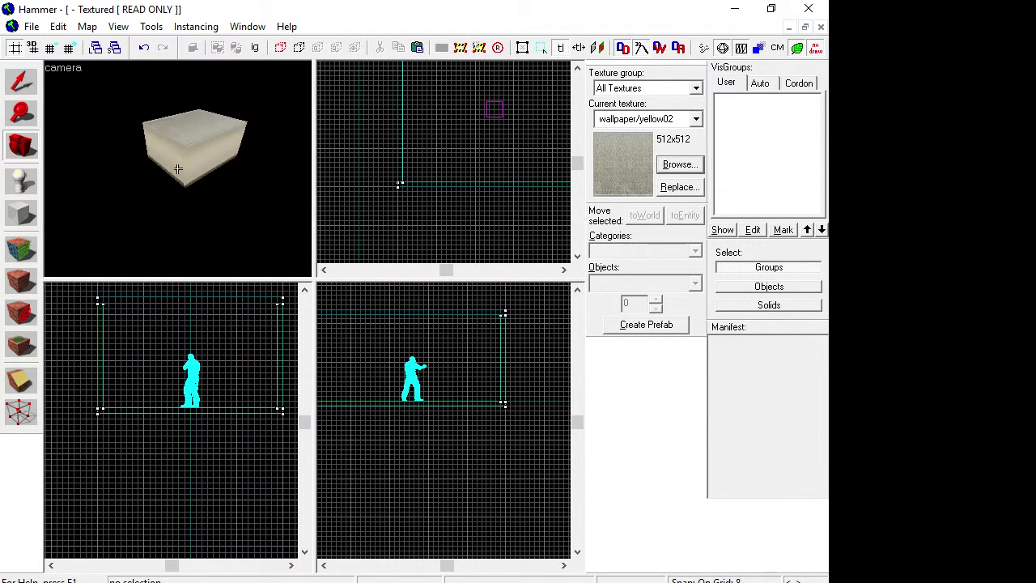
pyautogui.press('w')
pyautogui.press('s')
pyautogui.press('w')
pyautogui.press('s')
pyautogui.press('a')
# Step: Select the room's floor block together with two adjoining outer walls
pyautogui.click(21, 80)
pyautogui.click(162, 157)
pyautogui.keyDown('ctrl'); pyautogui.click(172, 123); pyautogui.keyUp('ctrl')
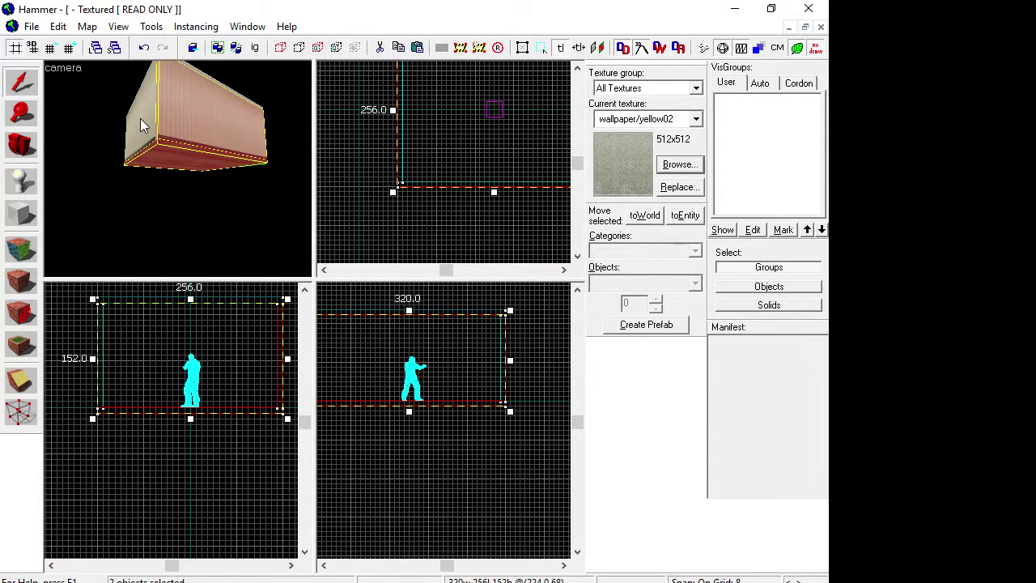
pyautogui.click(190, 154)
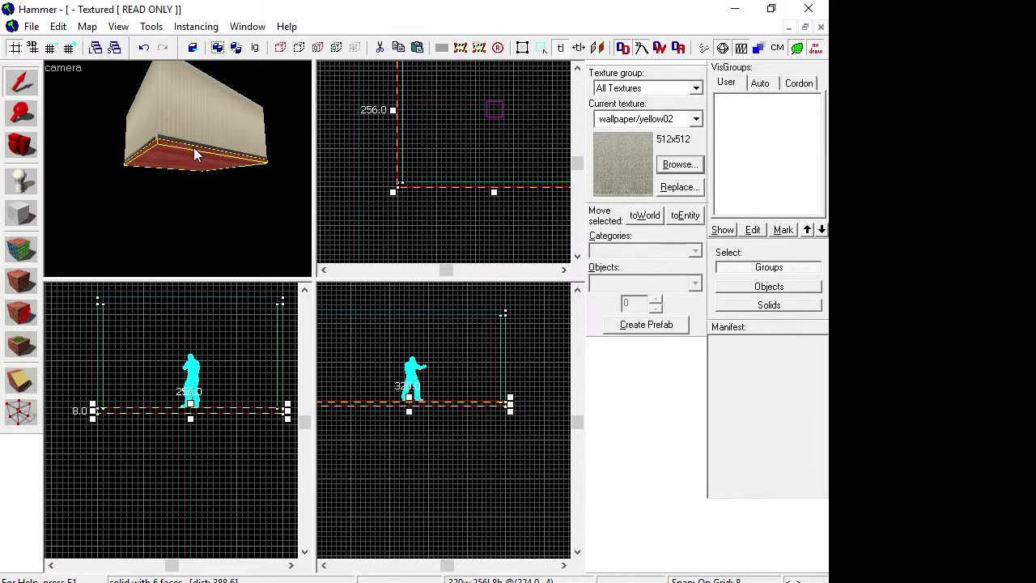
pyautogui.keyDown('ctrl'); pyautogui.click(210, 124); pyautogui.keyUp('ctrl')
pyautogui.keyDown('ctrl'); pyautogui.click(151, 124); pyautogui.keyUp('ctrl')
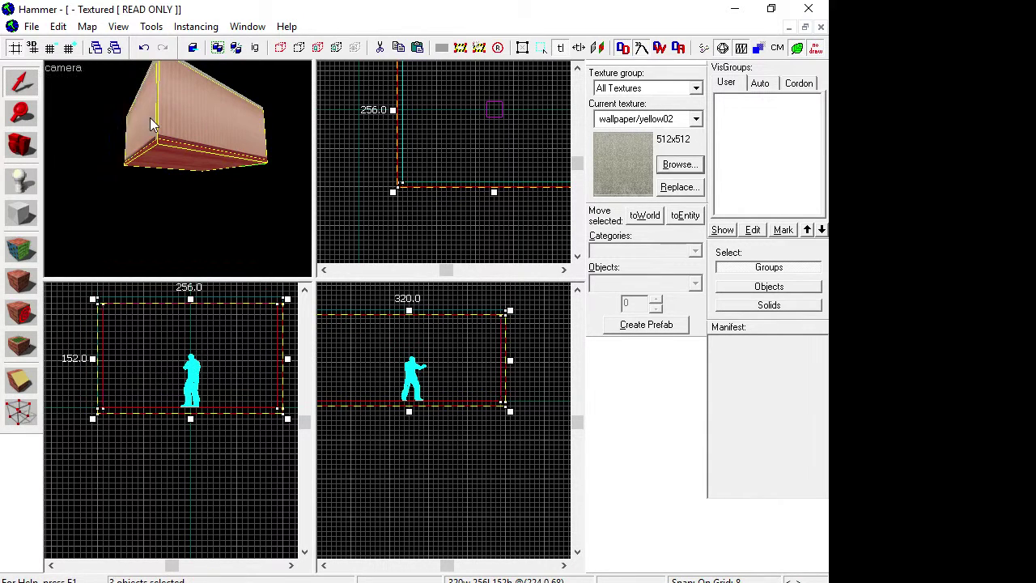
# Step: Add the room's two remaining walls and its ceiling to the selection
pyautogui.click(25, 145)
pyautogui.press('a')
pyautogui.moveTo(178, 170); pyautogui.dragTo(178, 169)
pyautogui.click(21, 84)
pyautogui.keyDown('ctrl'); pyautogui.click(152, 135); pyautogui.keyUp('ctrl')
pyautogui.keyDown('ctrl'); pyautogui.click(220, 148); pyautogui.keyUp('ctrl')
pyautogui.click(13, 152)
pyautogui.hotkey('shift', 's')
pyautogui.keyDown('ctrl'); pyautogui.click(209, 158); pyautogui.keyUp('ctrl')
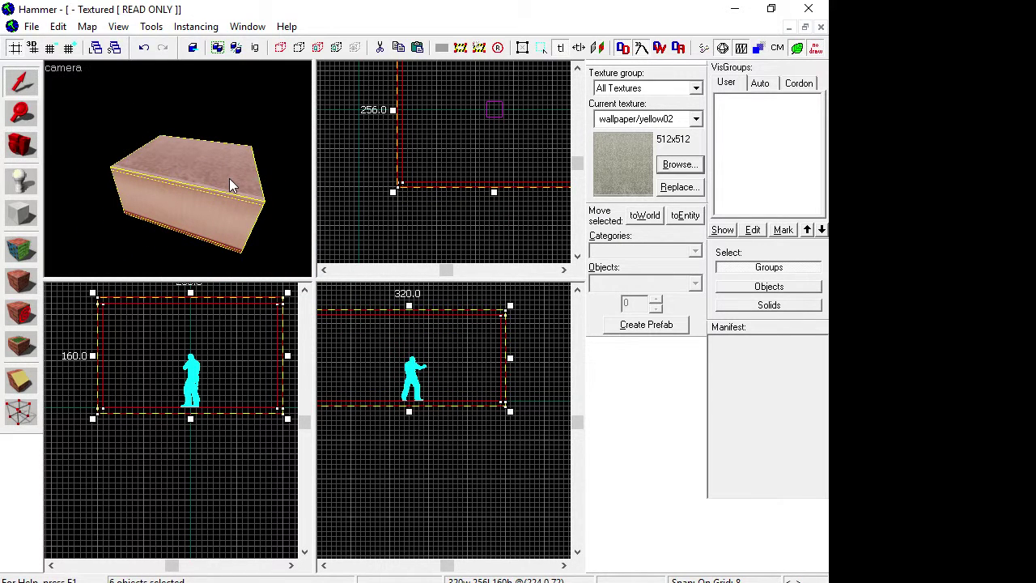
# Step: Examine the fully selected room from outside, in the top view and from inside
pyautogui.click(19, 150)
pyautogui.moveTo(179, 169); pyautogui.dragTo(178, 169)
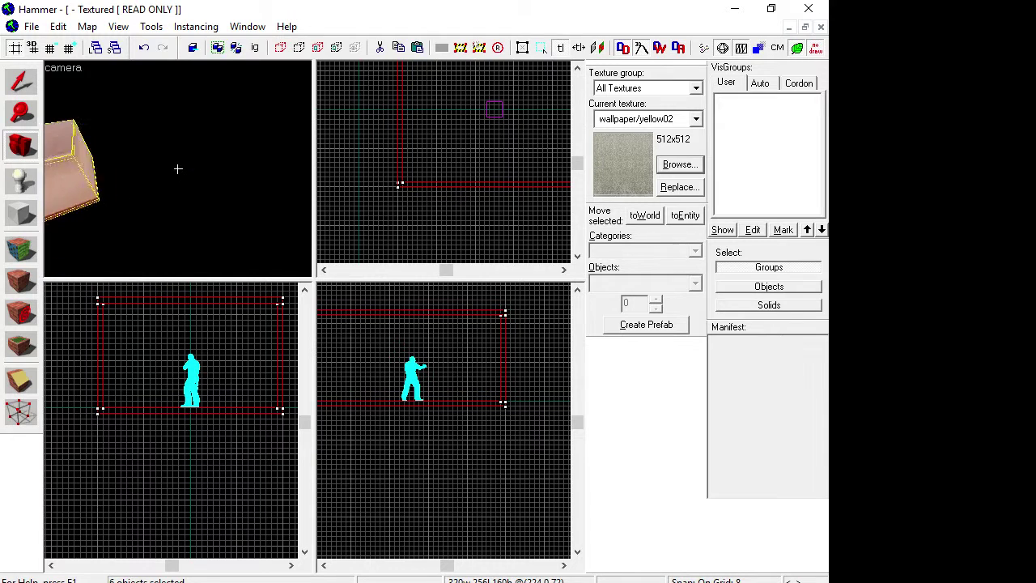
pyautogui.scroll(-5, 444, 138)
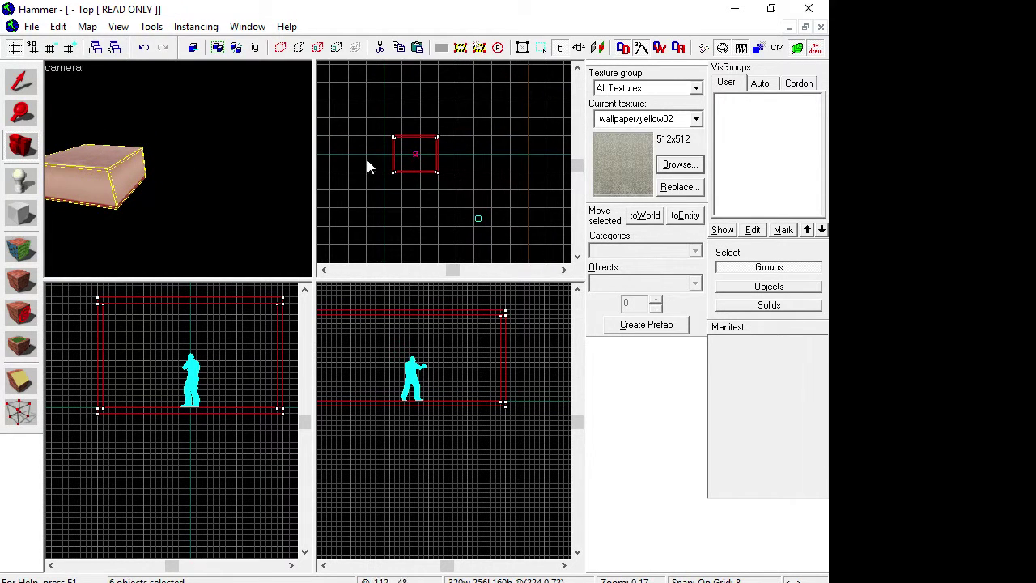
pyautogui.scroll(4, 356, 161)
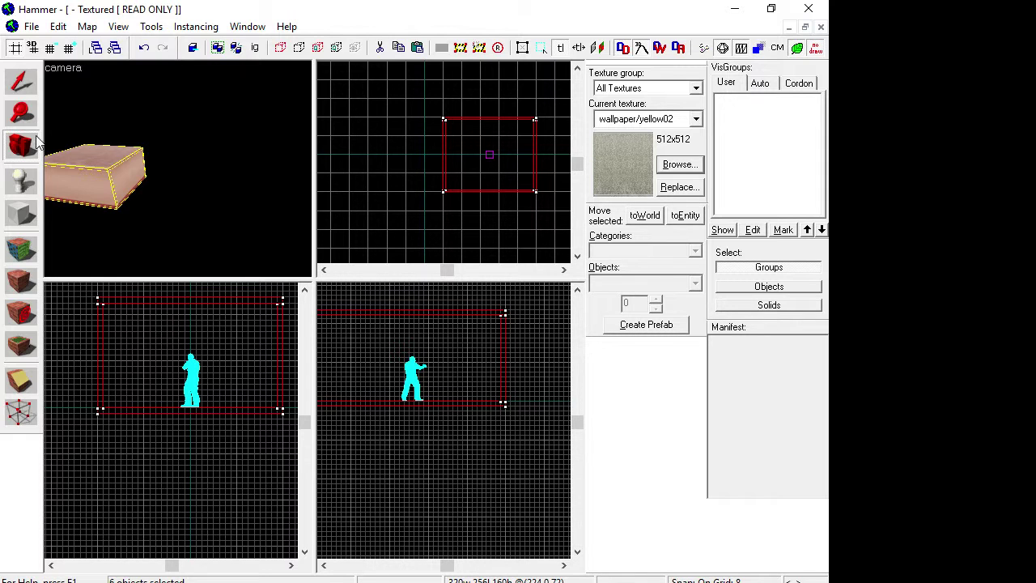
pyautogui.moveTo(154, 167); pyautogui.dragTo(178, 169)
pyautogui.press('w')
pyautogui.press('w')
pyautogui.press('s')
# Step: Switch the camera viewport to the 2D Top view, then 2D Front, and return it to 3D Textured
pyautogui.click(75, 71)
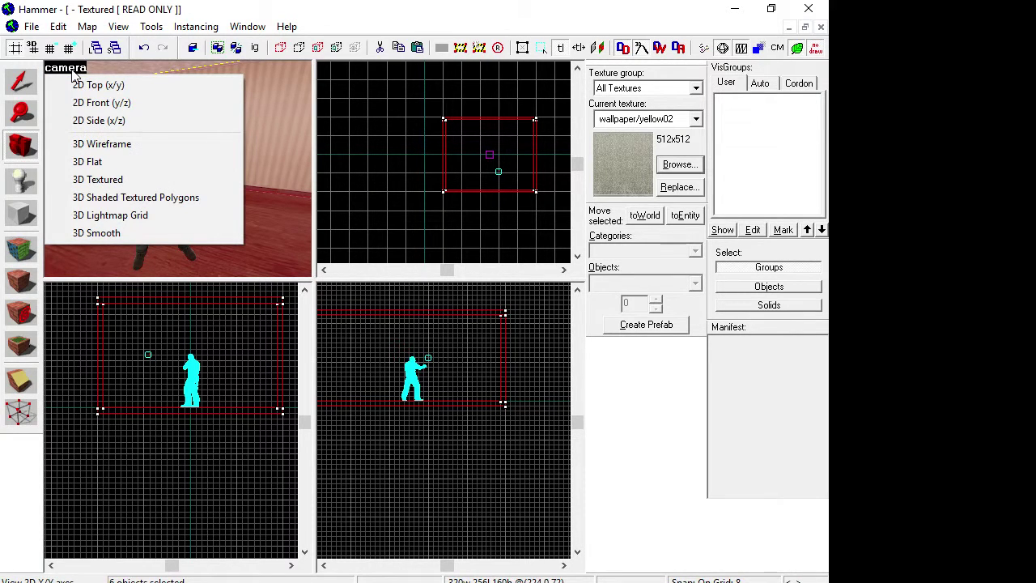
pyautogui.click(81, 85)
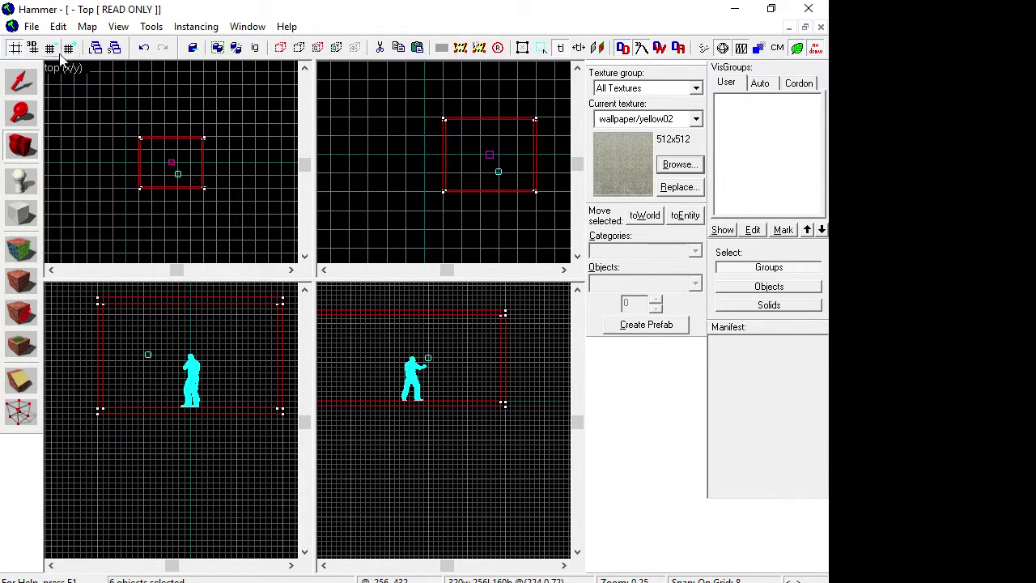
pyautogui.click(63, 68)
pyautogui.click(93, 103)
pyautogui.click(67, 69)
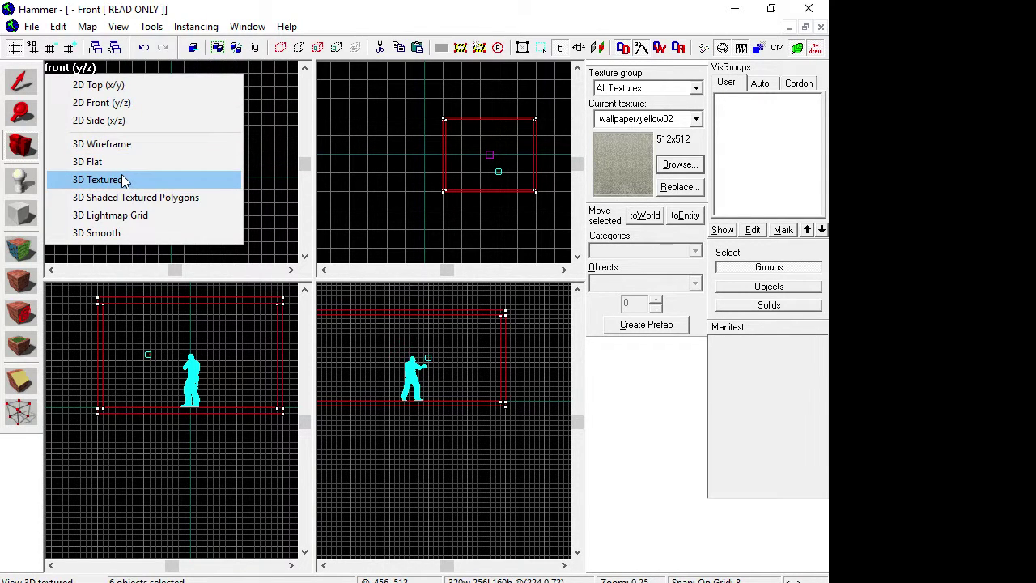
pyautogui.click(124, 180)
pyautogui.moveTo(147, 136); pyautogui.dragTo(171, 162)
# Step: Paste a copy of the selected room and place it beside the original at the same height, centred at about X -152
pyautogui.click(31, 80)
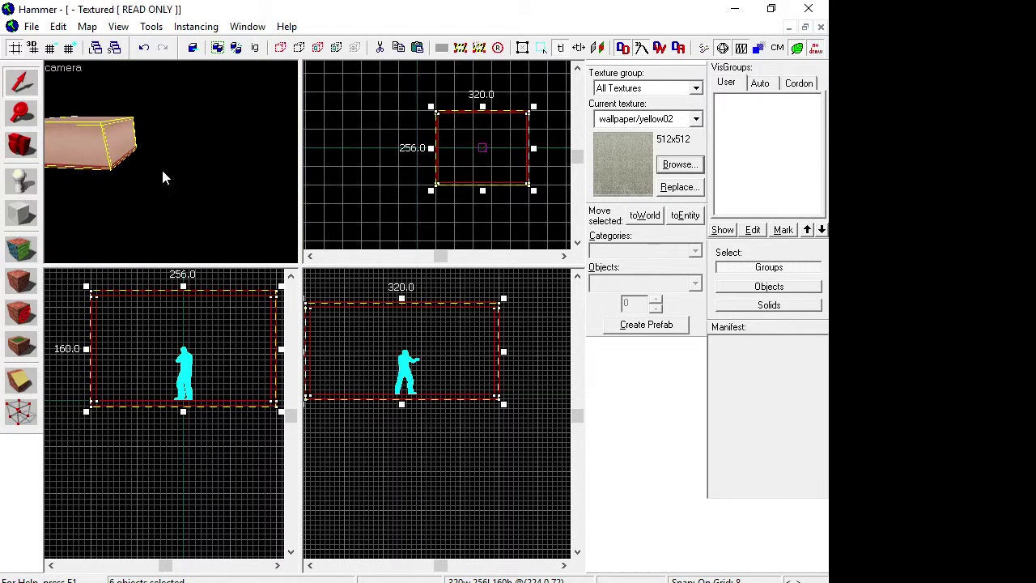
pyautogui.hotkey('ctrl', 'v')
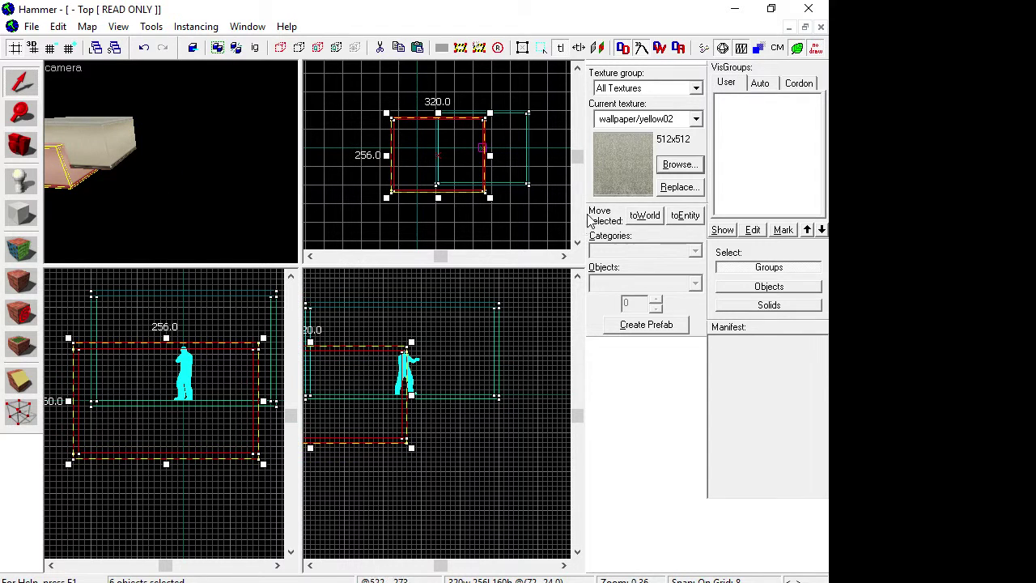
pyautogui.moveTo(444, 175)
pyautogui.mouseDown()
pyautogui.moveTo(378, 178)
pyautogui.moveTo(384, 165)
pyautogui.mouseUp()
pyautogui.scroll(5, 431, 91)
pyautogui.scroll(3, 398, 157)
pyautogui.moveTo(245, 418); pyautogui.dragTo(244, 366)
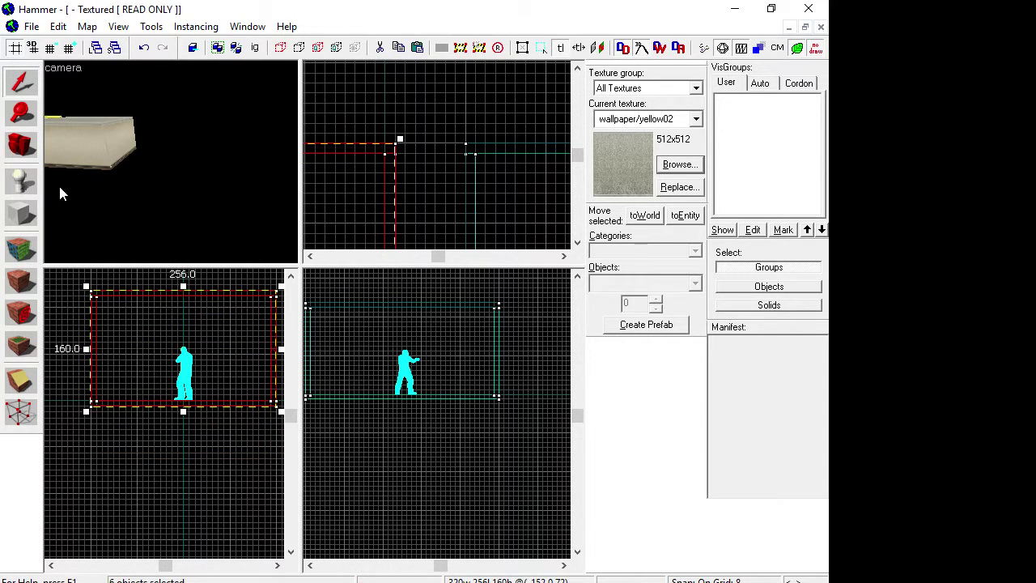
# Step: Move the copied room to the opposite side of the original, centred at about X 664
pyautogui.click(26, 151)
pyautogui.moveTo(119, 176); pyautogui.dragTo(171, 162)
pyautogui.press('w')
pyautogui.press('s')
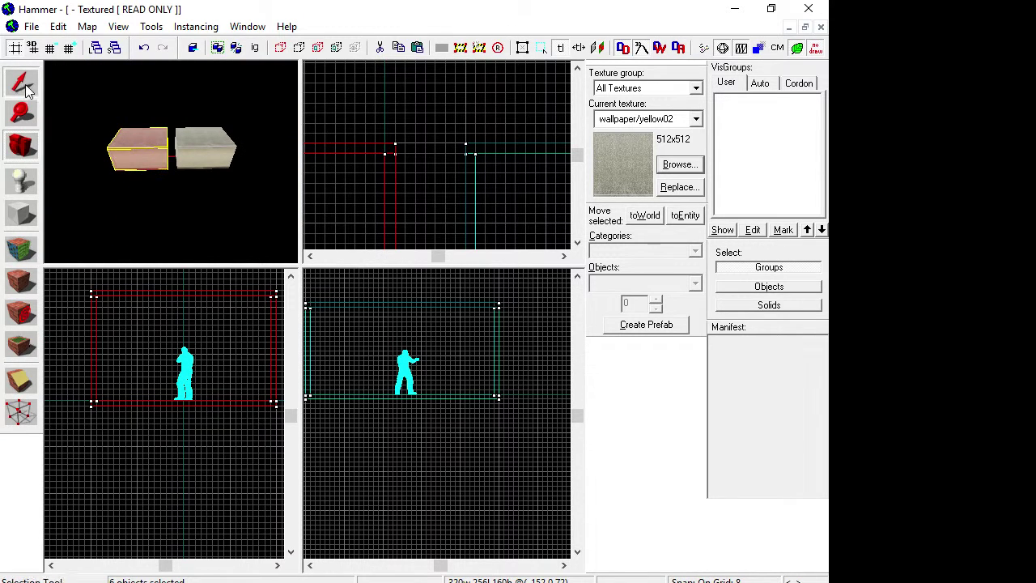
pyautogui.click(25, 85)
pyautogui.scroll(-5, 336, 185)
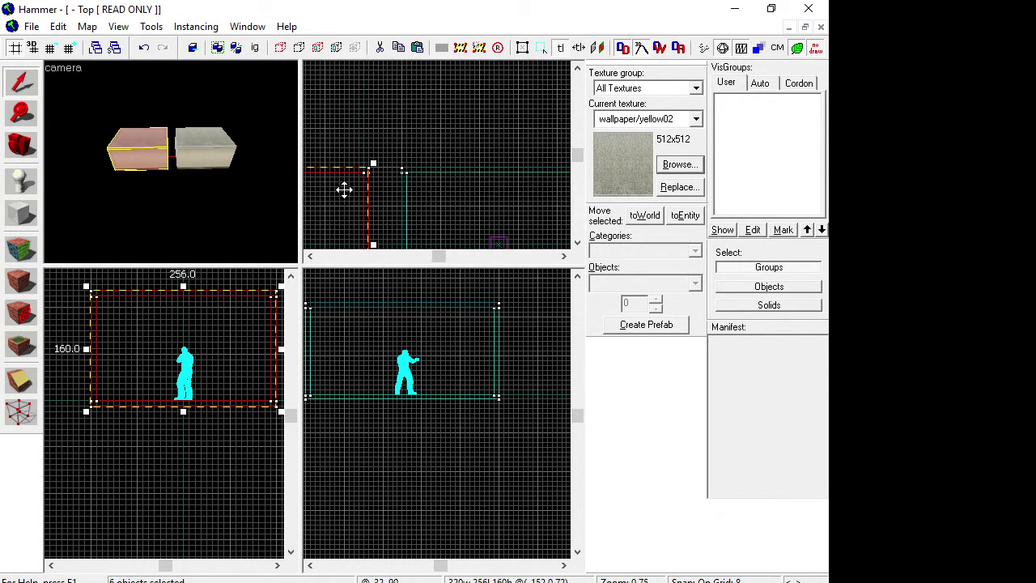
pyautogui.moveTo(332, 214)
pyautogui.mouseDown()
pyautogui.moveTo(377, 150)
pyautogui.moveTo(607, 166)
pyautogui.moveTo(664, 268)
pyautogui.moveTo(597, 215)
pyautogui.moveTo(610, 211)
pyautogui.mouseUp()
pyautogui.scroll(-4, 409, 436)
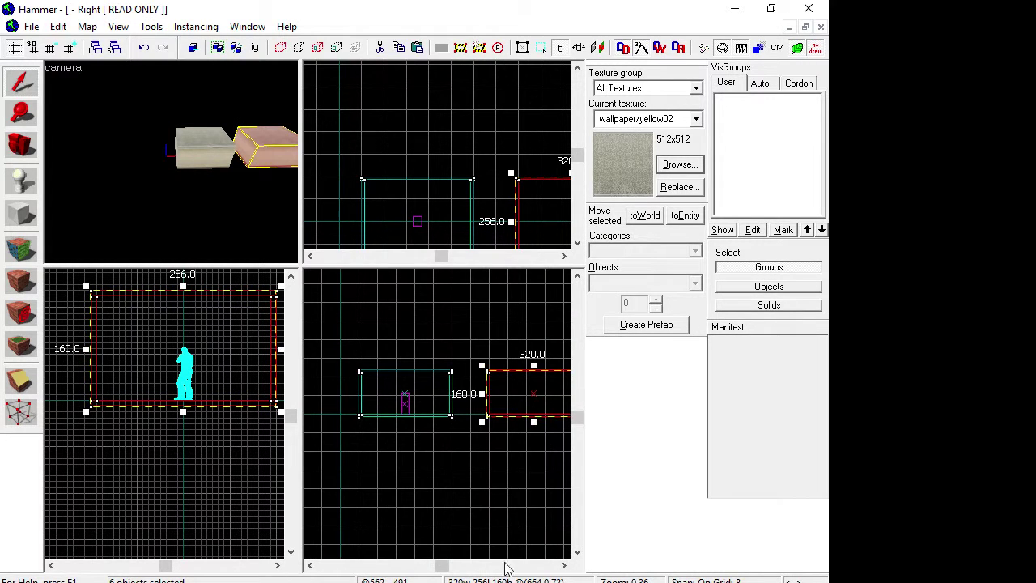
pyautogui.click(564, 566)
pyautogui.scroll(6, 399, 409)
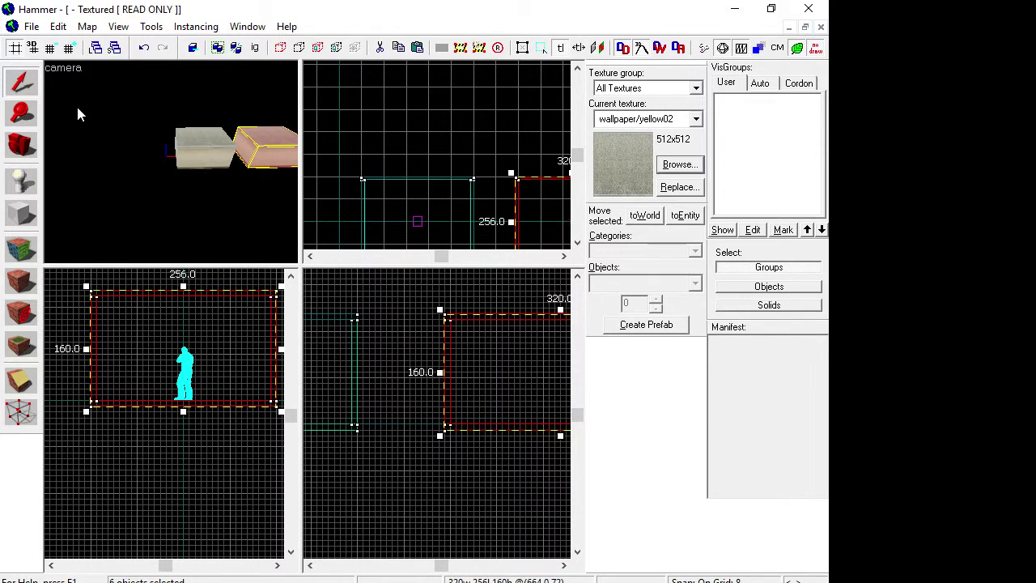
# Step: Examine the two rooms and the gap between them from several angles
pyautogui.click(21, 145)
pyautogui.moveTo(178, 154); pyautogui.dragTo(171, 162)
pyautogui.press('w')
pyautogui.press('w')
pyautogui.press('w')
pyautogui.press('w')
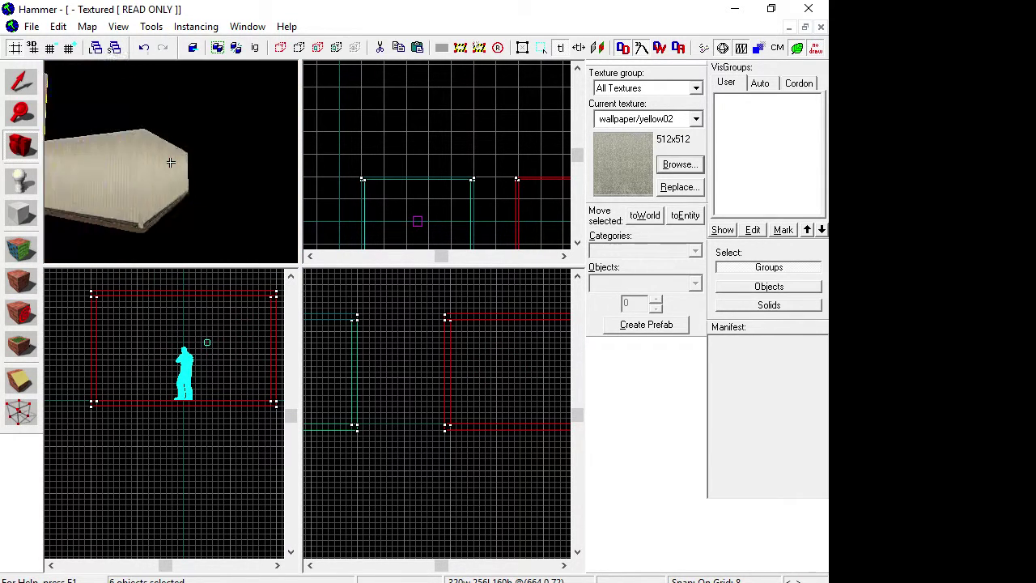
pyautogui.press('s')
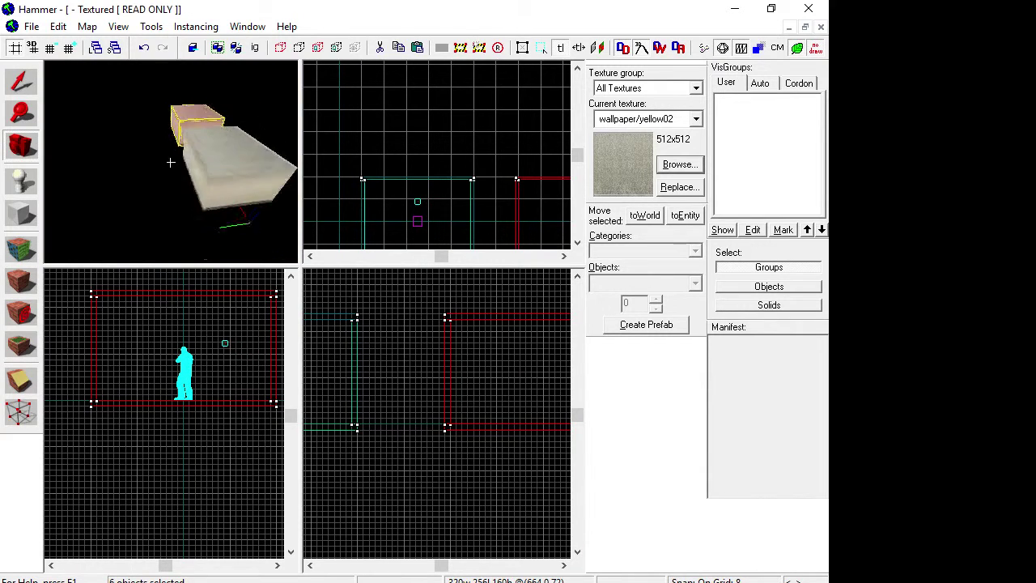
pyautogui.press('w')
pyautogui.press('s')
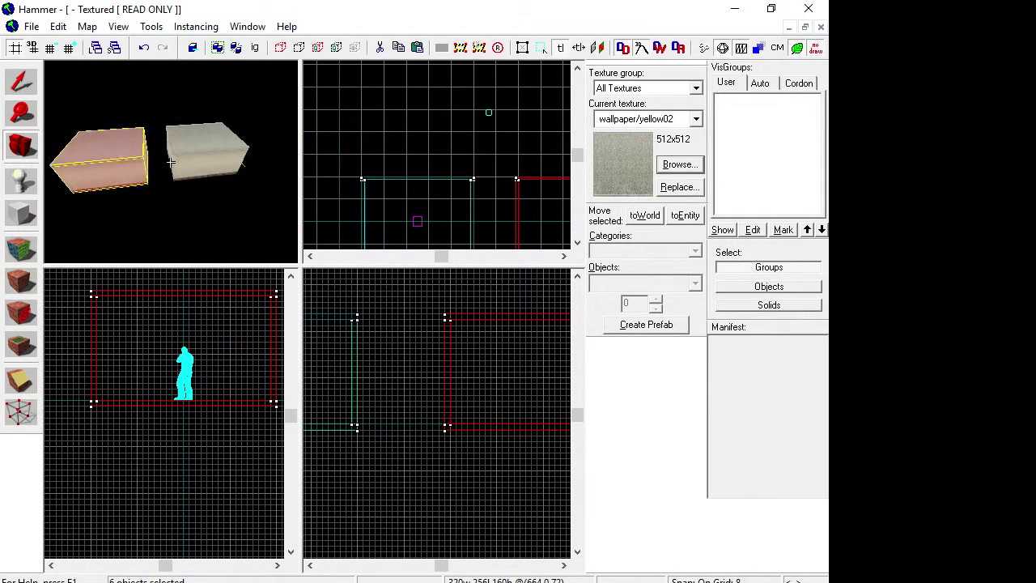
pyautogui.press('w')
pyautogui.press('Up')
pyautogui.press('Up')
pyautogui.press('Up')
pyautogui.press('Up')
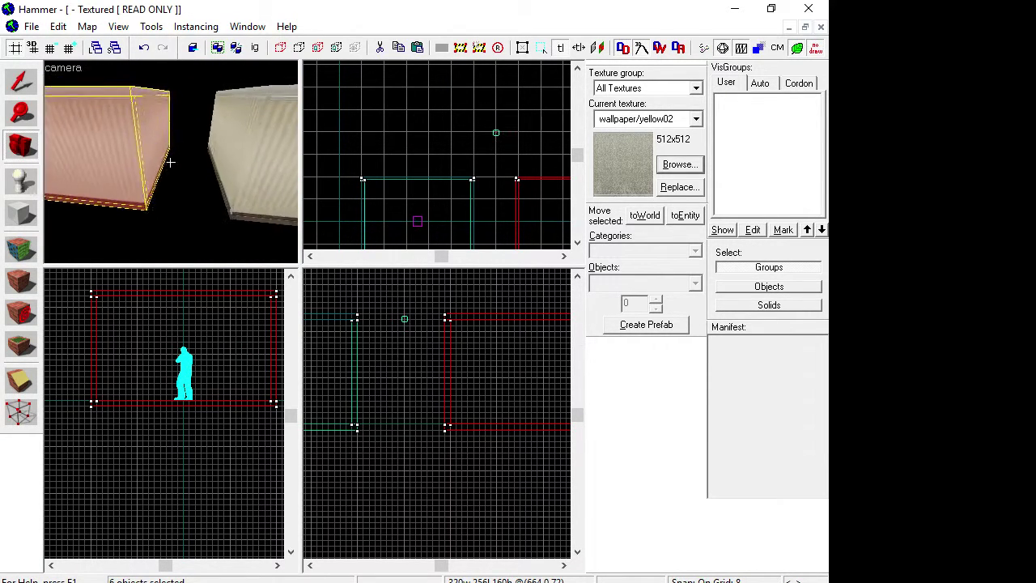
# Step: Select the facing walls of the two rooms one at a time, ending with the copied room's wall
pyautogui.hotkey('shift', 's')
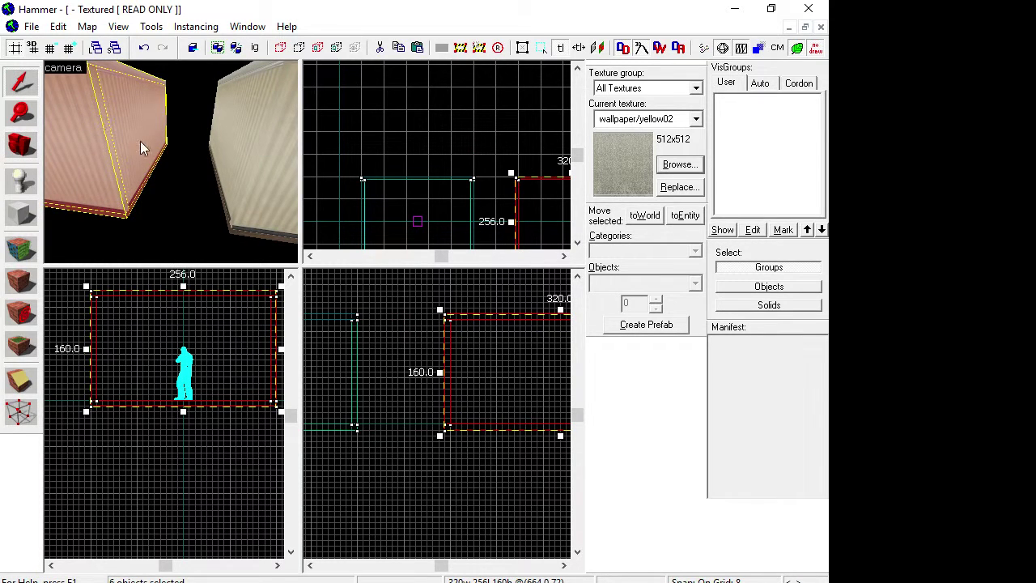
pyautogui.click(143, 135)
pyautogui.click(226, 142)
pyautogui.click(139, 131)
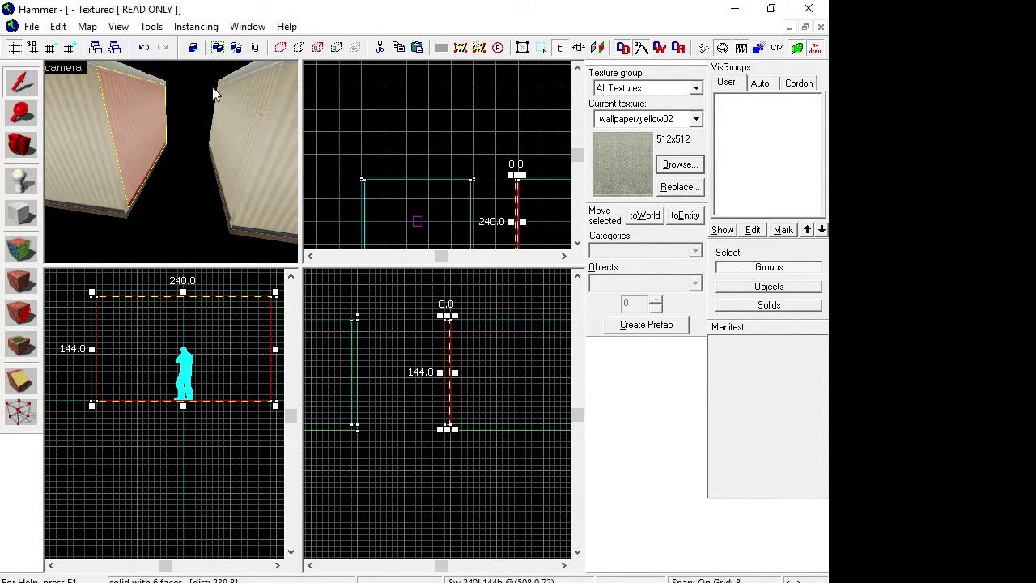
# Step: Examine the space alongside both rooms in the camera and top views for a connecting passage
pyautogui.click(29, 147)
pyautogui.moveTo(83, 160); pyautogui.dragTo(171, 162)
pyautogui.press('s')
pyautogui.press('w')
pyautogui.press('s')
pyautogui.press('w')
pyautogui.press('s')
pyautogui.click(16, 211)
pyautogui.scroll(-4, 461, 179)
pyautogui.scroll(4, 486, 164)
pyautogui.scroll(3, 437, 178)
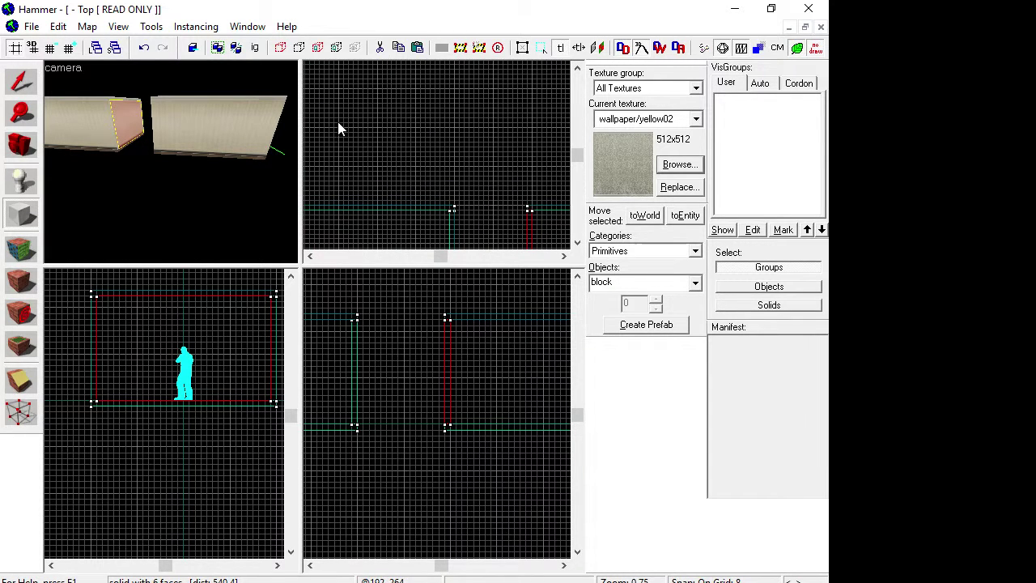
# Step: Sample the room floor's cs_havana/woodm texture as the current texture with the Face Edit Sheet
pyautogui.click(21, 247)
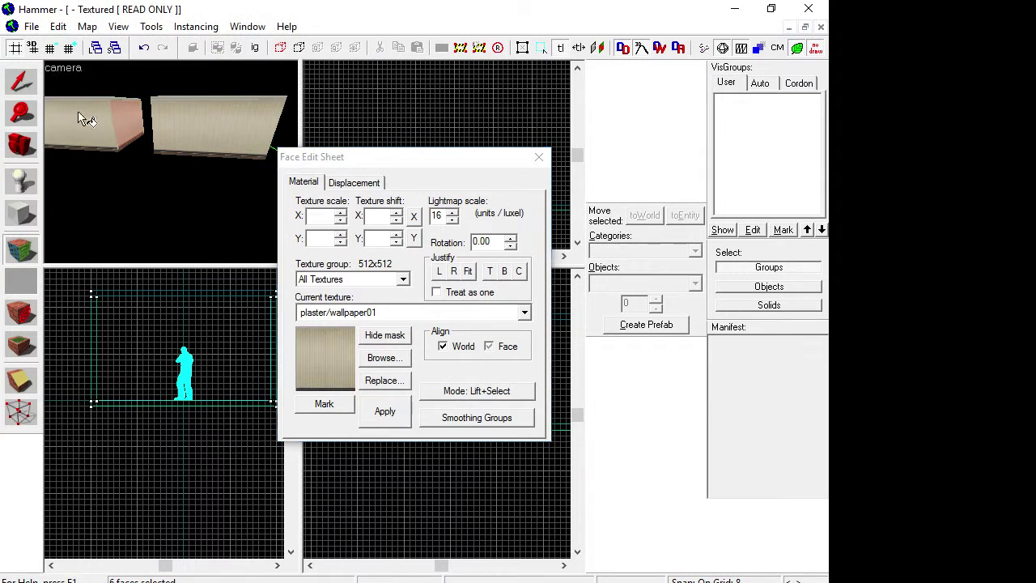
pyautogui.press('w')
pyautogui.press('d')
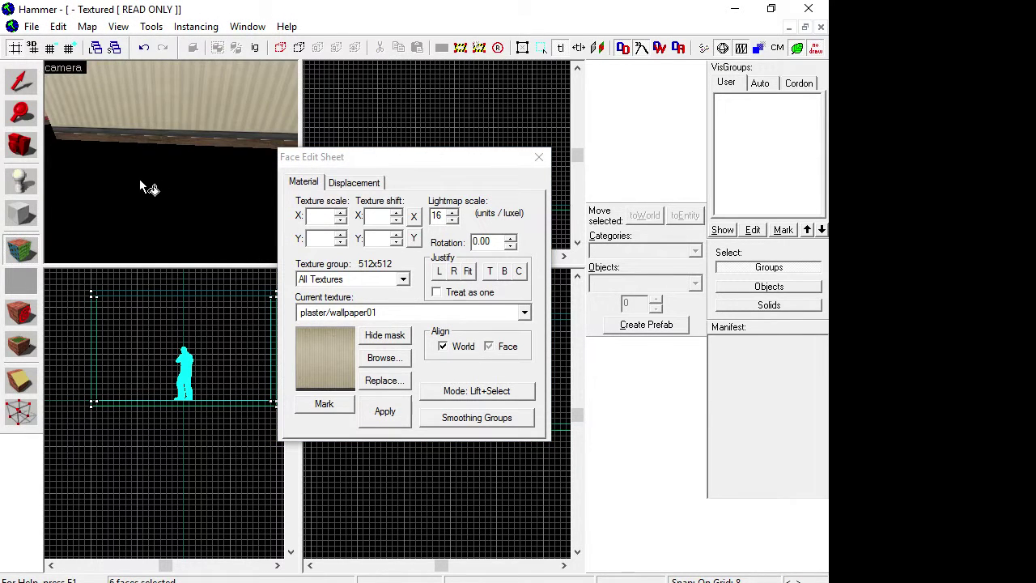
pyautogui.press('a')
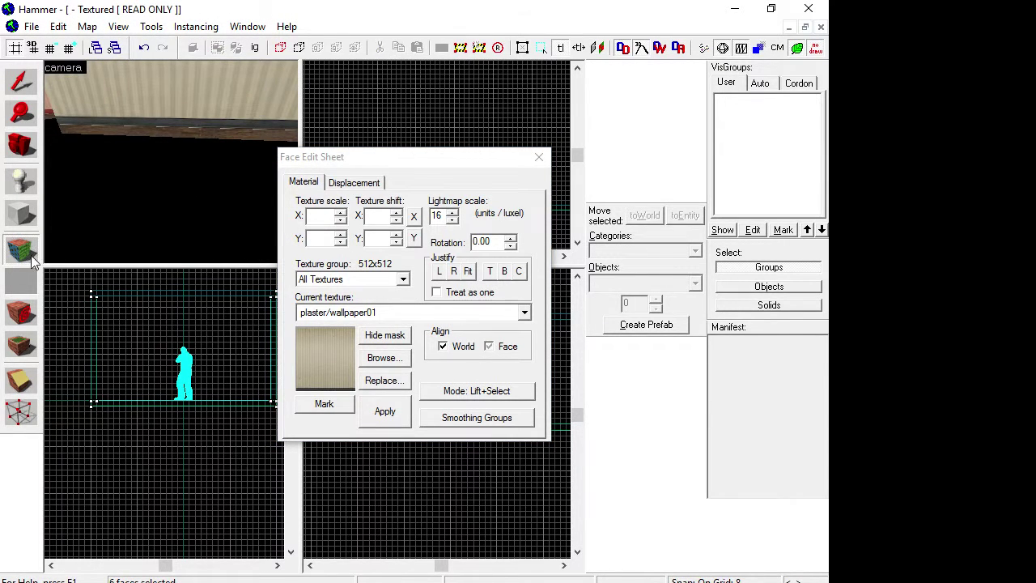
pyautogui.click(22, 251)
pyautogui.click(22, 253)
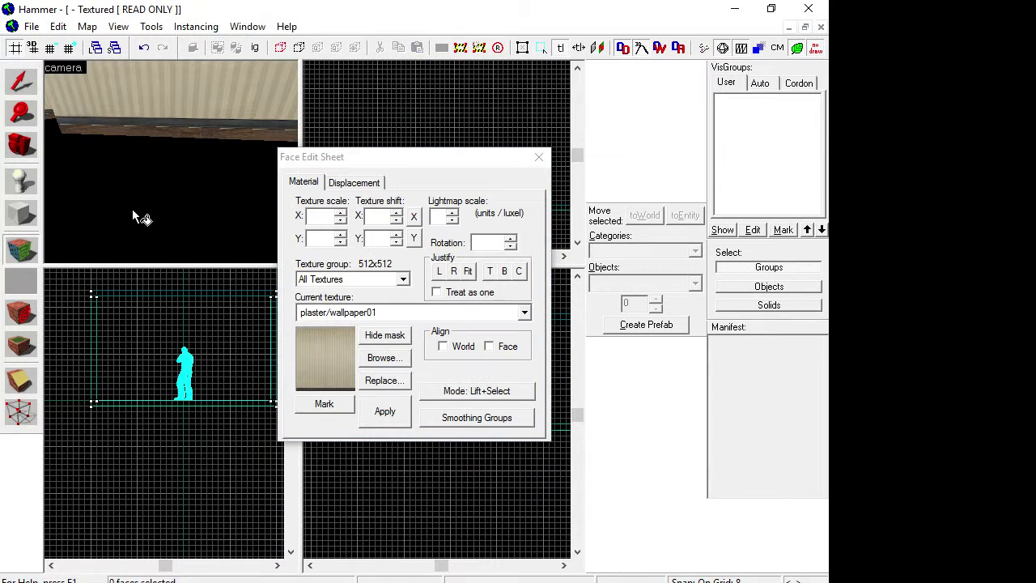
pyautogui.click(183, 137)
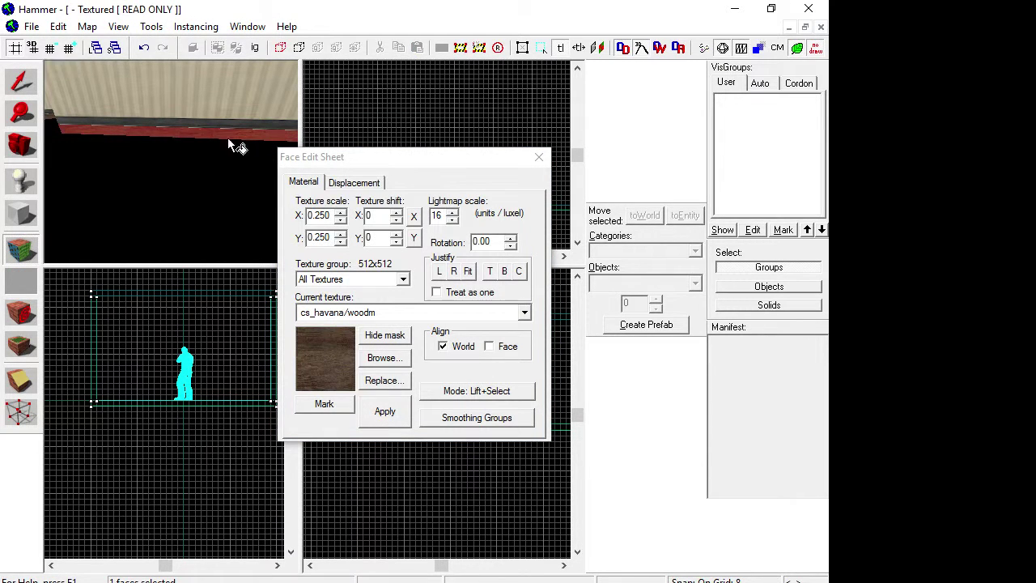
pyautogui.click(538, 158)
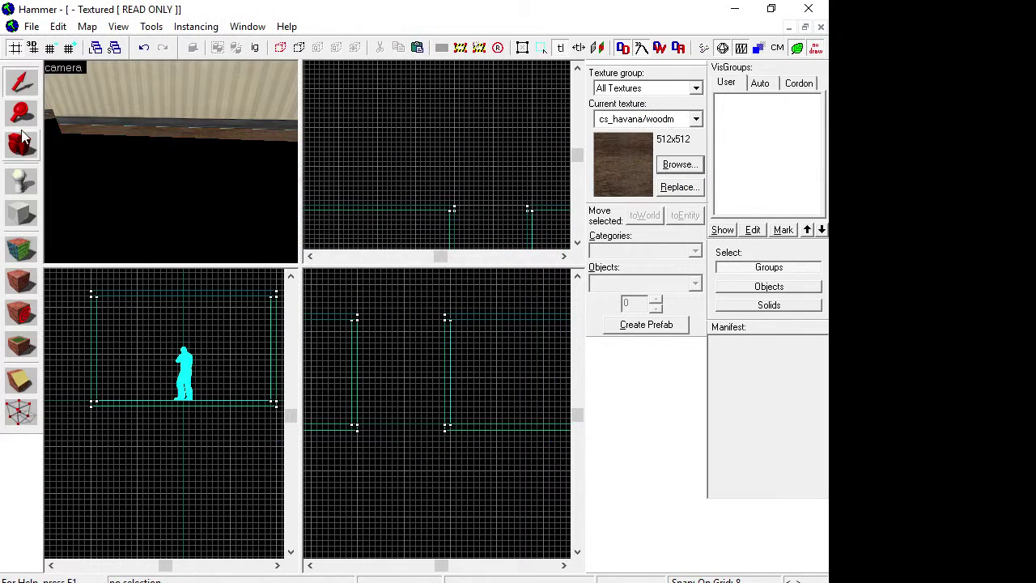
# Step: Create a cs_havana/woodm floor block, 384 by 64 units and 8 units thick, running alongside both rooms at floor level
pyautogui.click(22, 214)
pyautogui.scroll(2, 410, 177)
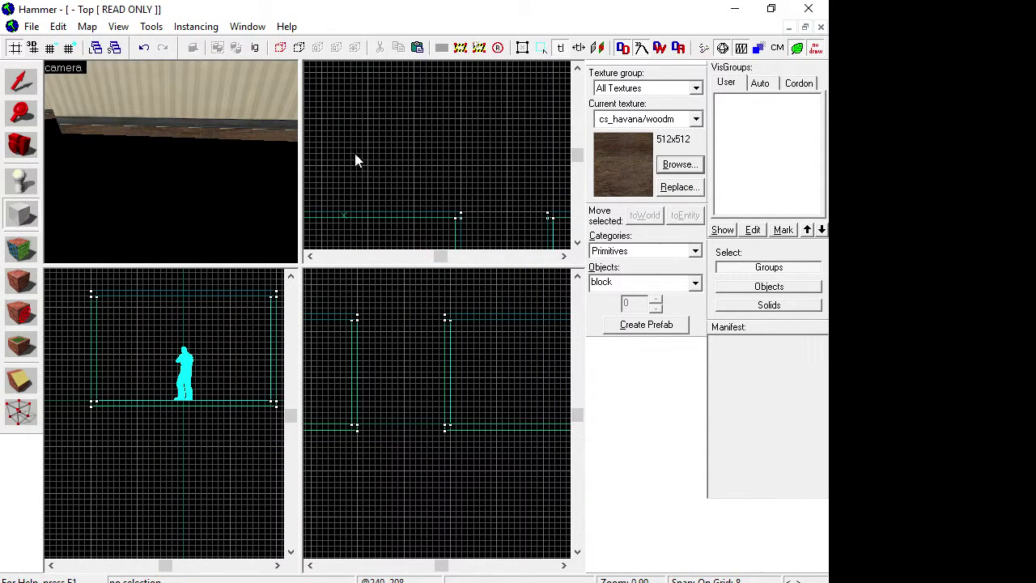
pyautogui.moveTo(369, 121); pyautogui.dragTo(560, 167)
pyautogui.scroll(-2, 548, 173)
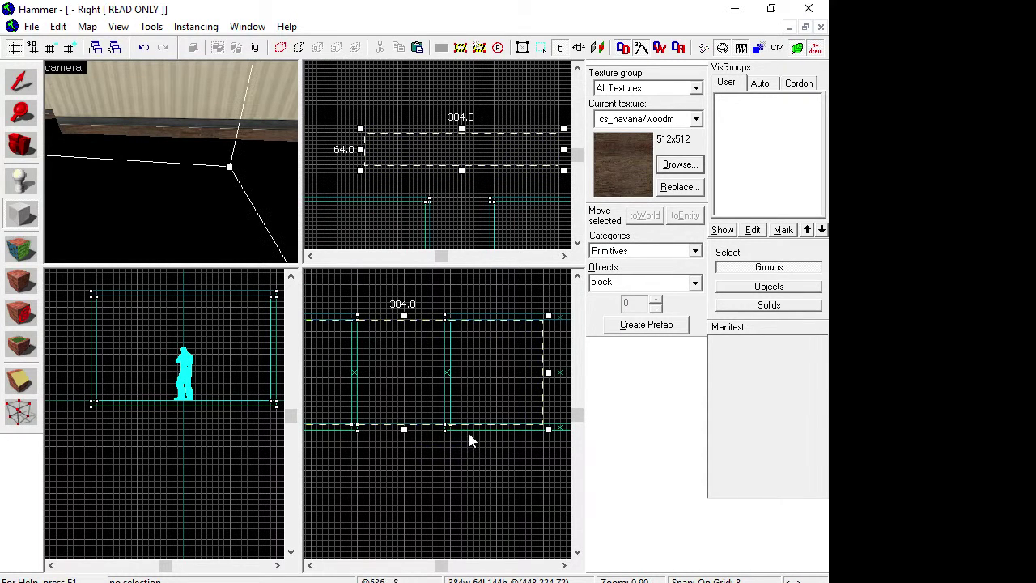
pyautogui.moveTo(404, 429); pyautogui.dragTo(404, 436)
pyautogui.moveTo(404, 315); pyautogui.dragTo(425, 425)
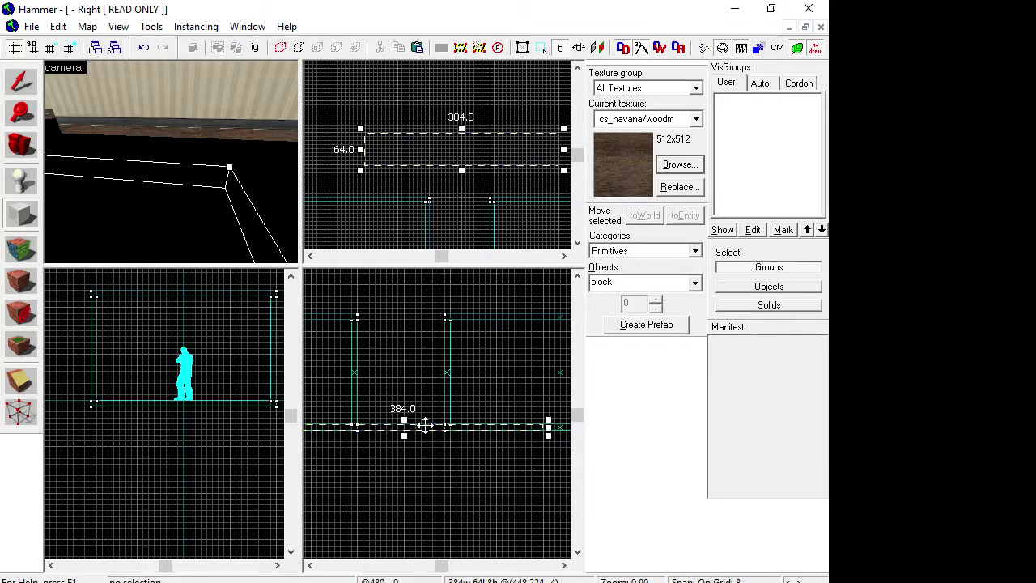
pyautogui.rightClick(437, 427)
pyautogui.click(469, 436)
pyautogui.press('z')
pyautogui.press('s')
pyautogui.press('d')
pyautogui.press('z')
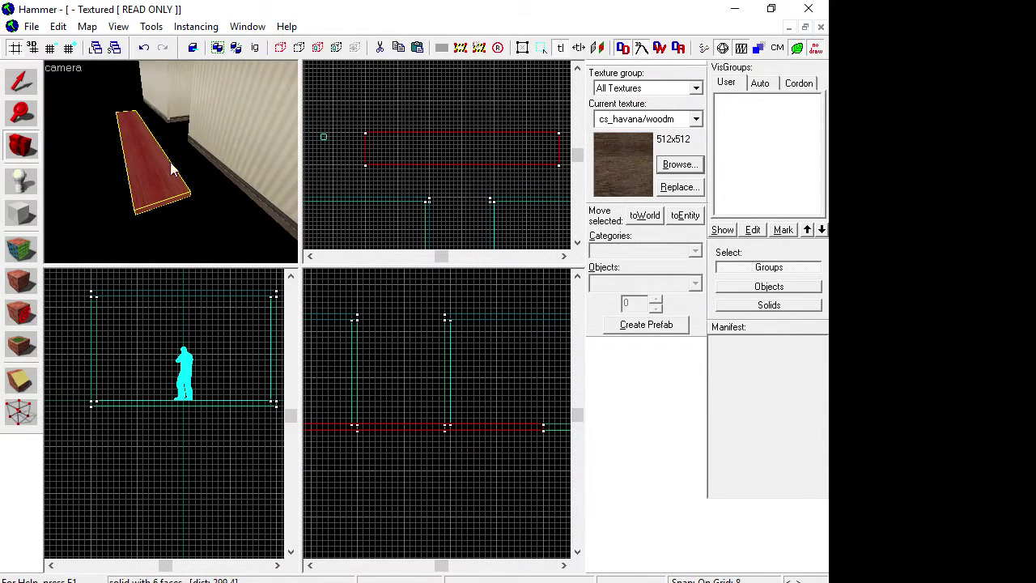
# Step: Create a cs_havana/woodm floor block, 64 by 64 units and 8 units thick, linking the corridor floor to the copied room
pyautogui.click(22, 213)
pyautogui.scroll(2, 366, 173)
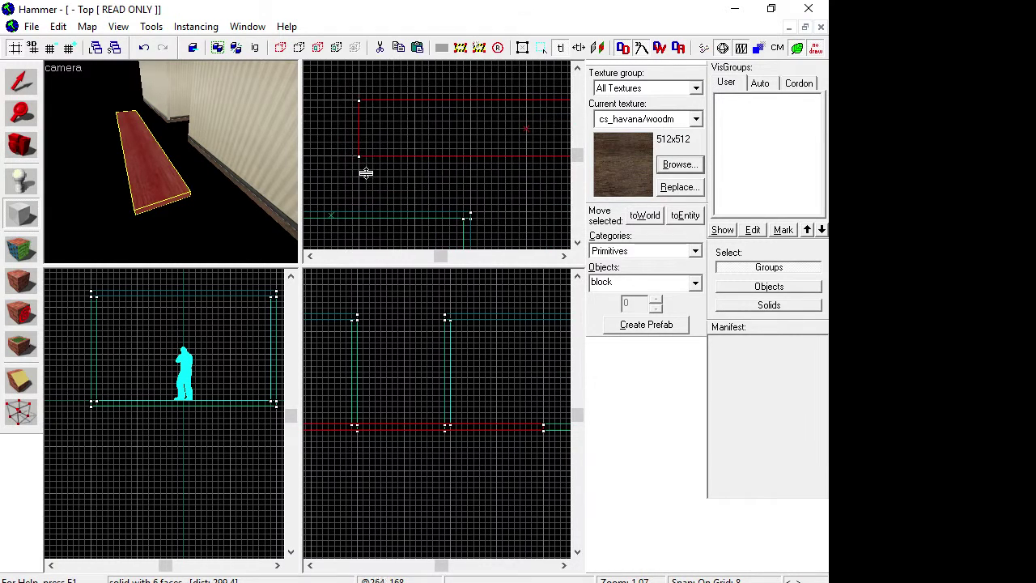
pyautogui.moveTo(360, 154); pyautogui.dragTo(414, 211)
pyautogui.scroll(-2, 519, 198)
pyautogui.click(562, 258)
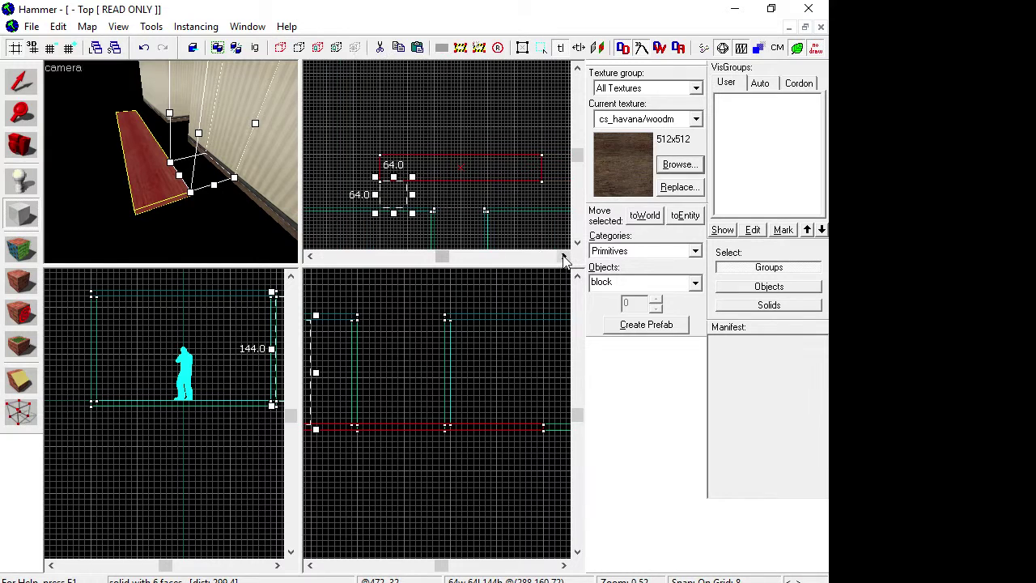
pyautogui.scroll(3, 540, 211)
pyautogui.moveTo(496, 158); pyautogui.dragTo(547, 204)
pyautogui.moveTo(521, 429); pyautogui.dragTo(521, 436)
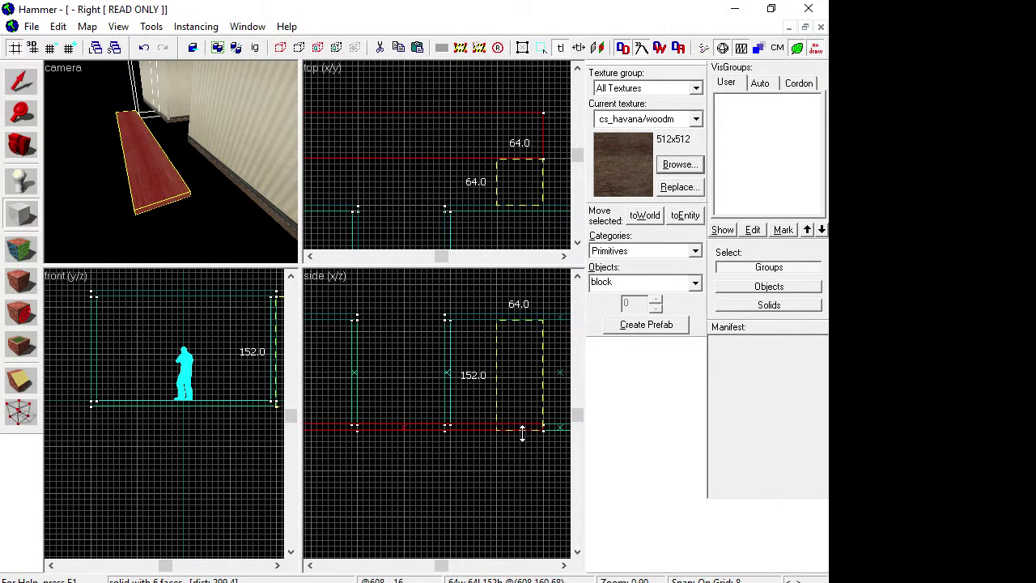
pyautogui.moveTo(519, 315); pyautogui.dragTo(520, 419)
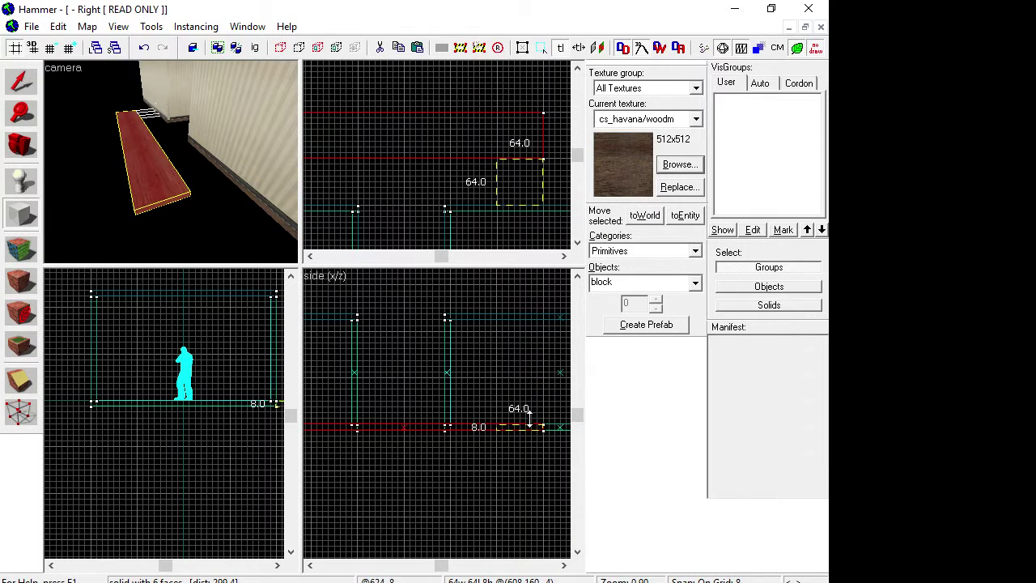
pyautogui.rightClick(528, 179)
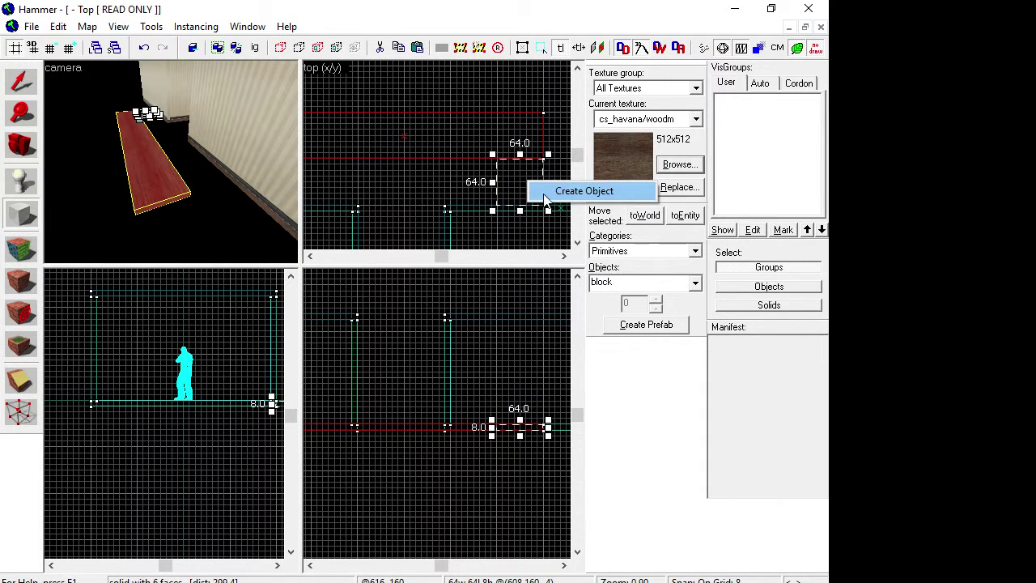
pyautogui.click(563, 189)
# Step: Create a matching 64 by 64 unit floor block, 8 units thick, linking the corridor's other end to the player-spawn room
pyautogui.click(308, 257)
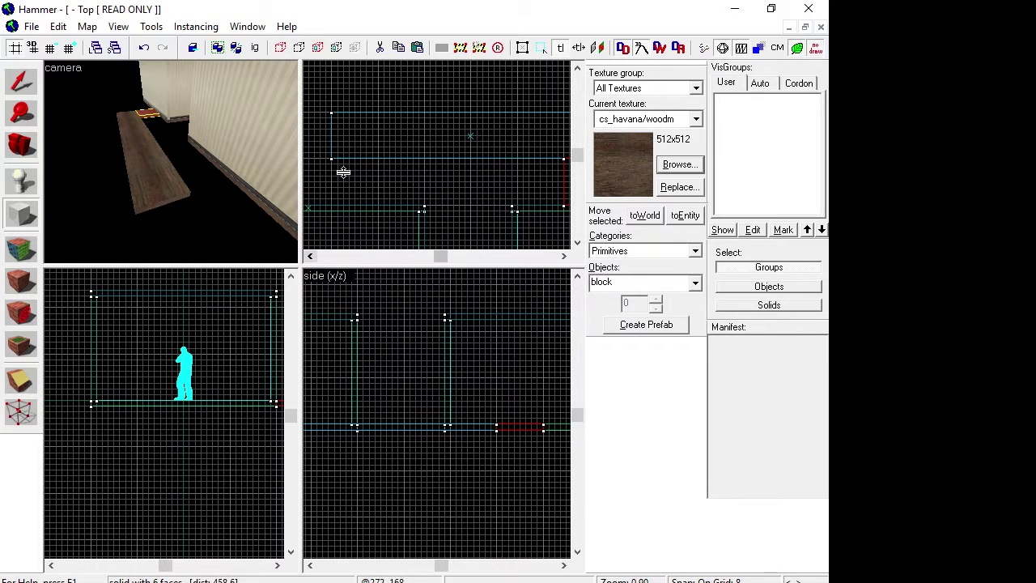
pyautogui.moveTo(381, 157); pyautogui.dragTo(332, 207)
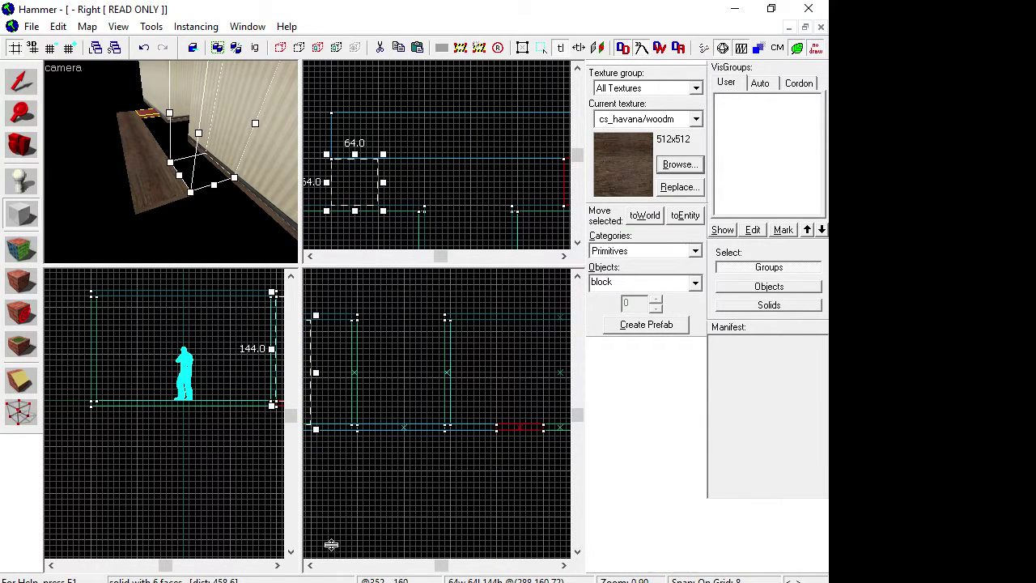
pyautogui.click(311, 566)
pyautogui.click(311, 566)
pyautogui.moveTo(420, 436); pyautogui.dragTo(448, 430)
pyautogui.moveTo(357, 201); pyautogui.dragTo(386, 162)
pyautogui.scroll(-3, 403, 176)
pyautogui.scroll(-1, 460, 228)
pyautogui.click(578, 243)
pyautogui.click(577, 244)
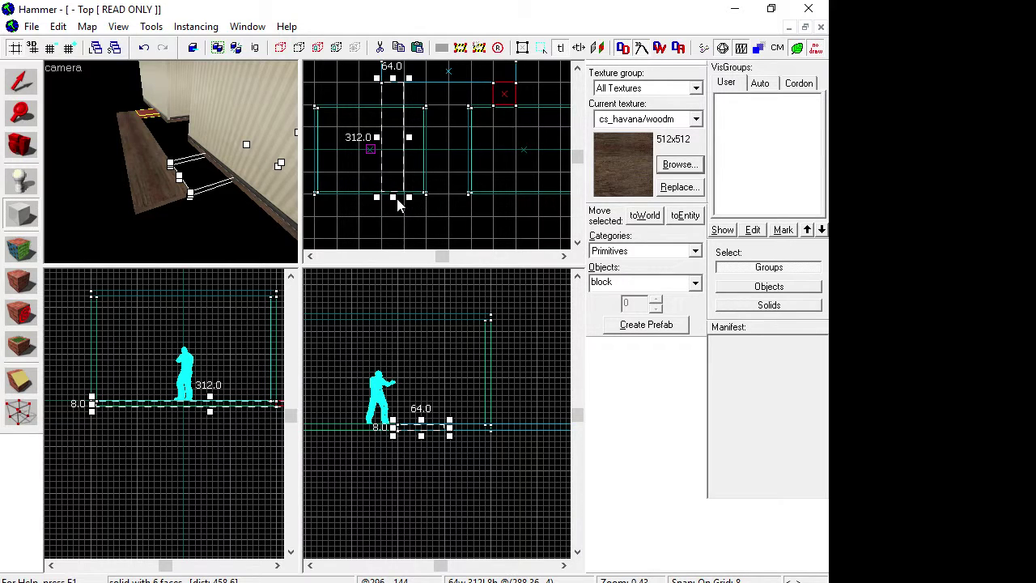
pyautogui.moveTo(392, 198); pyautogui.dragTo(392, 100)
pyautogui.scroll(8, 378, 134)
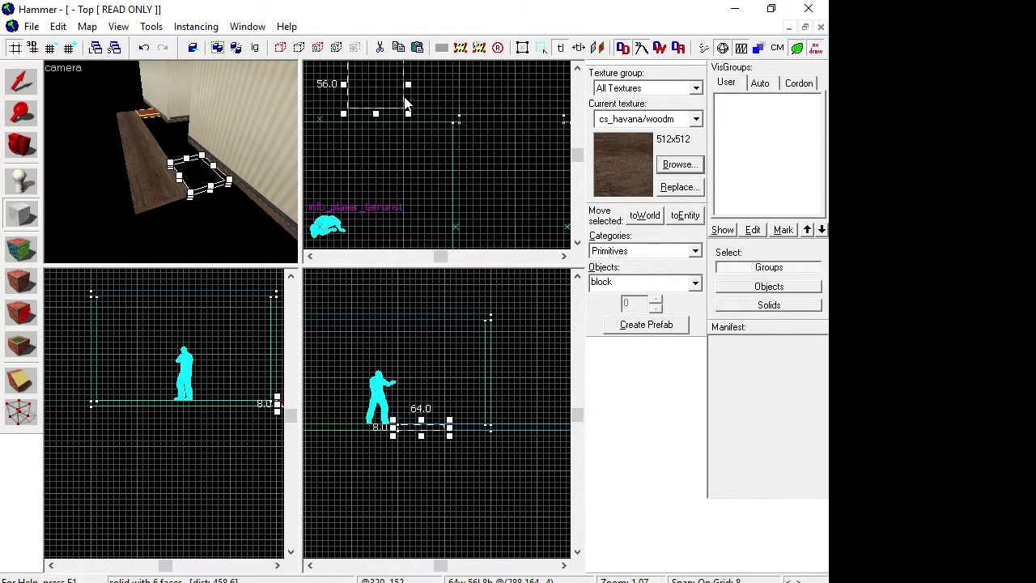
pyautogui.rightClick(360, 118)
pyautogui.click(384, 126)
# Step: Sample the room's outer wall texture plaster/wallpaper01 as the current texture with the Face Edit Sheet
pyautogui.click(22, 145)
pyautogui.moveTo(141, 156); pyautogui.dragTo(171, 162)
pyautogui.press('w')
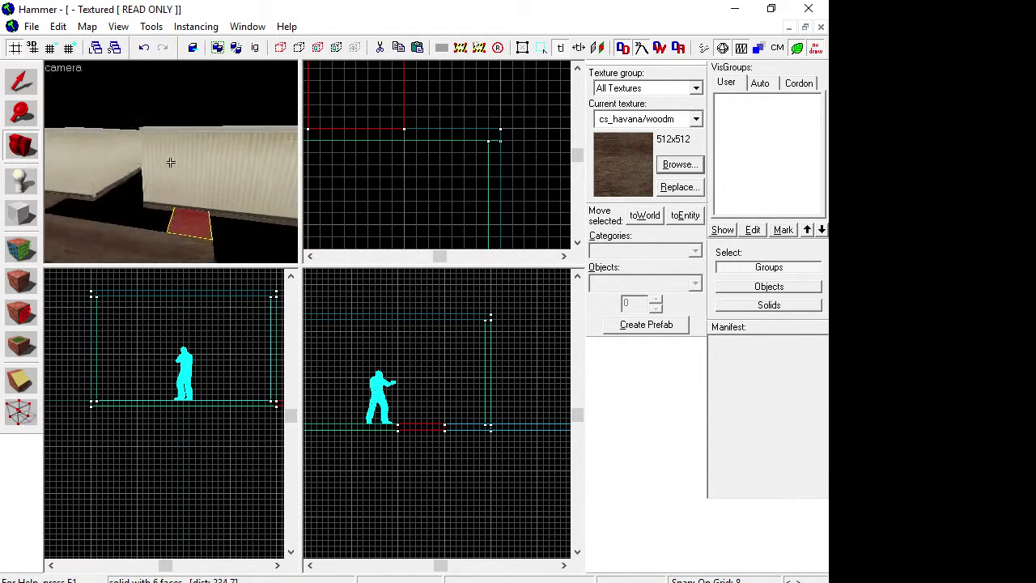
pyautogui.hotkey('shift', 'a')
pyautogui.click(150, 135)
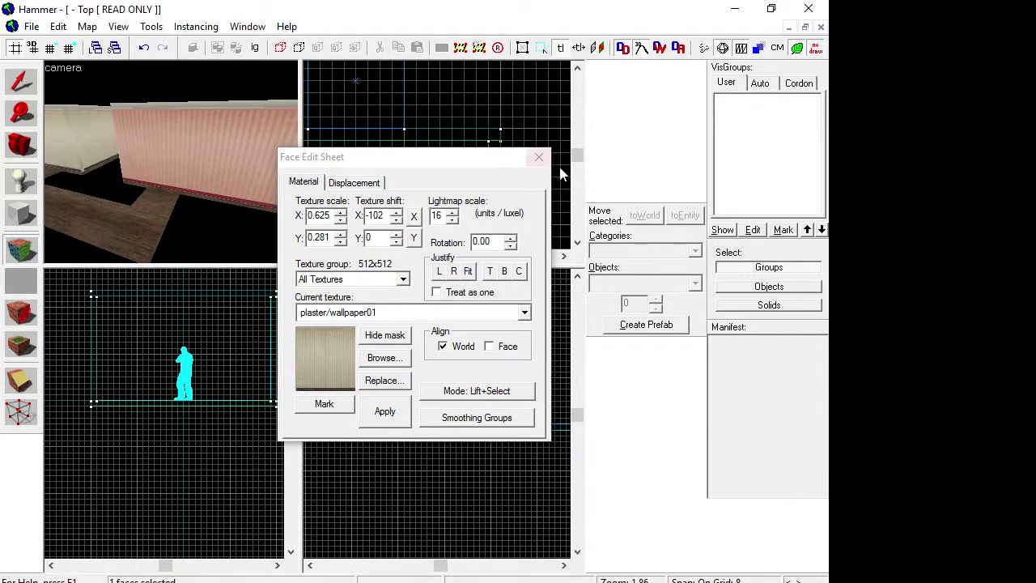
pyautogui.click(538, 158)
# Step: Create a wallpapered wall 8 by 72 units and 112 units high on the inner edge of the spawn-room connector floor
pyautogui.click(22, 217)
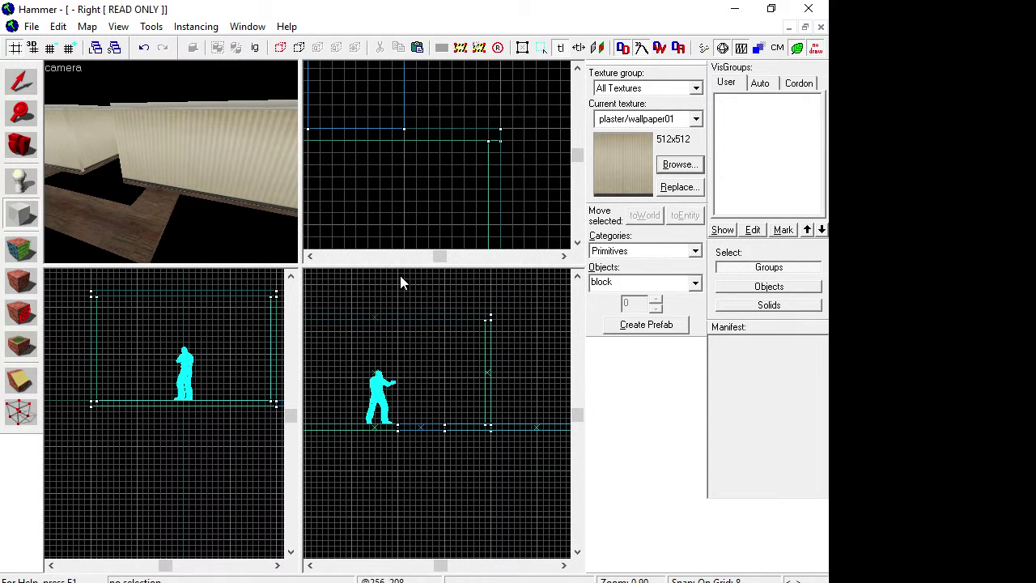
pyautogui.scroll(-2, 460, 168)
pyautogui.scroll(3, 437, 112)
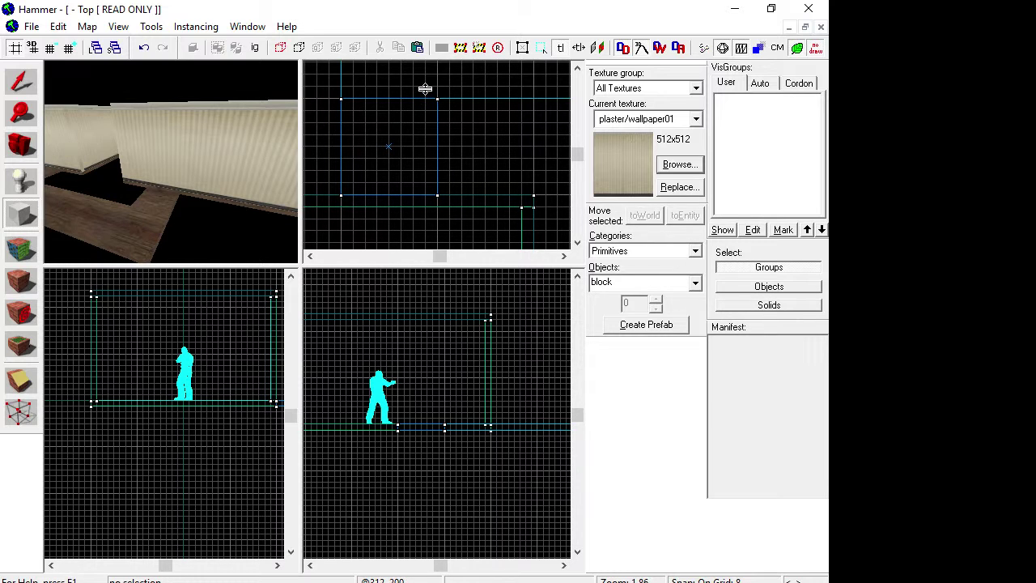
pyautogui.moveTo(425, 90); pyautogui.dragTo(443, 201)
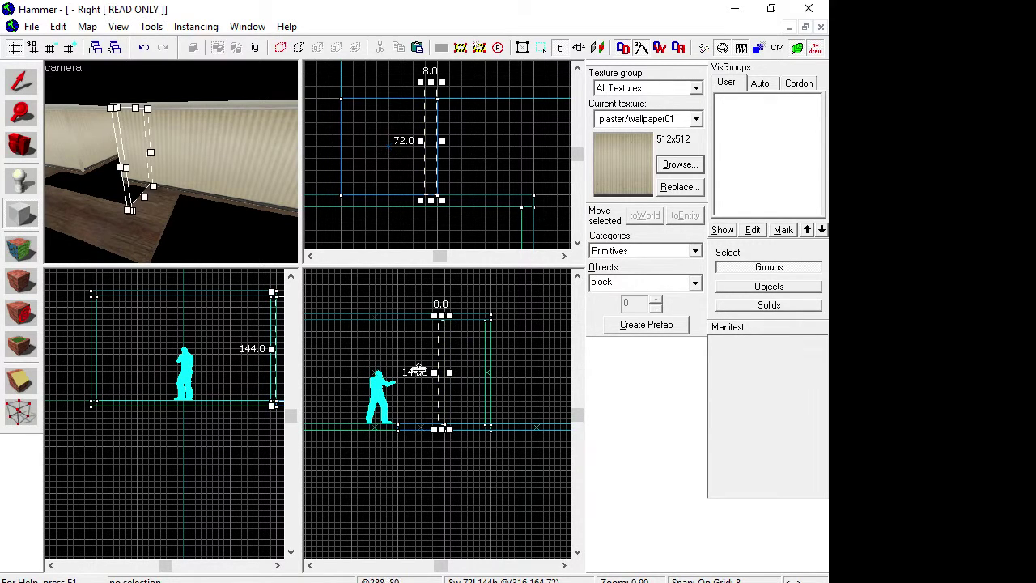
pyautogui.rightClick(440, 355)
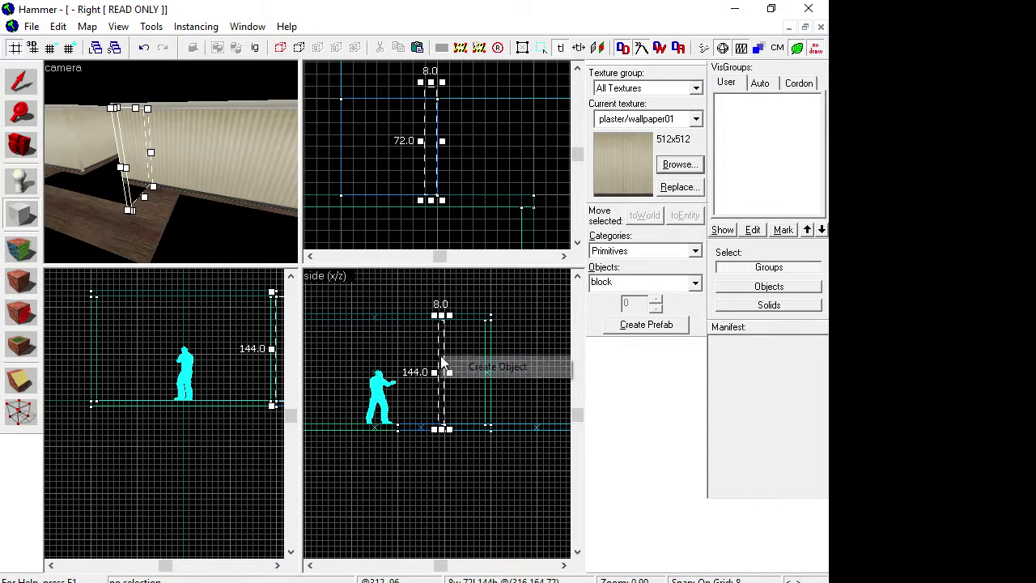
pyautogui.click(458, 298)
pyautogui.moveTo(442, 317); pyautogui.dragTo(444, 340)
pyautogui.press('Return')
pyautogui.scroll(4, 441, 333)
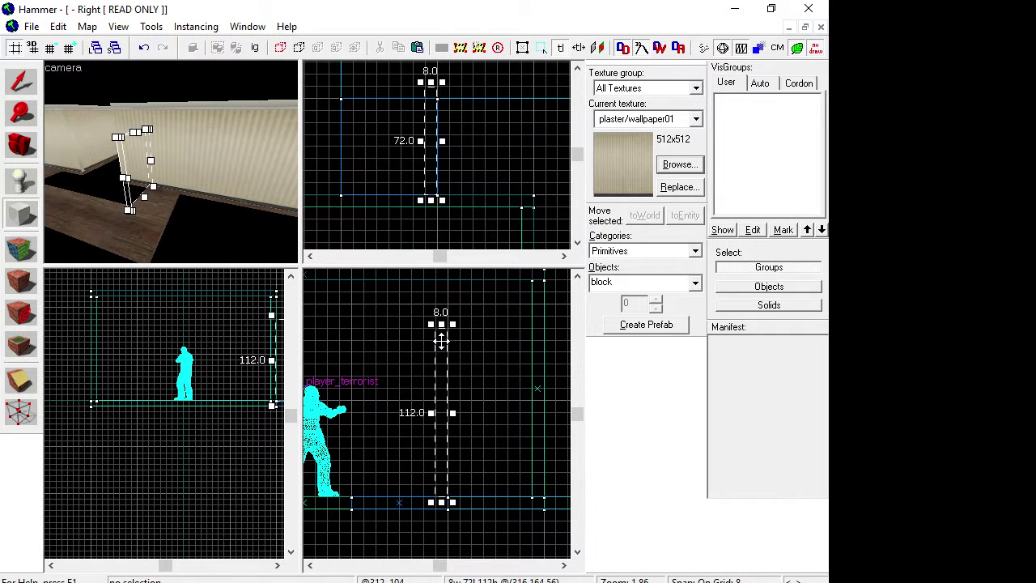
pyautogui.rightClick(443, 341)
pyautogui.click(464, 352)
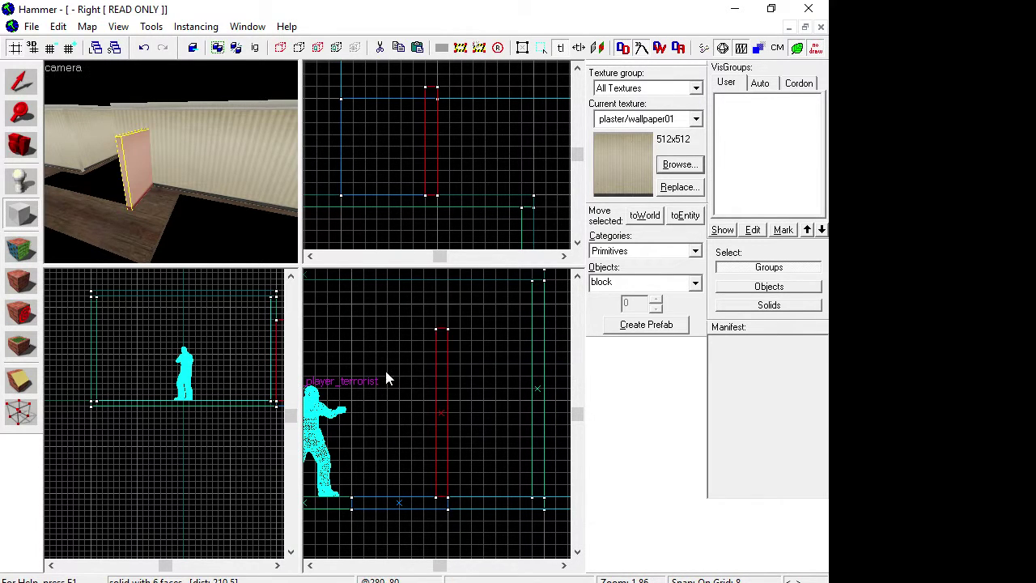
# Step: Create a wall 8 by 128 units and 112 units high along the outer edge of the spawn-room connector and corridor end
pyautogui.scroll(-1, 394, 439)
pyautogui.moveTo(364, 500); pyautogui.dragTo(351, 359)
pyautogui.scroll(-4, 206, 348)
pyautogui.moveTo(229, 353)
pyautogui.mouseDown()
pyautogui.moveTo(255, 355)
pyautogui.moveTo(247, 348)
pyautogui.mouseUp()
pyautogui.scroll(5, 247, 359)
pyautogui.scroll(-6, 146, 365)
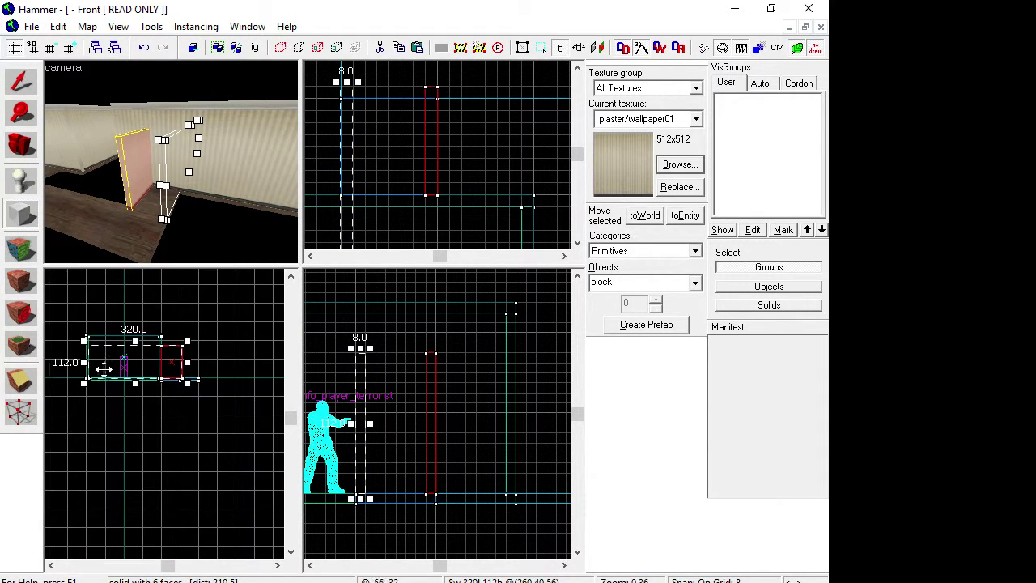
pyautogui.moveTo(90, 366); pyautogui.dragTo(177, 346)
pyautogui.scroll(8, 166, 366)
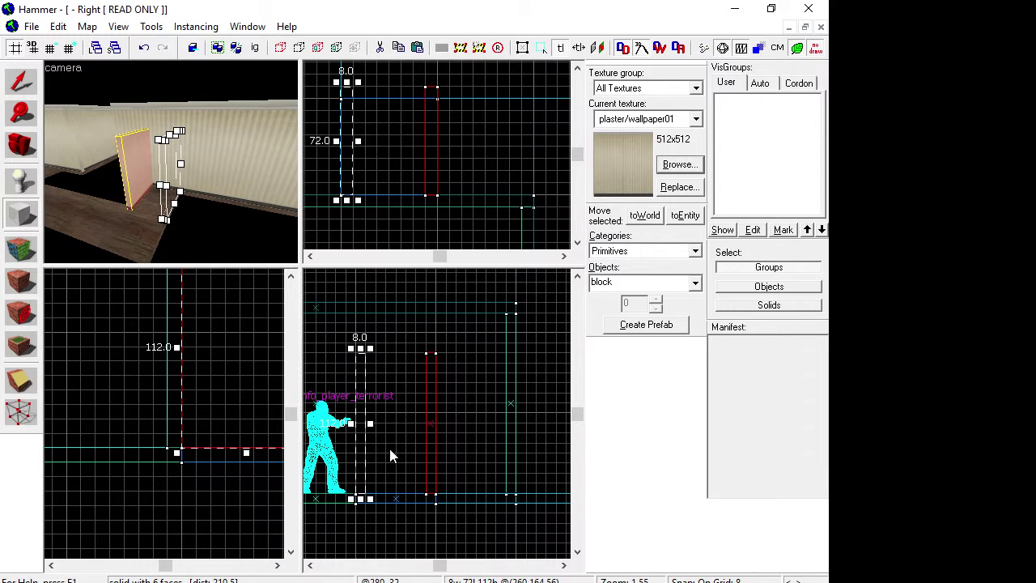
pyautogui.scroll(-4, 387, 166)
pyautogui.scroll(1, 387, 166)
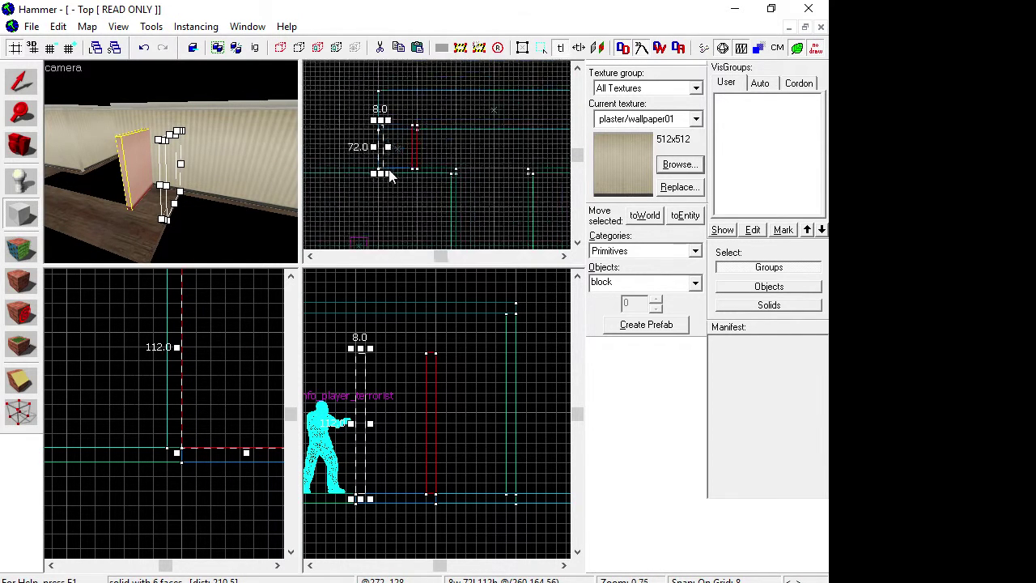
pyautogui.moveTo(381, 139); pyautogui.dragTo(384, 89)
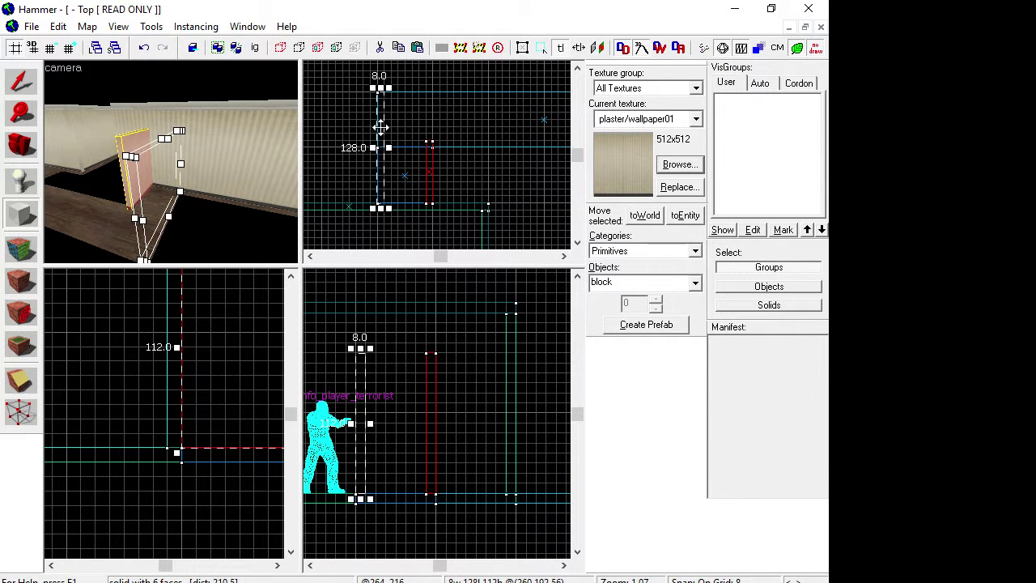
pyautogui.rightClick(381, 127)
pyautogui.click(411, 141)
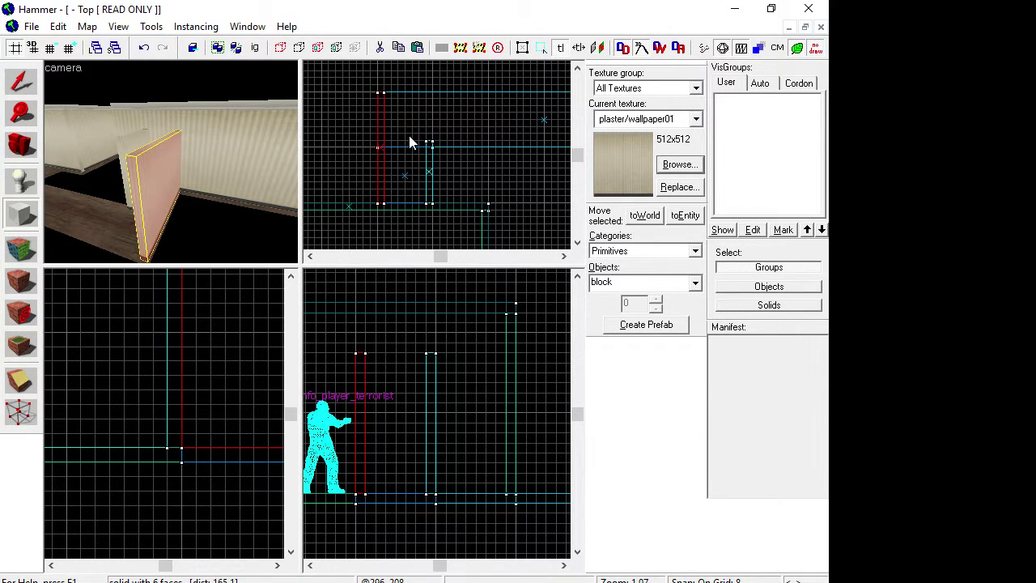
# Step: Create a wall 368 by 8 units and 112 units high along the corridor floor's long outer edge
pyautogui.click(21, 149)
pyautogui.moveTo(74, 157); pyautogui.dragTo(171, 163)
pyautogui.press('s')
pyautogui.press('Down')
pyautogui.click(21, 209)
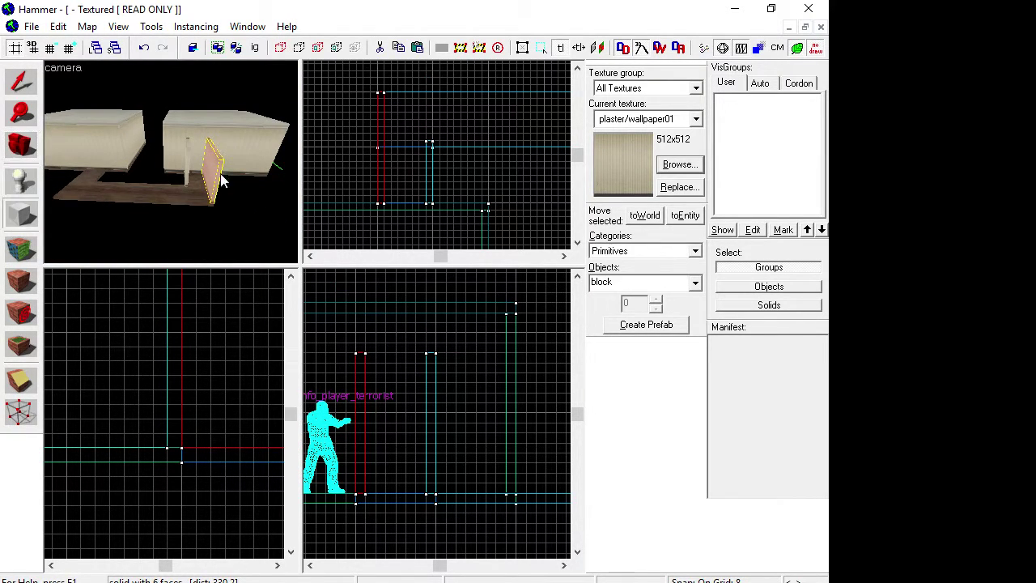
pyautogui.scroll(1, 409, 107)
pyautogui.moveTo(390, 102); pyautogui.dragTo(470, 112)
pyautogui.scroll(-1, 388, 383)
pyautogui.moveTo(561, 322); pyautogui.dragTo(558, 362)
pyautogui.rightClick(496, 397)
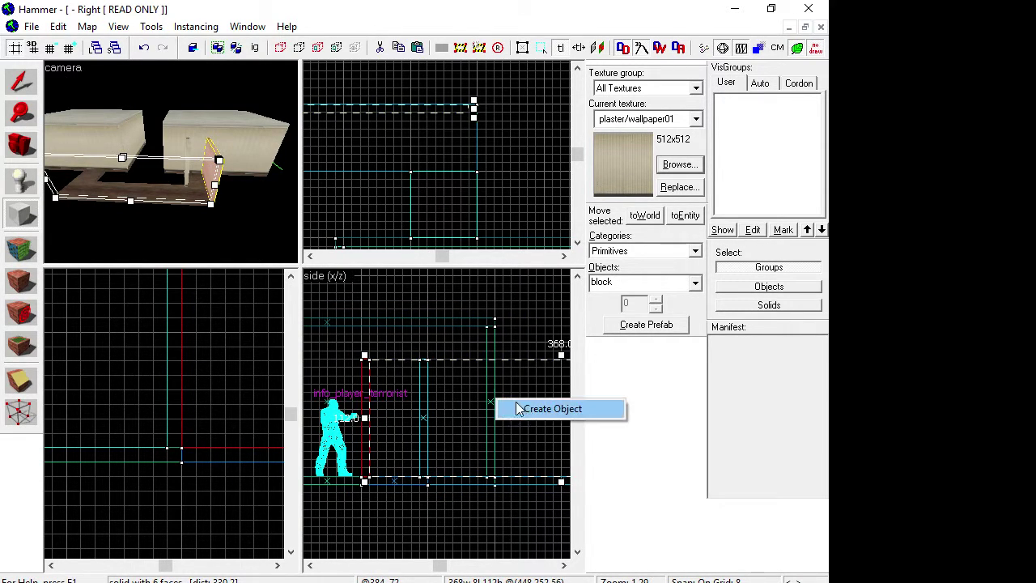
pyautogui.click(536, 410)
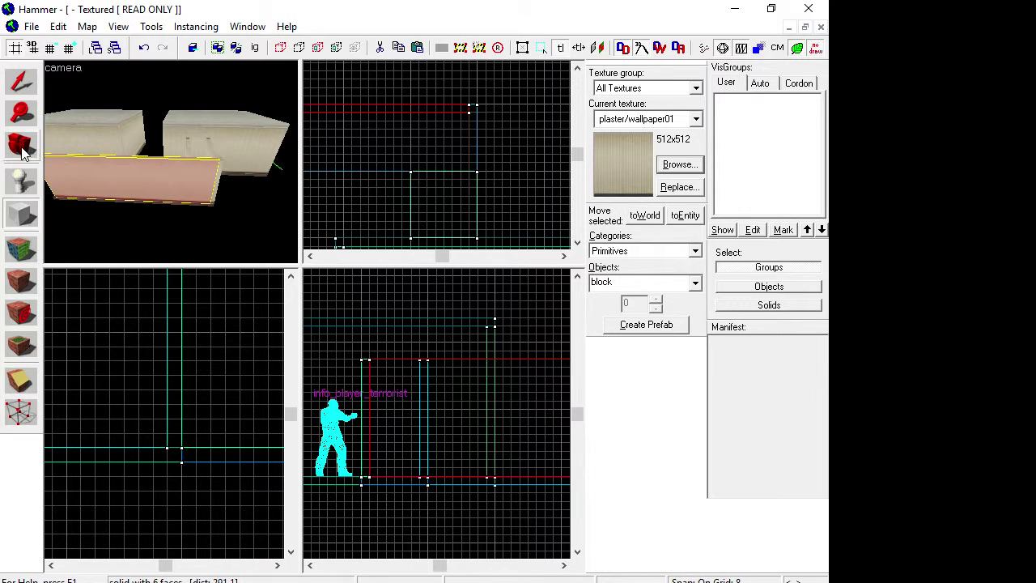
# Step: Create a wall 8 by 128 units and 112 units high along the outer edge of the copied room's connector and corridor end
pyautogui.click(25, 213)
pyautogui.moveTo(474, 109); pyautogui.dragTo(481, 238)
pyautogui.scroll(-5, 470, 393)
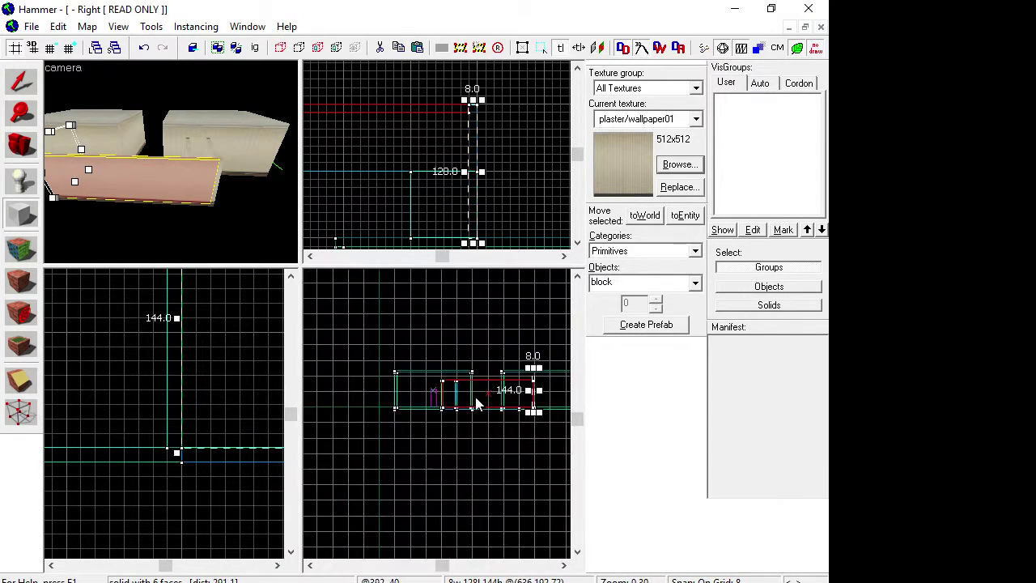
pyautogui.scroll(6, 559, 556)
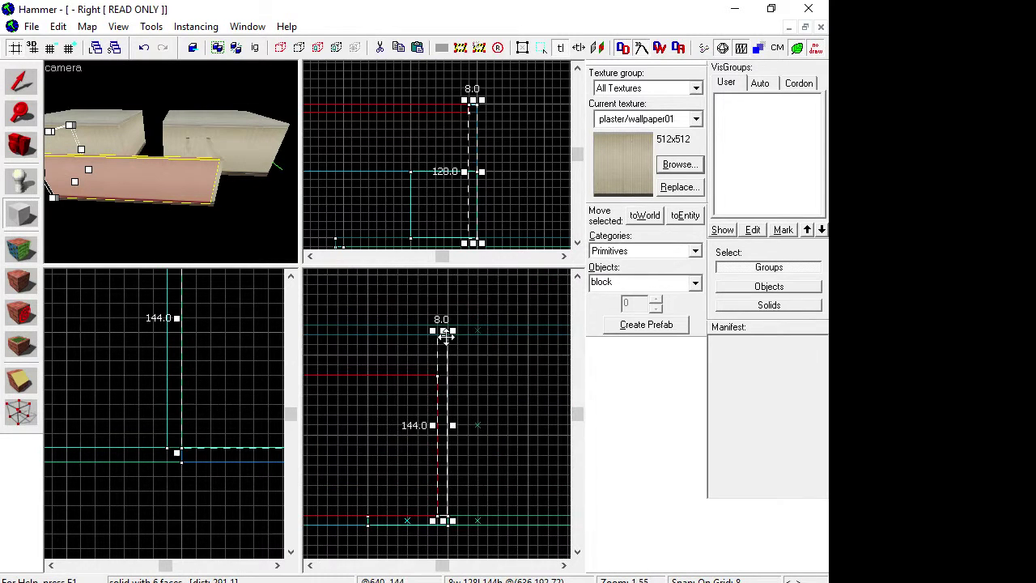
pyautogui.moveTo(443, 328); pyautogui.dragTo(444, 371)
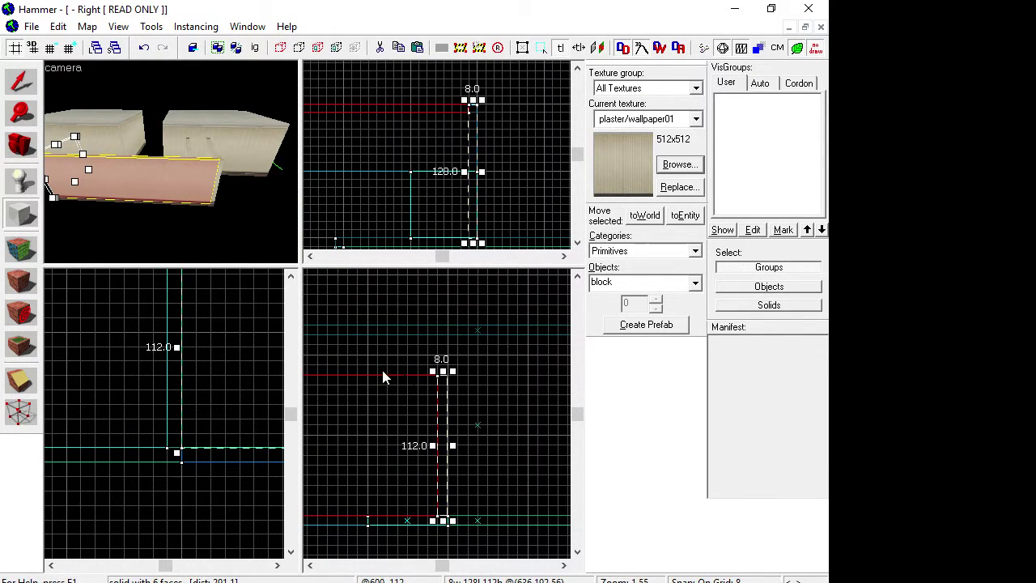
pyautogui.scroll(-5, 187, 302)
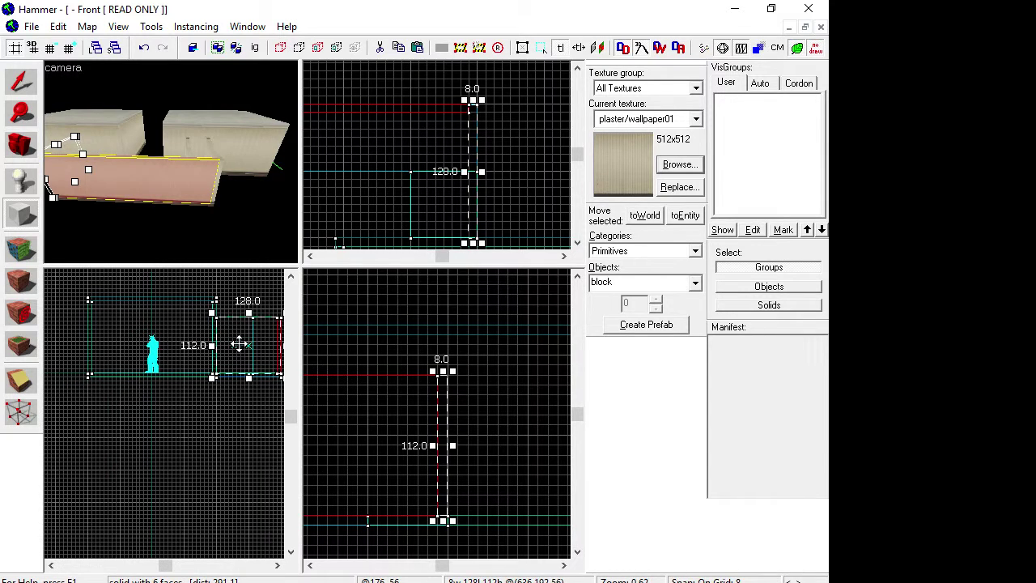
pyautogui.rightClick(239, 344)
pyautogui.click(299, 353)
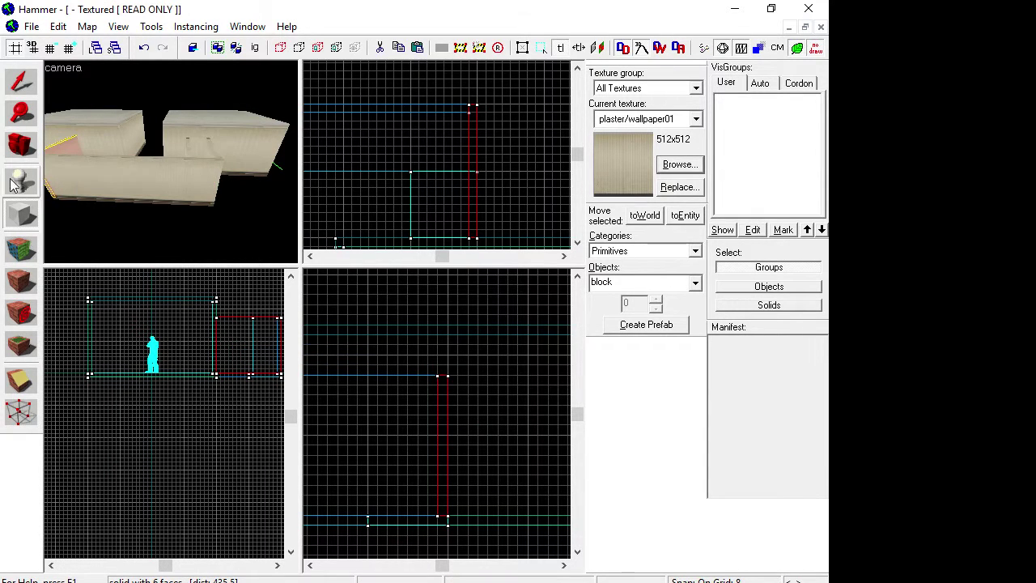
# Step: Create a wall 8 by 72 units and 112 units high on the inner edge of the copied room's connector floor
pyautogui.click(22, 215)
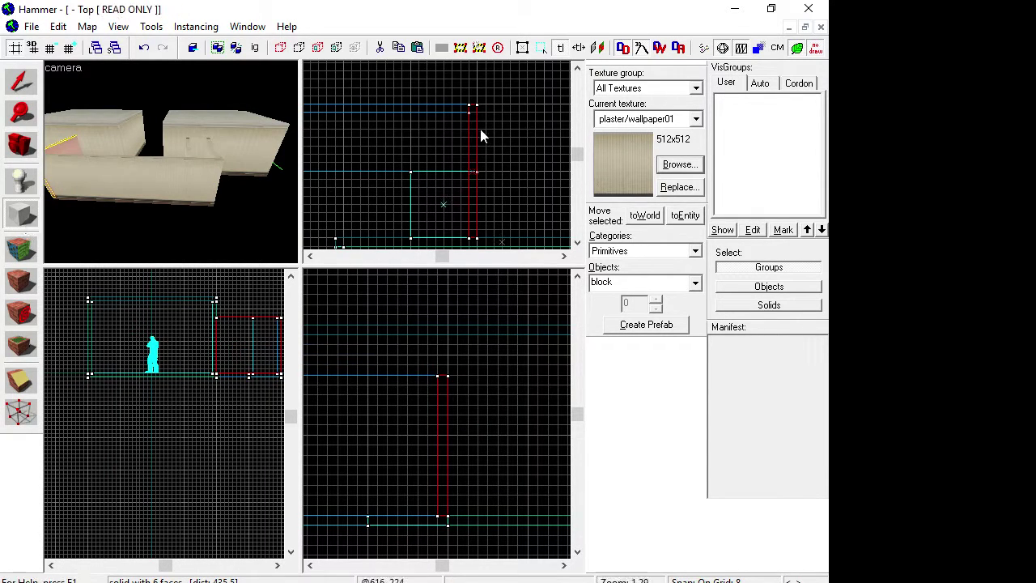
pyautogui.moveTo(411, 168); pyautogui.dragTo(416, 242)
pyautogui.moveTo(371, 321); pyautogui.dragTo(371, 361)
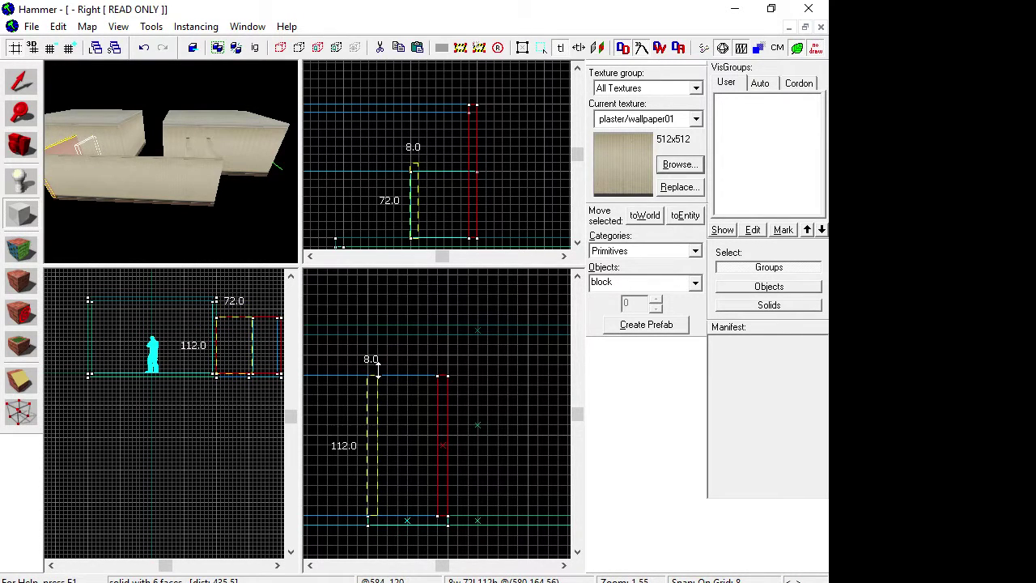
pyautogui.rightClick(373, 395)
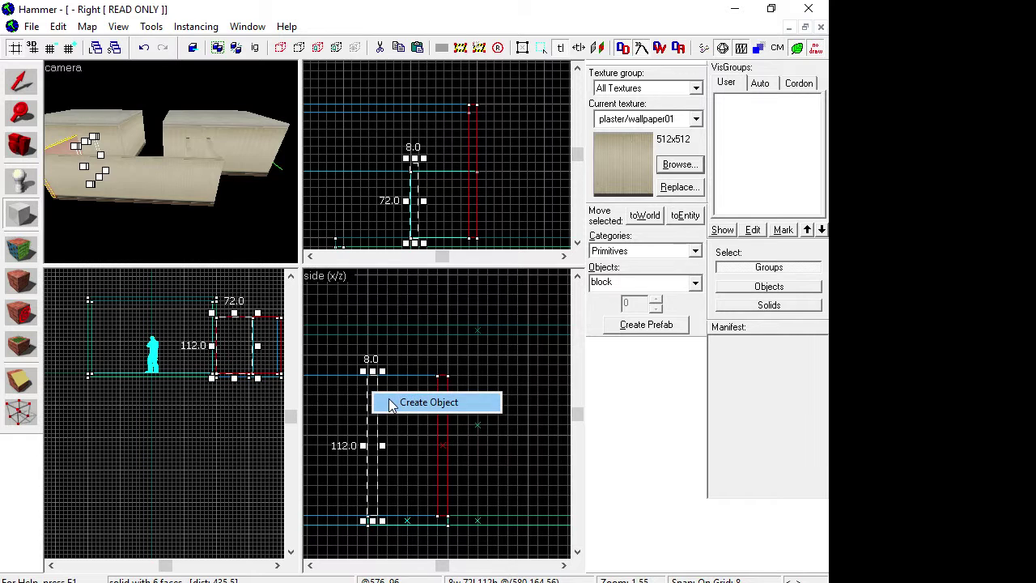
pyautogui.click(392, 403)
# Step: Create a wall 256 by 8 units and 144 units high along the corridor's inner edge, between the two inner connector walls
pyautogui.moveTo(412, 163); pyautogui.dragTo(353, 174)
pyautogui.click(326, 173)
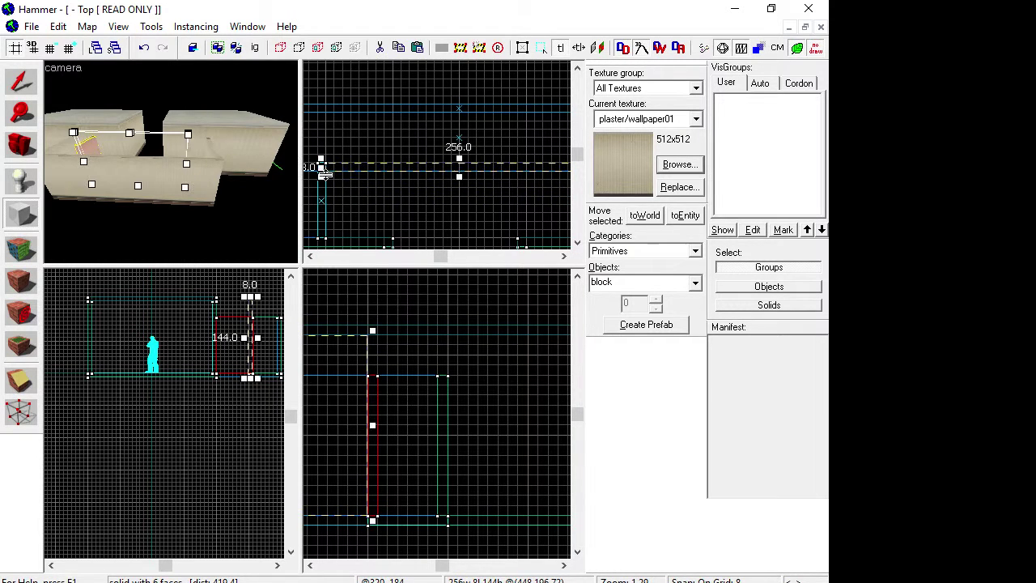
pyautogui.rightClick(345, 168)
pyautogui.click(374, 179)
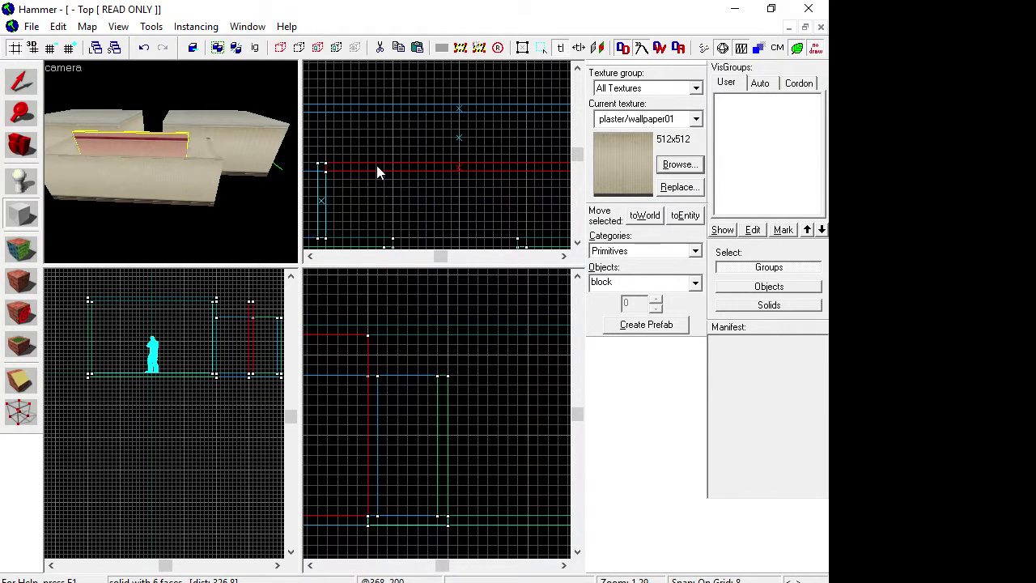
# Step: Fit the plaster/wallpaper01 texture to all faces of the corridor's inner wall
pyautogui.click(20, 249)
pyautogui.click(470, 272)
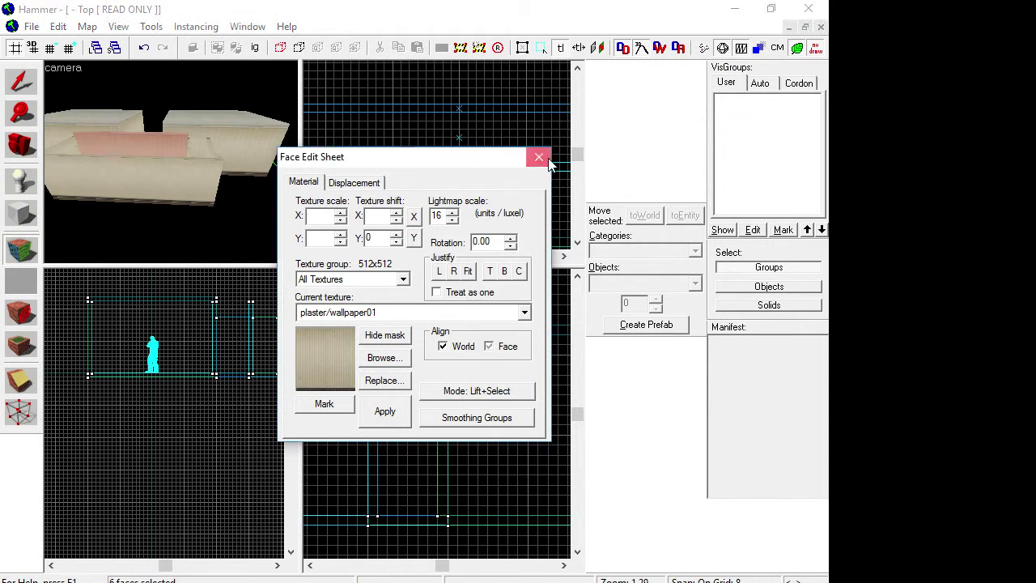
pyautogui.click(540, 157)
# Step: Lower the corridor's 256-unit inner wall to 112 units high, level with the other corridor walls
pyautogui.click(25, 149)
pyautogui.moveTo(171, 162); pyautogui.dragTo(154, 162)
pyautogui.click(20, 84)
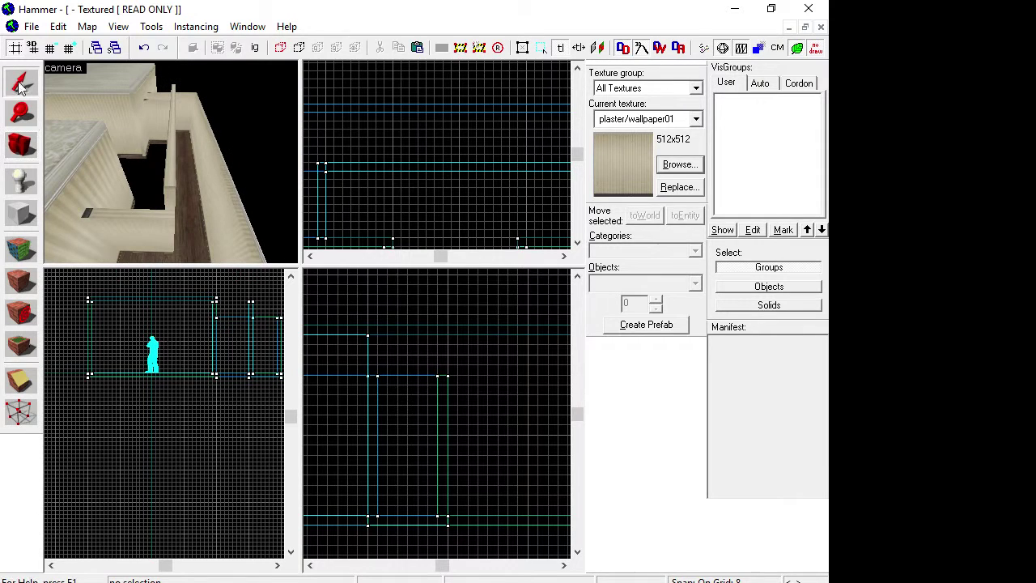
pyautogui.click(173, 177)
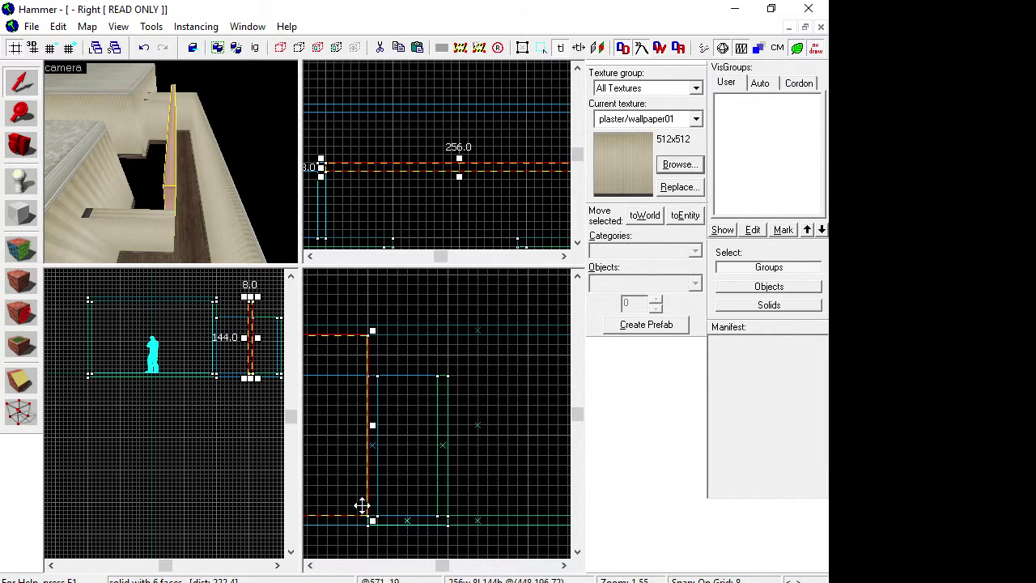
pyautogui.moveTo(301, 559); pyautogui.dragTo(298, 550)
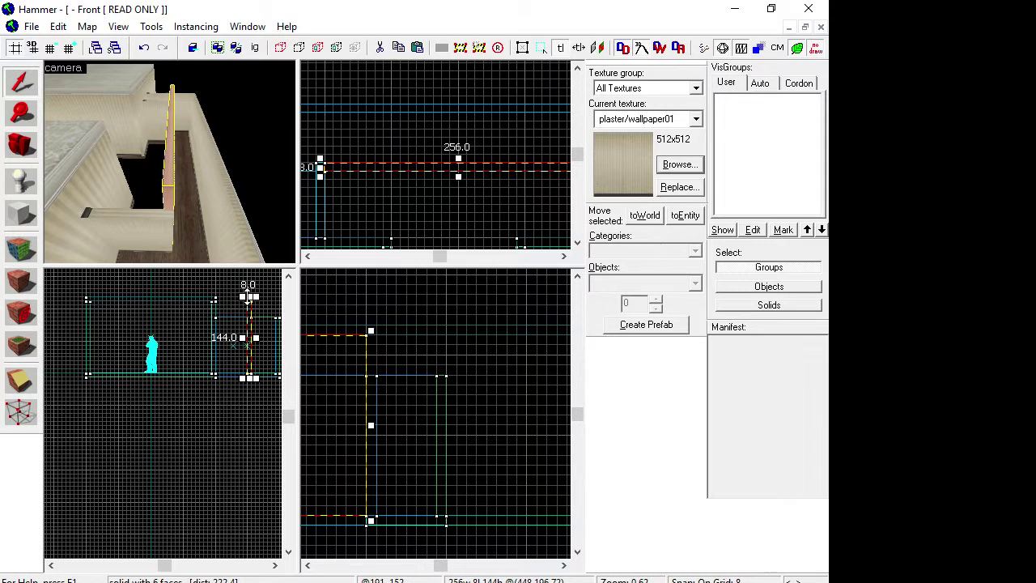
pyautogui.moveTo(250, 298); pyautogui.dragTo(250, 313)
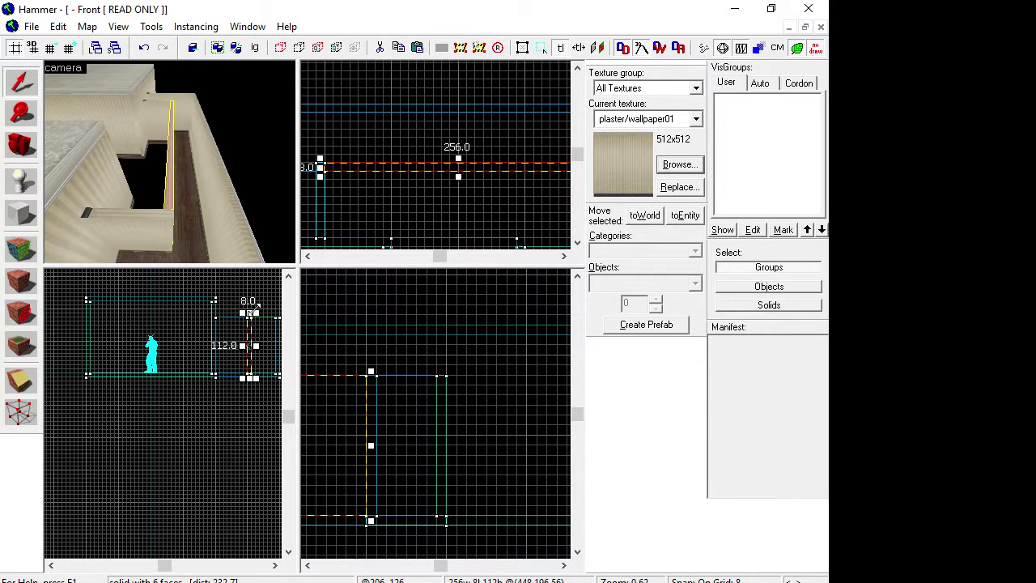
# Step: Pick up the wallpaper/yellow02 texture from the top of the room's ceiling as the current texture
pyautogui.click(21, 213)
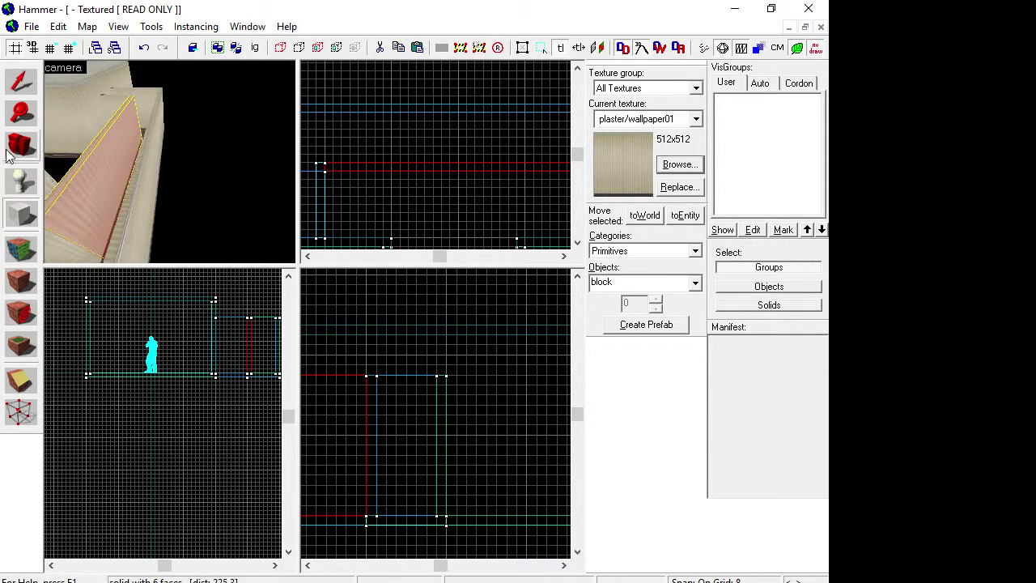
pyautogui.click(31, 151)
pyautogui.moveTo(90, 168)
pyautogui.mouseDown()
pyautogui.moveTo(169, 162)
pyautogui.moveTo(85, 171)
pyautogui.mouseUp()
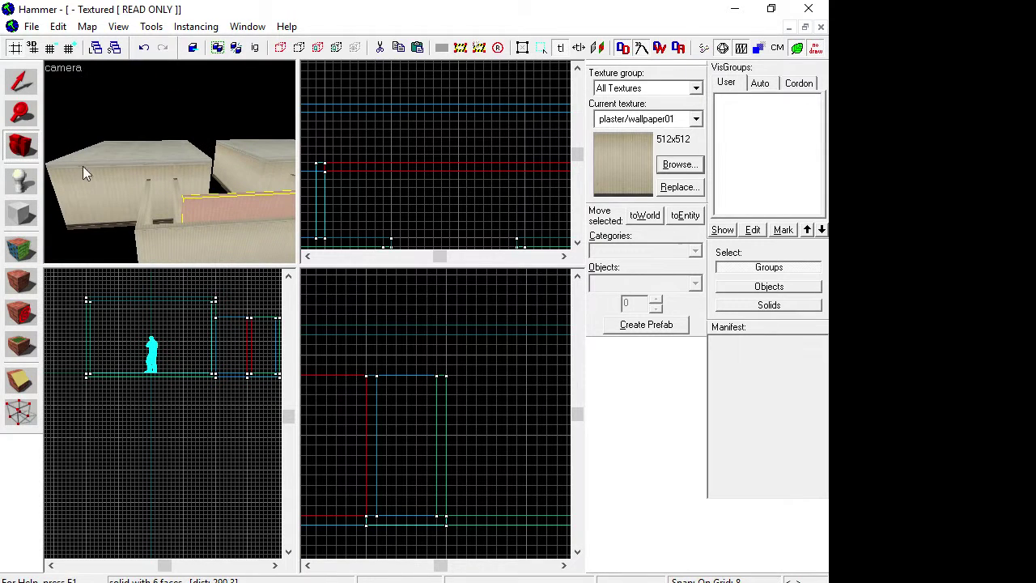
pyautogui.click(21, 249)
pyautogui.click(136, 158)
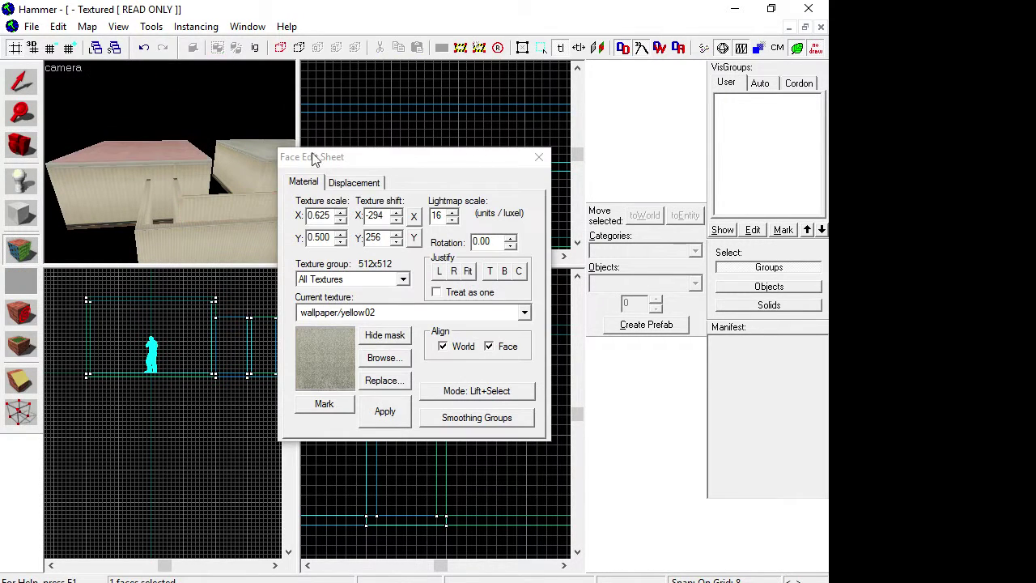
pyautogui.click(539, 157)
# Step: Draw a block outline 256 by 56 units and 16 units high resting on top of the corridor walls
pyautogui.click(12, 212)
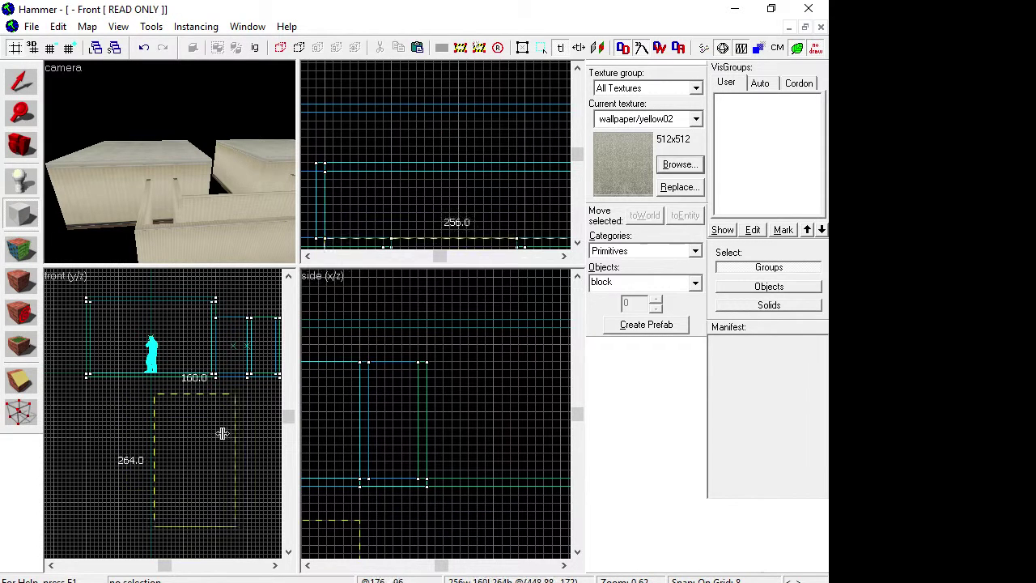
pyautogui.moveTo(222, 433)
pyautogui.mouseDown()
pyautogui.moveTo(201, 442)
pyautogui.moveTo(204, 427)
pyautogui.mouseUp()
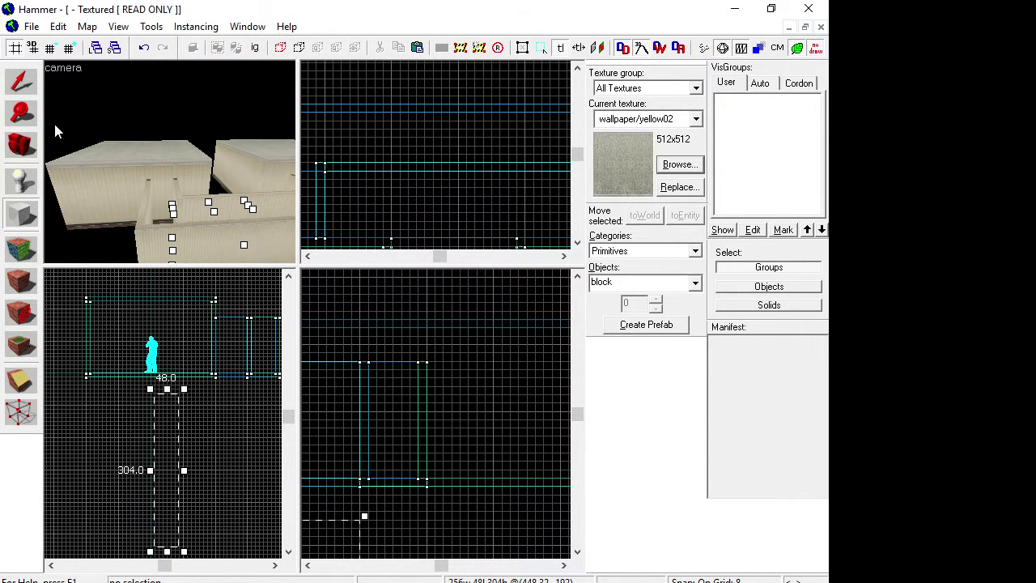
pyautogui.hotkey('shift', 's')
pyautogui.click(21, 214)
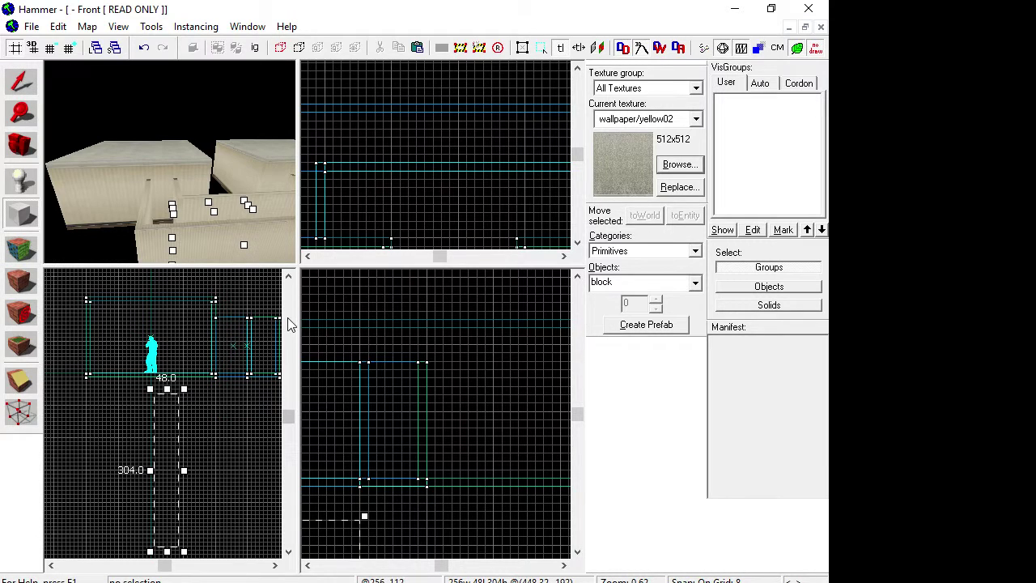
pyautogui.moveTo(166, 390); pyautogui.dragTo(166, 305)
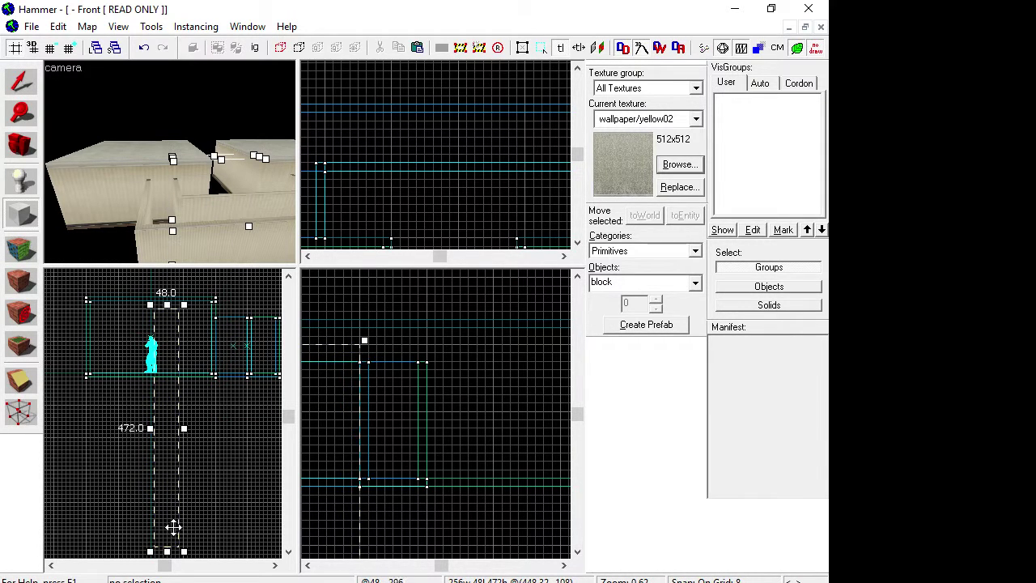
pyautogui.moveTo(166, 551); pyautogui.dragTo(279, 317)
pyautogui.moveTo(142, 313); pyautogui.dragTo(241, 315)
pyautogui.scroll(3, 526, 154)
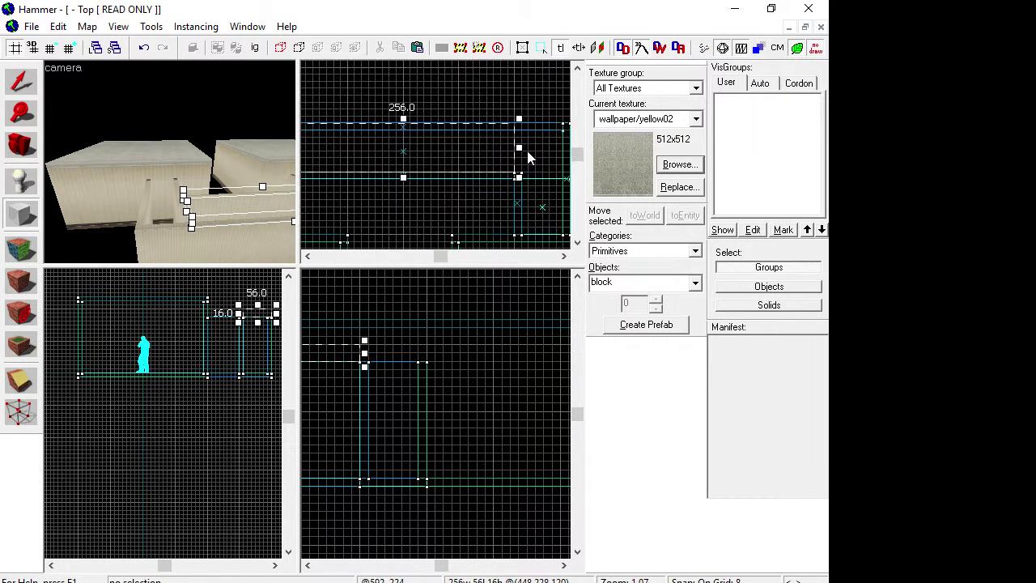
# Step: Create the corridor ceiling from the outline at 384 by 64 units and 8 units thick, and fit wallpaper/yellow02 to its faces
pyautogui.moveTo(522, 147); pyautogui.dragTo(576, 152)
pyautogui.moveTo(425, 173); pyautogui.dragTo(426, 178)
pyautogui.scroll(-3, 407, 209)
pyautogui.click(307, 256)
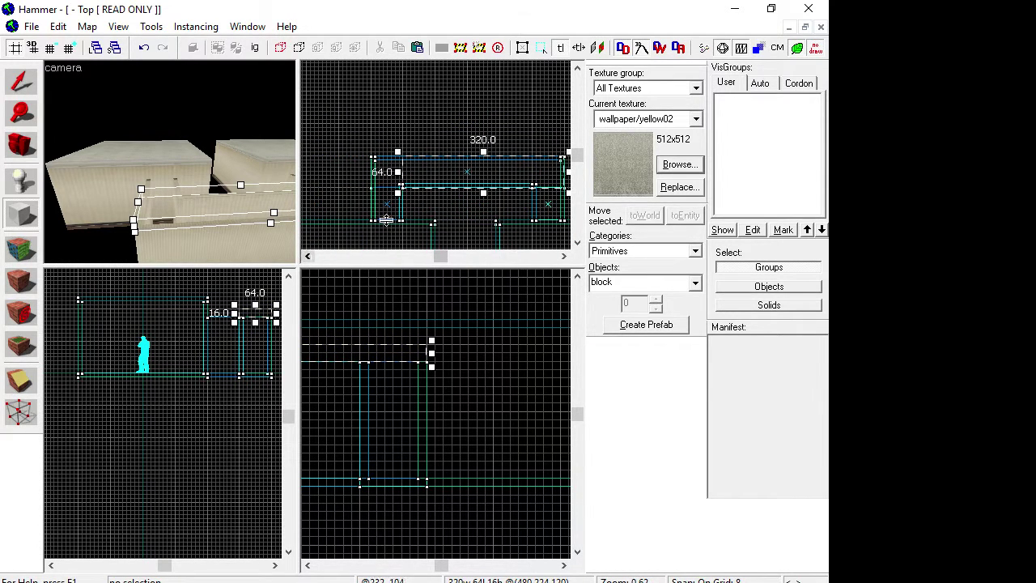
pyautogui.moveTo(399, 173); pyautogui.dragTo(368, 174)
pyautogui.moveTo(435, 346); pyautogui.dragTo(434, 355)
pyautogui.rightClick(500, 180)
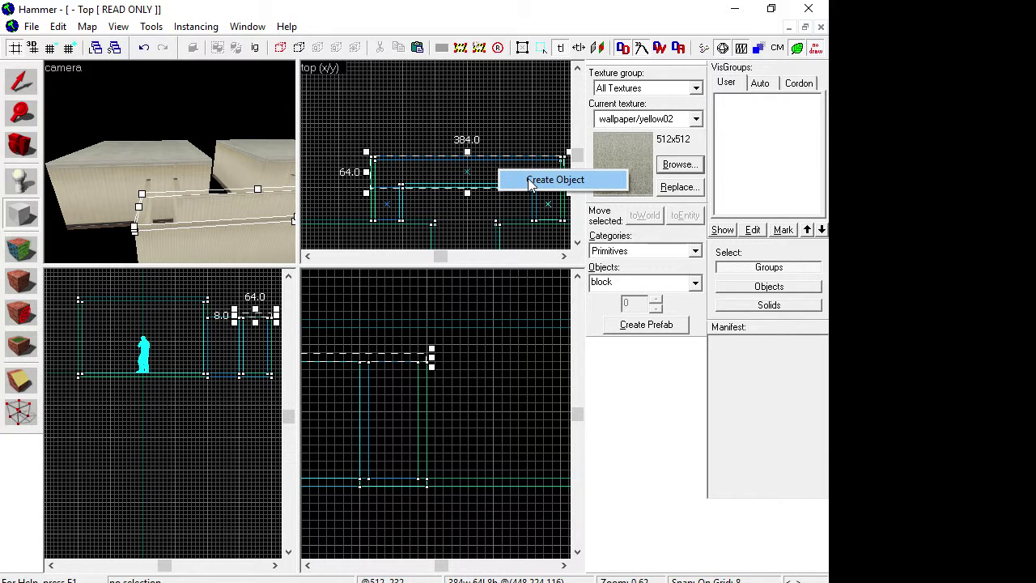
pyautogui.click(530, 180)
pyautogui.click(21, 247)
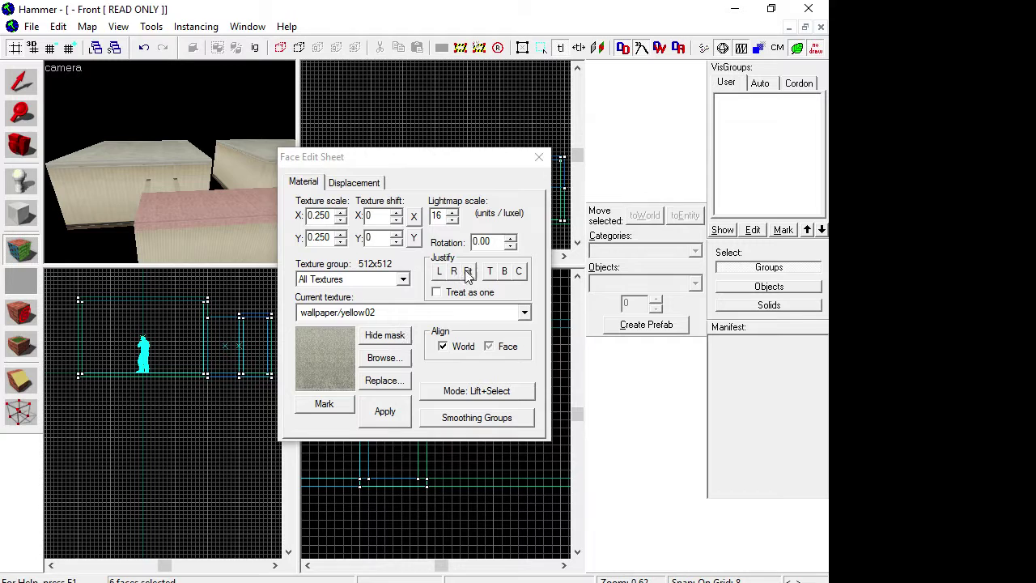
pyautogui.click(539, 157)
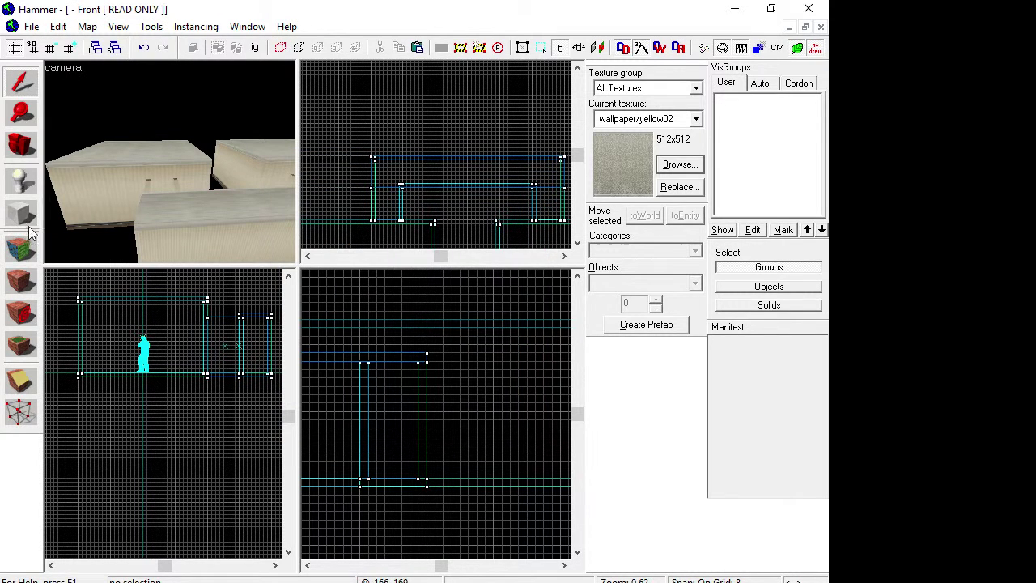
# Step: Create a wallpaper/yellow02 ceiling block 64 by 64 units and 8 units thick over the original room's connector
pyautogui.click(22, 214)
pyautogui.scroll(4, 398, 212)
pyautogui.moveTo(413, 166); pyautogui.dragTo(340, 239)
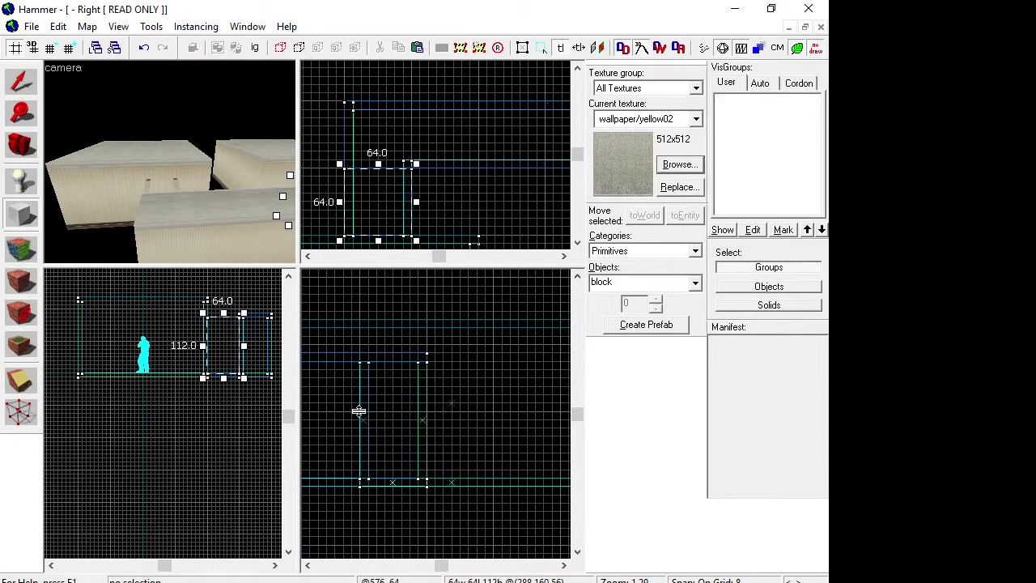
pyautogui.scroll(-4, 359, 412)
pyautogui.scroll(5, 321, 426)
pyautogui.moveTo(363, 395); pyautogui.dragTo(364, 386)
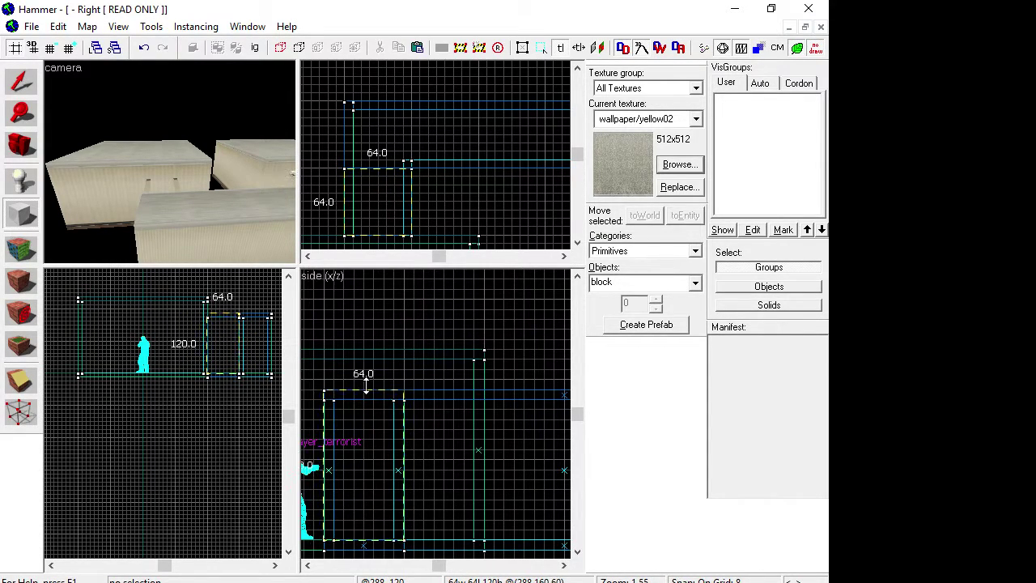
pyautogui.moveTo(363, 545); pyautogui.dragTo(378, 402)
pyautogui.rightClick(375, 393)
pyautogui.click(403, 407)
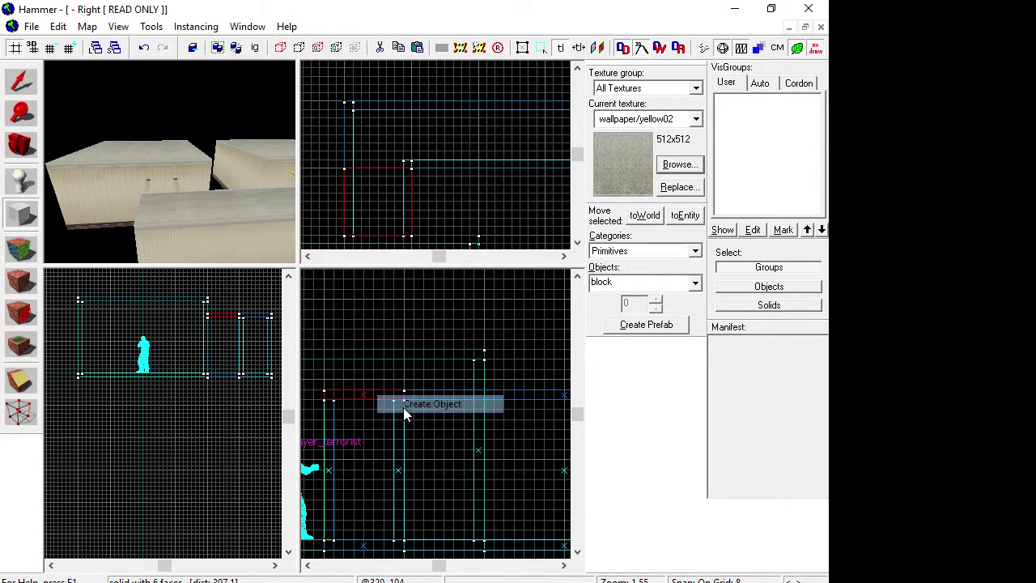
# Step: Create a matching ceiling block 64 by 64 units and 8 units thick over the copied room's connector
pyautogui.click(24, 209)
pyautogui.scroll(-3, 208, 162)
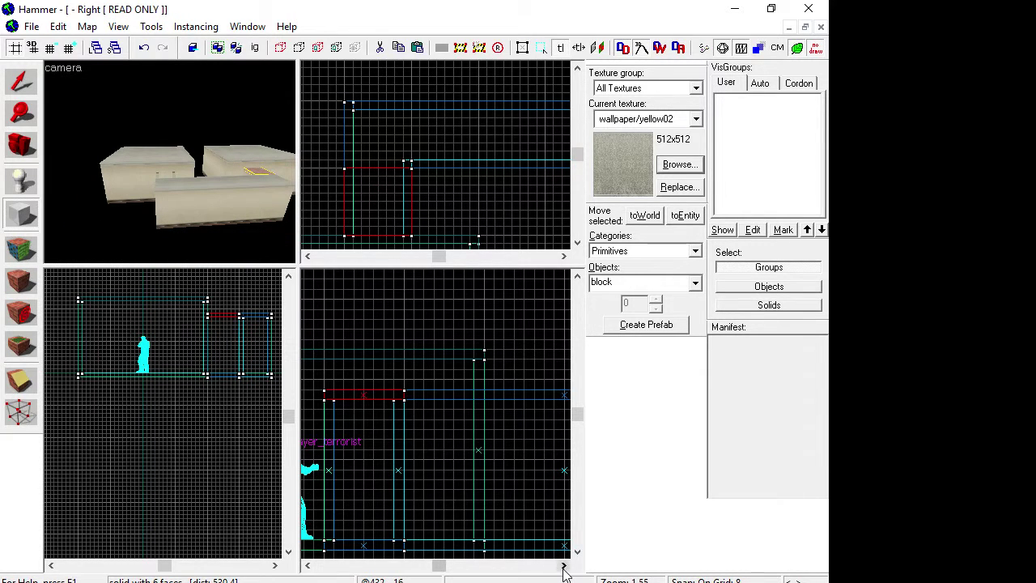
pyautogui.click(564, 566)
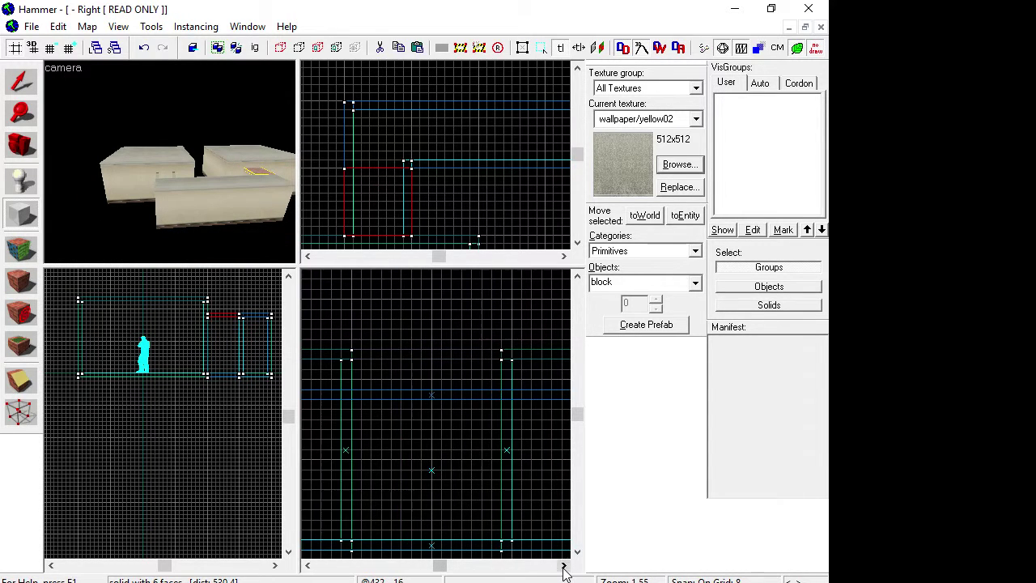
pyautogui.scroll(-2, 413, 133)
pyautogui.scroll(-1, 413, 132)
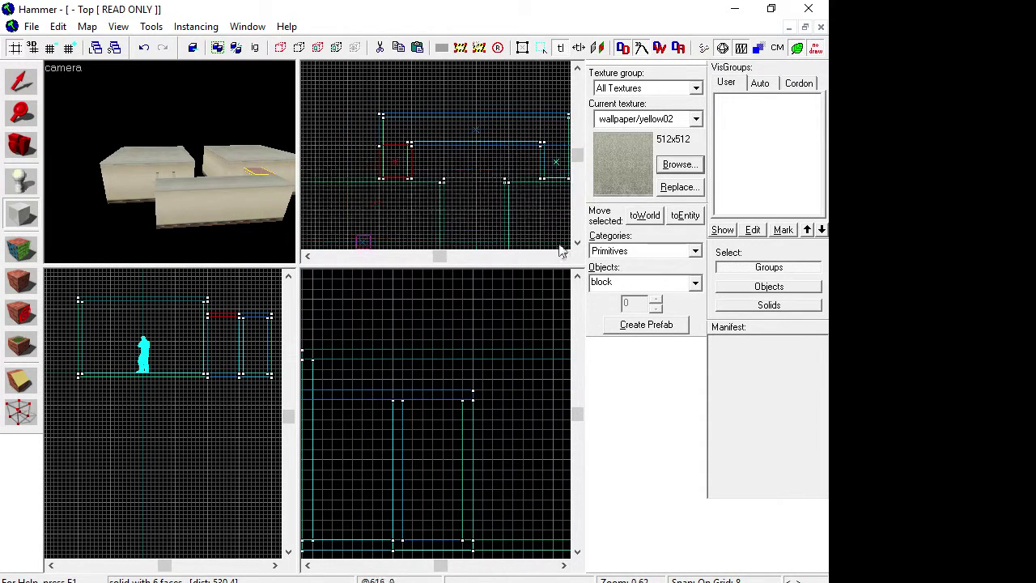
pyautogui.scroll(2, 546, 167)
pyautogui.scroll(1, 483, 141)
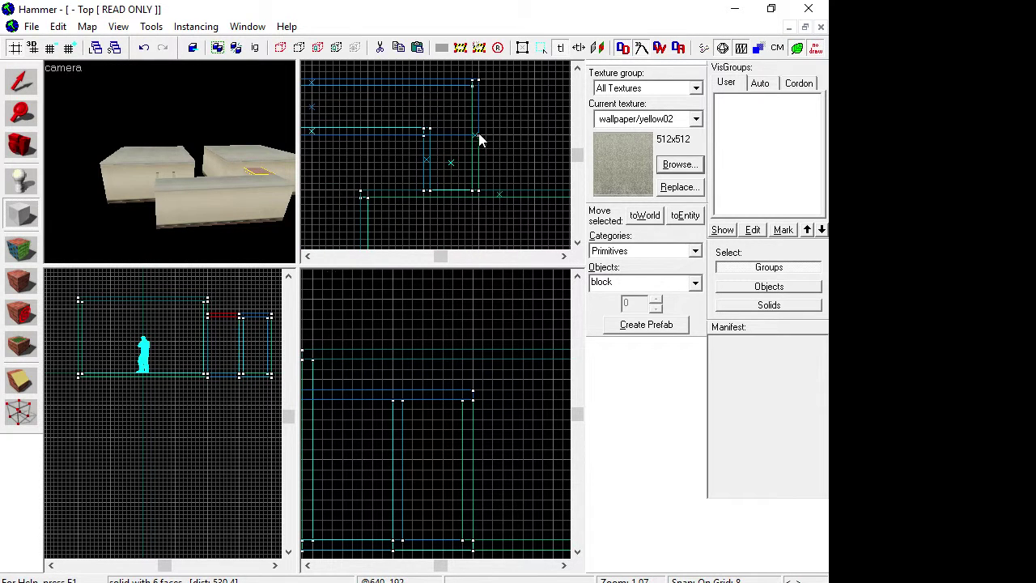
pyautogui.click(422, 196)
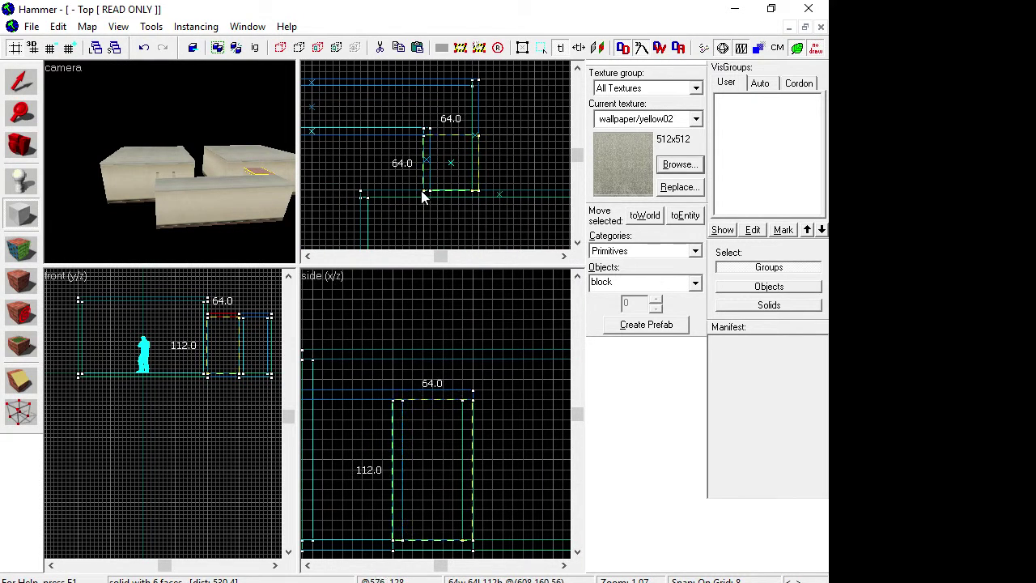
pyautogui.moveTo(433, 397); pyautogui.dragTo(433, 387)
pyautogui.moveTo(434, 547); pyautogui.dragTo(450, 407)
pyautogui.rightClick(448, 395)
pyautogui.click(475, 410)
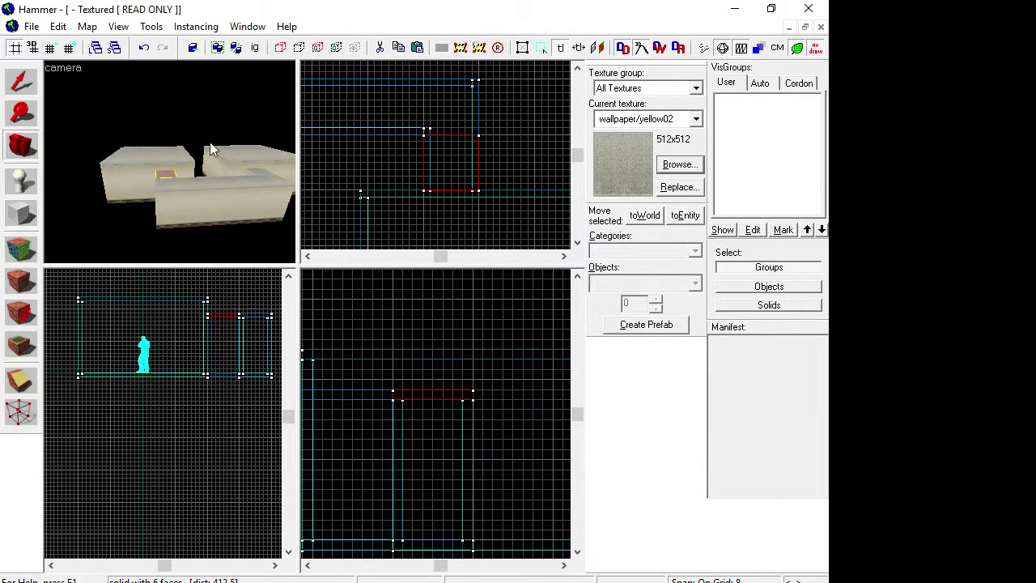
# Step: Copy the corridor ceiling's texture alignment and scale onto the underside of the copied room's connector ceiling
pyautogui.press('z')
pyautogui.press('w')
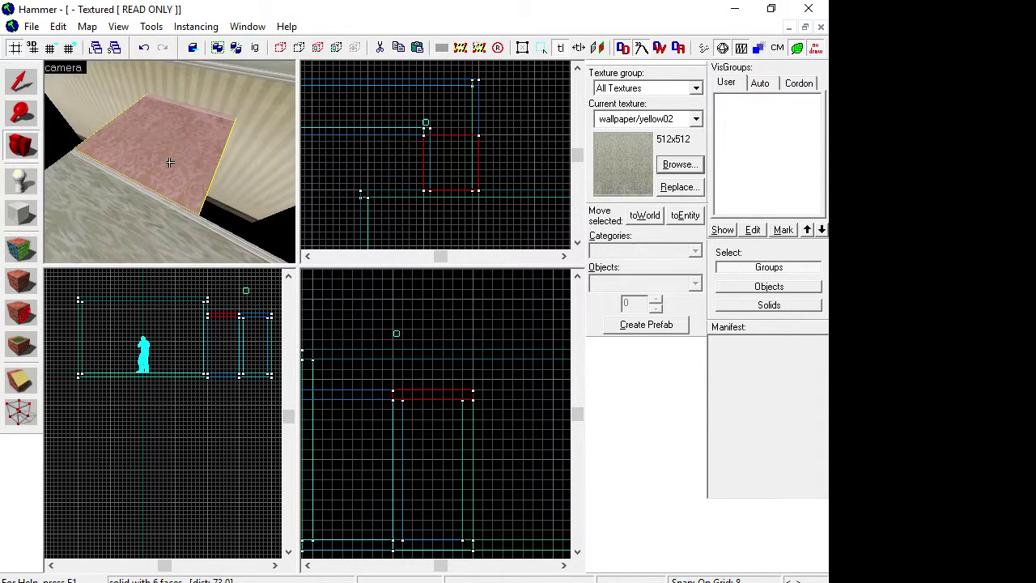
pyautogui.press('w')
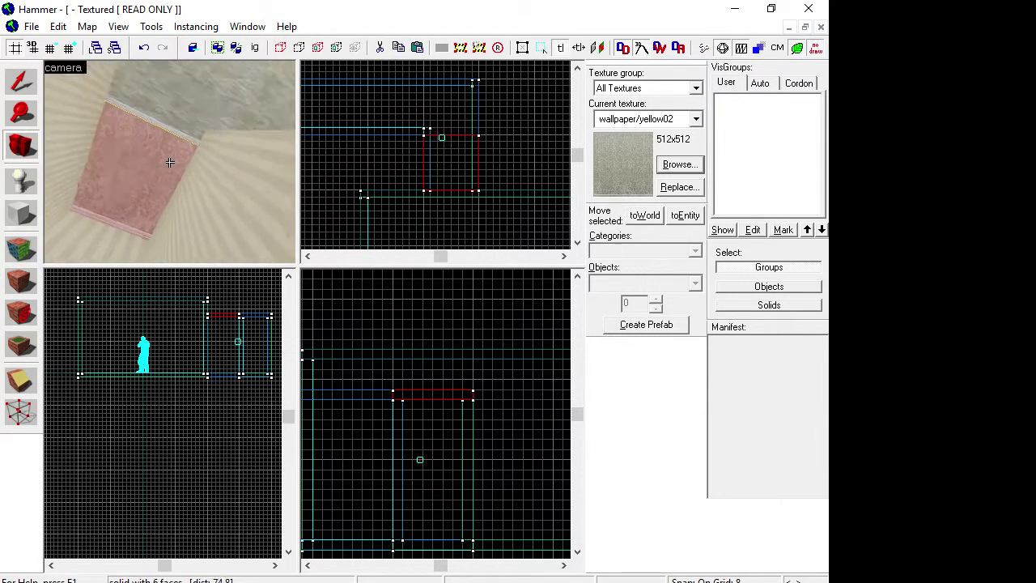
pyautogui.press('w')
pyautogui.click(18, 252)
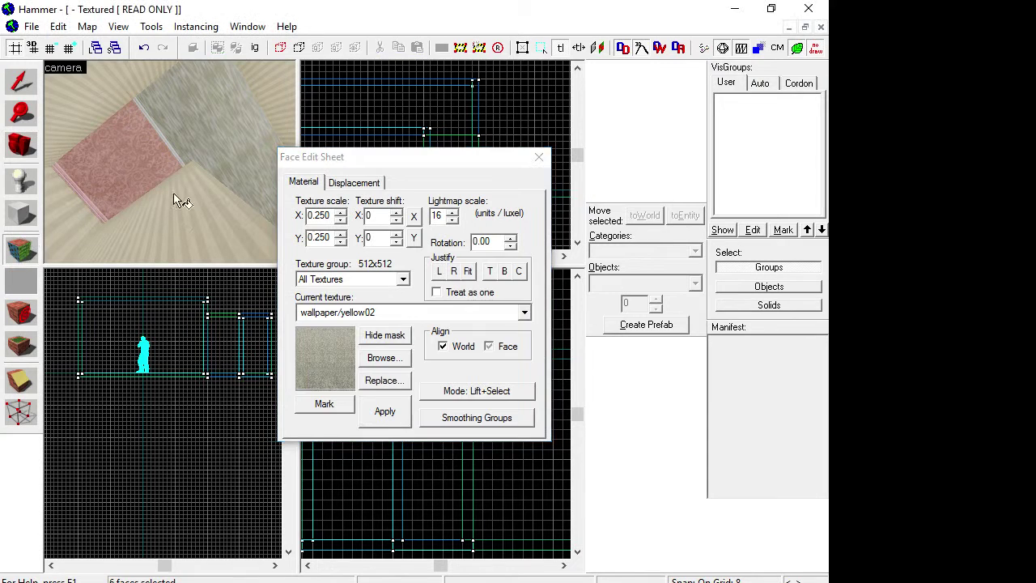
pyautogui.click(203, 125)
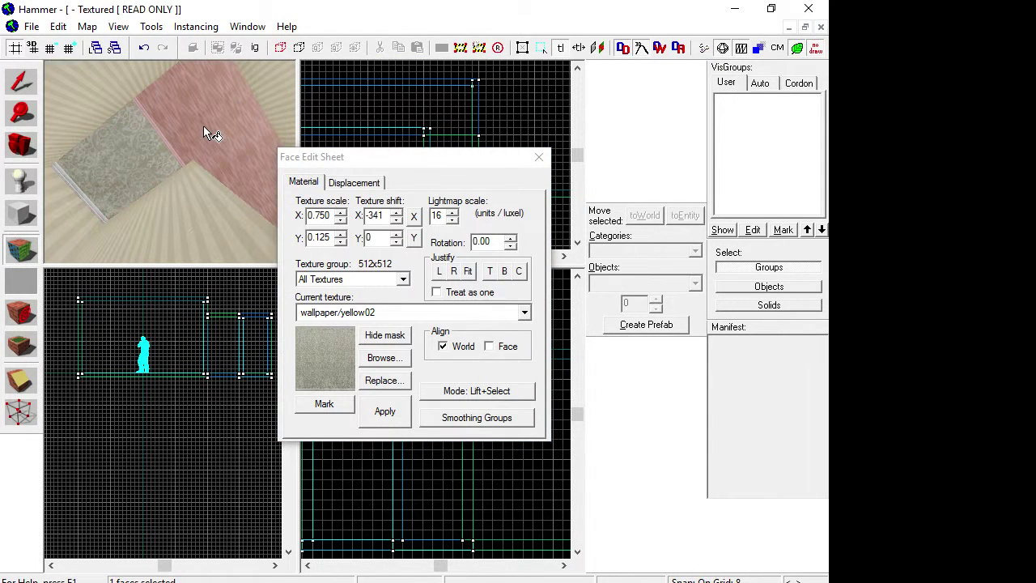
pyautogui.click(139, 153)
pyautogui.click(204, 134)
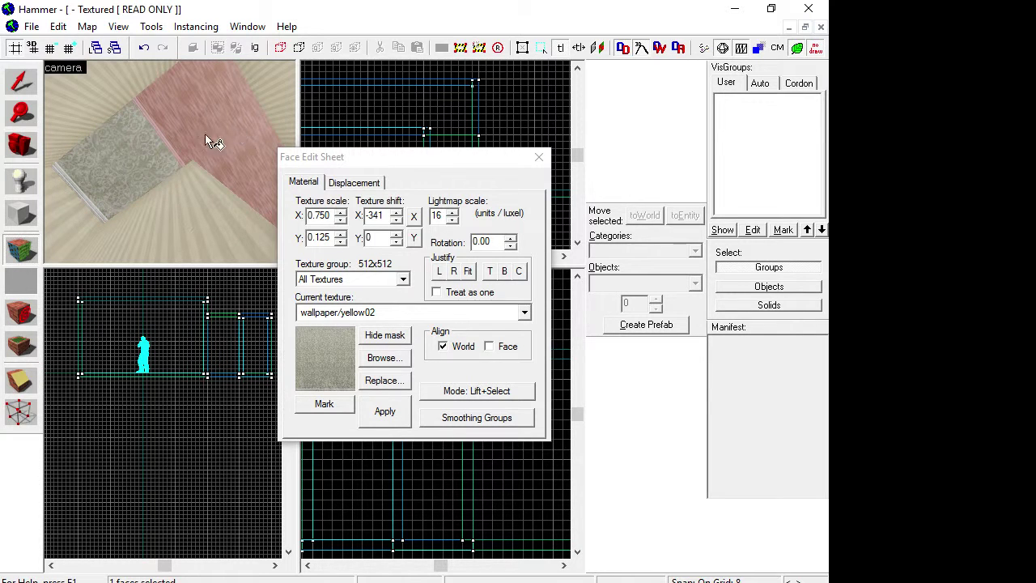
pyautogui.rightClick(140, 160)
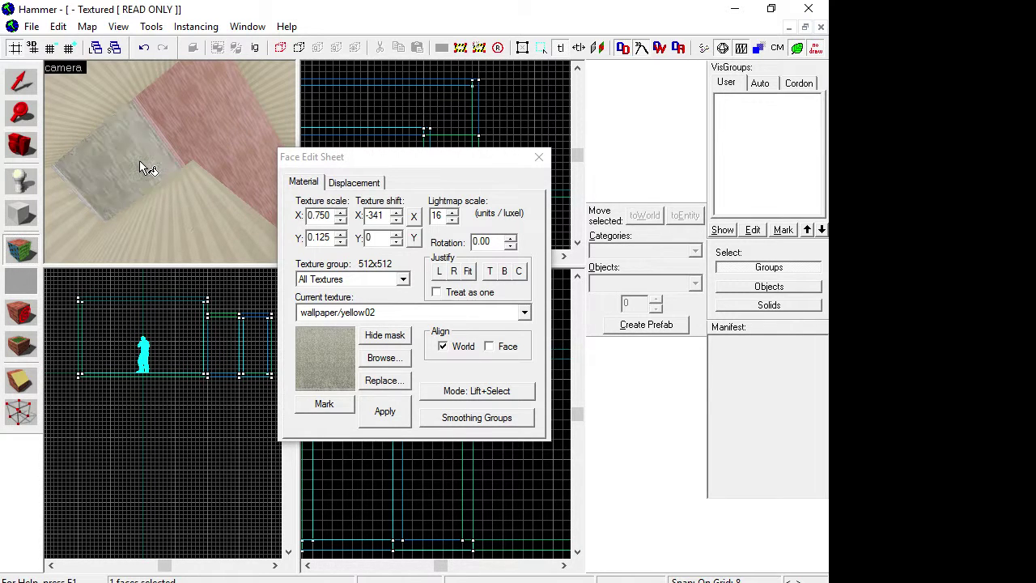
# Step: Select the underside of the corridor ceiling and raise its X texture scale to 0.915
pyautogui.click(21, 149)
pyautogui.moveTo(146, 158); pyautogui.dragTo(170, 163)
pyautogui.hotkey('shift', 'a')
pyautogui.click(168, 166)
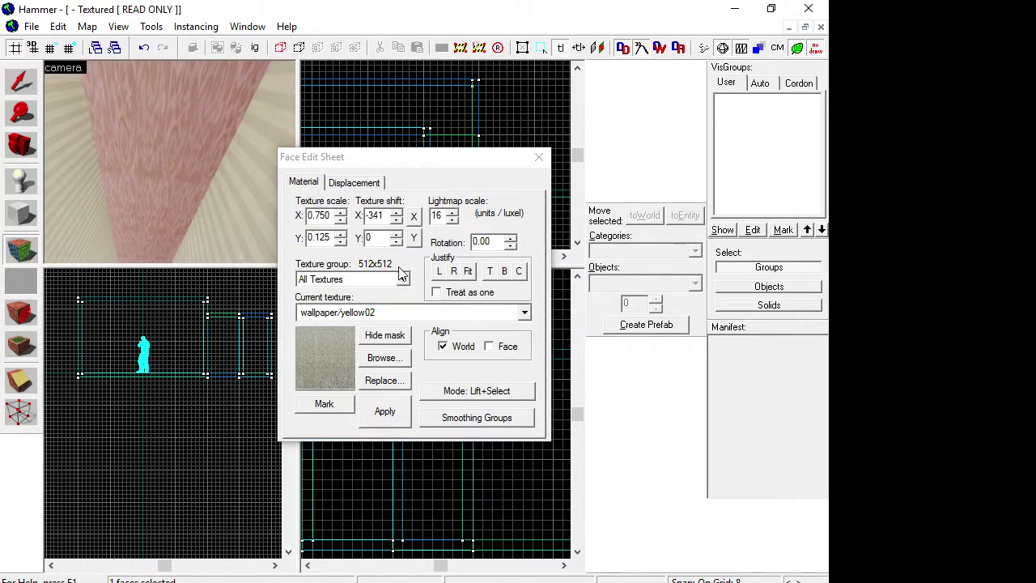
pyautogui.click(397, 222)
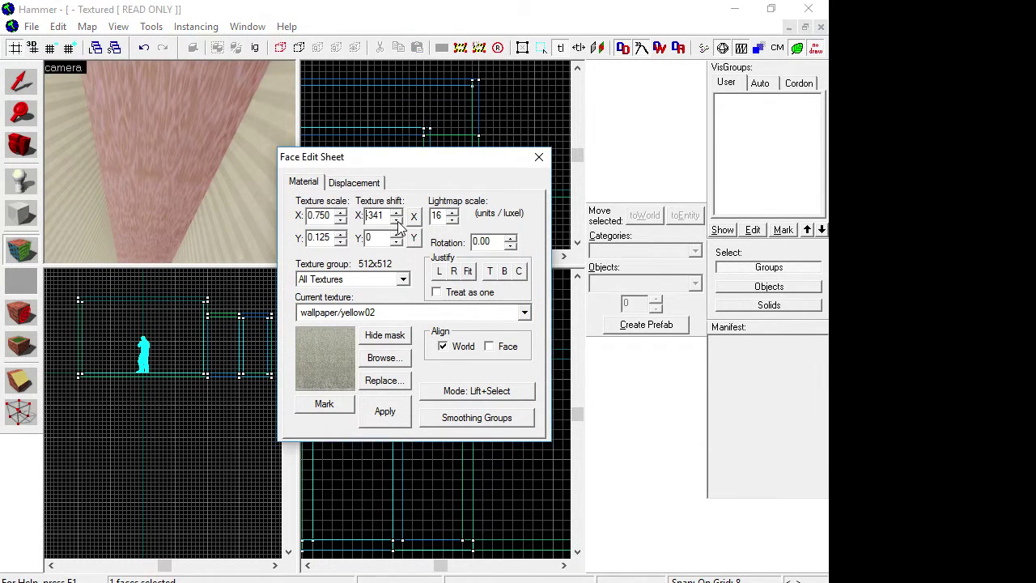
pyautogui.click(397, 212)
pyautogui.click(341, 212)
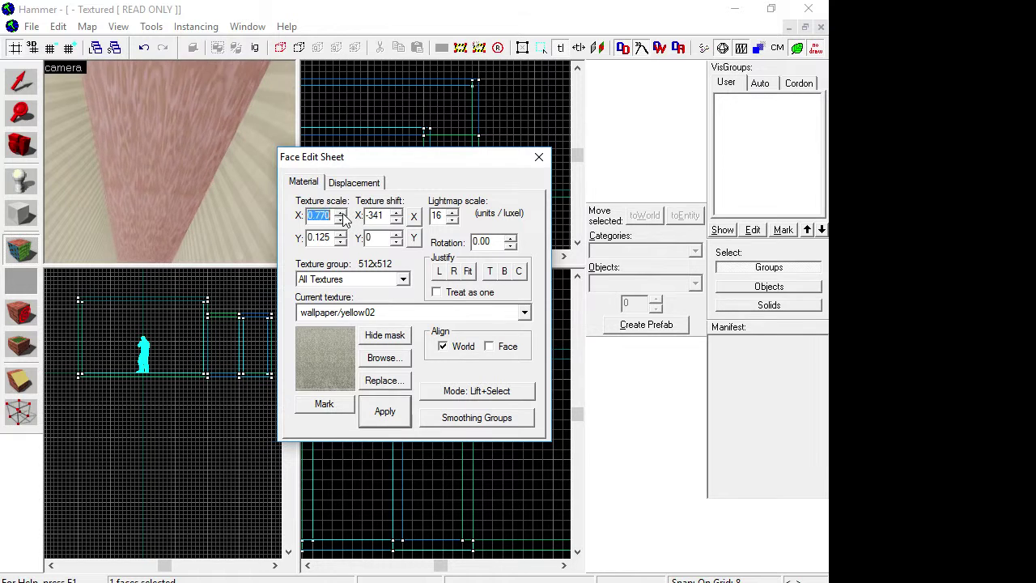
pyautogui.click(340, 212)
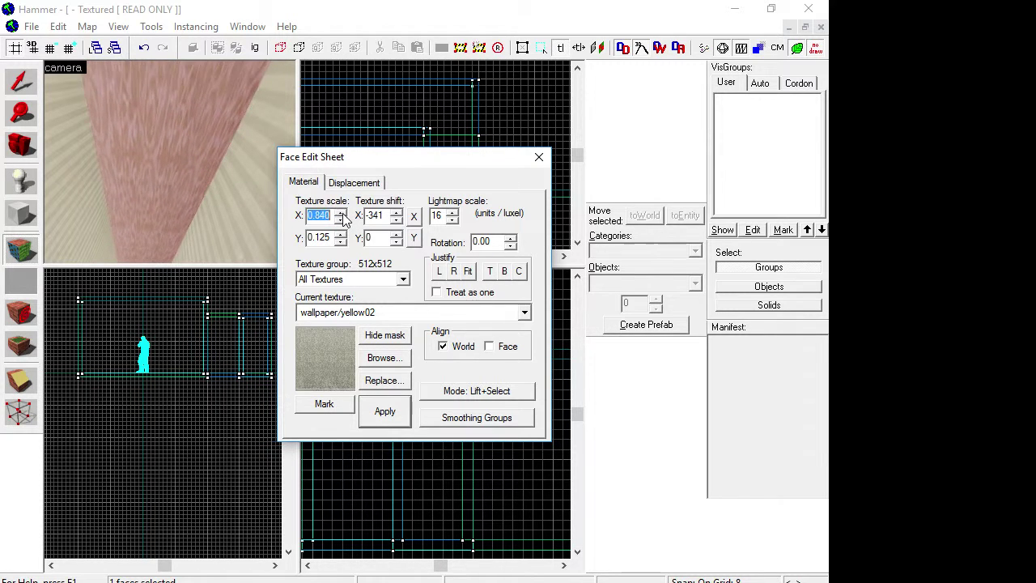
pyautogui.click(341, 212)
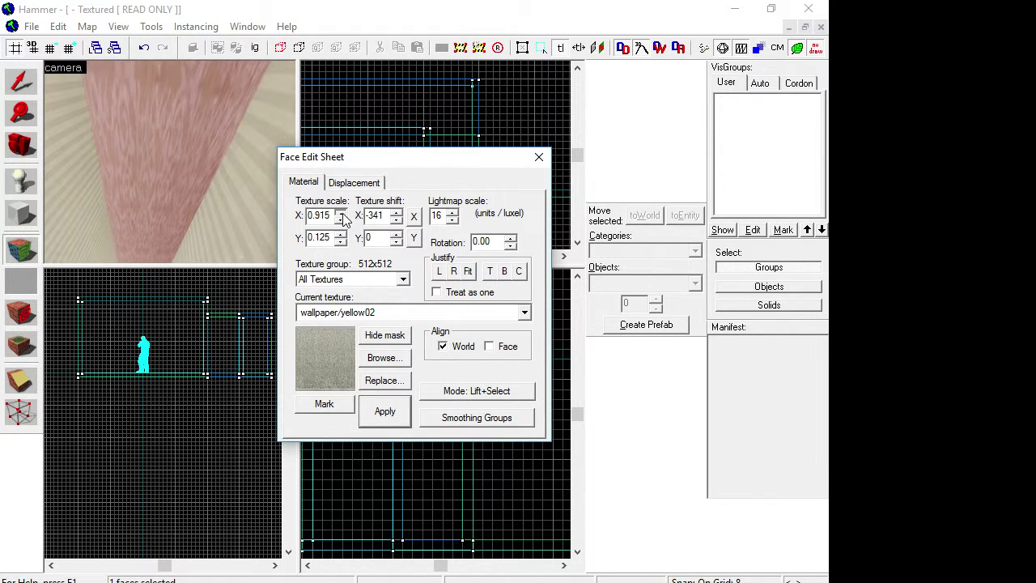
# Step: Set the corridor ceiling's texture scale to 1.915 in X and 1.125 in Y, and apply it
pyautogui.doubleClick(314, 217)
pyautogui.moveTo(314, 218); pyautogui.dragTo(305, 219)
pyautogui.click(308, 238)
pyautogui.click(405, 417)
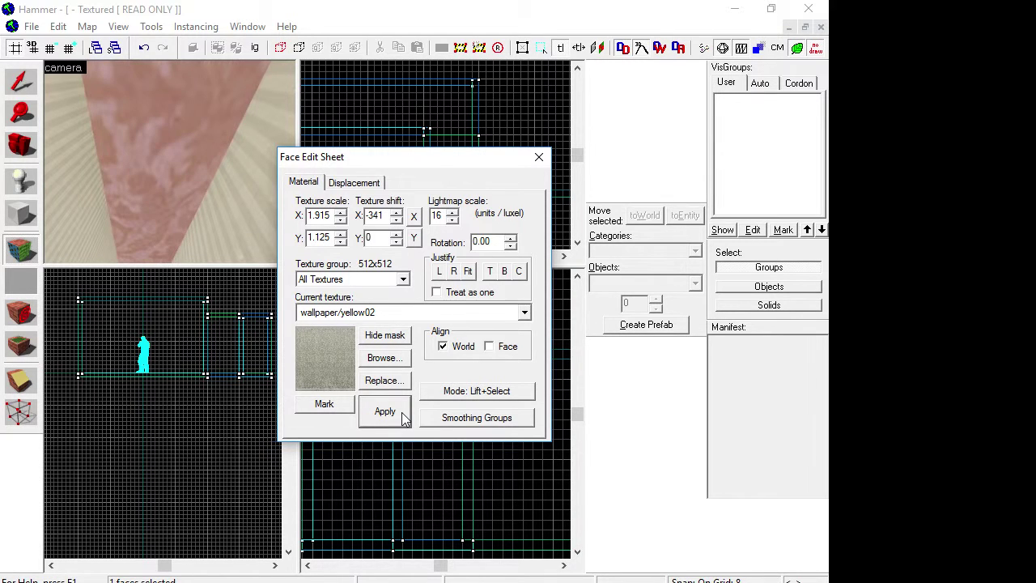
# Step: Reduce the corridor ceiling's texture scale to 0.610 in both X and Y, and apply it
pyautogui.click(341, 242)
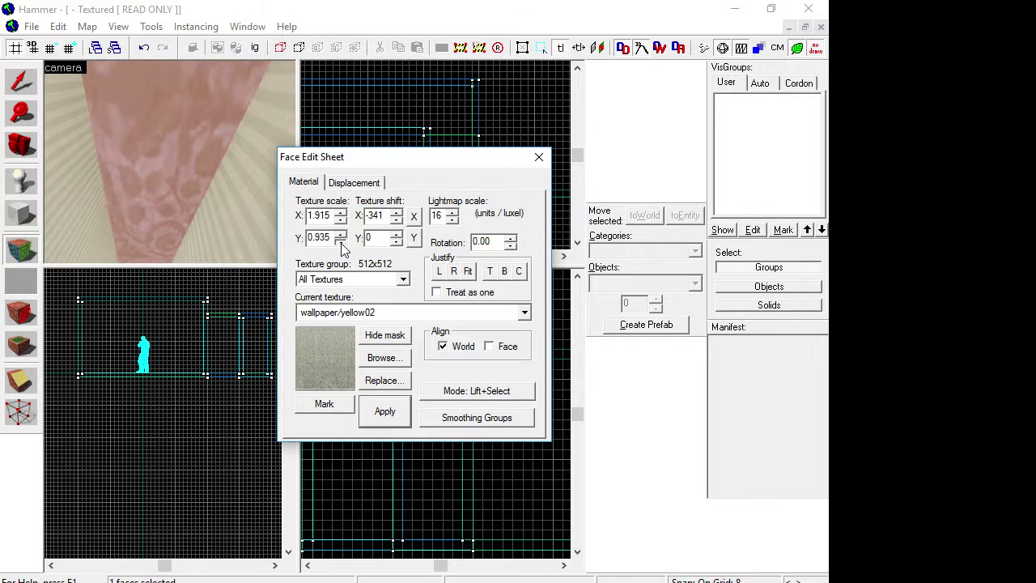
pyautogui.click(341, 220)
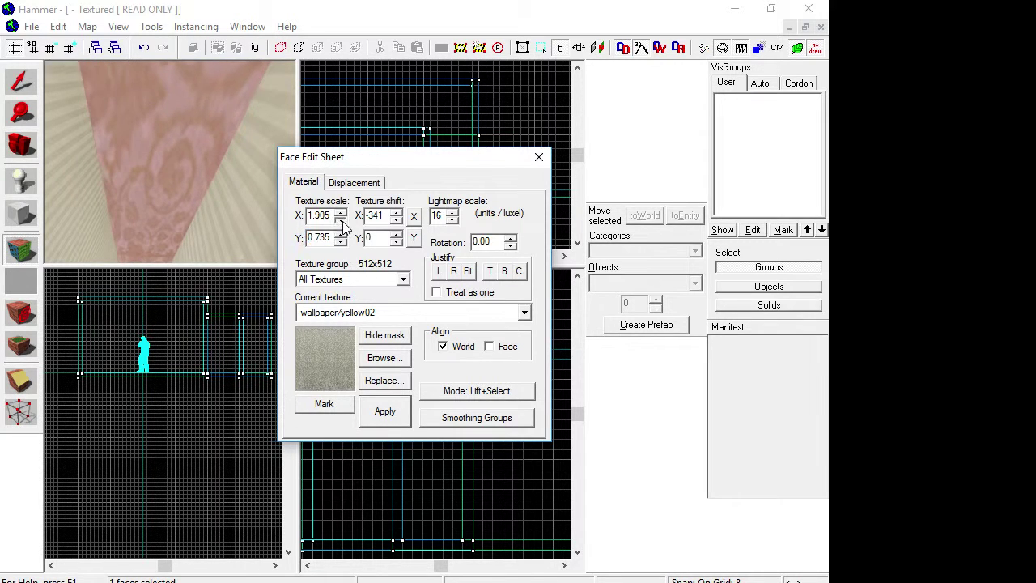
pyautogui.click(340, 220)
pyautogui.click(341, 219)
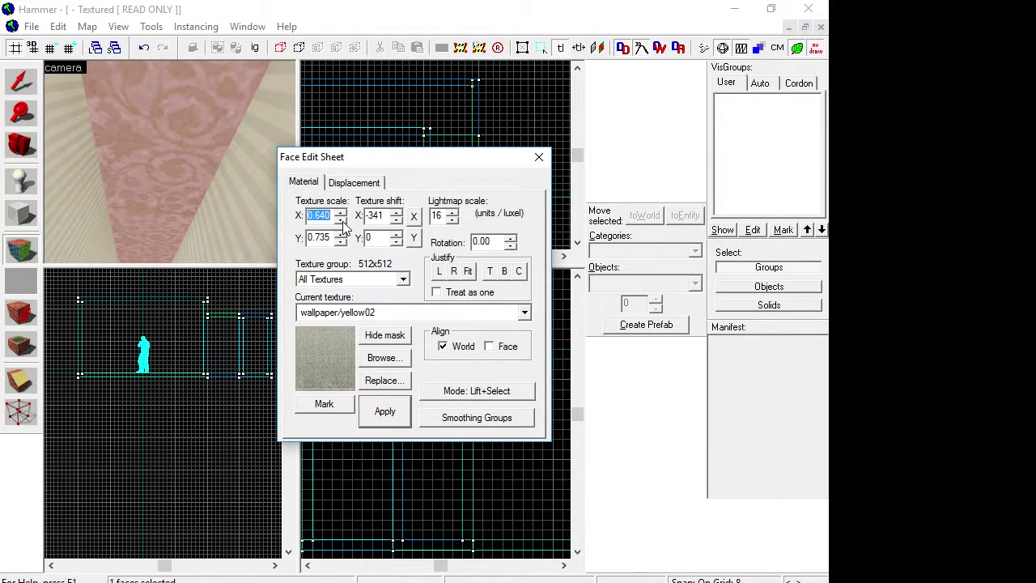
pyautogui.click(341, 220)
pyautogui.click(341, 220)
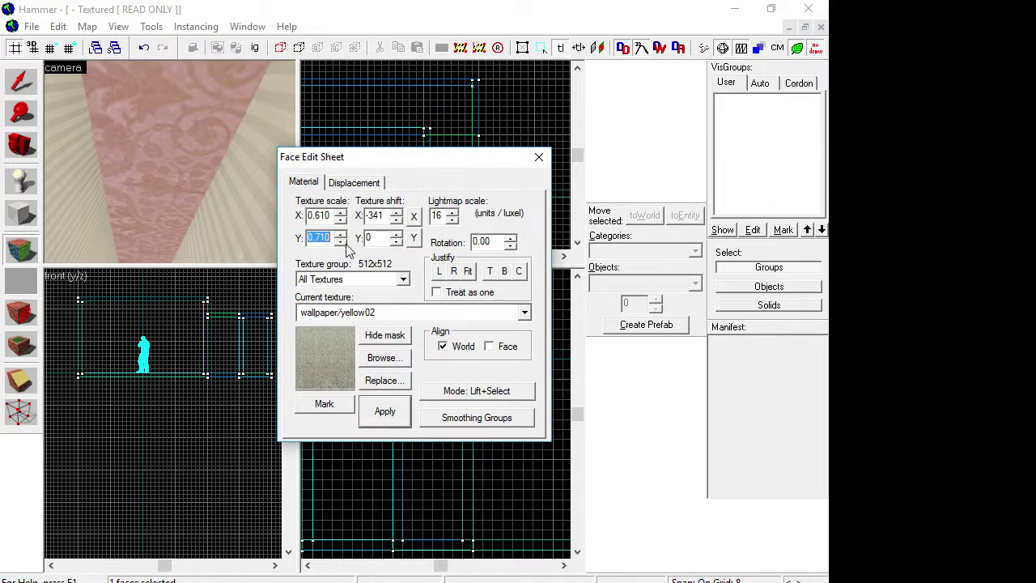
pyautogui.click(340, 242)
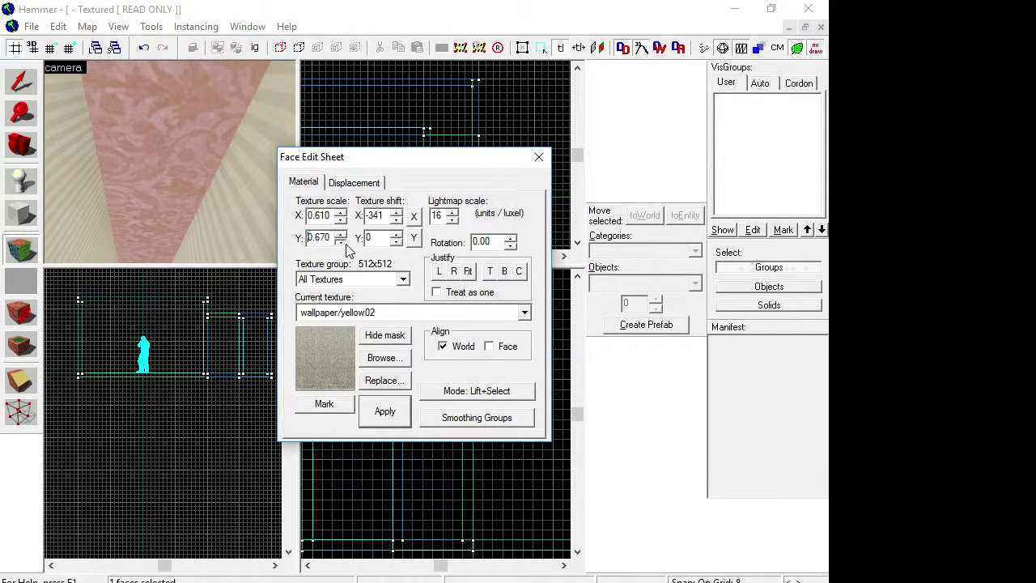
pyautogui.click(341, 242)
pyautogui.click(341, 242)
pyautogui.click(341, 242)
pyautogui.click(341, 242)
pyautogui.click(341, 243)
pyautogui.click(341, 242)
pyautogui.click(344, 243)
pyautogui.click(343, 243)
pyautogui.click(344, 243)
pyautogui.click(343, 243)
pyautogui.click(344, 242)
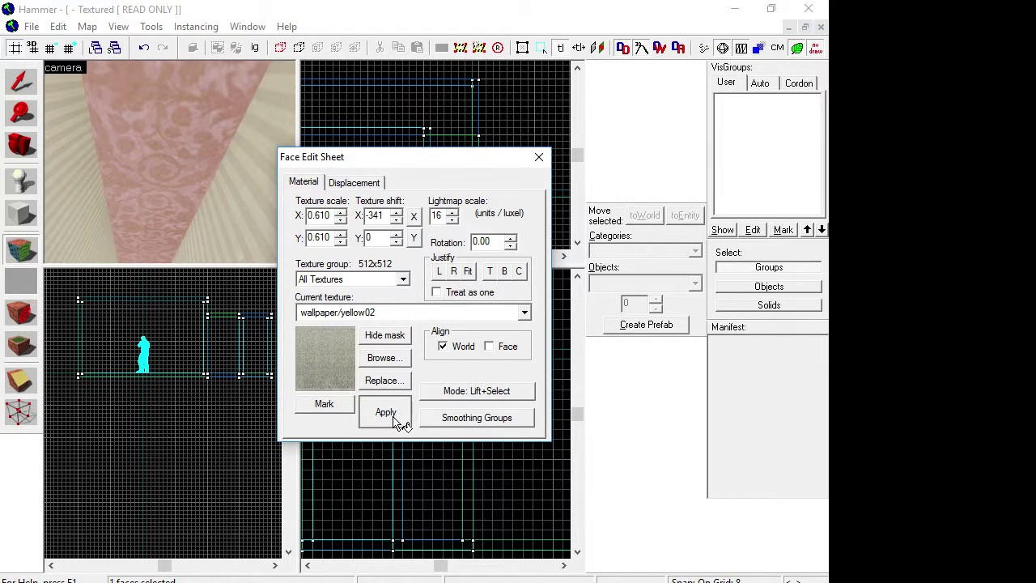
pyautogui.click(385, 413)
# Step: Copy the corridor ceiling's 0.610 texture scale onto the adjoining connector ceiling
pyautogui.click(539, 157)
pyautogui.click(24, 149)
pyautogui.moveTo(154, 158); pyautogui.dragTo(170, 162)
pyautogui.click(20, 277)
pyautogui.click(186, 127)
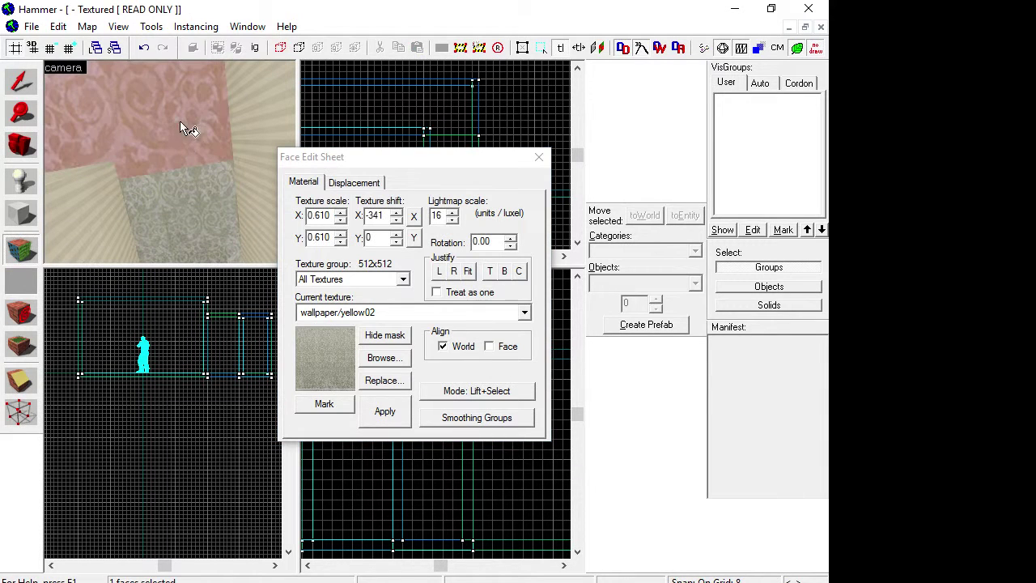
# Step: Match the ceiling texture of the connector at the corridor's other end to the corridor ceiling's 0.610 scale
pyautogui.click(21, 145)
pyautogui.press('z')
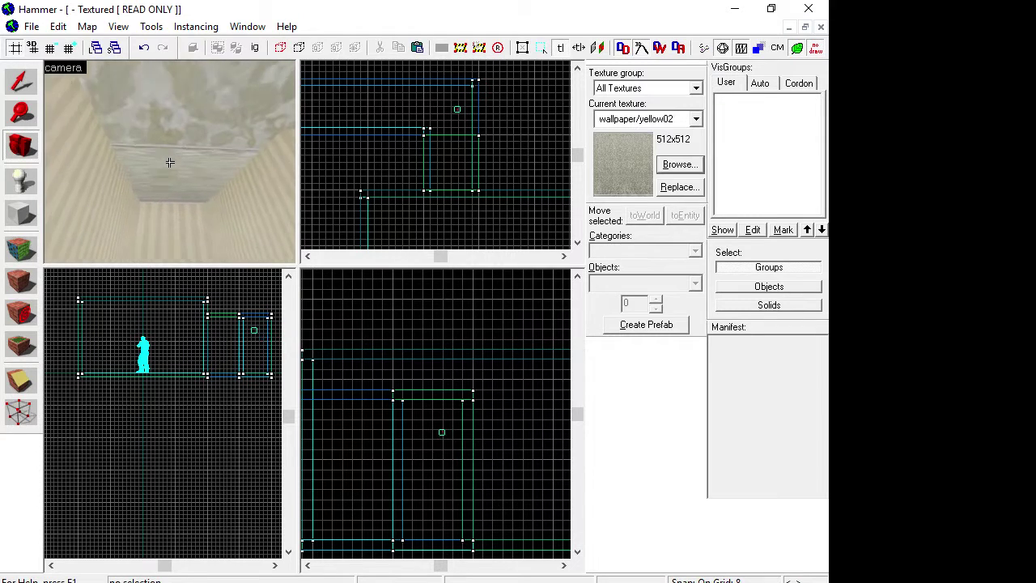
pyautogui.hotkey('shift', 'a')
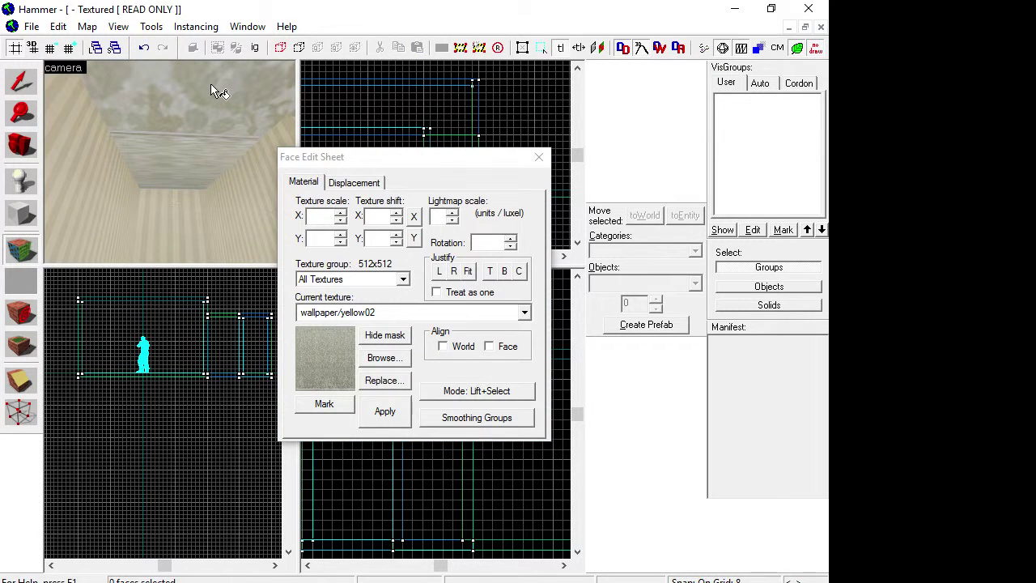
pyautogui.click(225, 81)
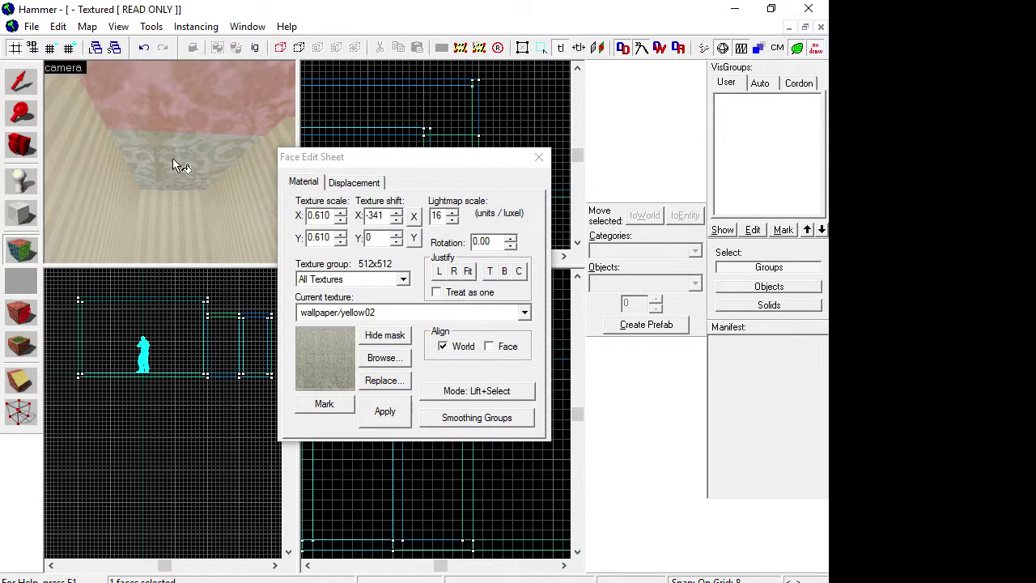
# Step: Create a block 48 by 32 units and 112 units tall through the copied room's wall, within the connector's inner width
pyautogui.click(30, 151)
pyautogui.moveTo(170, 163); pyautogui.dragTo(170, 163)
pyautogui.press('w')
pyautogui.press('w')
pyautogui.press('s')
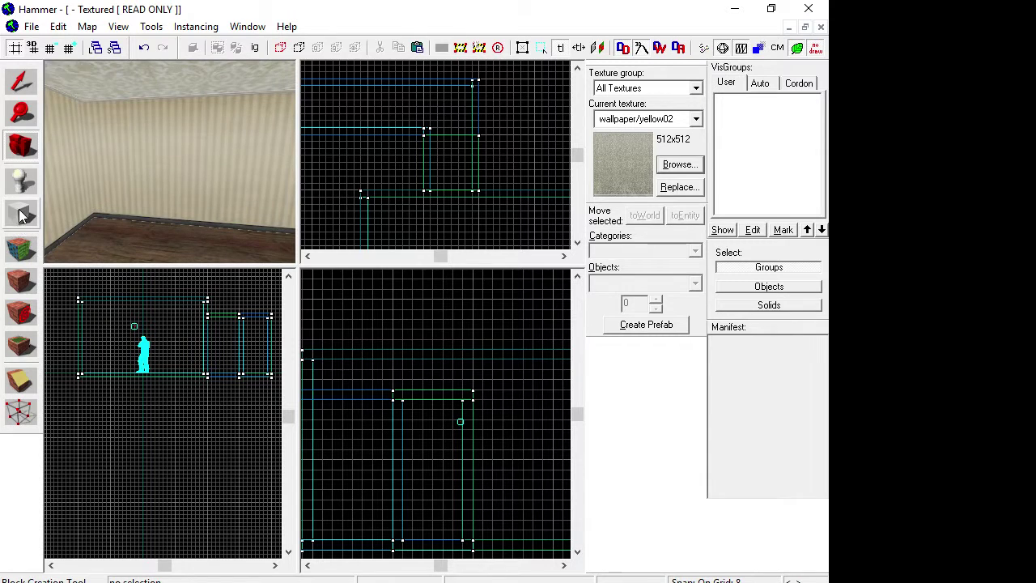
pyautogui.click(22, 214)
pyautogui.scroll(3, 429, 204)
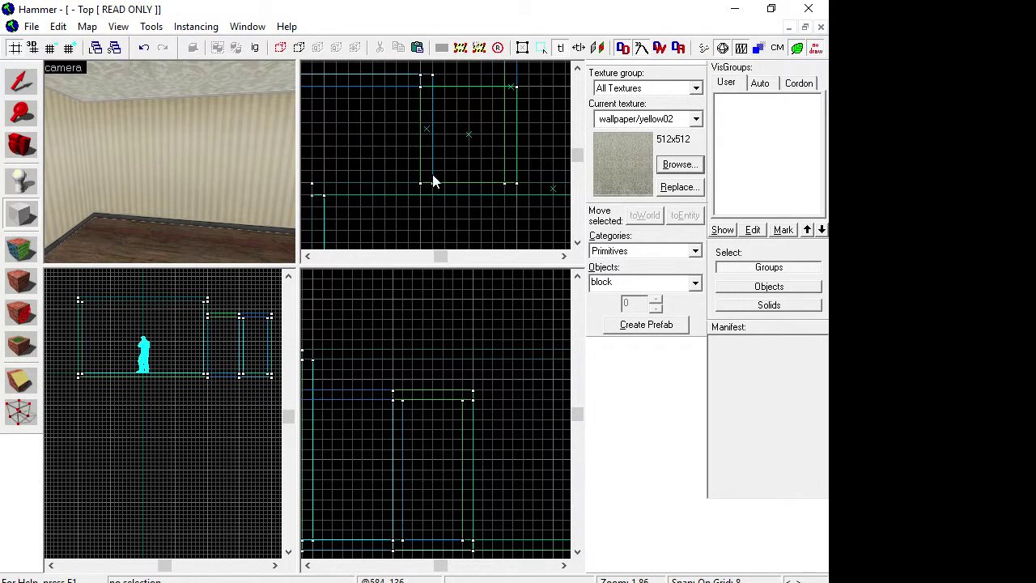
pyautogui.moveTo(435, 171); pyautogui.dragTo(511, 219)
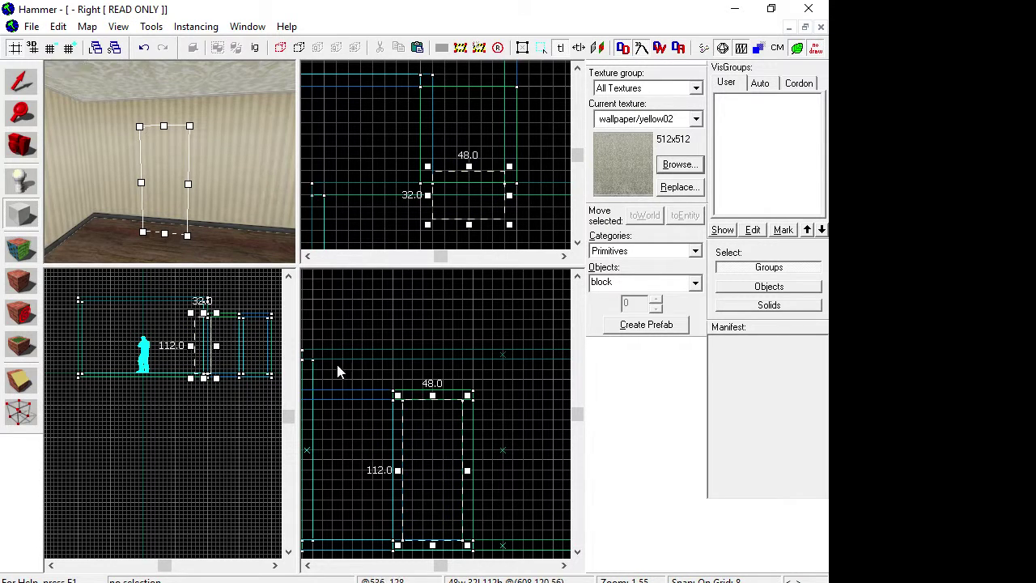
pyautogui.scroll(4, 209, 316)
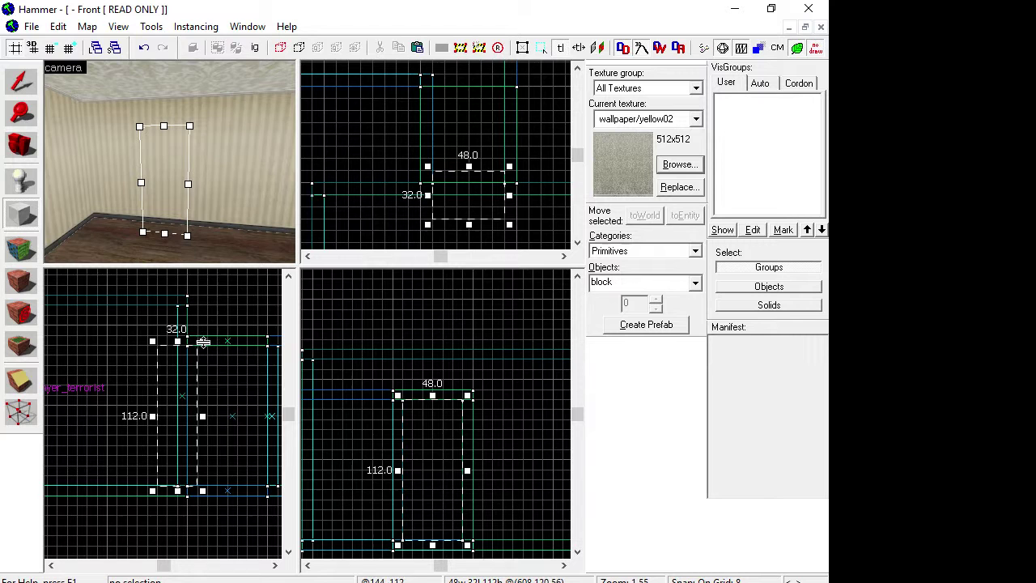
pyautogui.rightClick(434, 458)
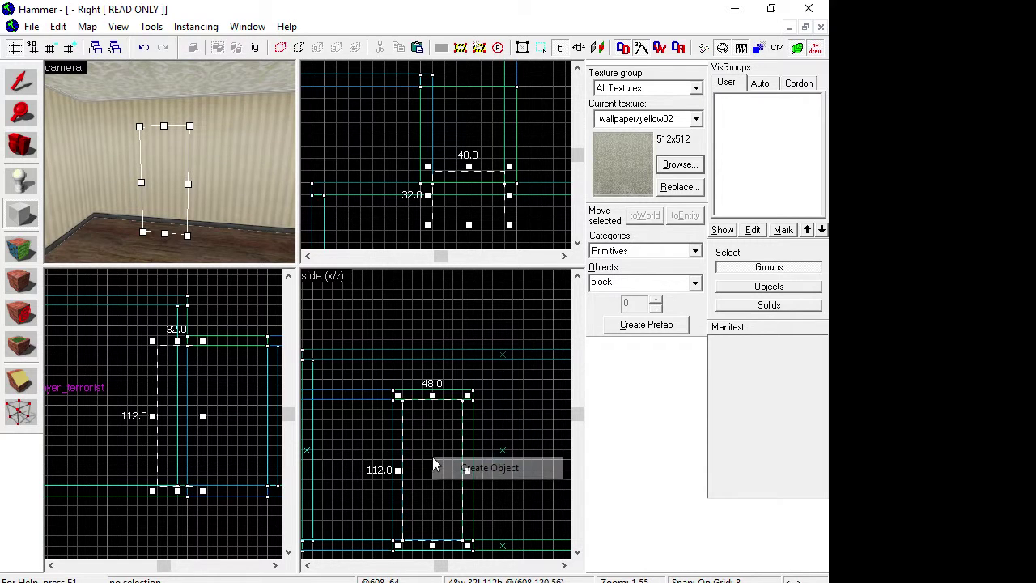
pyautogui.click(467, 471)
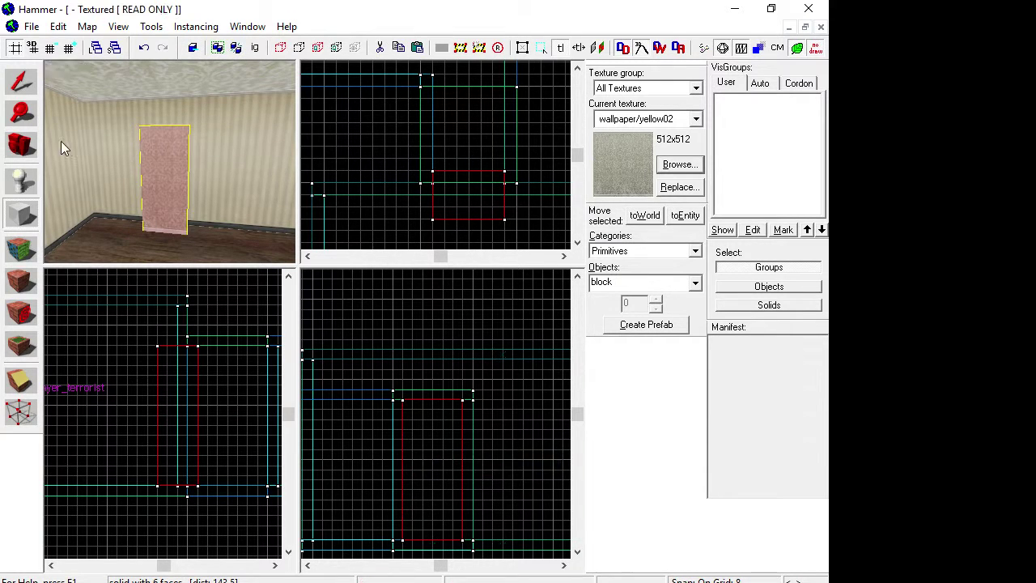
# Step: Carve the doorway through the copied room's wall with the block, and delete the block
pyautogui.click(22, 81)
pyautogui.rightClick(453, 190)
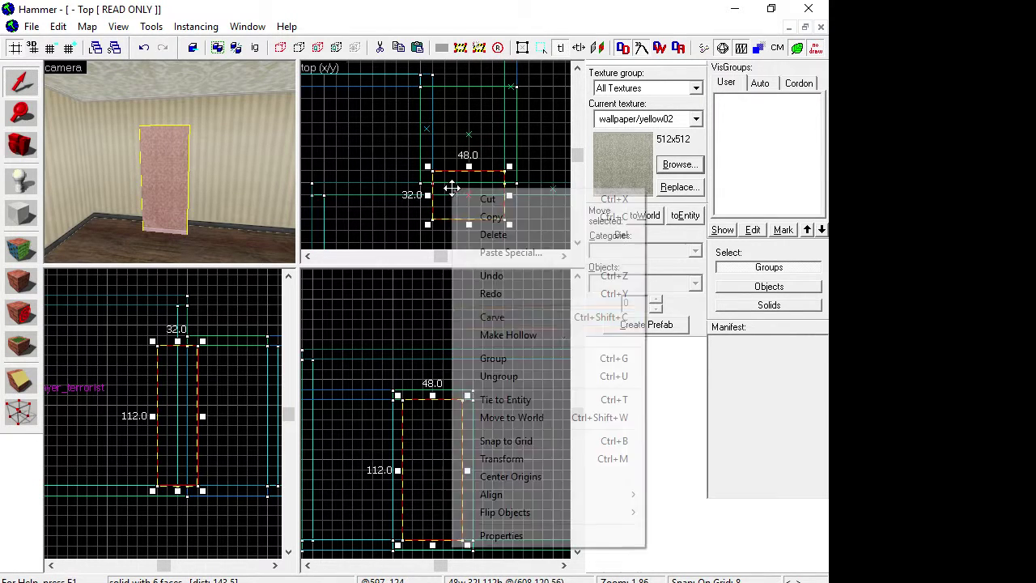
pyautogui.click(565, 317)
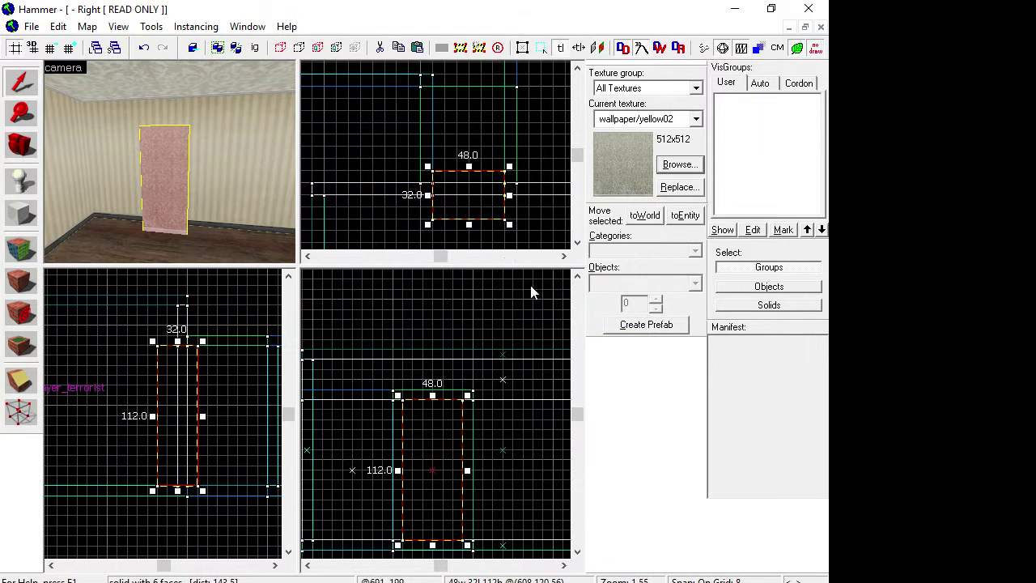
pyautogui.rightClick(461, 202)
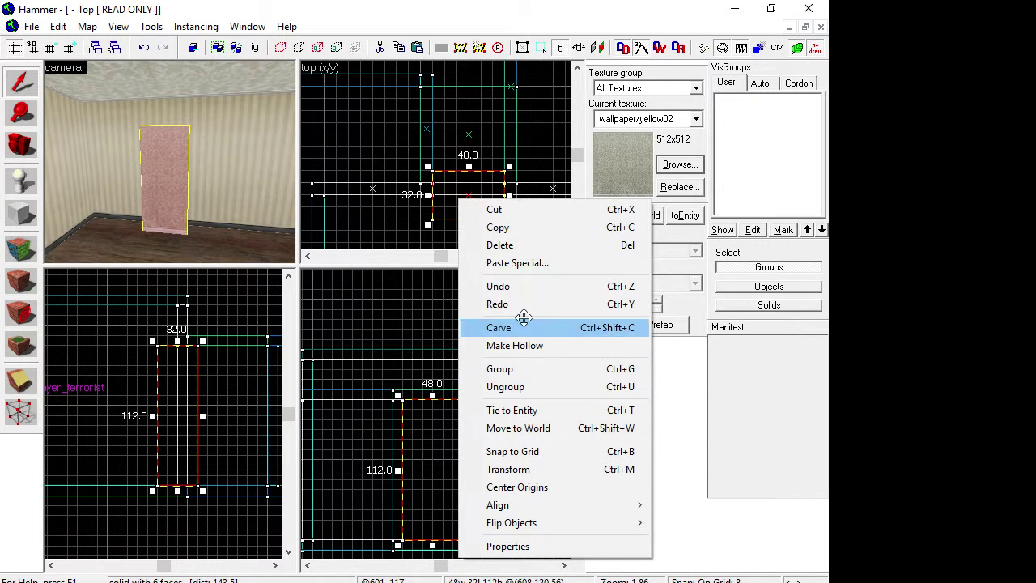
pyautogui.click(529, 247)
# Step: Create a block 48 by 32 units and 112 units tall through the original room's wall at its connector
pyautogui.click(22, 154)
pyautogui.moveTo(167, 157); pyautogui.dragTo(170, 163)
pyautogui.scroll(-2, 335, 180)
pyautogui.scroll(2, 335, 181)
pyautogui.click(306, 257)
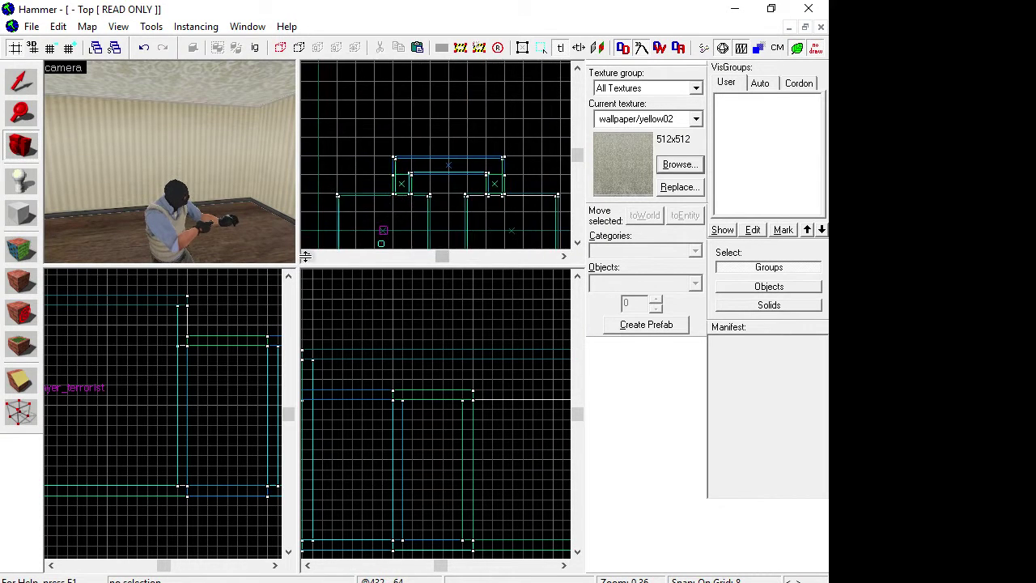
pyautogui.scroll(4, 450, 198)
pyautogui.scroll(3, 329, 192)
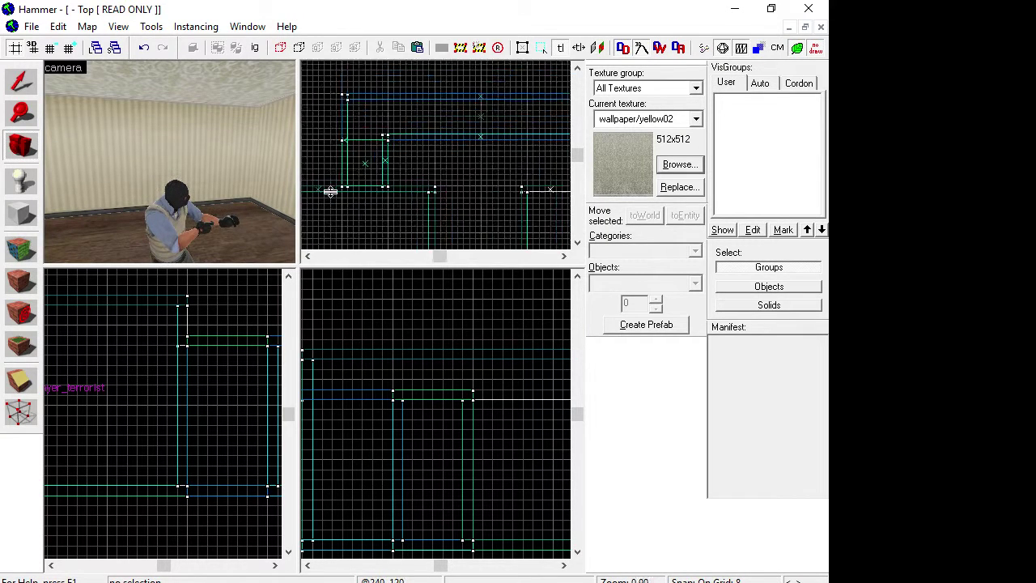
pyautogui.click(22, 211)
pyautogui.moveTo(405, 176); pyautogui.dragTo(352, 208)
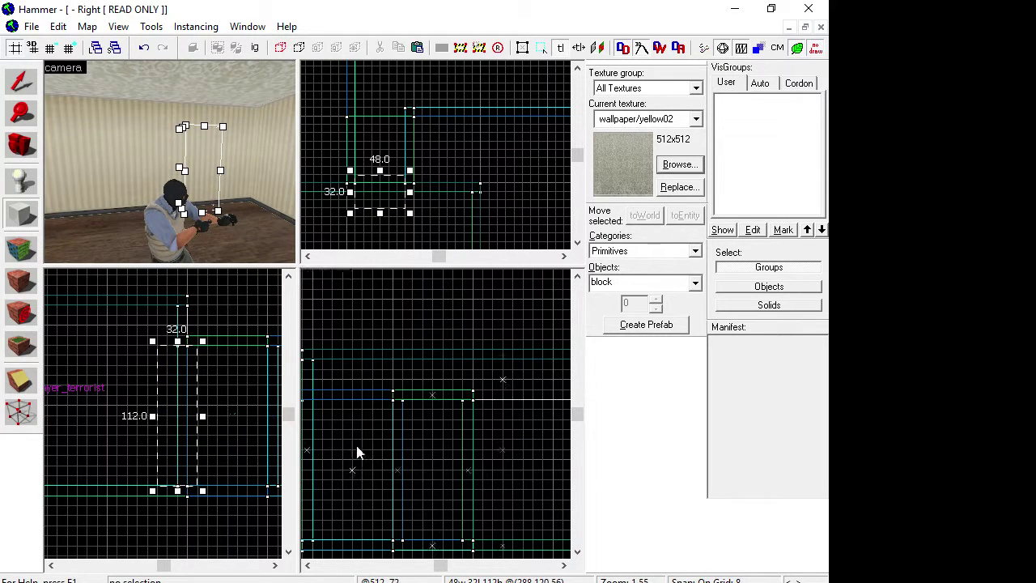
pyautogui.scroll(-8, 358, 453)
pyautogui.scroll(-3, 391, 452)
pyautogui.scroll(12, 336, 463)
pyautogui.rightClick(361, 380)
pyautogui.click(386, 391)
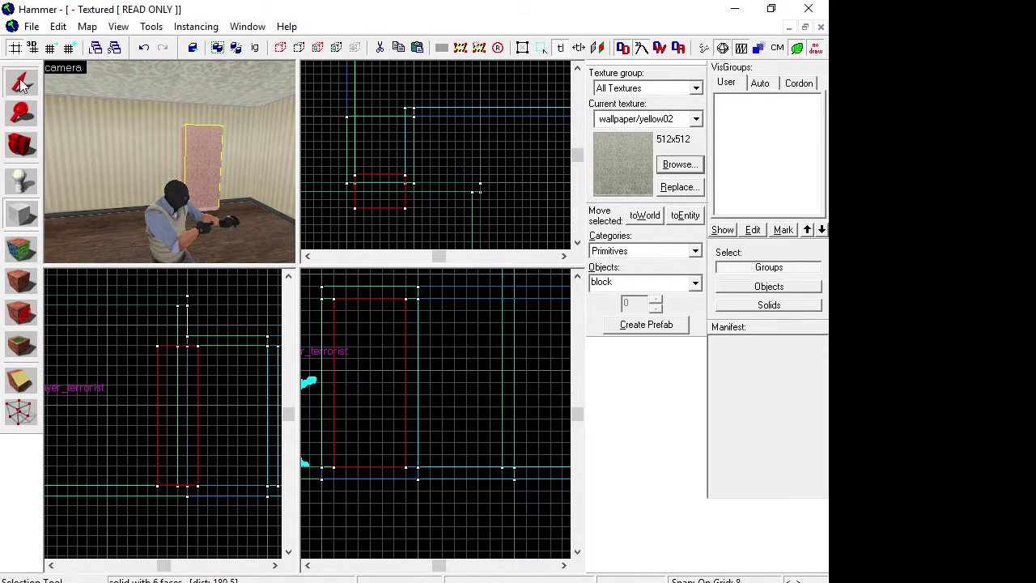
# Step: Carve the doorway through the original room's wall with the block, and delete the block
pyautogui.click(370, 192)
pyautogui.rightClick(371, 194)
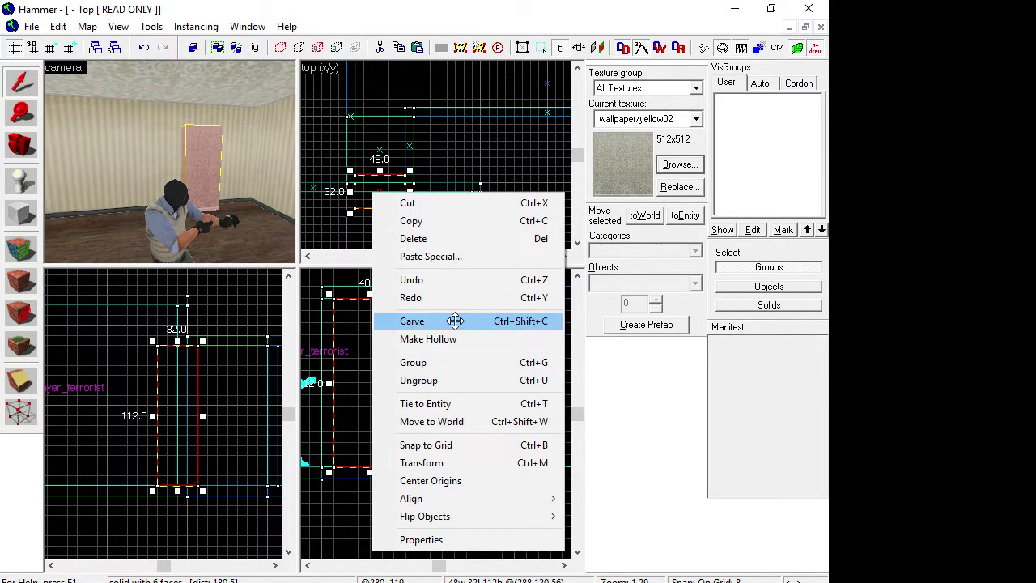
pyautogui.click(456, 321)
pyautogui.rightClick(398, 200)
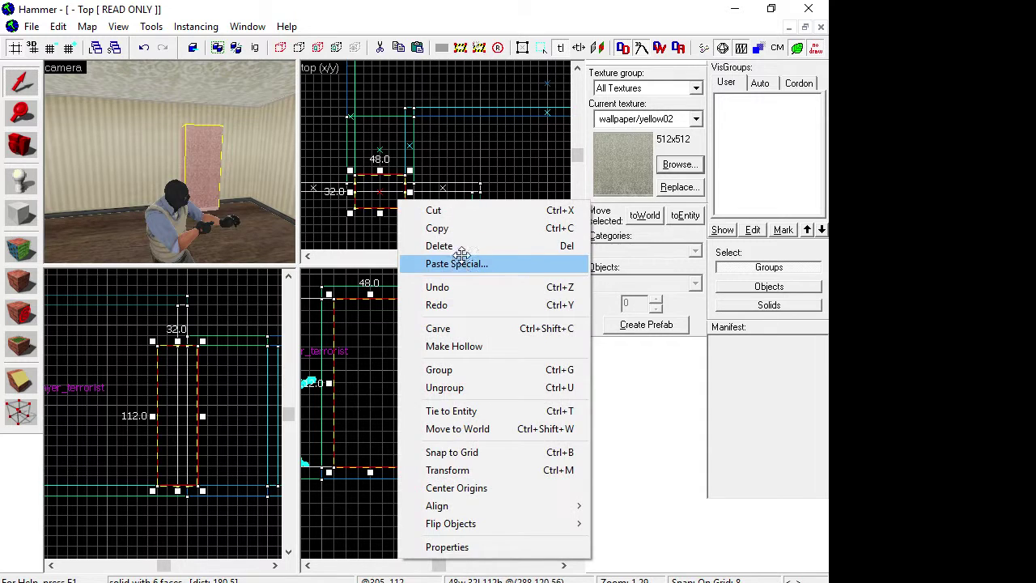
pyautogui.click(461, 247)
# Step: Inspect the carved doorways, the corridor interior and the outside of the map in the 3D view
pyautogui.click(22, 146)
pyautogui.moveTo(216, 179); pyautogui.dragTo(169, 162)
pyautogui.press('w')
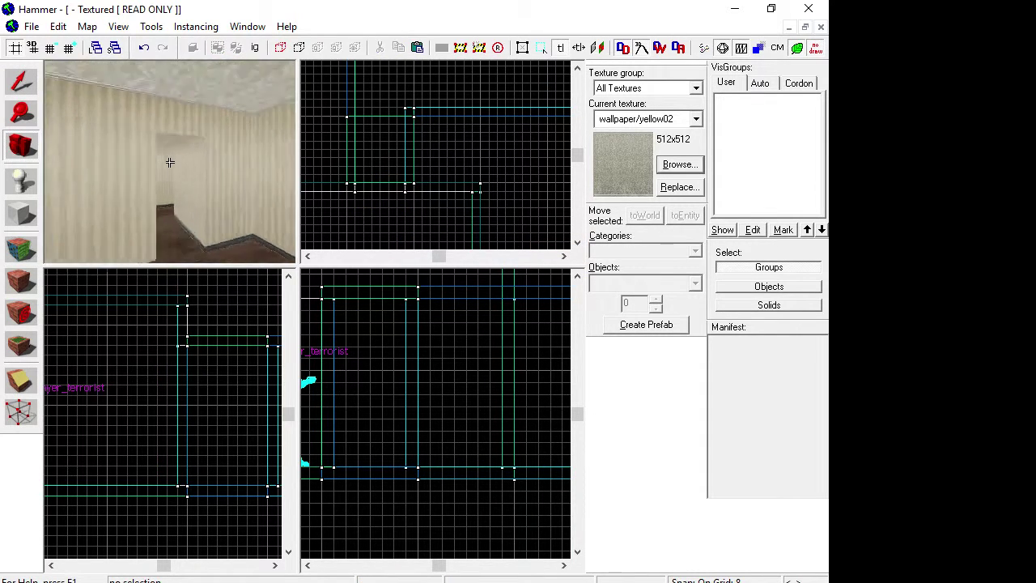
pyautogui.press('w')
pyautogui.press('s')
pyautogui.press('w')
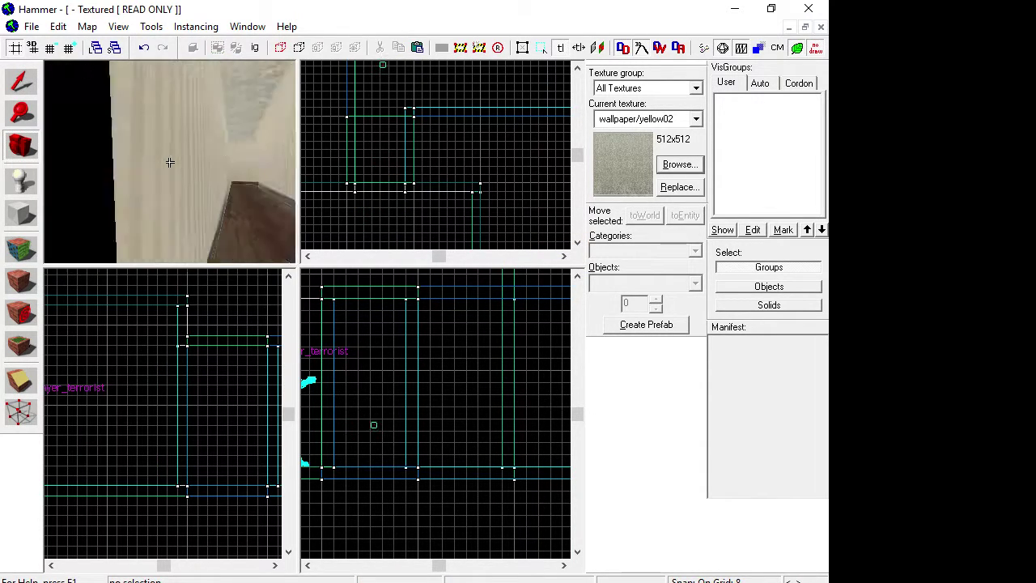
pyautogui.press('w')
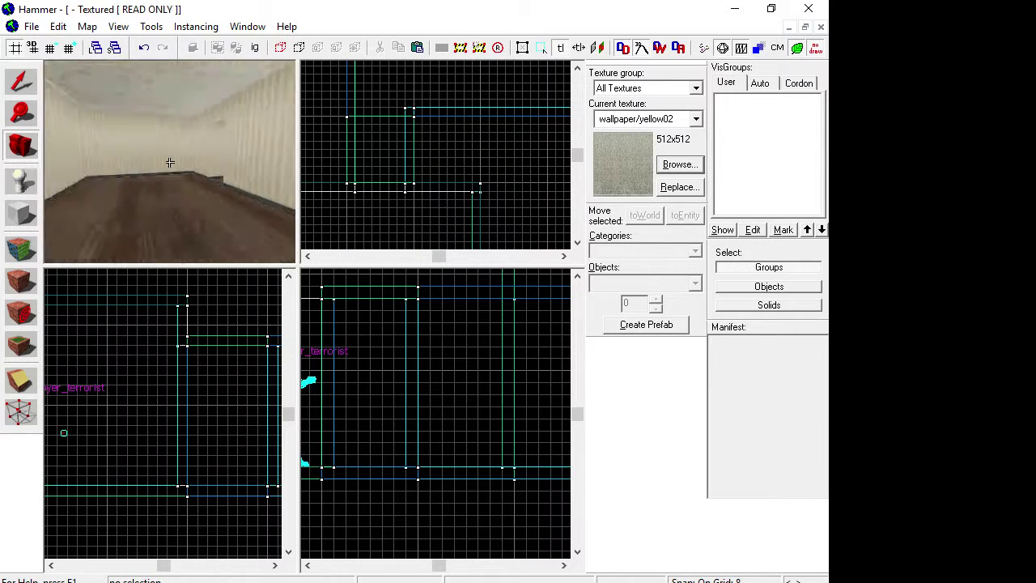
pyautogui.press('s')
pyautogui.press('w')
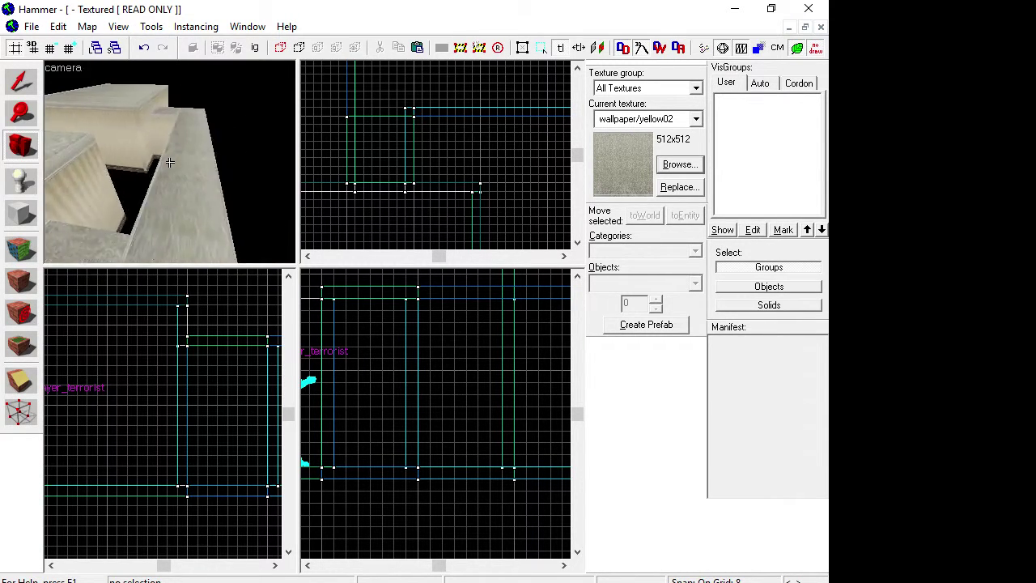
# Step: Place an info_player_counterterrorist entity in the copied room
pyautogui.press('s')
pyautogui.press('w')
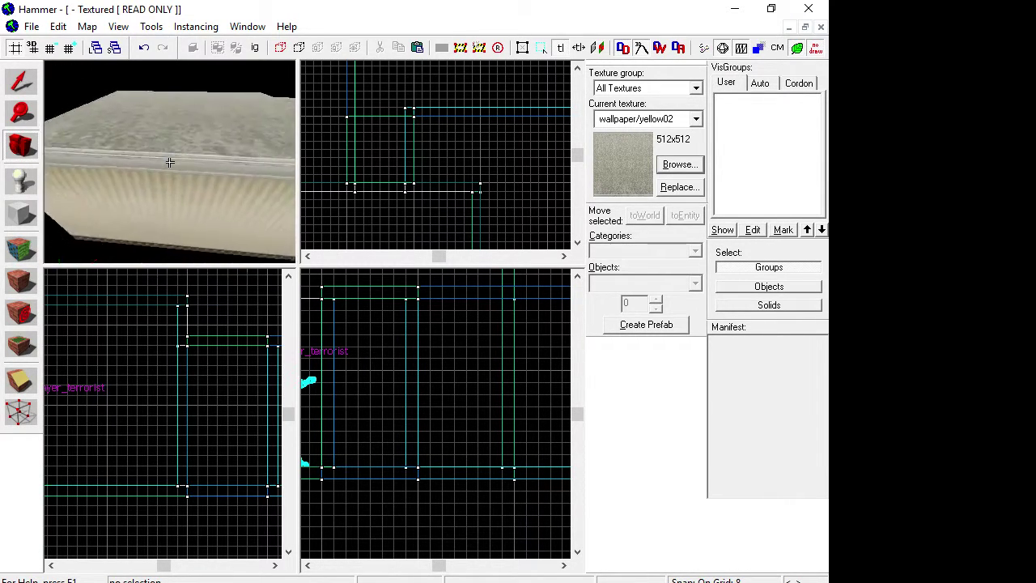
pyautogui.press('w')
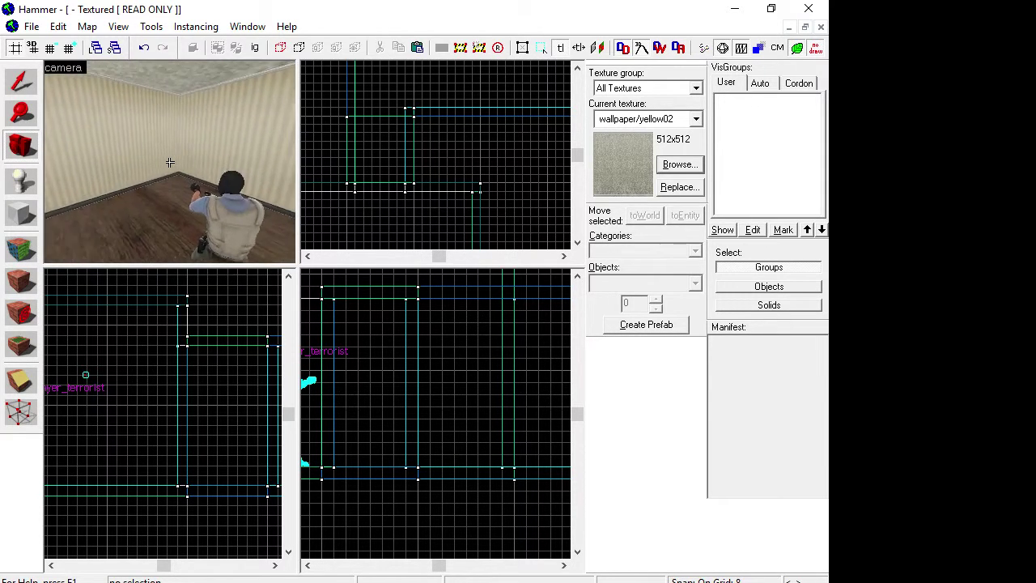
pyautogui.press('w')
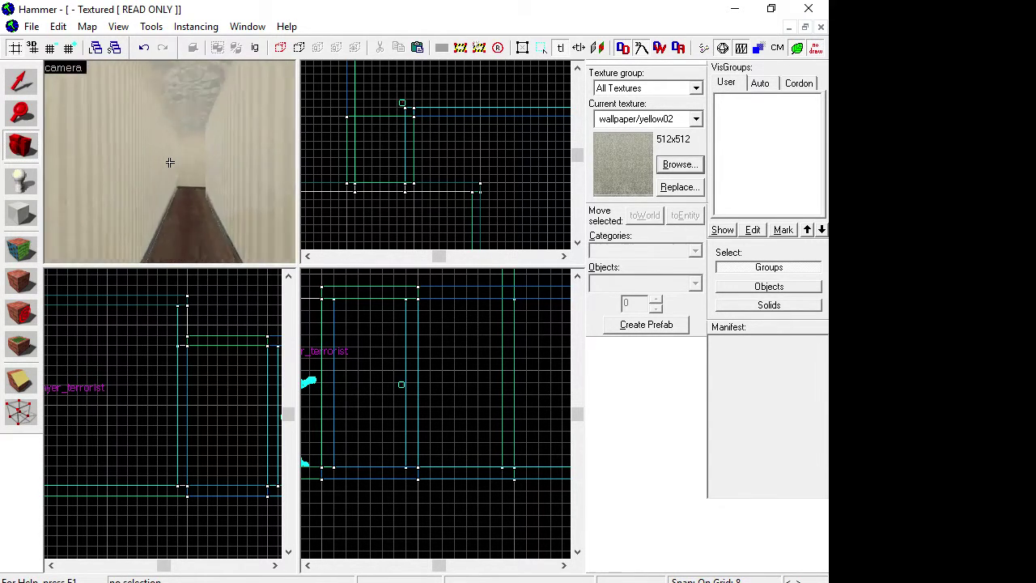
pyautogui.press('w')
pyautogui.press('z')
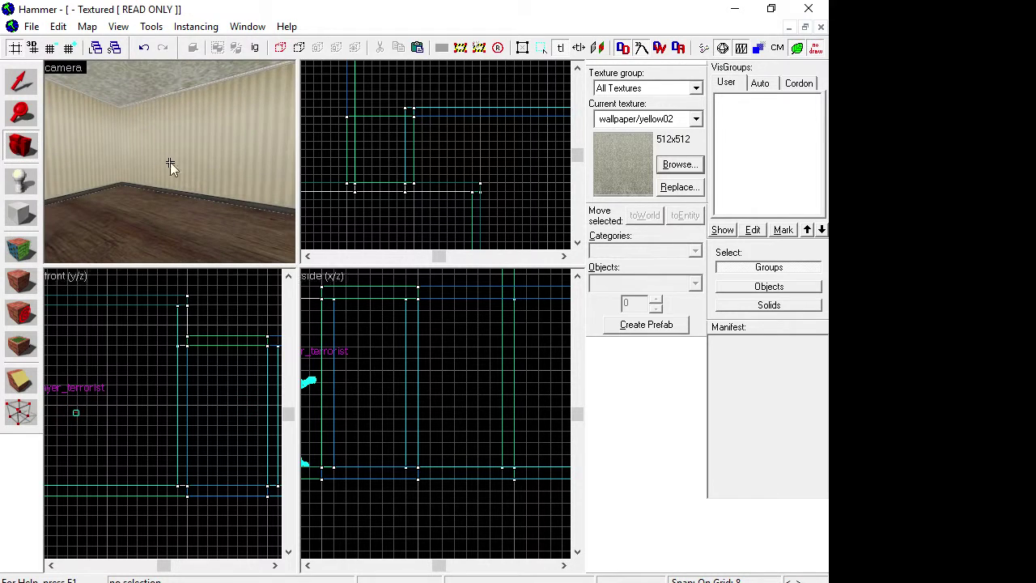
pyautogui.click(24, 183)
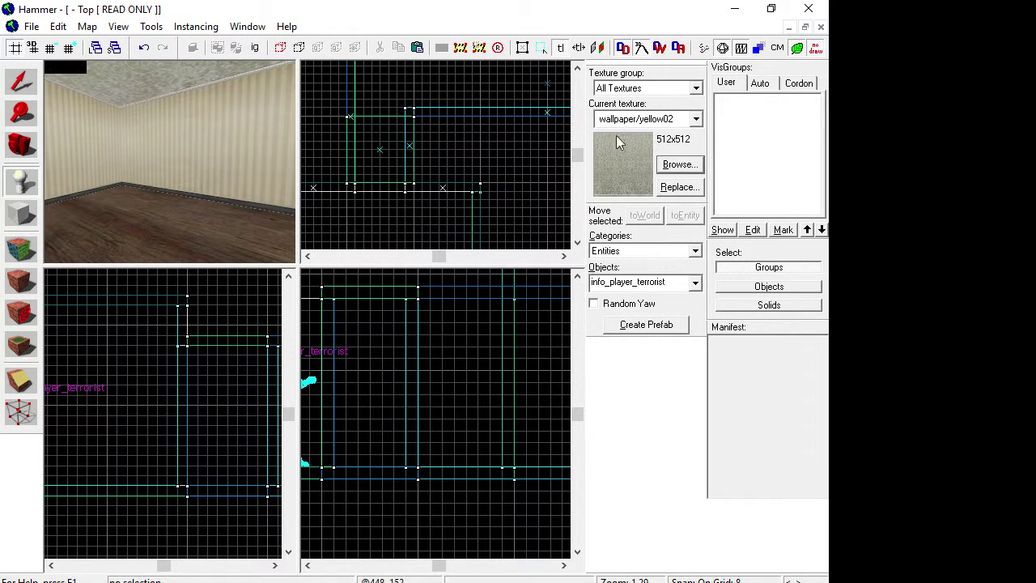
pyautogui.click(695, 284)
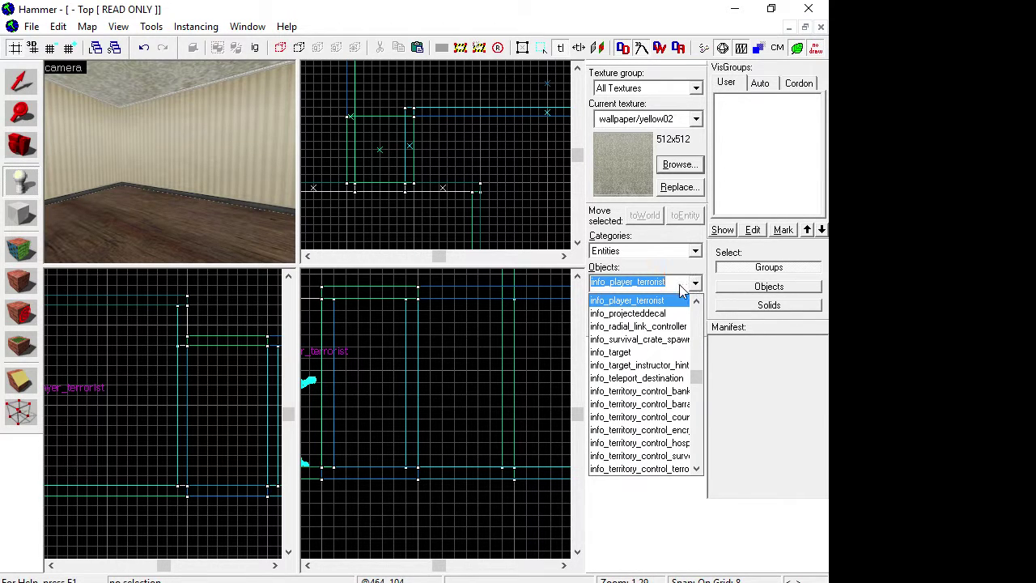
pyautogui.click(670, 285)
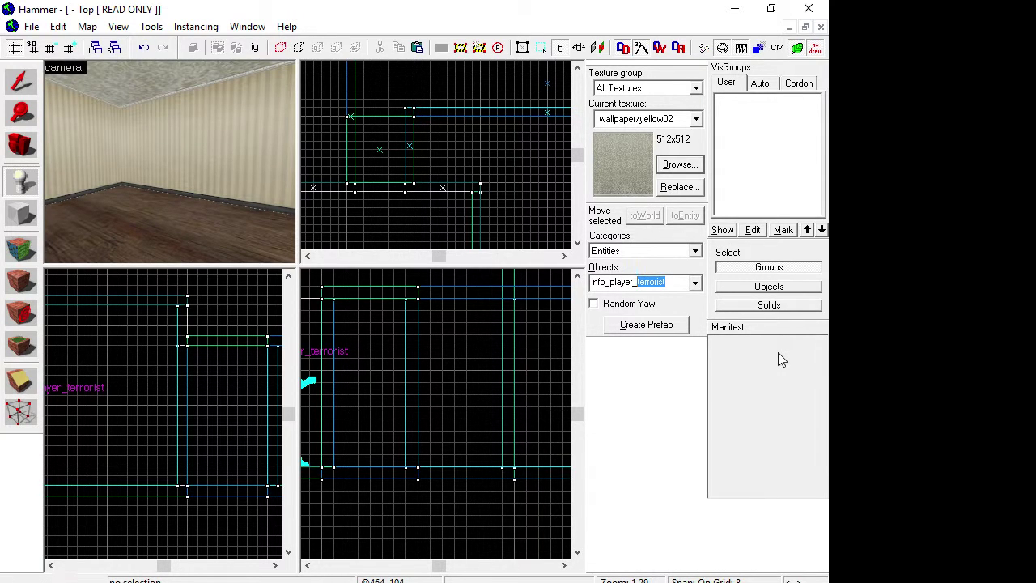
pyautogui.write('c')
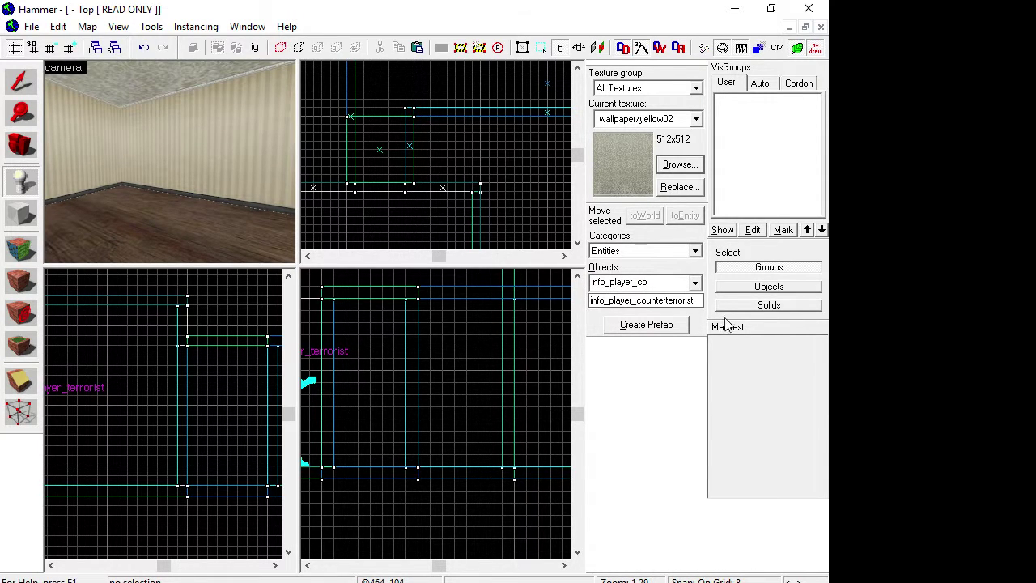
pyautogui.click(641, 301)
pyautogui.click(157, 171)
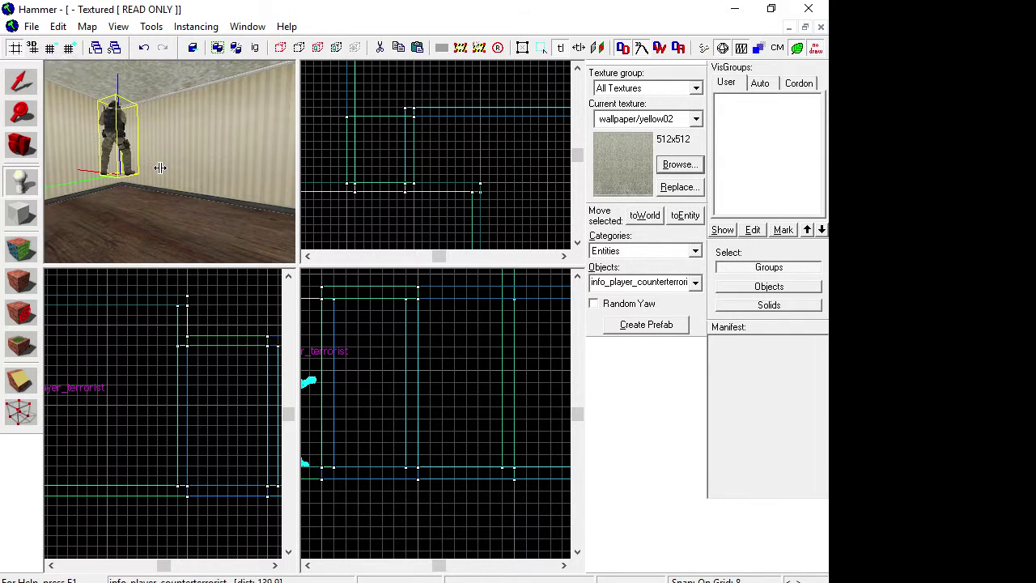
# Step: Lower the counterterrorist spawn onto the copied room's floor and rotate it to face roughly the opposite way
pyautogui.click(19, 84)
pyautogui.scroll(6, 365, 425)
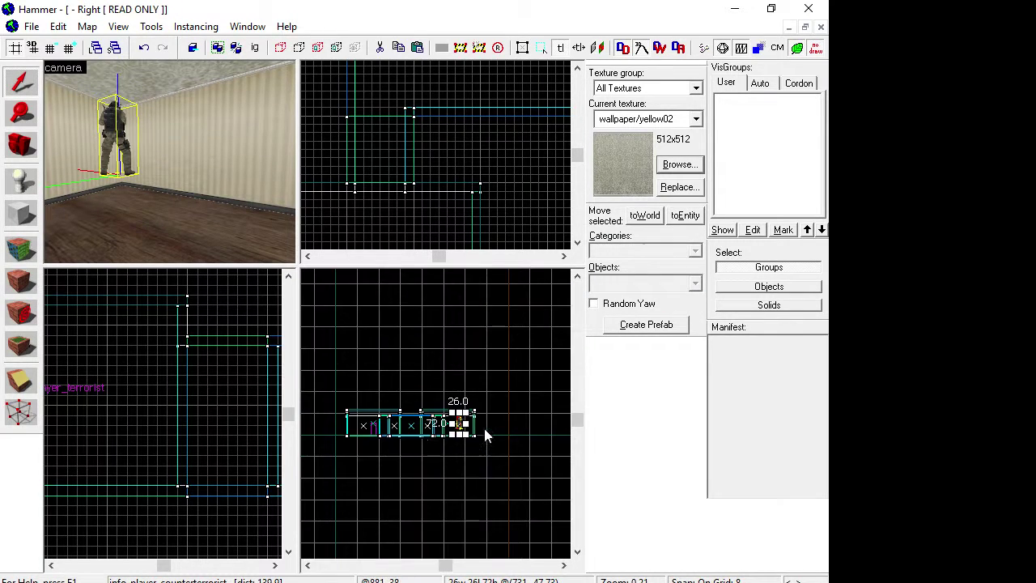
pyautogui.scroll(3, 426, 406)
pyautogui.moveTo(432, 387); pyautogui.dragTo(432, 458)
pyautogui.scroll(6, 437, 111)
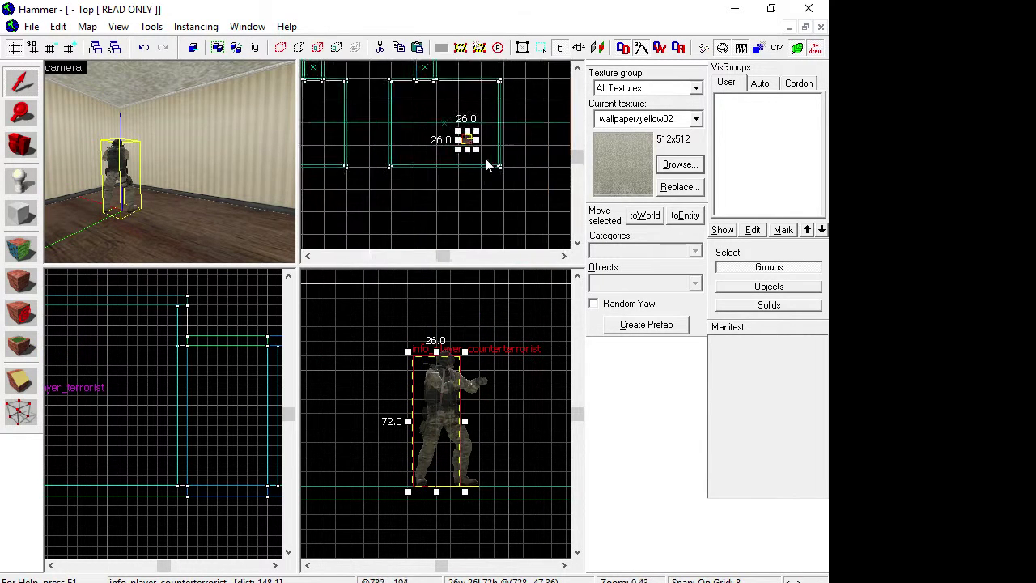
pyautogui.scroll(4, 448, 119)
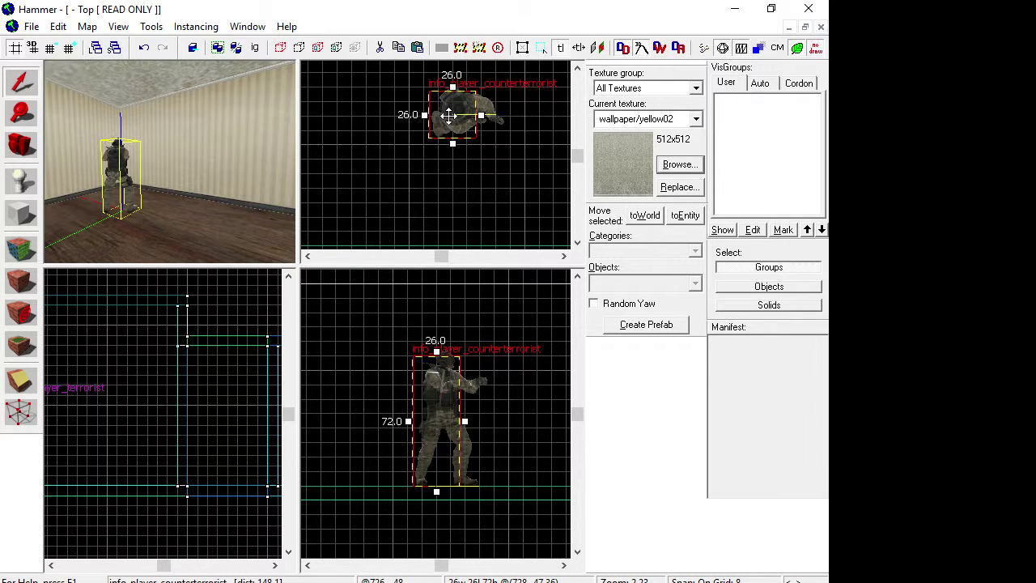
pyautogui.moveTo(480, 144); pyautogui.dragTo(446, 77)
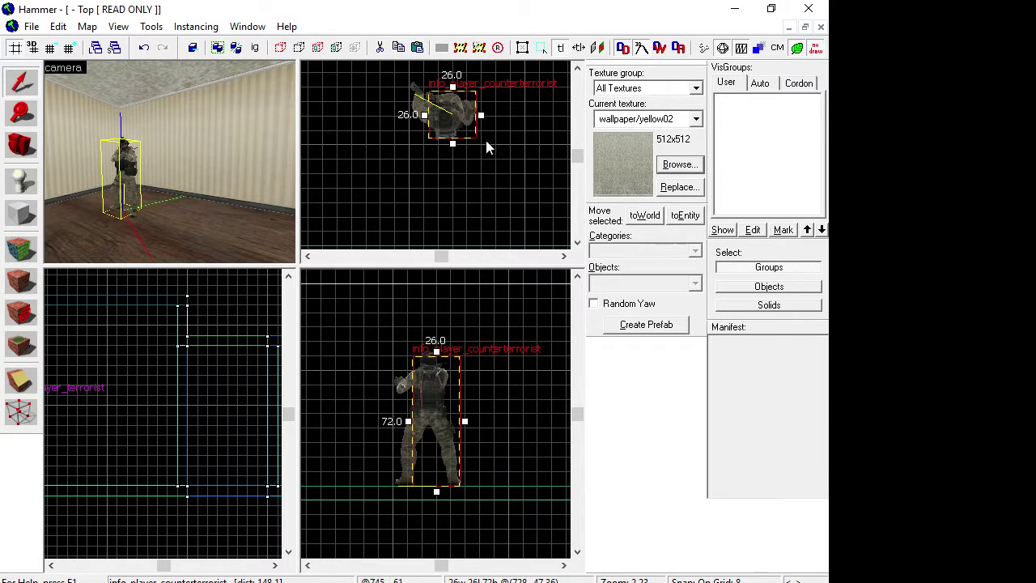
pyautogui.click(472, 118)
pyautogui.moveTo(482, 144); pyautogui.dragTo(518, 219)
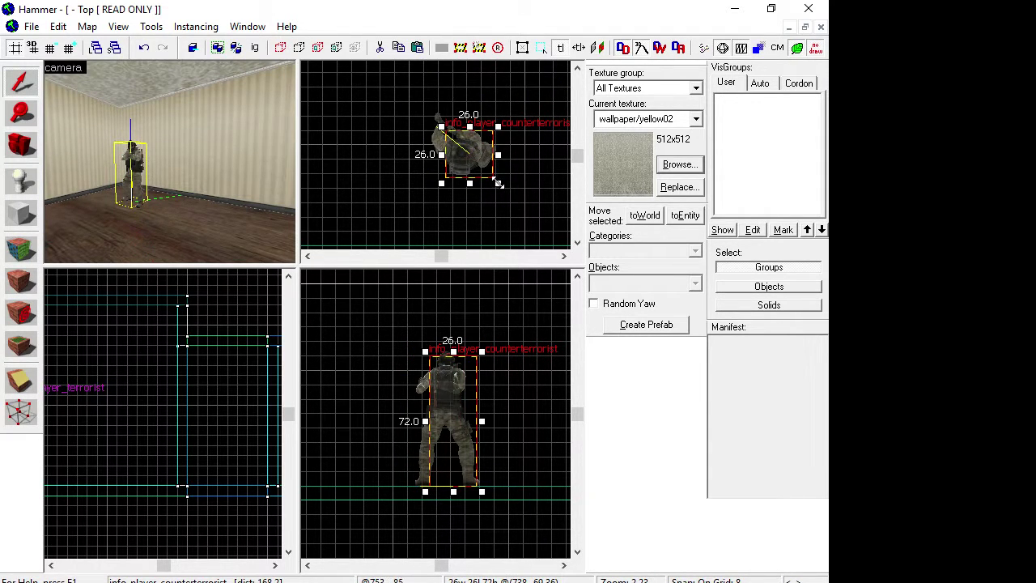
pyautogui.hotkey('ctrl', 'z')
# Step: Place a light entity in an upper corner of the original room, just below the ceiling
pyautogui.click(16, 158)
pyautogui.moveTo(105, 161); pyautogui.dragTo(170, 163)
pyautogui.click(31, 182)
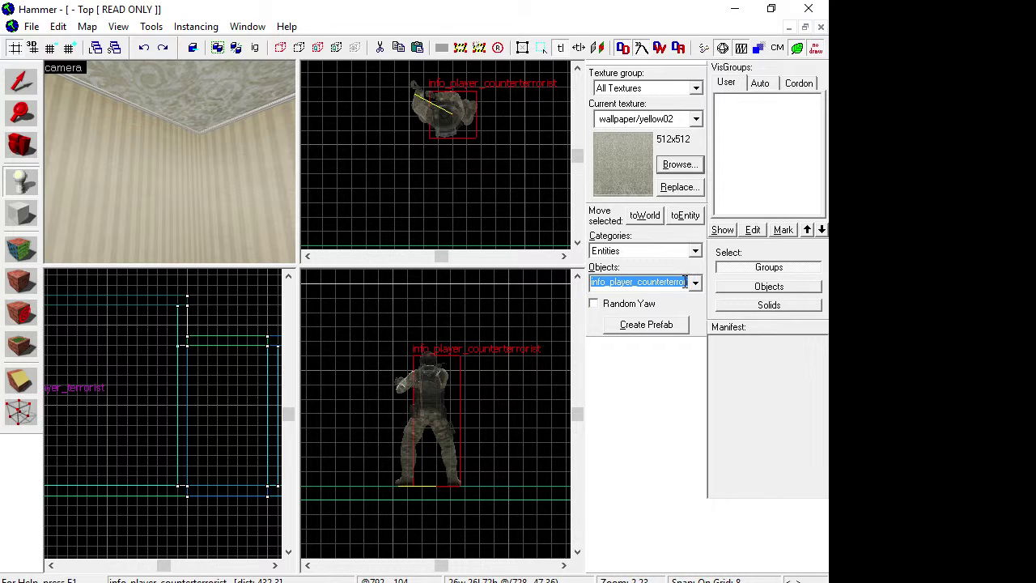
pyautogui.write('light')
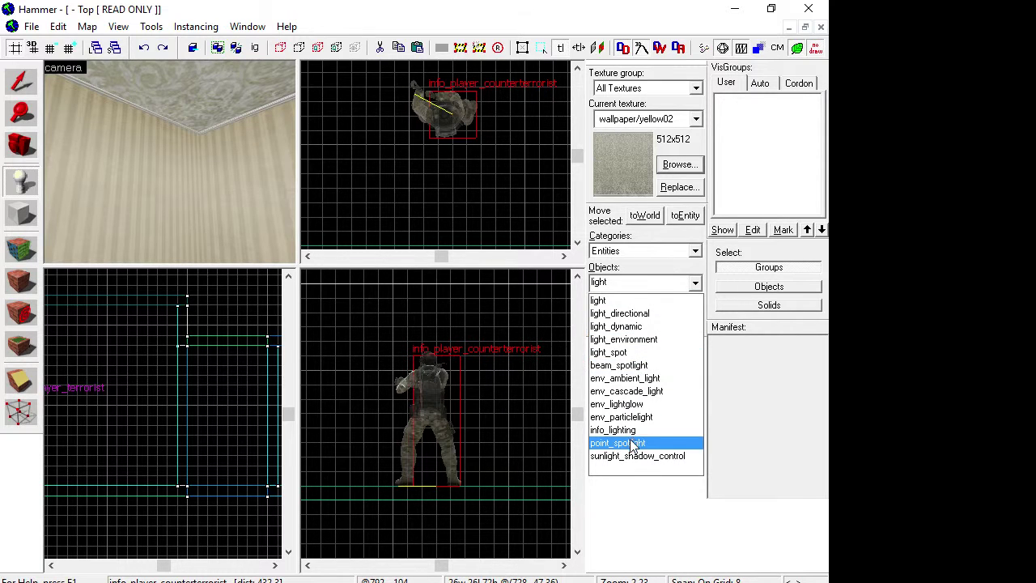
pyautogui.click(637, 299)
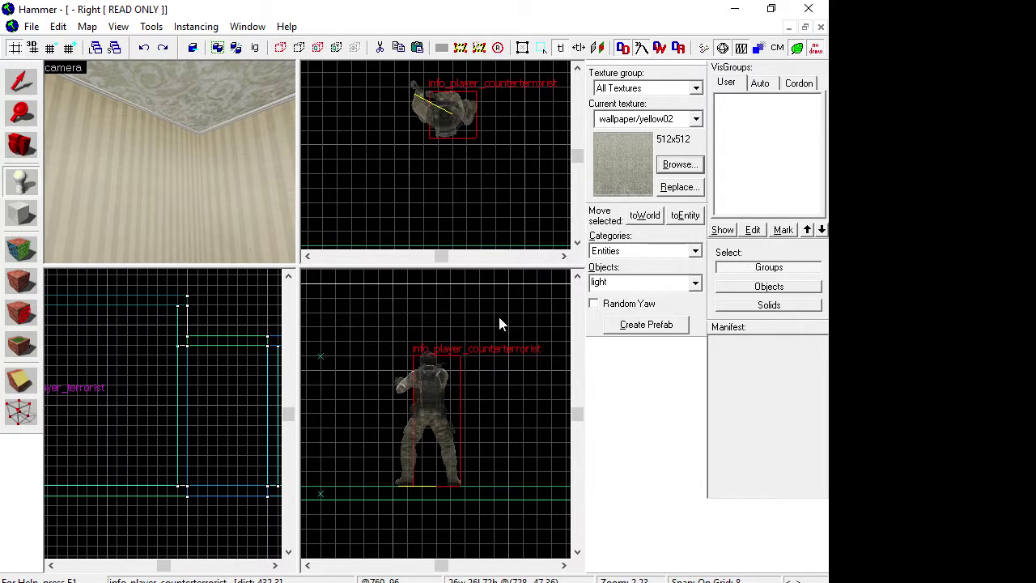
pyautogui.click(196, 146)
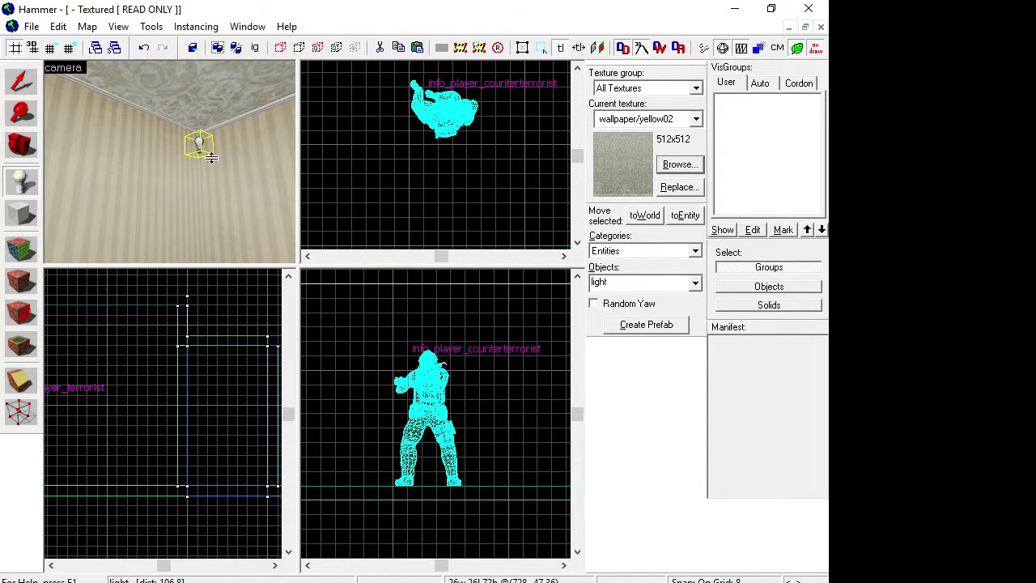
# Step: Place a light entity near the ceiling at the corridor's corner on the original room's side
pyautogui.click(16, 155)
pyautogui.moveTo(169, 162); pyautogui.dragTo(170, 162)
pyautogui.press('w')
pyautogui.press('s')
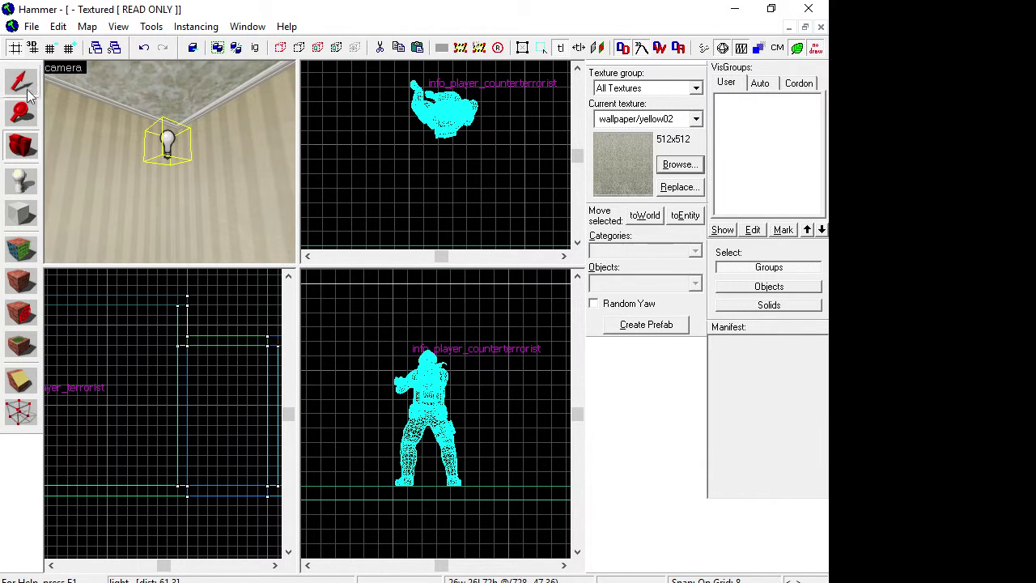
pyautogui.moveTo(180, 202); pyautogui.dragTo(169, 162)
pyautogui.press('w')
pyautogui.press('z')
pyautogui.hotkey('shift', 'e')
pyautogui.click(179, 132)
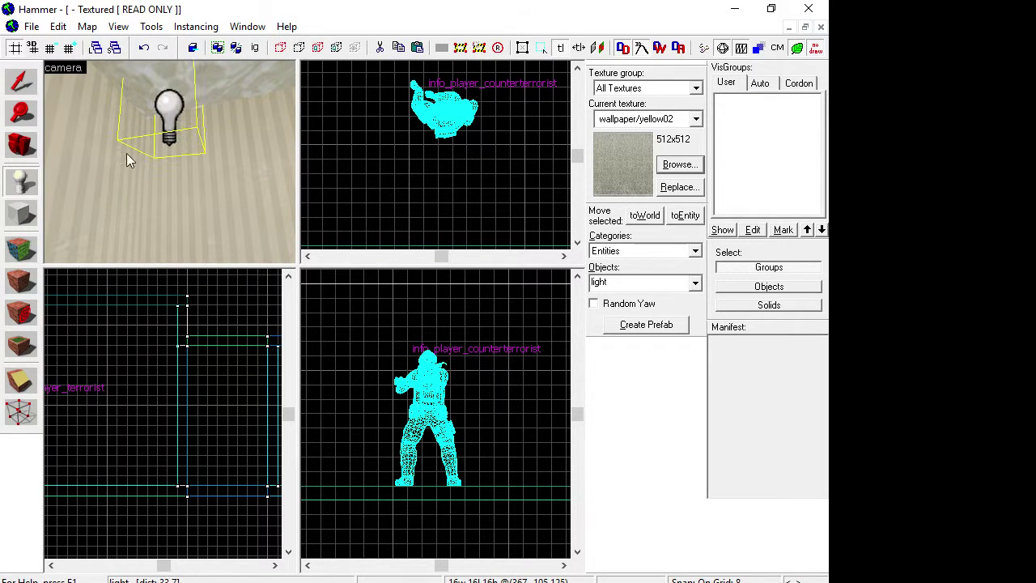
# Step: Place another light entity near the ceiling at the corridor's corner on the copied room's side
pyautogui.click(21, 146)
pyautogui.press('z')
pyautogui.press('z')
pyautogui.hotkey('shift', 'e')
pyautogui.click(153, 106)
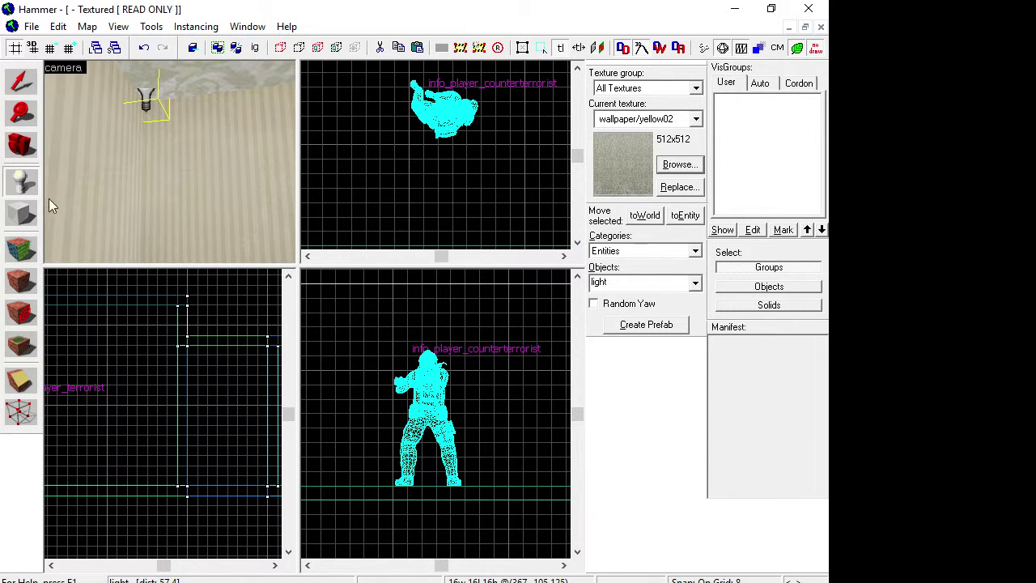
# Step: Move the corridor light on the copied room's side flush against the ceiling and the outer wall
pyautogui.click(17, 87)
pyautogui.scroll(5, 354, 324)
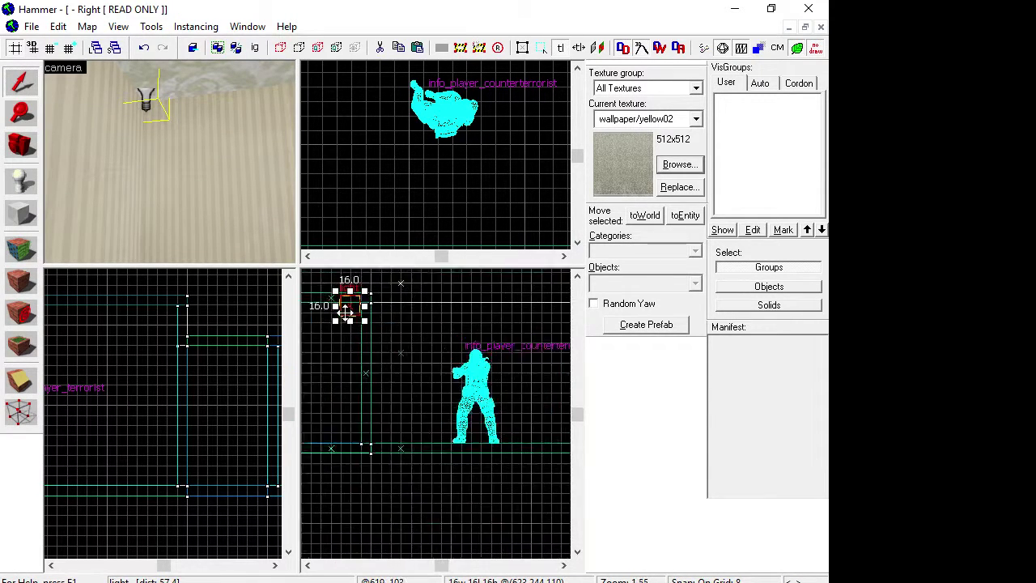
pyautogui.moveTo(353, 306); pyautogui.dragTo(365, 320)
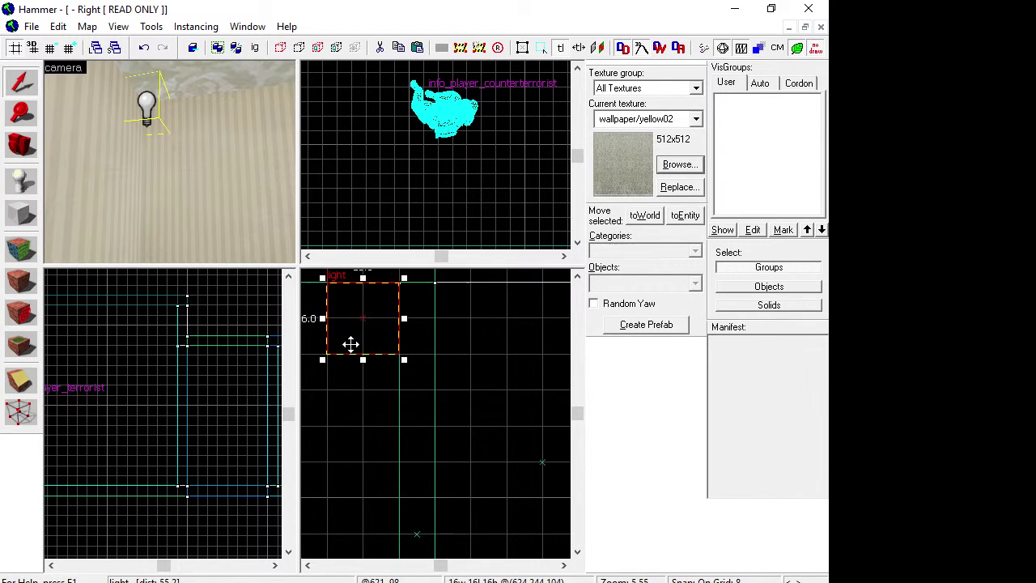
# Step: Move the corridor light on the original room's side flush against the ceiling and the outer wall
pyautogui.scroll(-6, 351, 345)
pyautogui.scroll(-2, 360, 347)
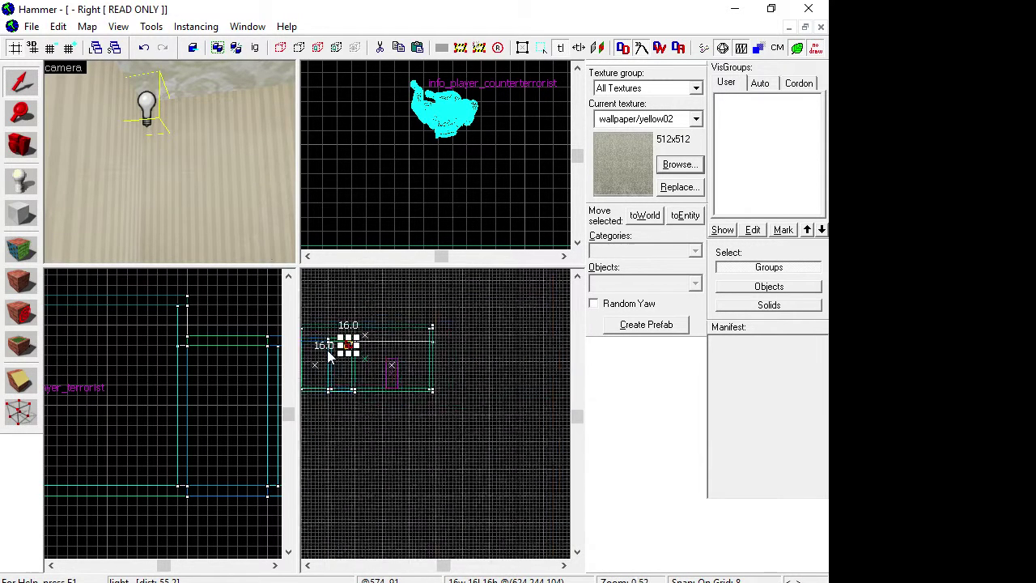
pyautogui.scroll(7, 381, 356)
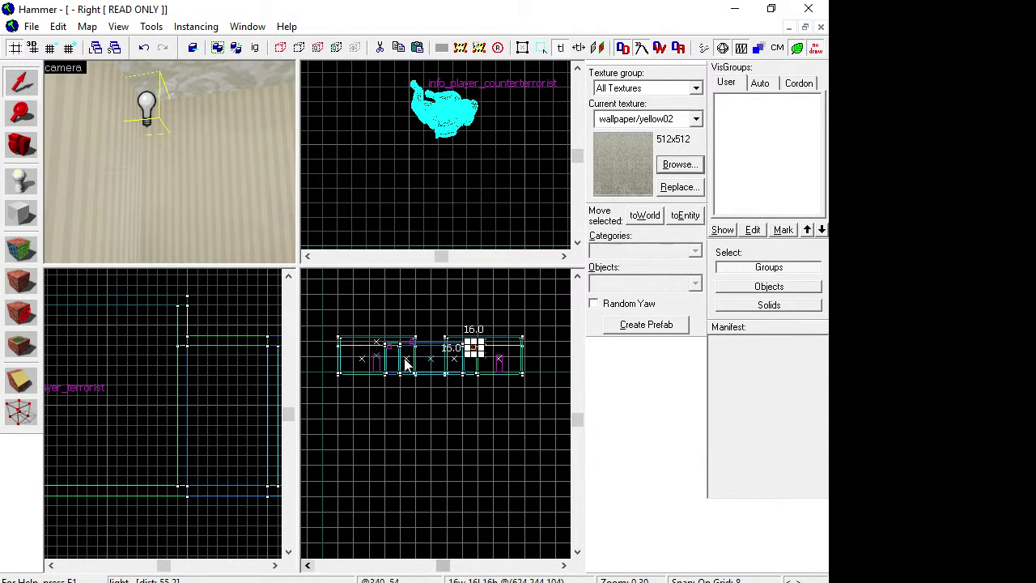
pyautogui.moveTo(384, 323); pyautogui.dragTo(374, 326)
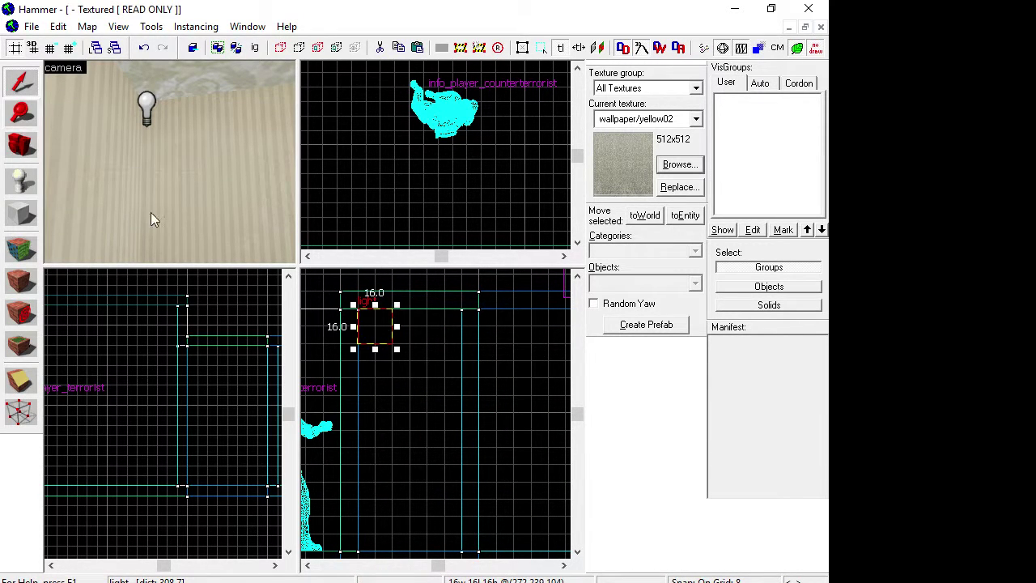
# Step: Place a light entity in an upper corner of the copied room
pyautogui.click(17, 149)
pyautogui.moveTo(168, 162); pyautogui.dragTo(170, 163)
pyautogui.press('z')
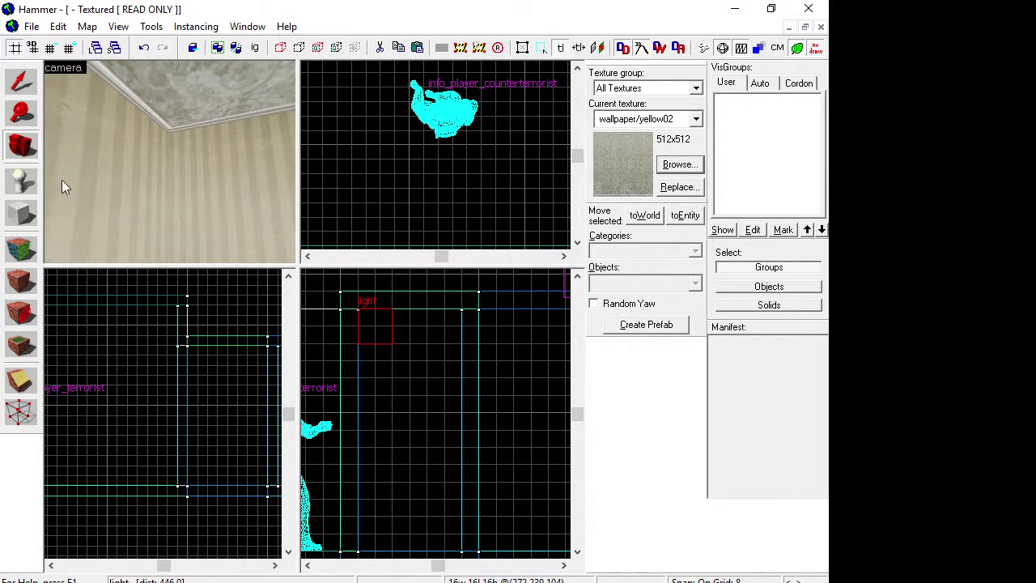
pyautogui.hotkey('shift', 'e')
# Step: Move the original room's light flush against its ceiling and side wall
pyautogui.click(21, 81)
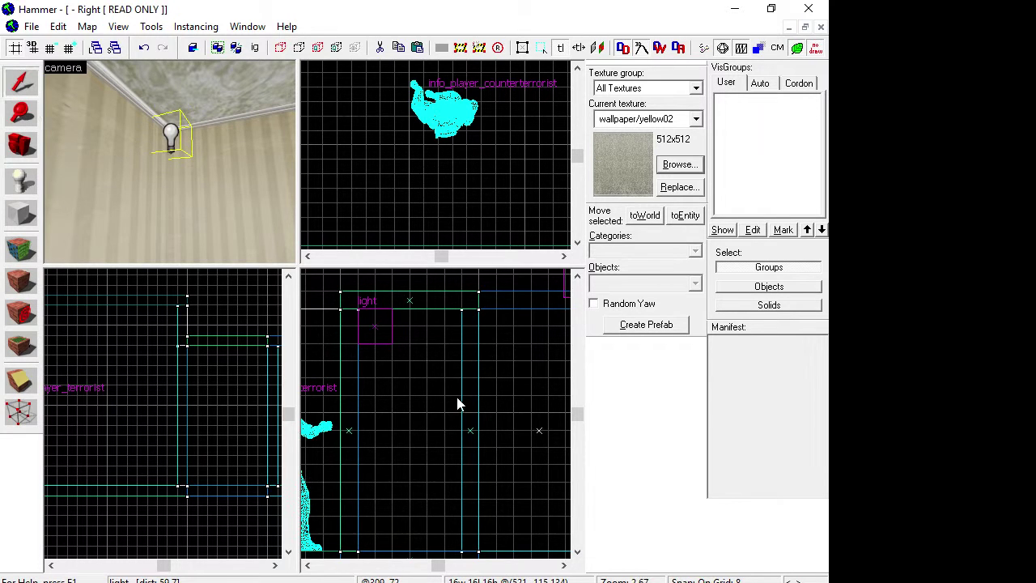
pyautogui.scroll(-4, 459, 406)
pyautogui.scroll(5, 489, 385)
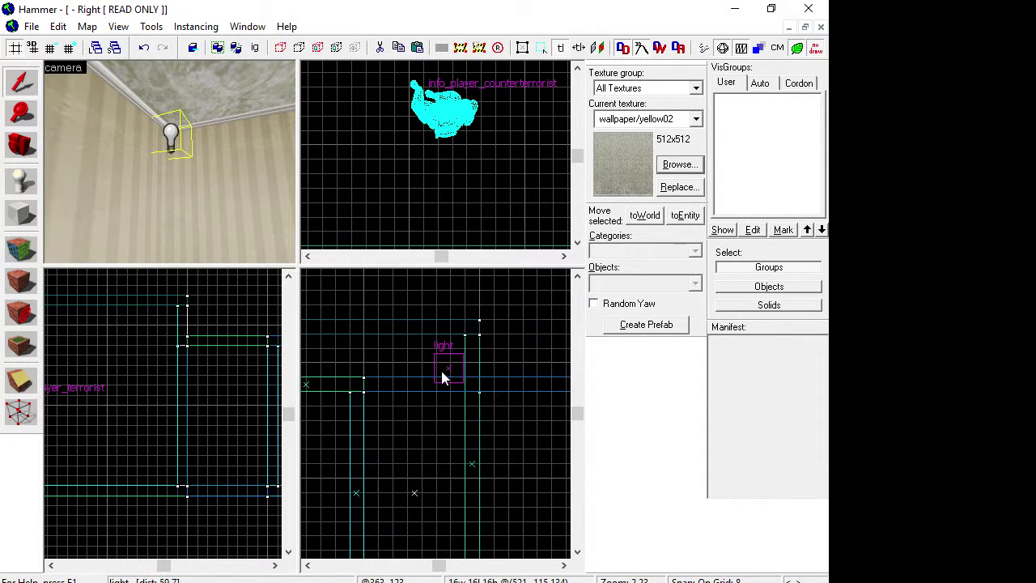
pyautogui.moveTo(452, 367); pyautogui.dragTo(455, 346)
# Step: Move the copied room's light flush against its ceiling and side wall
pyautogui.scroll(-8, 474, 394)
pyautogui.click(565, 565)
pyautogui.click(565, 565)
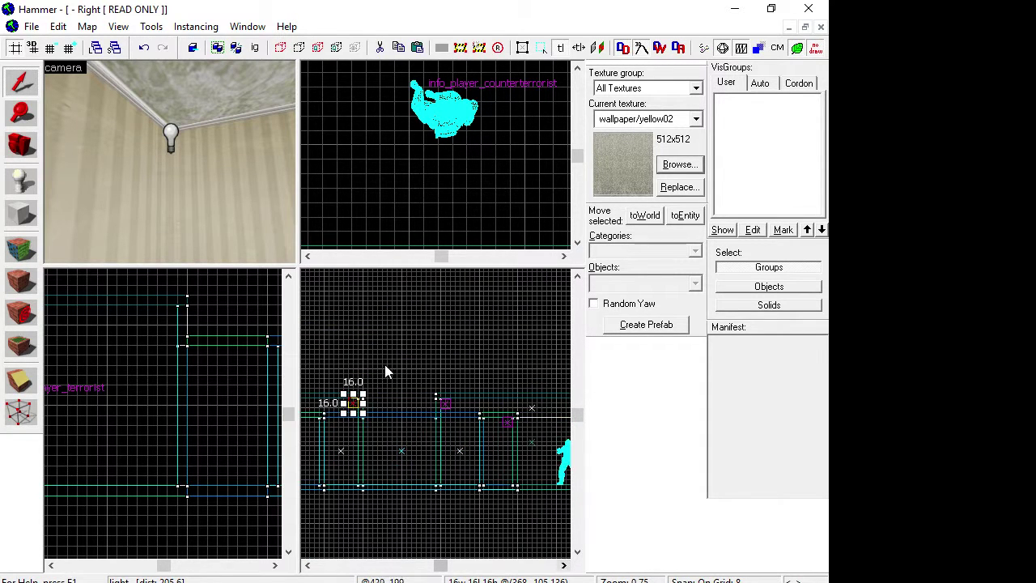
pyautogui.scroll(5, 522, 452)
pyautogui.click(510, 436)
pyautogui.moveTo(508, 435); pyautogui.dragTo(505, 429)
# Step: Inspect the rooms with their lights and player spawns in the 3D view
pyautogui.moveTo(146, 158); pyautogui.dragTo(170, 162)
pyautogui.press('w')
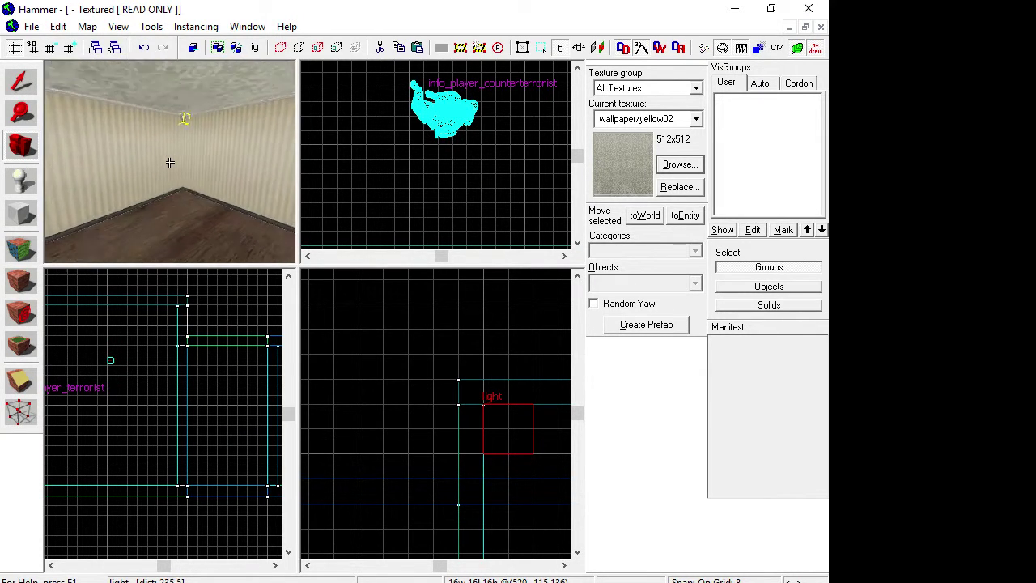
pyautogui.press('w')
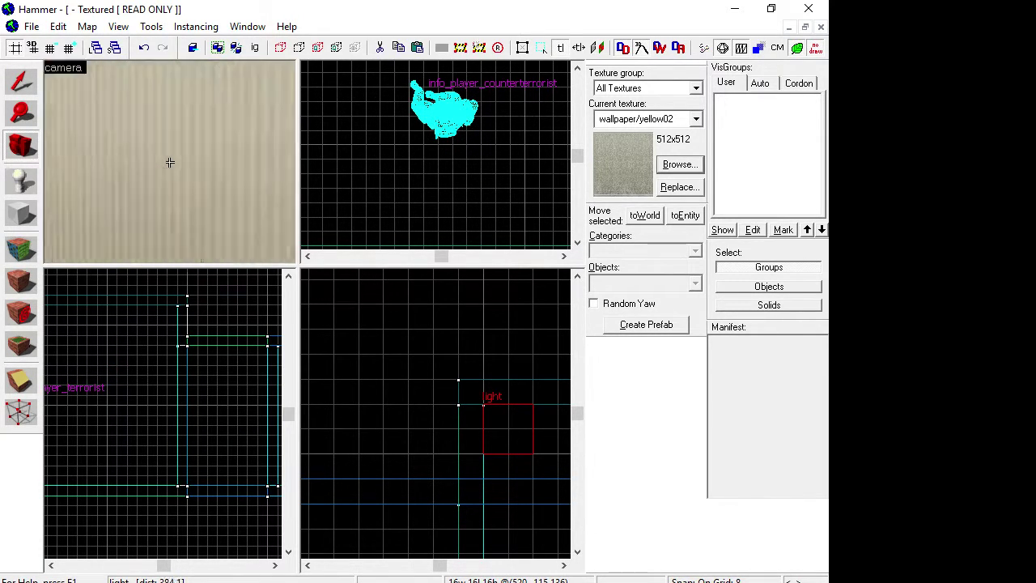
pyautogui.press('s')
pyautogui.press('w')
pyautogui.moveTo(170, 163); pyautogui.dragTo(173, 169)
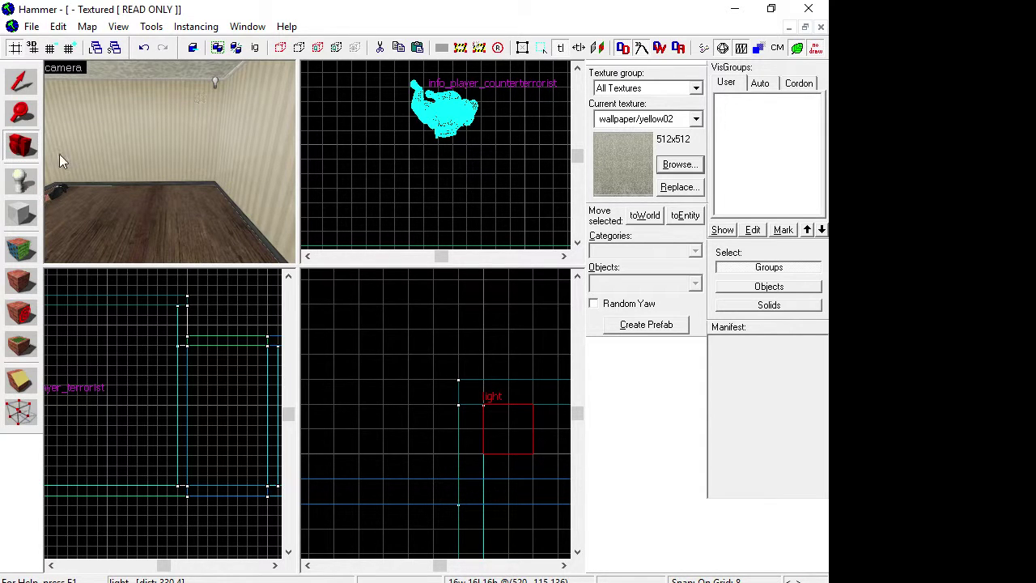
pyautogui.press('z')
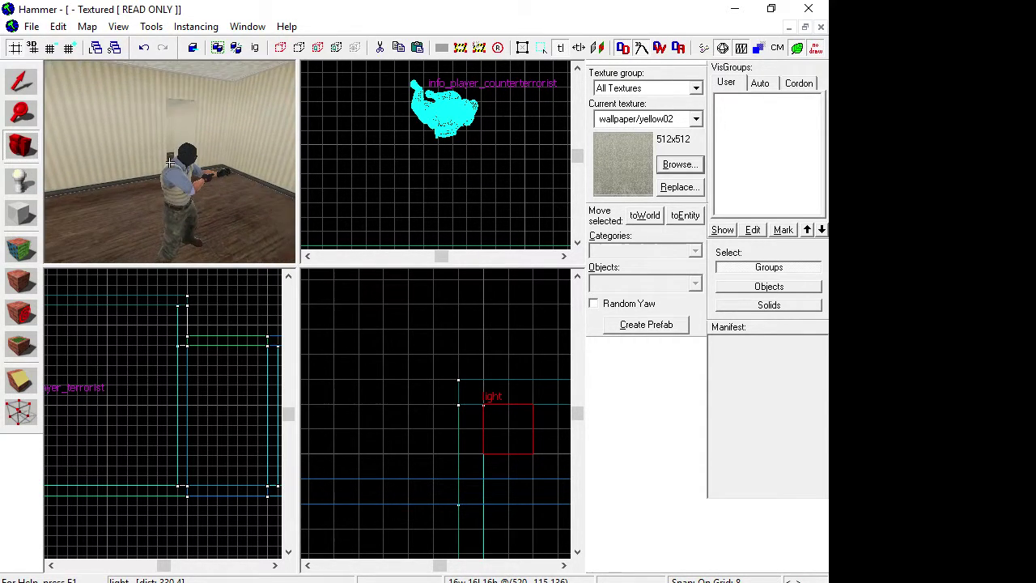
pyautogui.moveTo(170, 163); pyautogui.dragTo(170, 163)
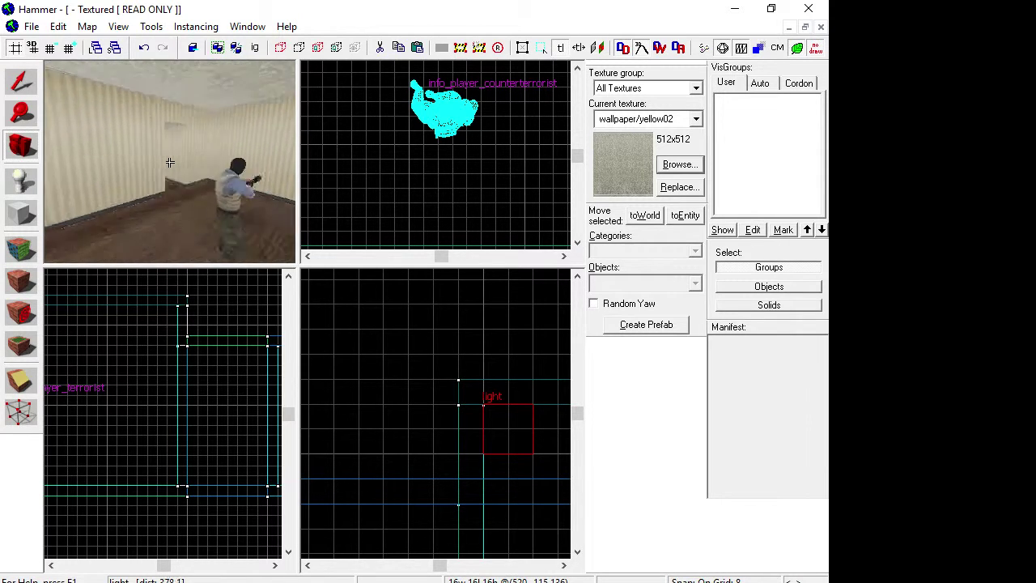
# Step: Examine the wallpapered room around the player spawn and its corner light from several camera angles
pyautogui.press('w')
pyautogui.press('w')
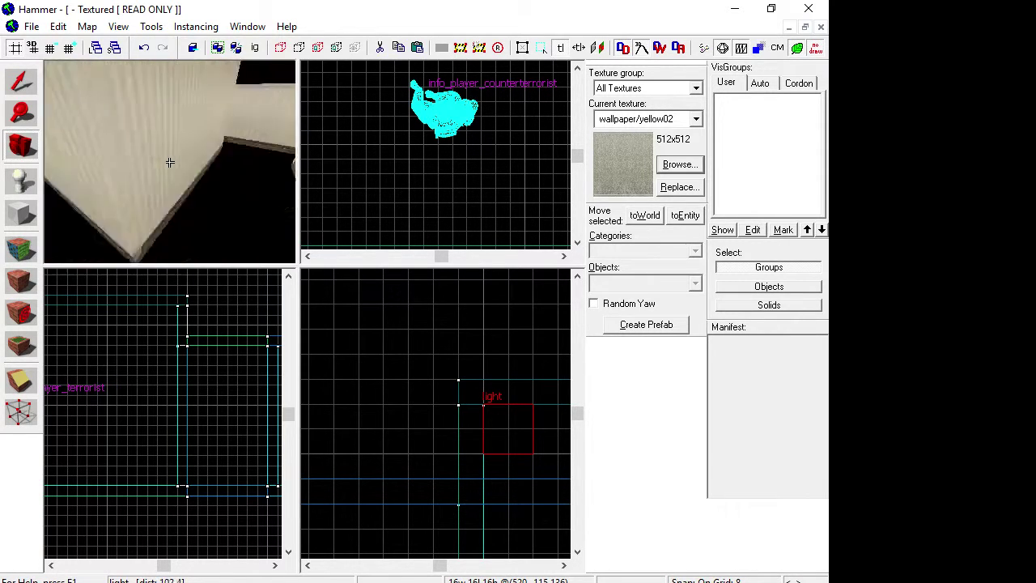
pyautogui.press('s')
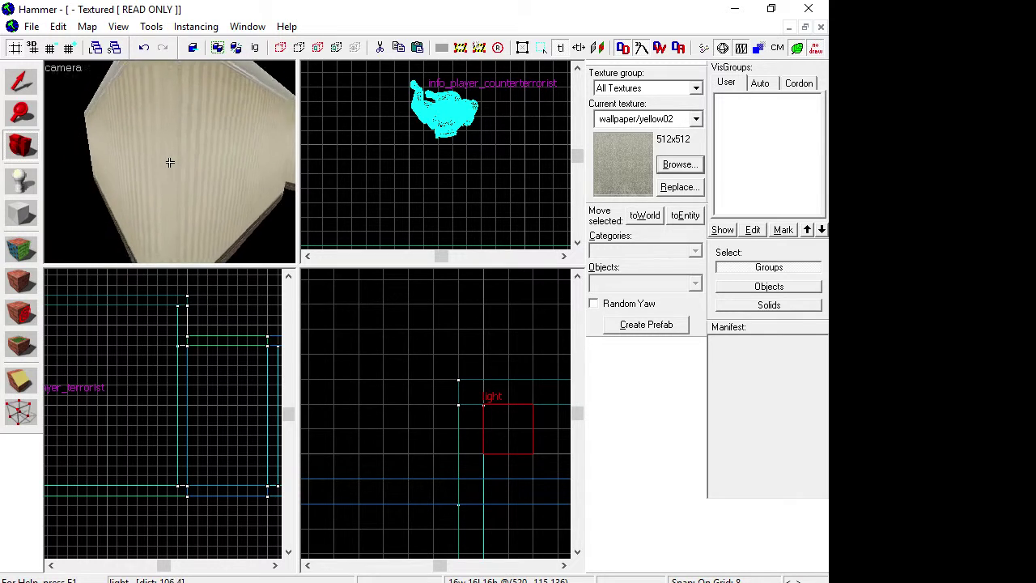
pyautogui.press('Left')
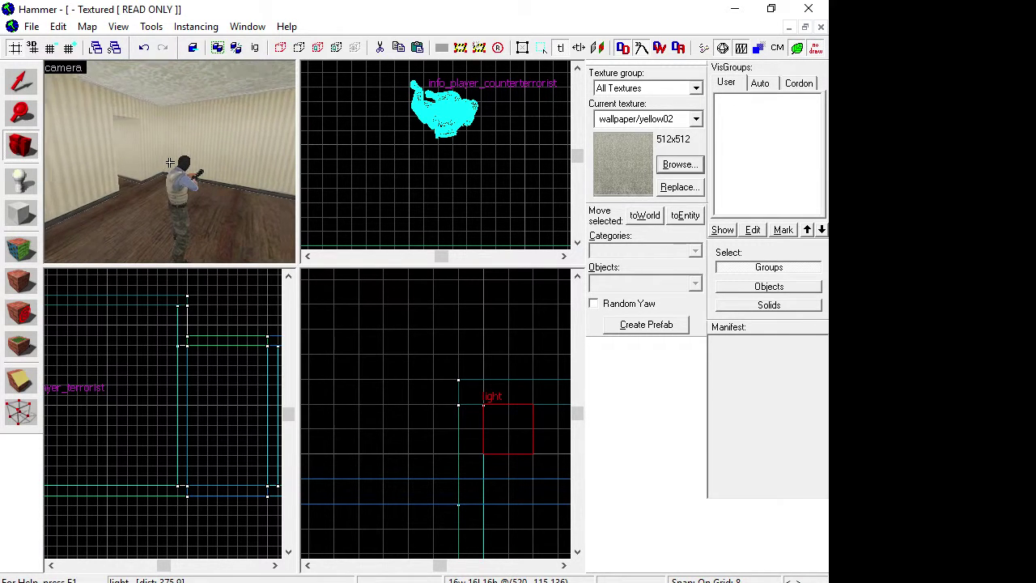
pyautogui.press('Right')
pyautogui.press('Right')
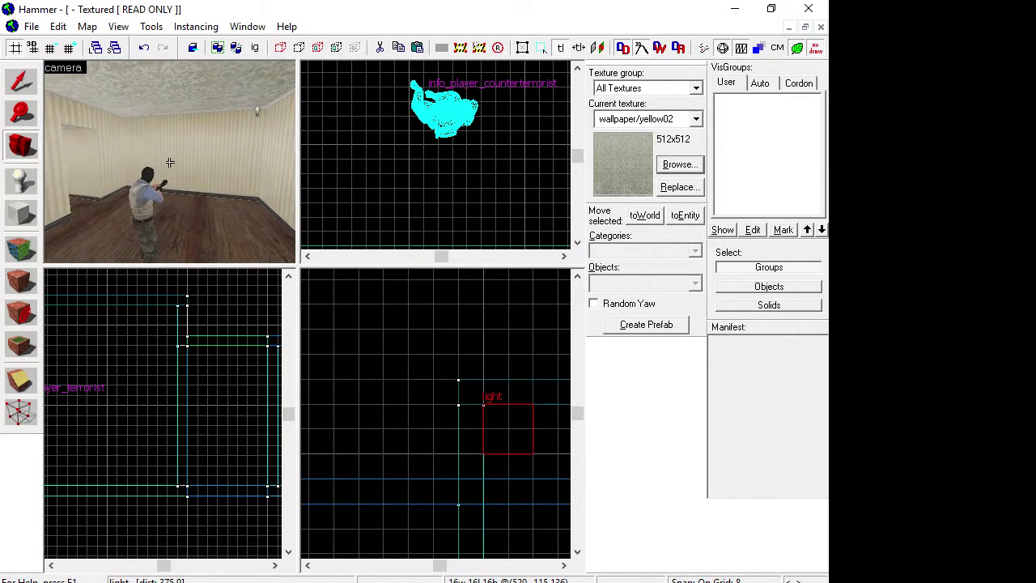
pyautogui.press('w')
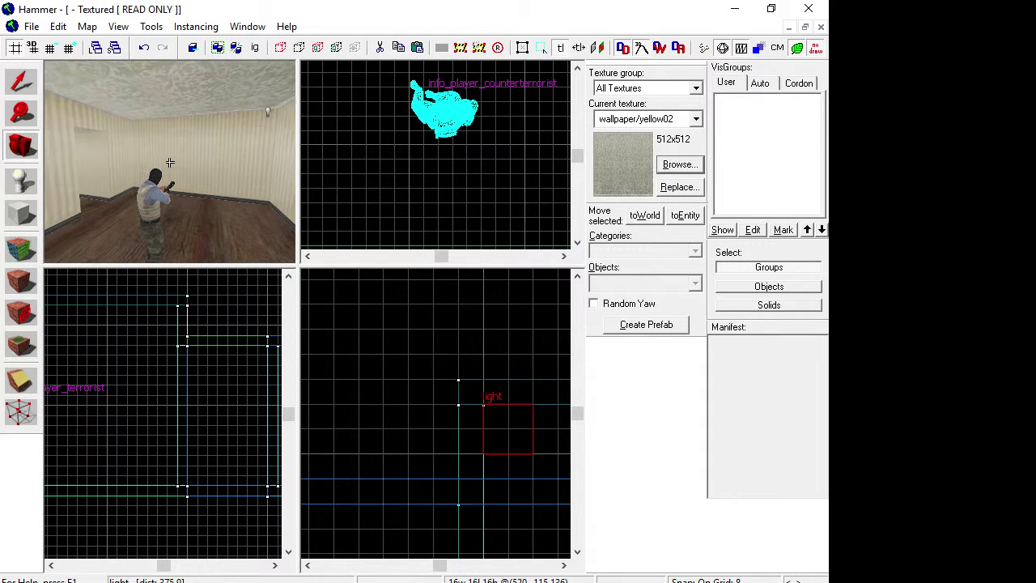
pyautogui.press('Left')
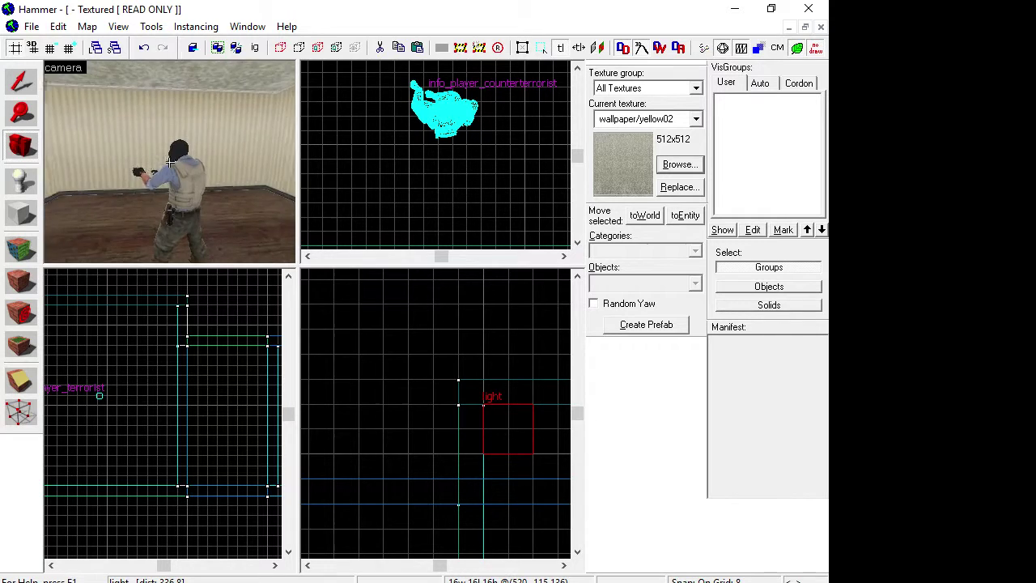
# Step: Save the map as test1 in the sdk_content maps folder
pyautogui.click(31, 26)
pyautogui.moveTo(187, 143)
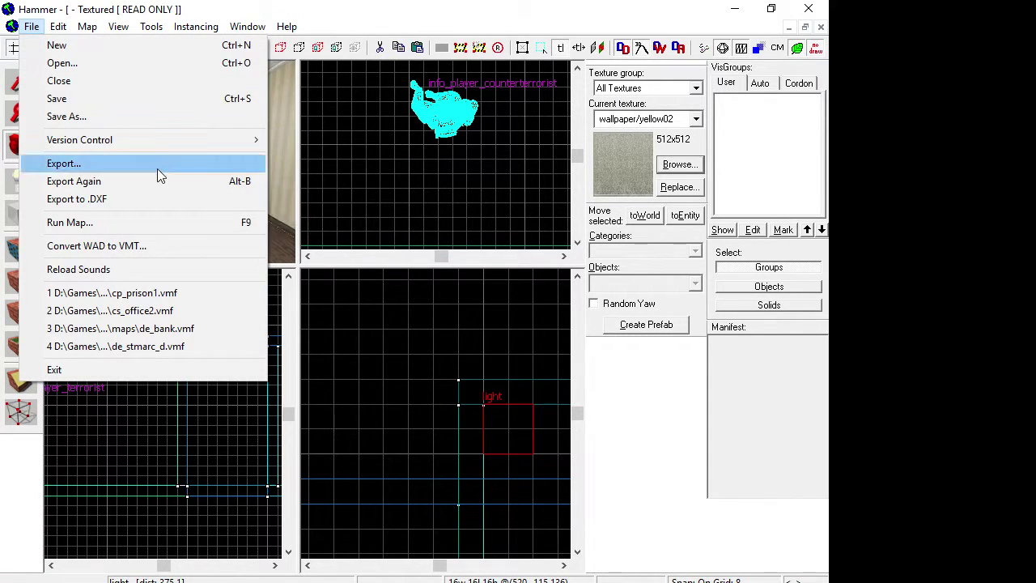
pyautogui.click(128, 117)
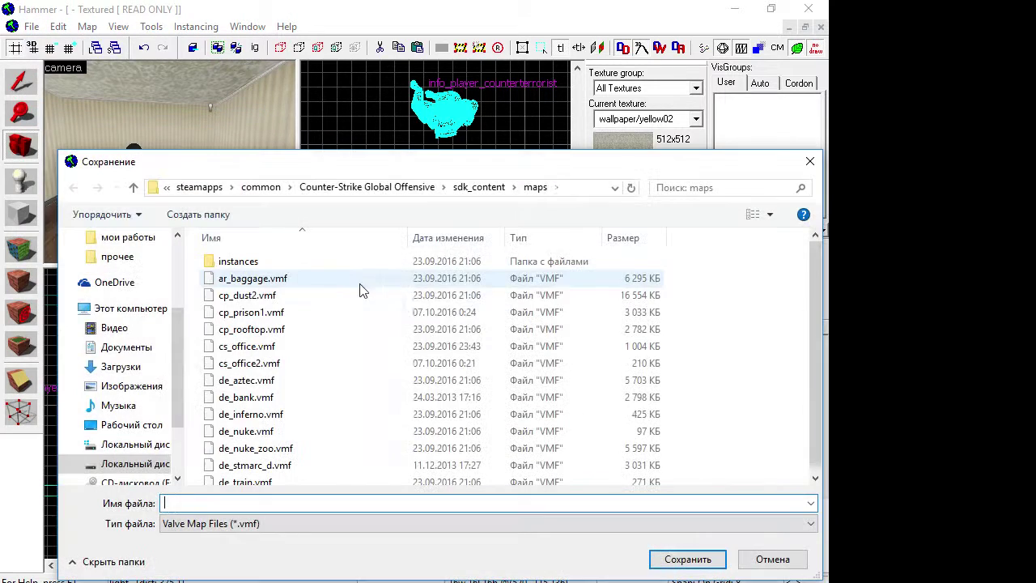
pyautogui.moveTo(409, 152); pyautogui.dragTo(408, 67)
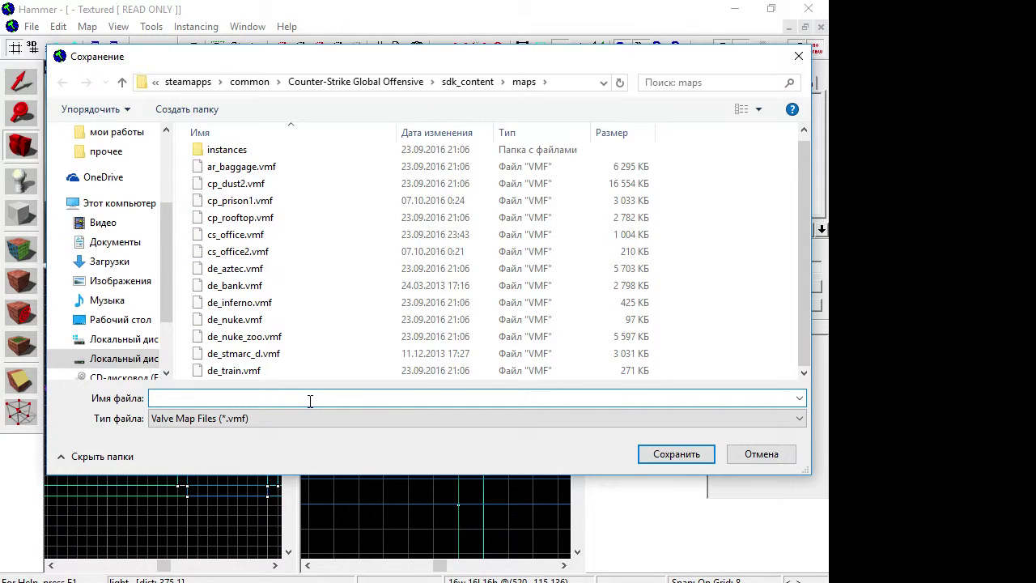
pyautogui.write('test1')
pyautogui.click(666, 457)
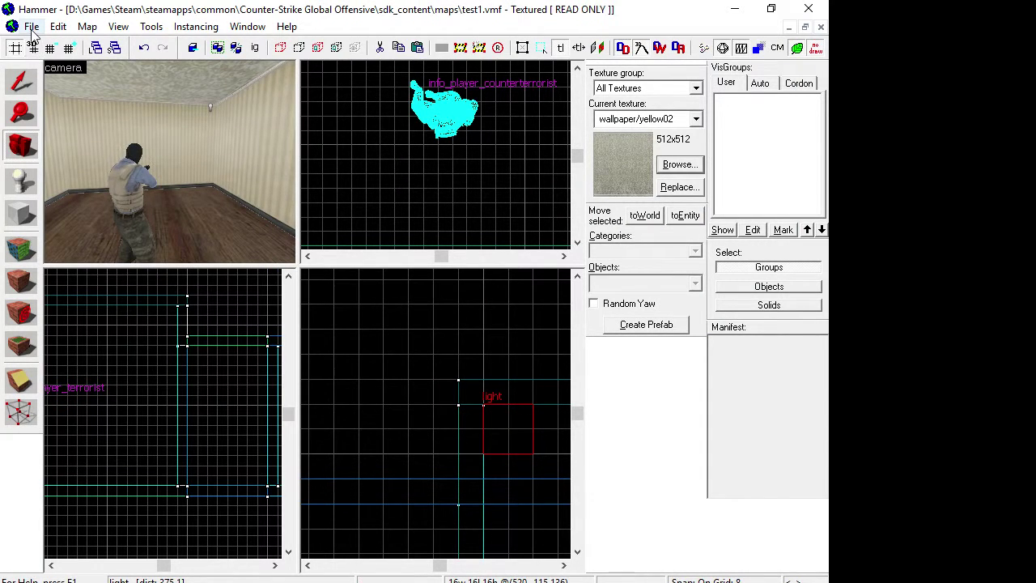
# Step: Compile the map with BSP, VIS and RAD set to Normal and waiting for a keypress enabled, and close the compile console
pyautogui.press('F9')
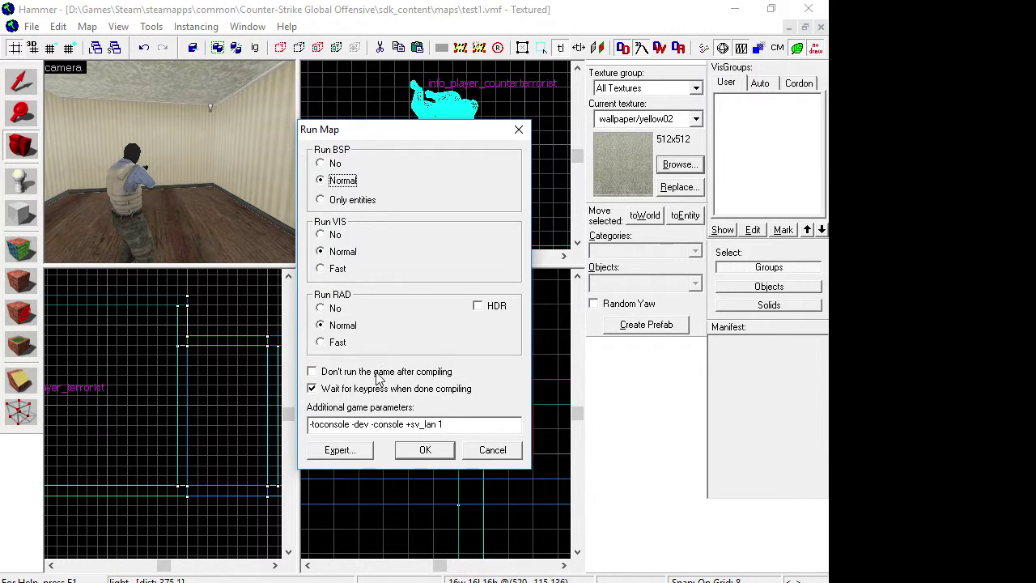
pyautogui.click(311, 389)
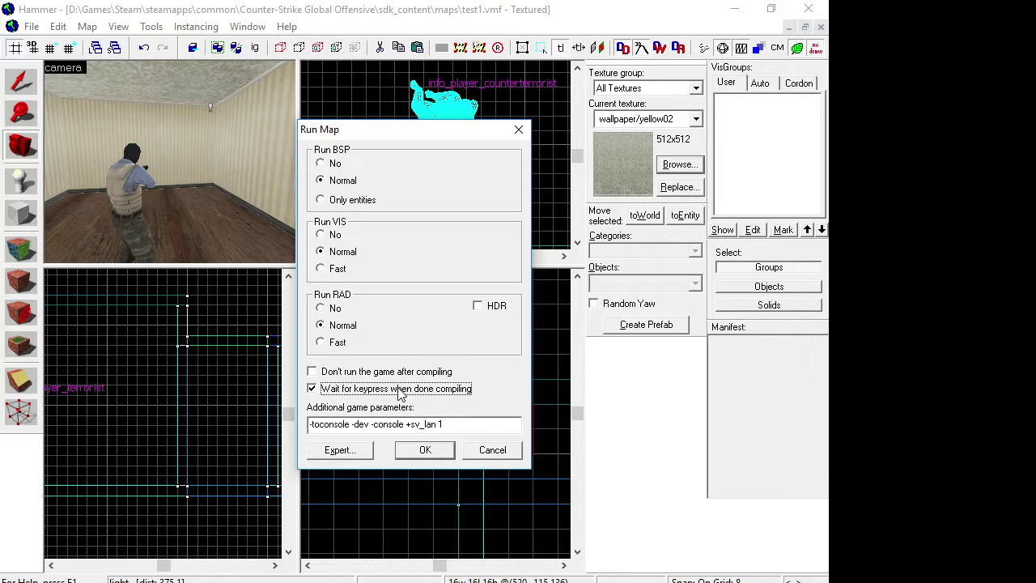
pyautogui.click(424, 452)
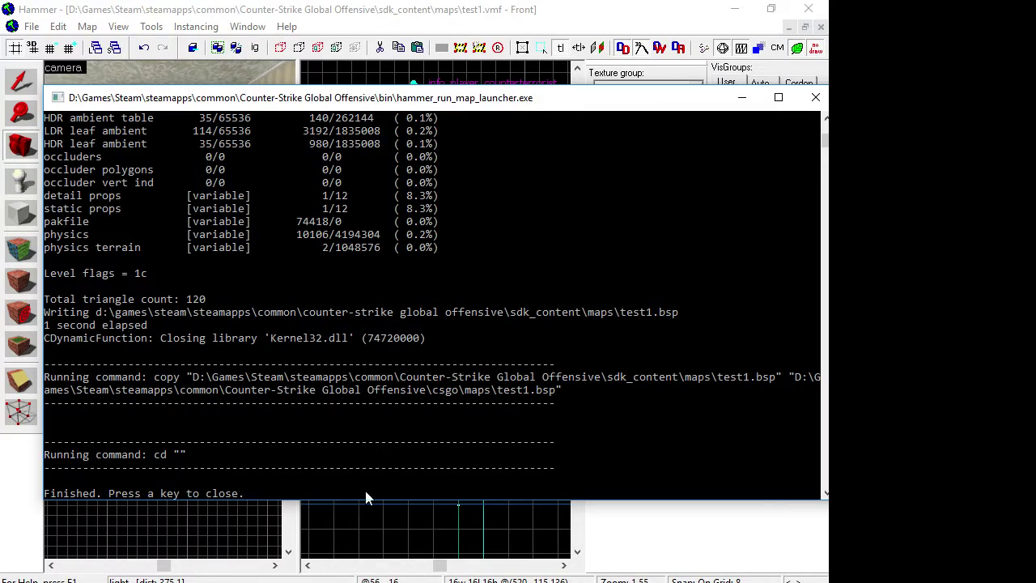
pyautogui.press('Return')
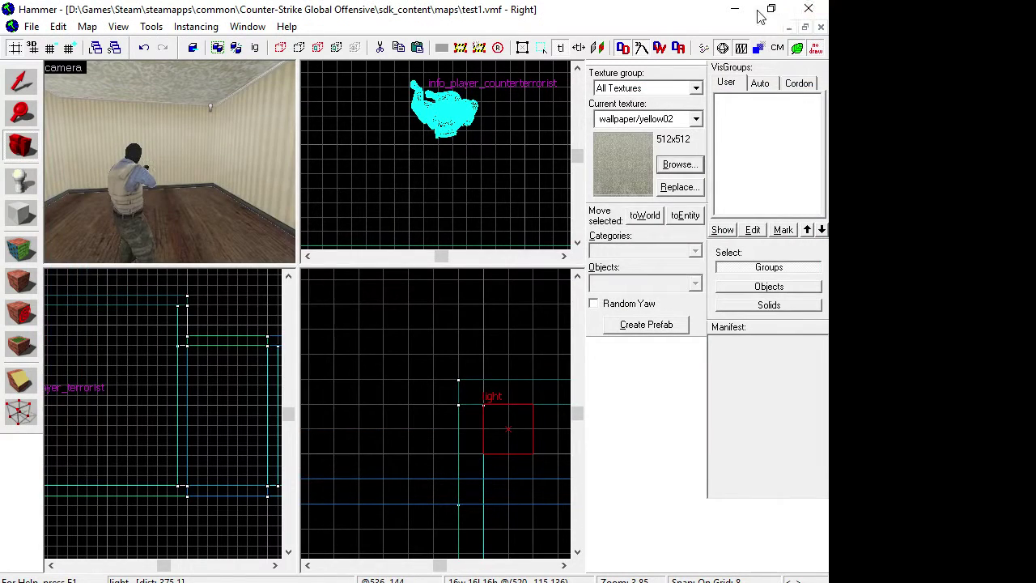
# Step: Minimize Hammer and launch Counter-Strike: Global Offensive through Steam
pyautogui.click(736, 9)
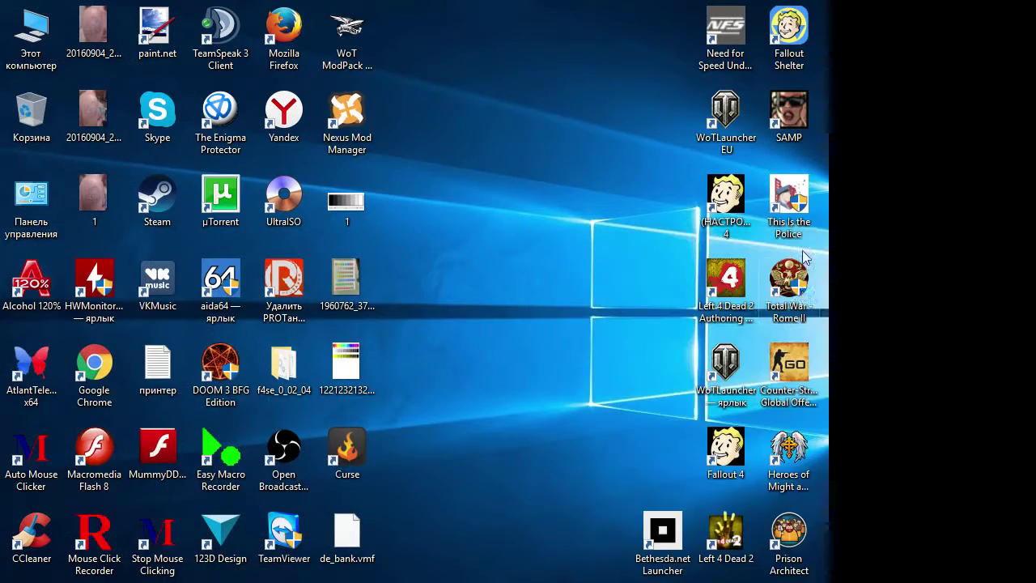
pyautogui.rightClick(559, 582)
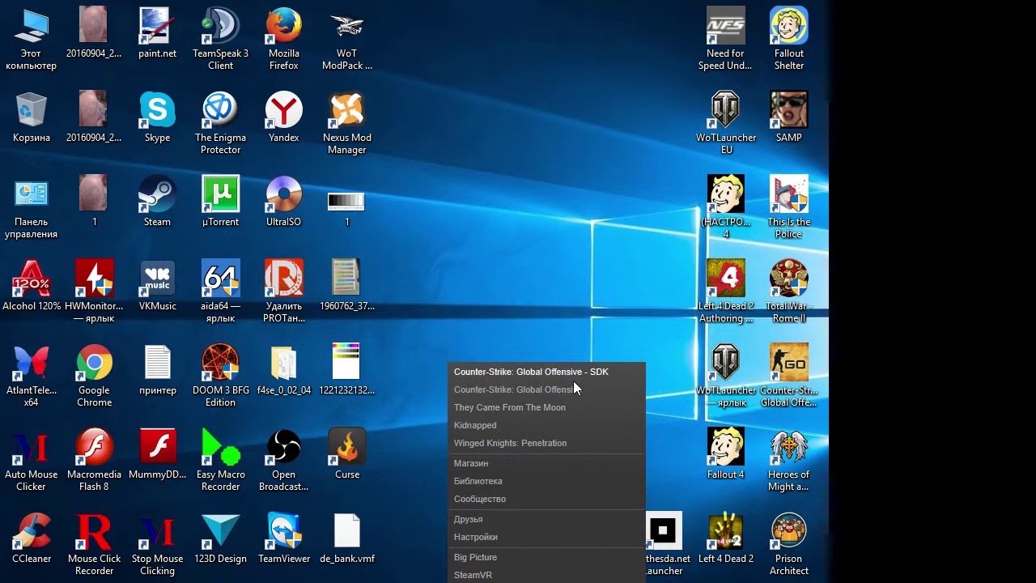
pyautogui.click(578, 388)
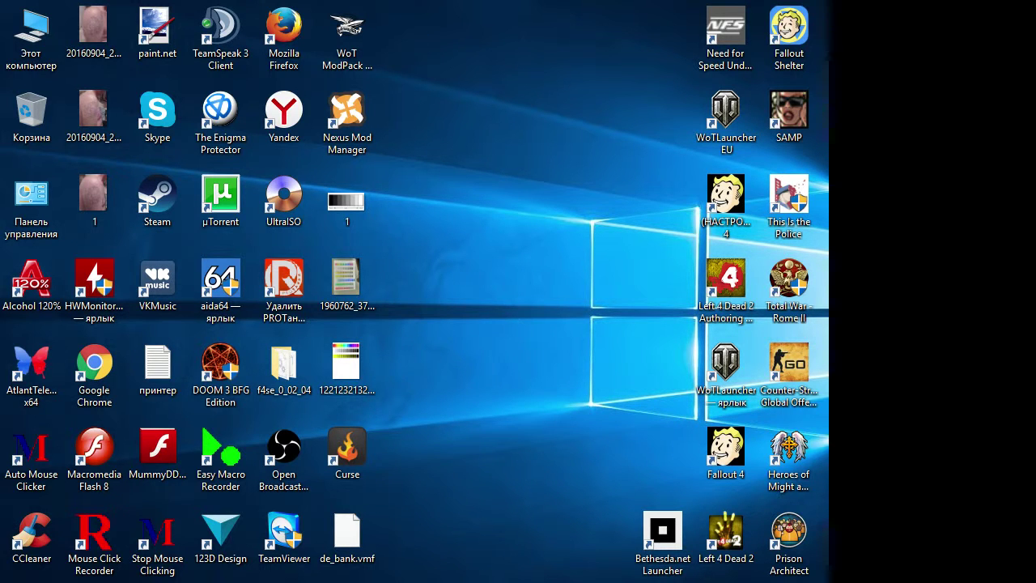
# Step: Switch to Open Broadcaster Software and activate the cs scene for capturing the game
pyautogui.moveTo(496, 582)
pyautogui.click(511, 544)
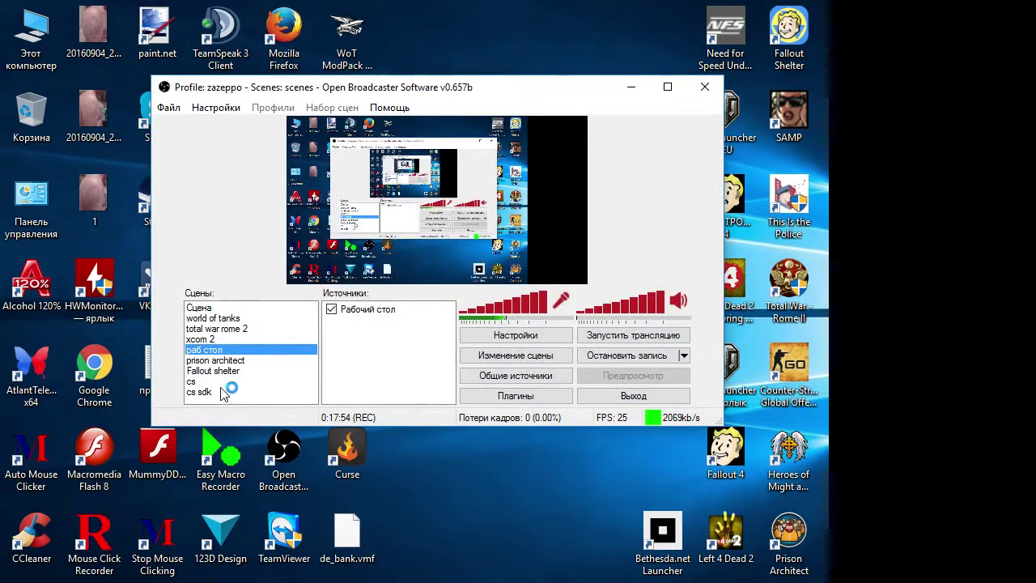
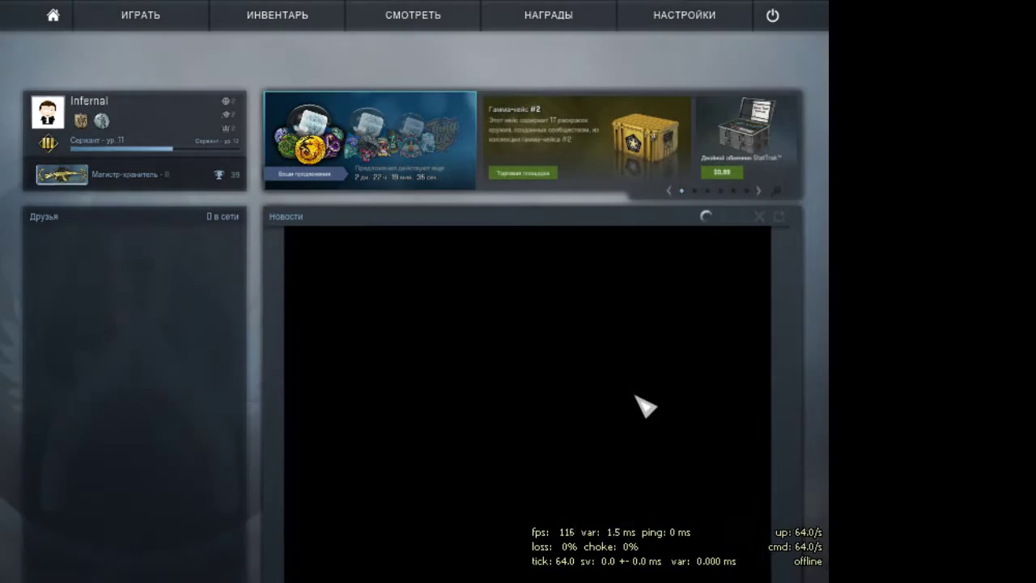
pyautogui.press('super')
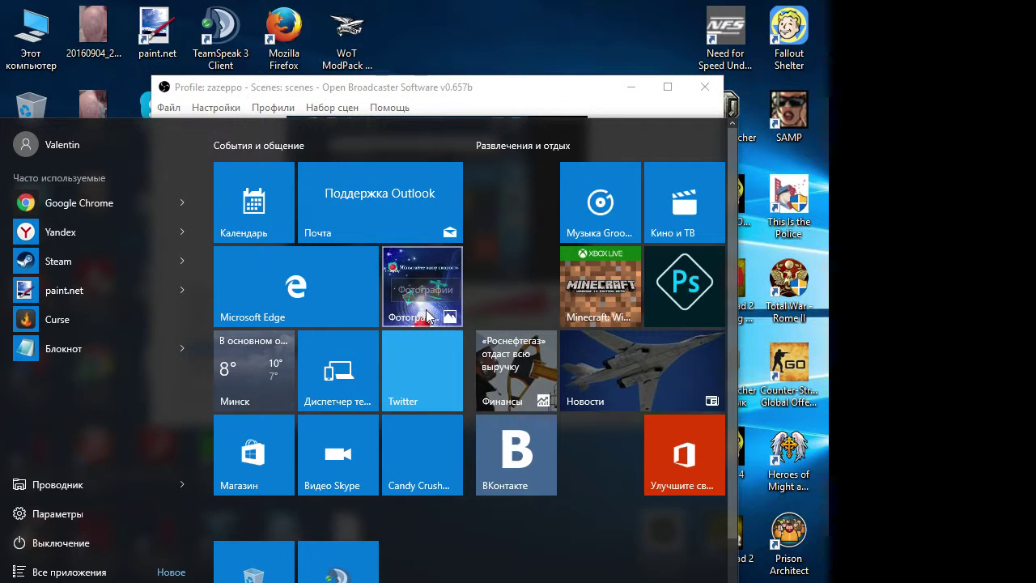
pyautogui.click(407, 81)
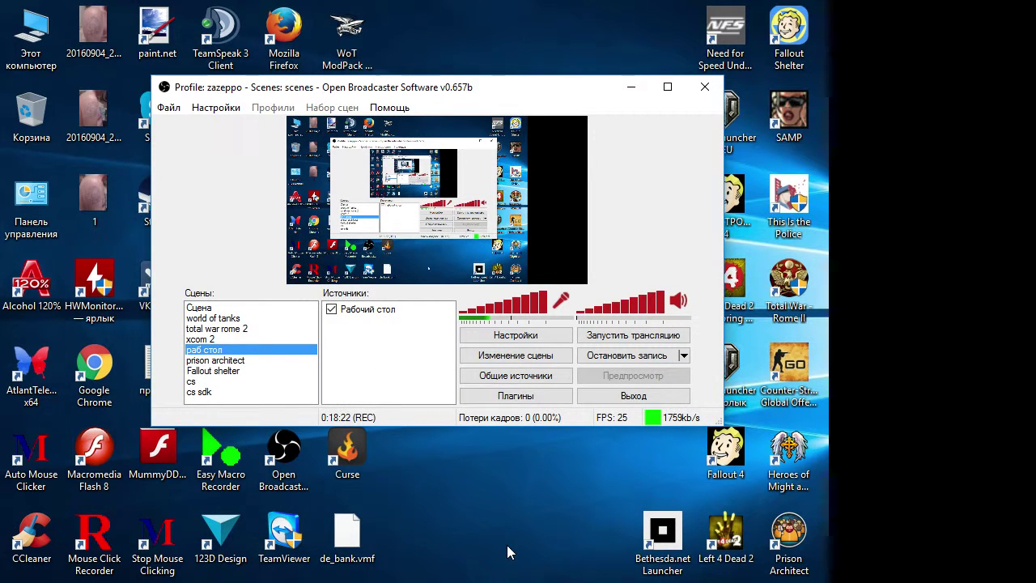
pyautogui.click(212, 382)
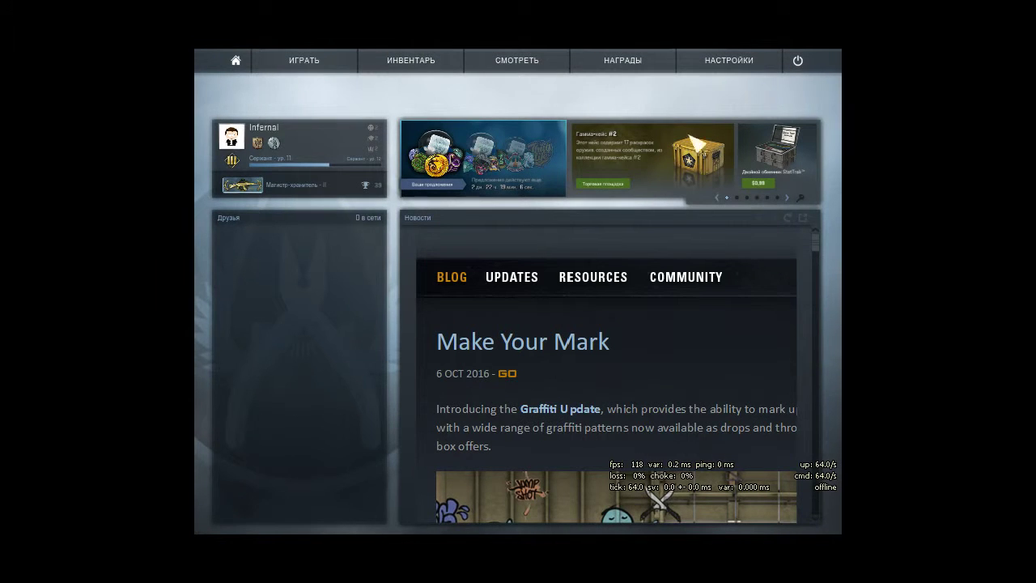
# Step: Bring up the game's developer console from the main menu and close it again
pyautogui.moveTo(577, 293)
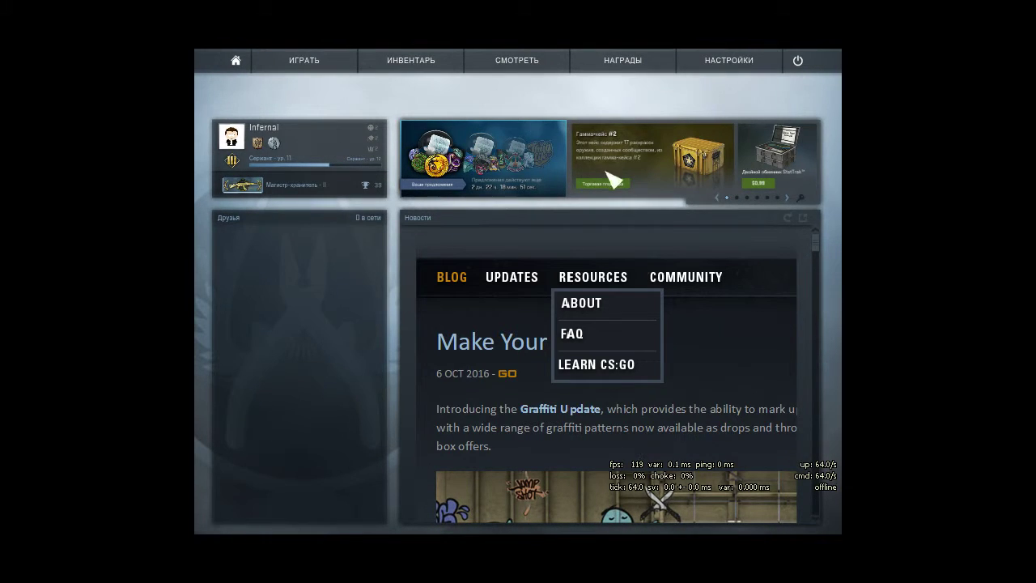
pyautogui.press('`')
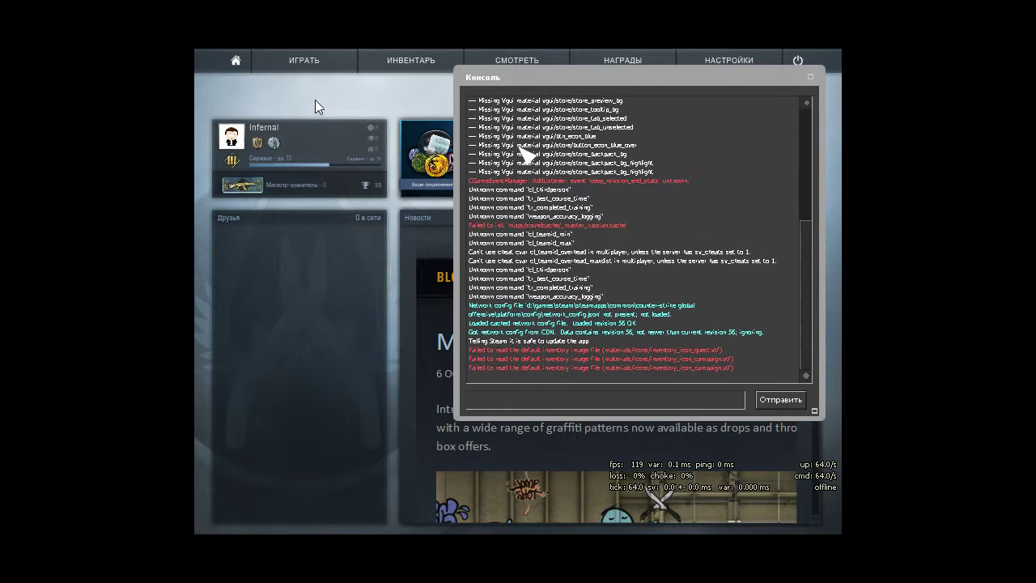
pyautogui.press('`')
# Step: Look through the game's controller settings for a console option
pyautogui.moveTo(716, 70)
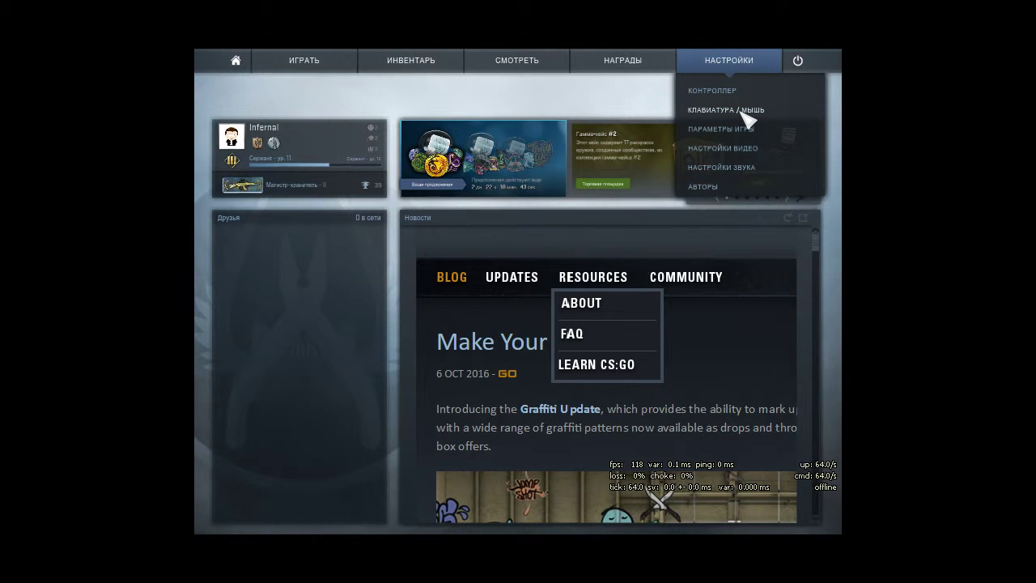
pyautogui.click(744, 94)
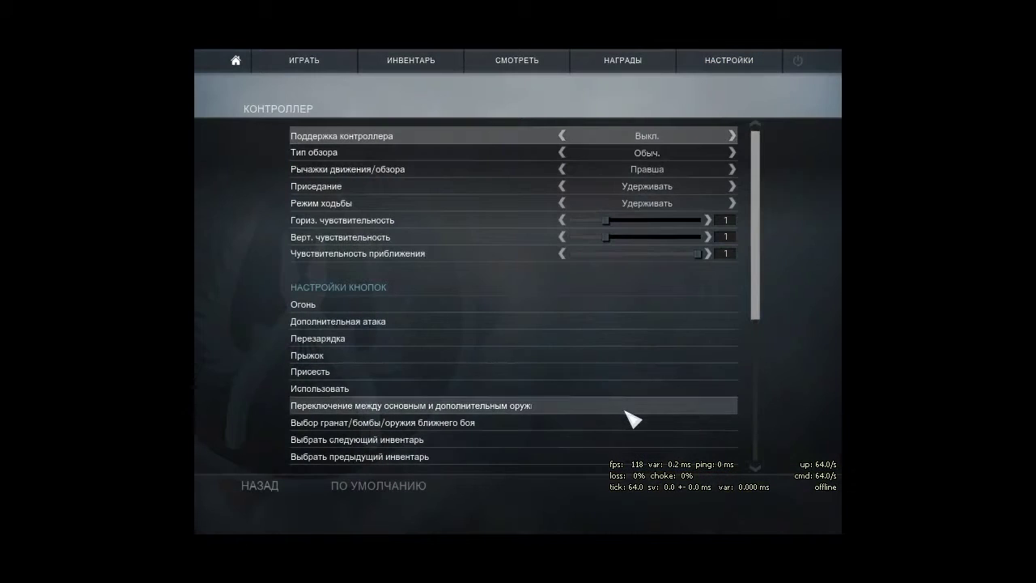
pyautogui.scroll(-1, 622, 409)
pyautogui.scroll(-10, 611, 395)
pyautogui.press('Escape')
# Step: Review the keyboard and mouse settings to find the key binding that opens and closes the console
pyautogui.moveTo(722, 75)
pyautogui.click(708, 109)
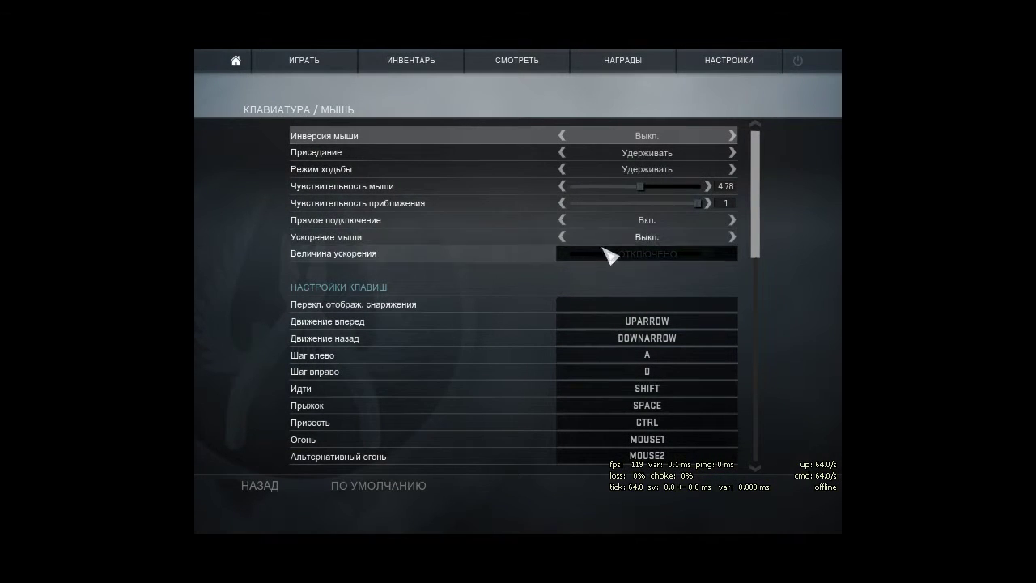
pyautogui.scroll(-4, 627, 340)
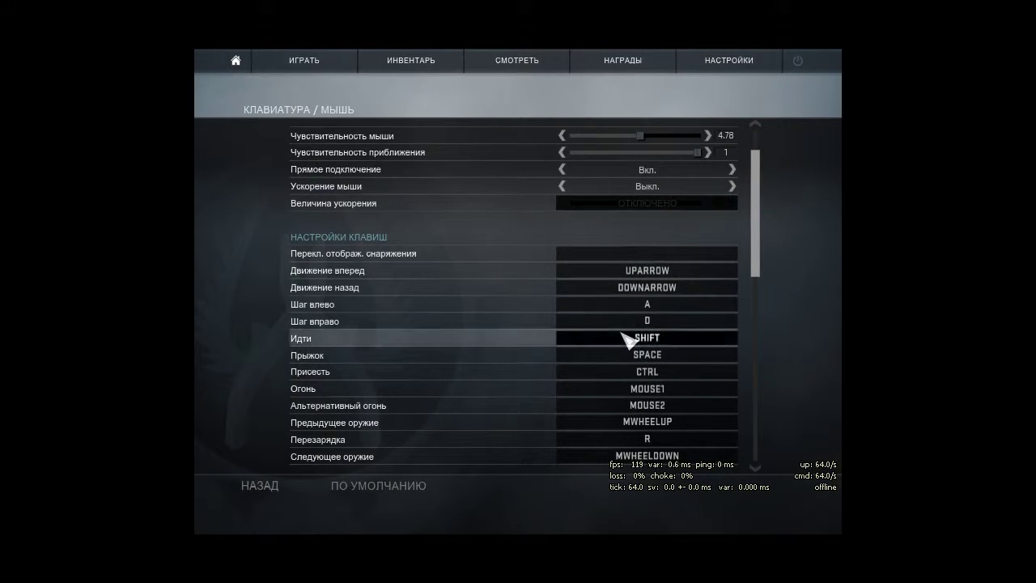
pyautogui.scroll(-5, 628, 340)
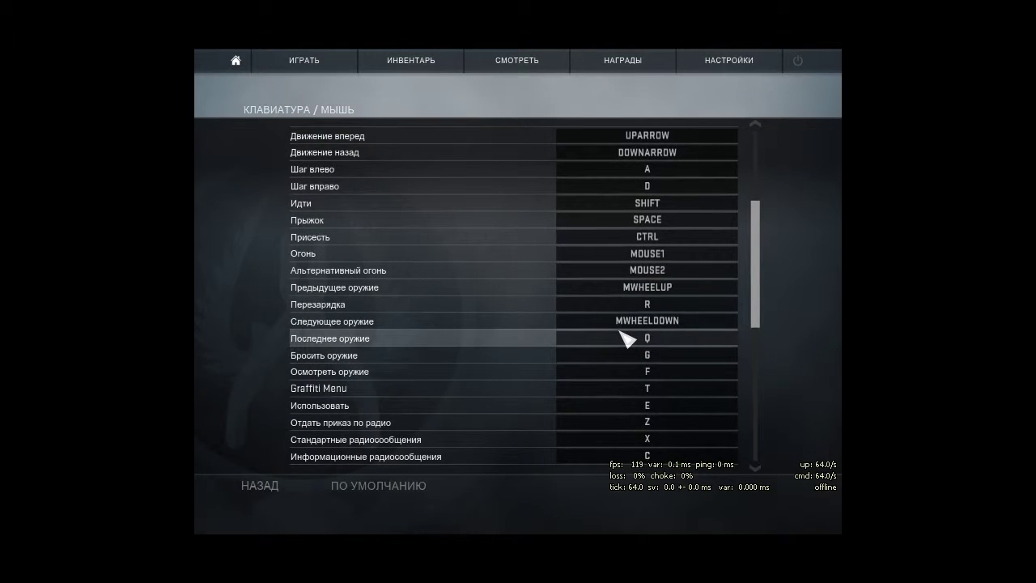
pyautogui.scroll(6, 625, 340)
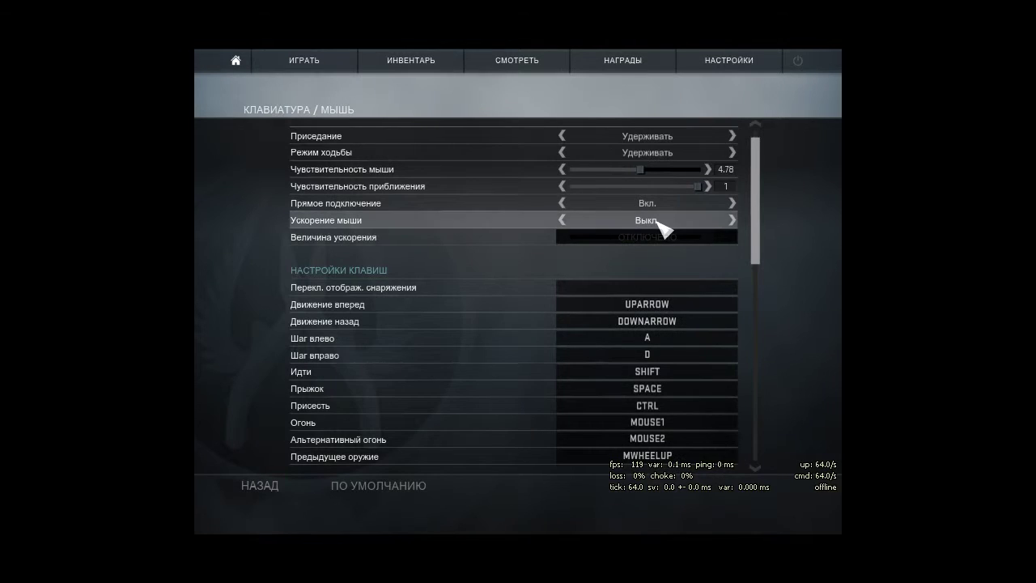
pyautogui.scroll(1, 660, 229)
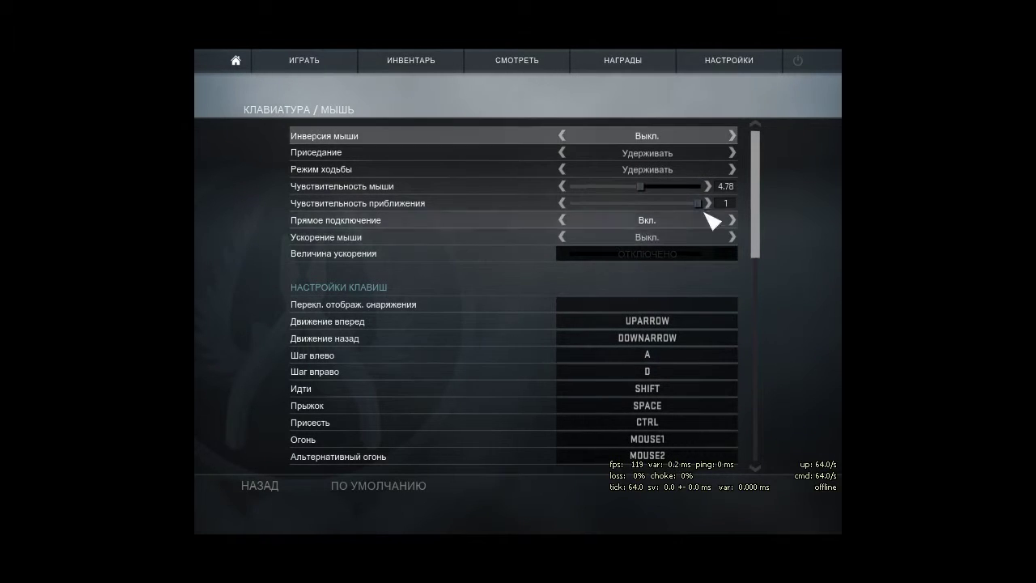
pyautogui.moveTo(759, 227); pyautogui.dragTo(761, 463)
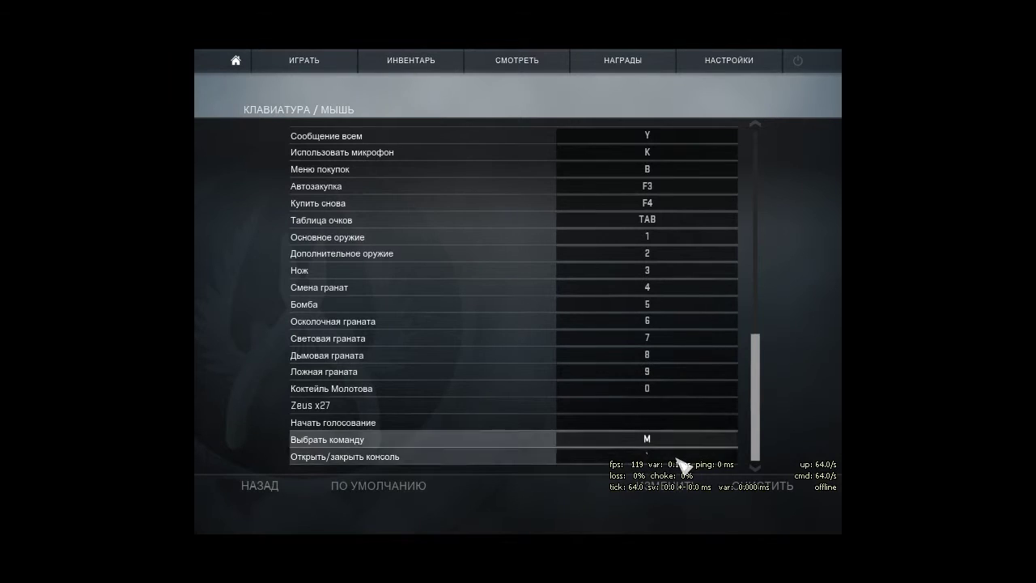
pyautogui.moveTo(755, 409); pyautogui.dragTo(777, 232)
# Step: Open the game settings and check the option that enables the developer console
pyautogui.moveTo(752, 49)
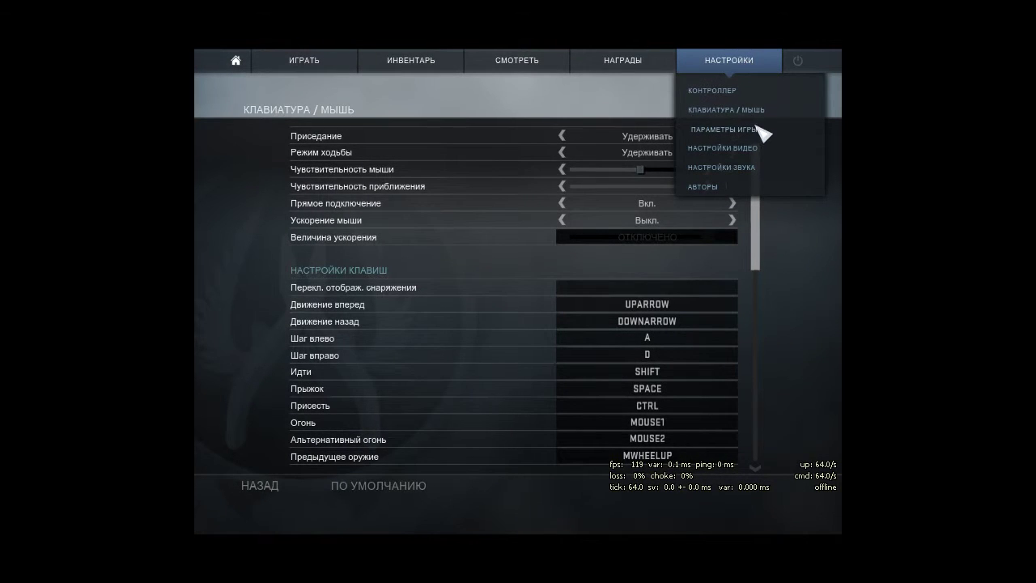
pyautogui.click(753, 139)
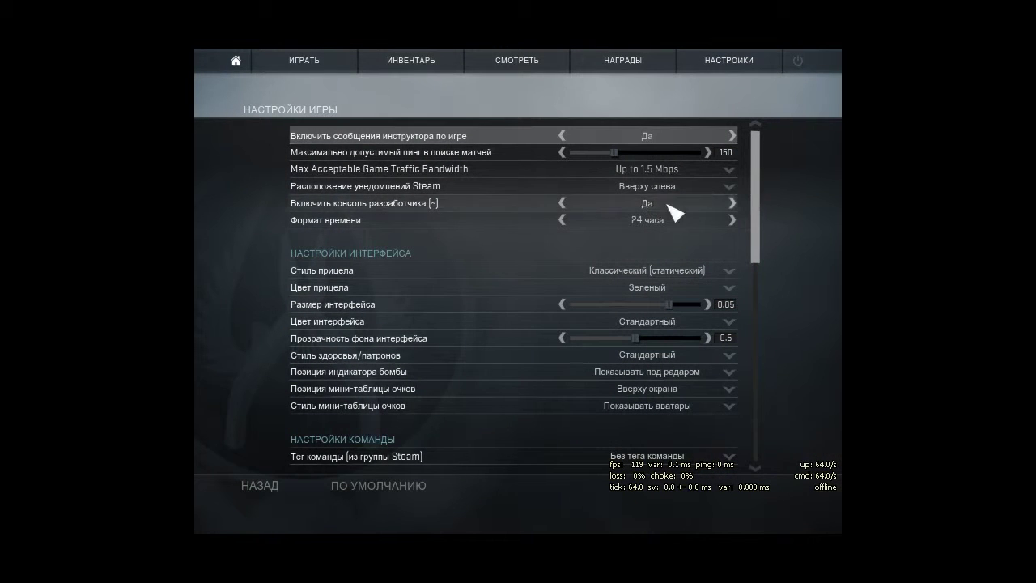
pyautogui.moveTo(732, 63)
pyautogui.click(741, 134)
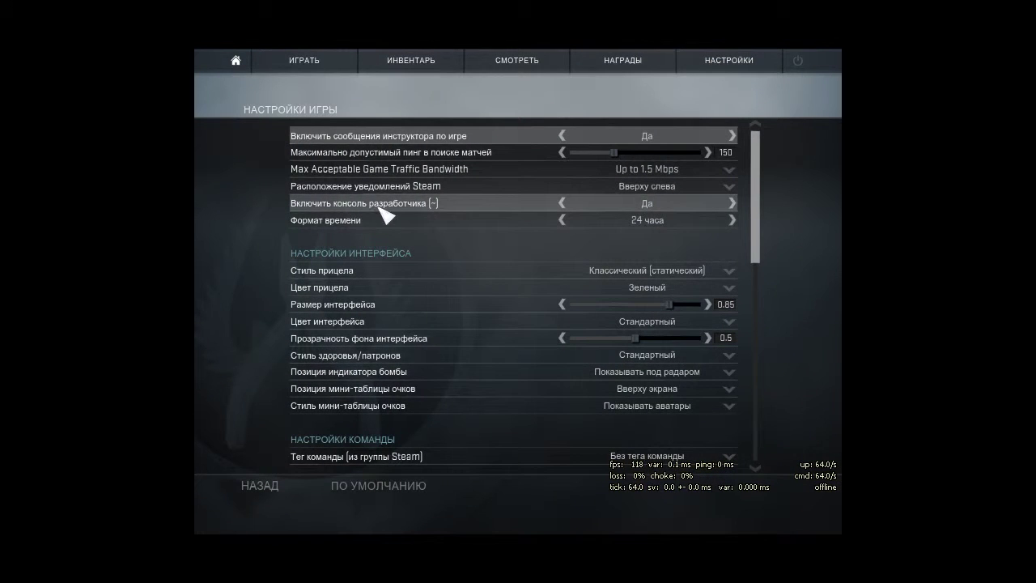
# Step: Toggle the developer console option, leave it at "Да", and return to the main menu
pyautogui.click(732, 203)
pyautogui.click(732, 204)
pyautogui.click(256, 488)
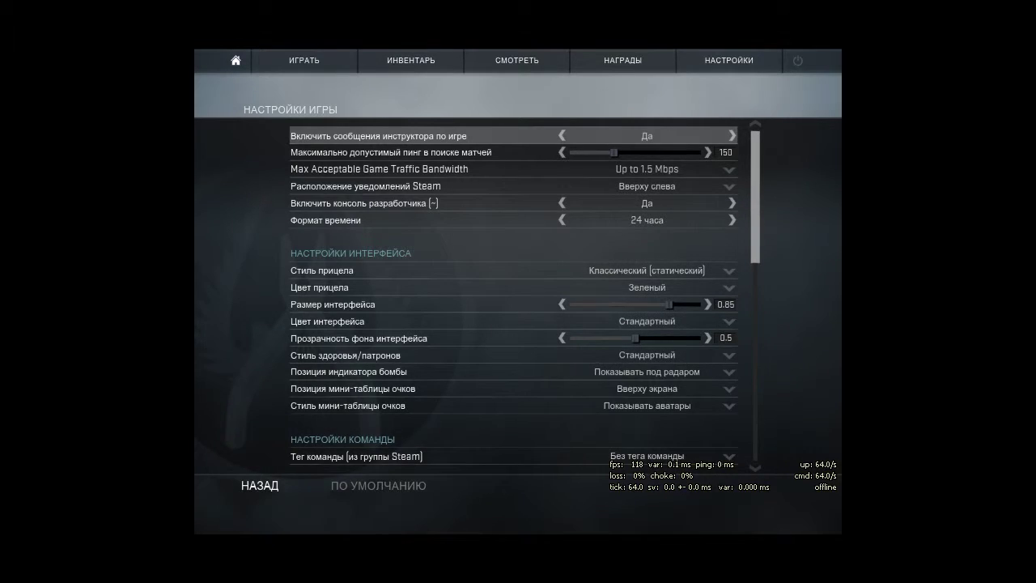
# Step: Load the compiled map from the developer console with the command "map test1"
pyautogui.press('`')
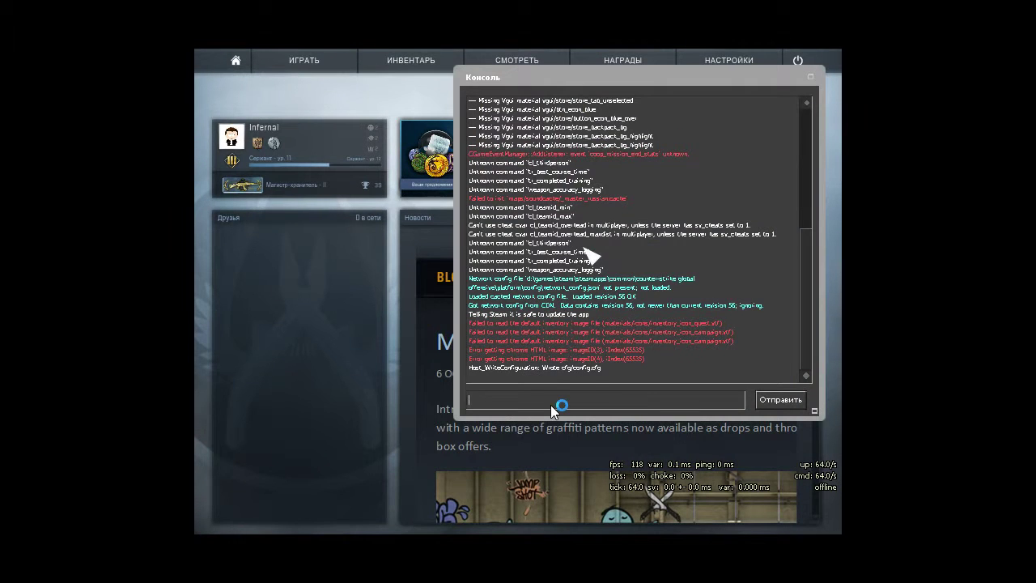
pyautogui.write('map')
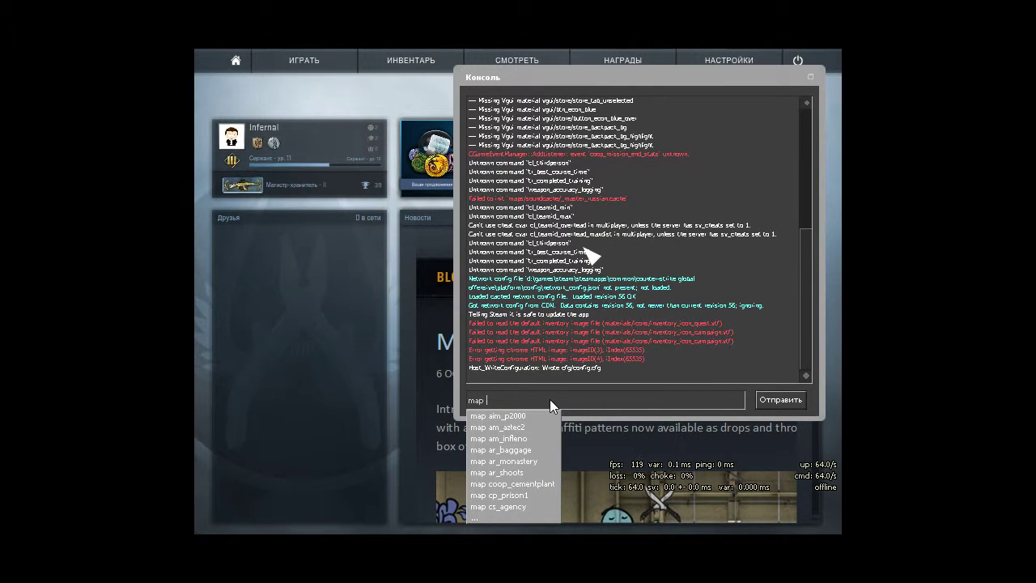
pyautogui.write(' tes')
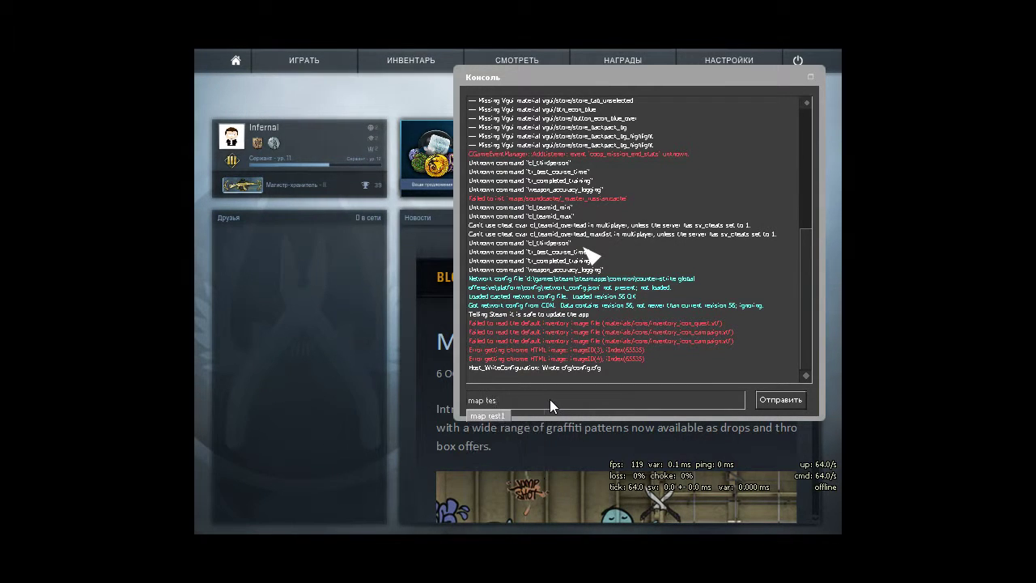
pyautogui.click(496, 415)
pyautogui.click(800, 400)
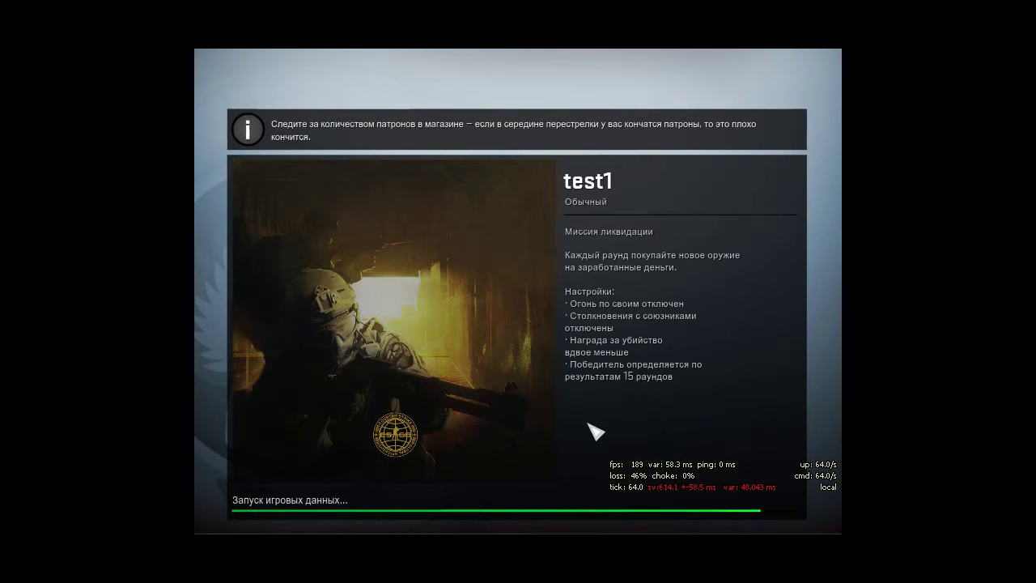
# Step: Continue past the loading screen and join the Terrorists team to view the room in game
pyautogui.click(356, 499)
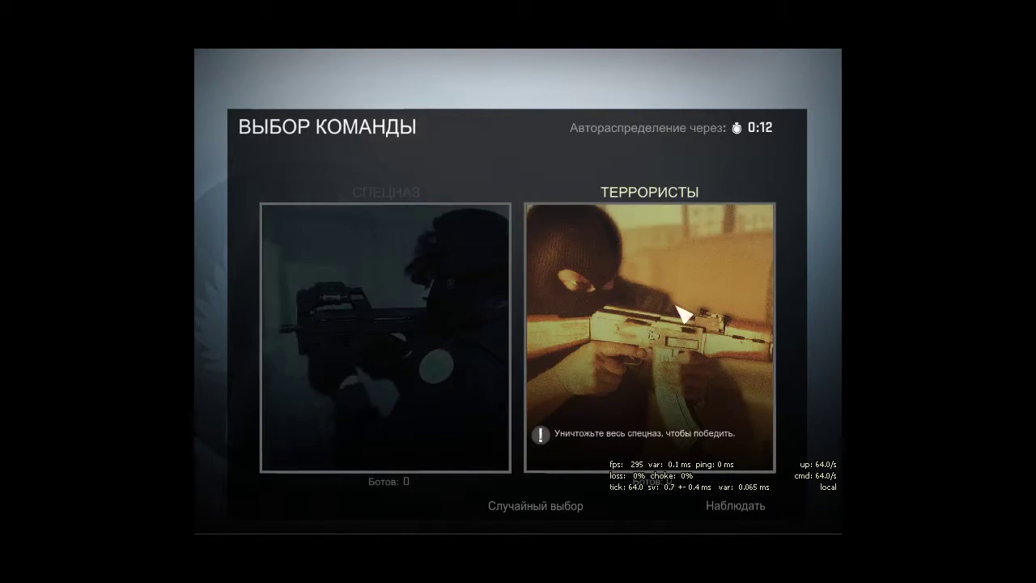
pyautogui.click(686, 314)
pyautogui.press('Tab')
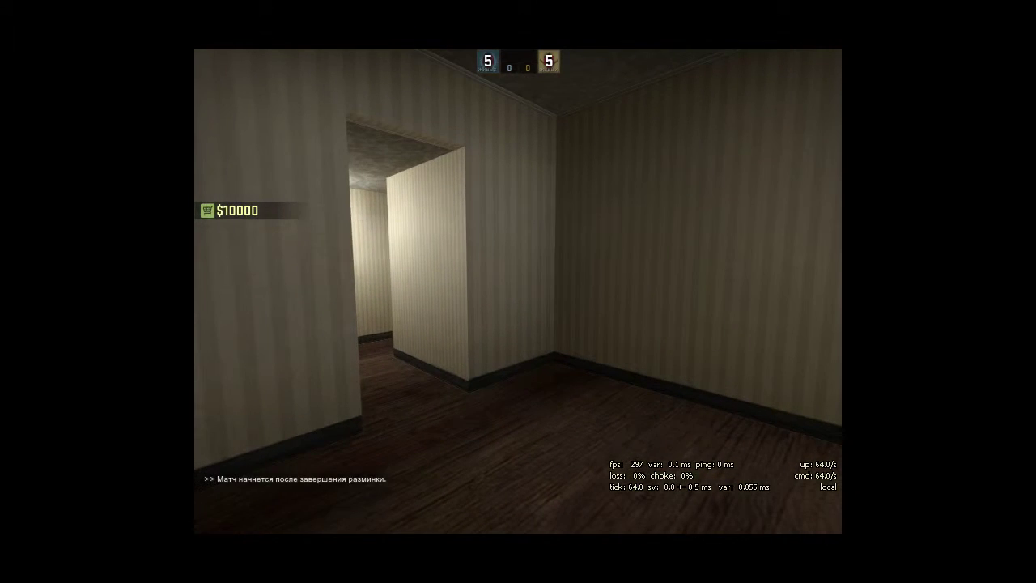
# Step: Leave the test match, confirm quitting, and switch back to the test1 map in Hammer
pyautogui.press('Escape')
pyautogui.click(427, 427)
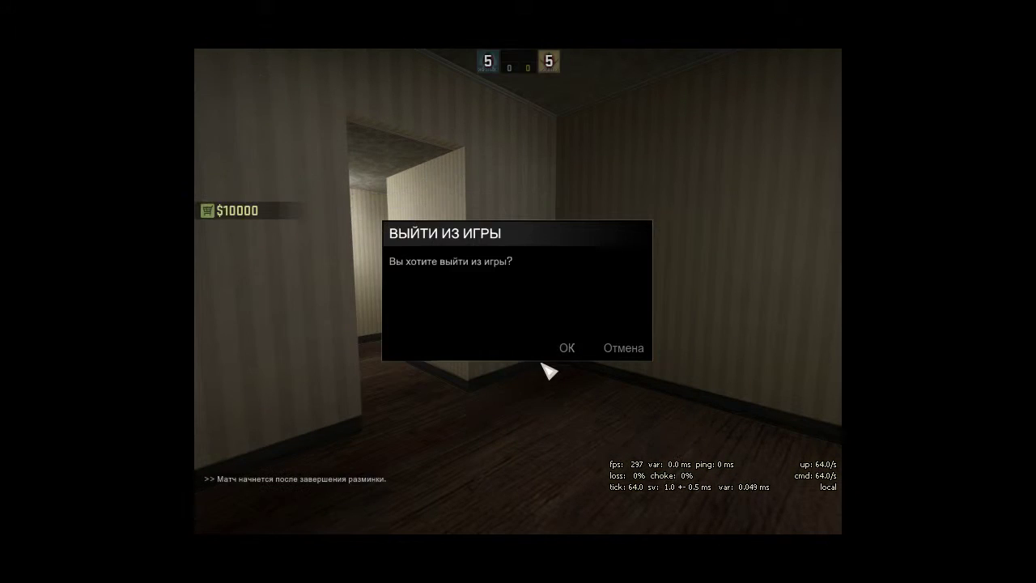
pyautogui.click(565, 350)
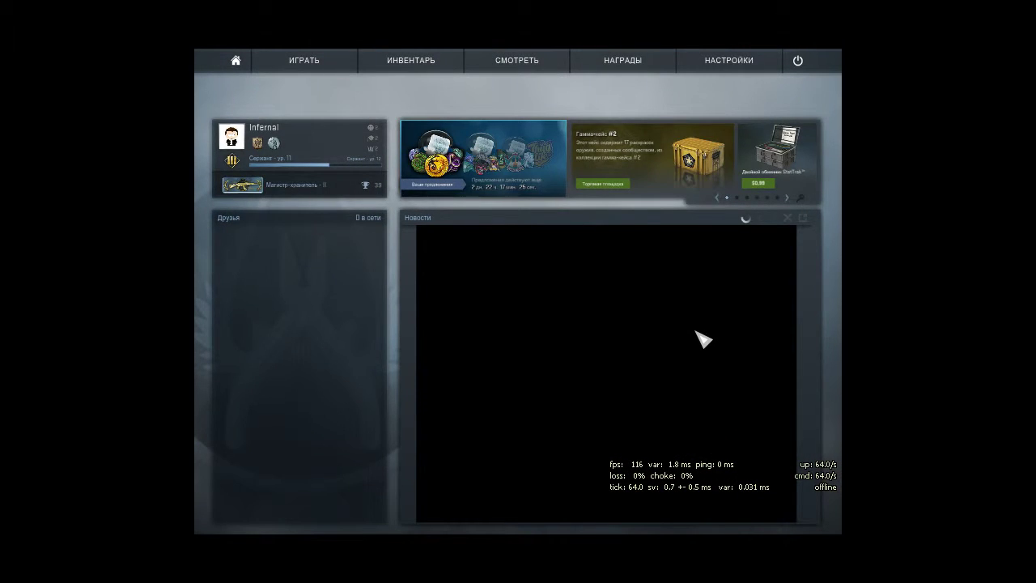
pyautogui.click(204, 349)
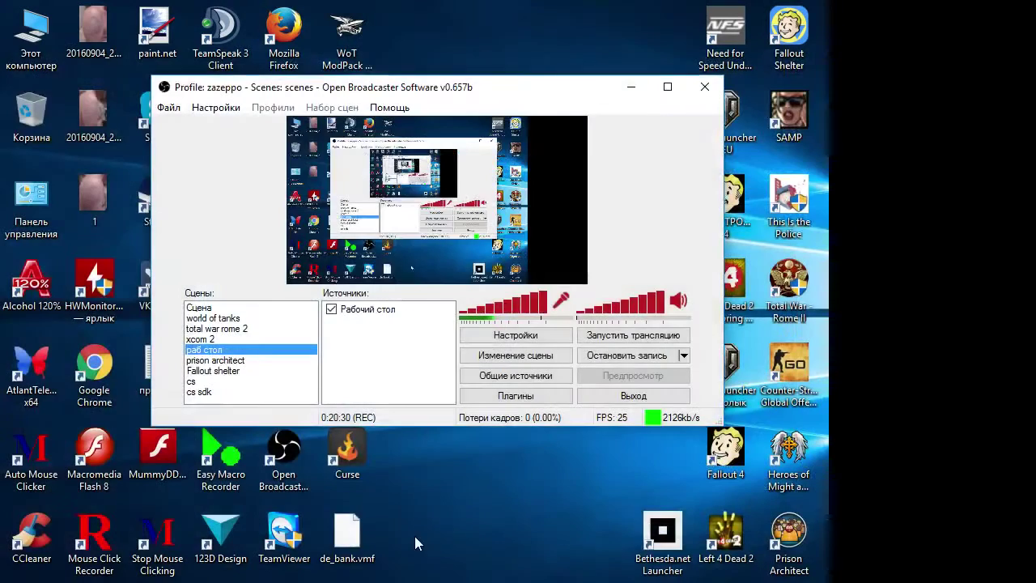
pyautogui.hotkey('alt', 'Tab')
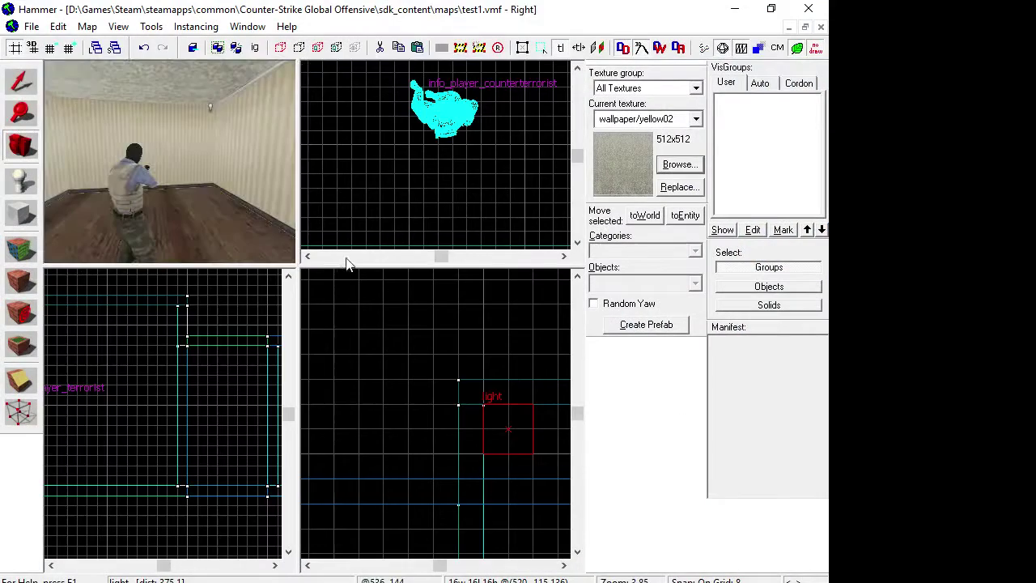
# Step: Place an info_player_start entity on the floor of the room with the terrorist spawn
pyautogui.moveTo(199, 170); pyautogui.dragTo(124, 185)
pyautogui.press('w')
pyautogui.press('s')
pyautogui.click(12, 185)
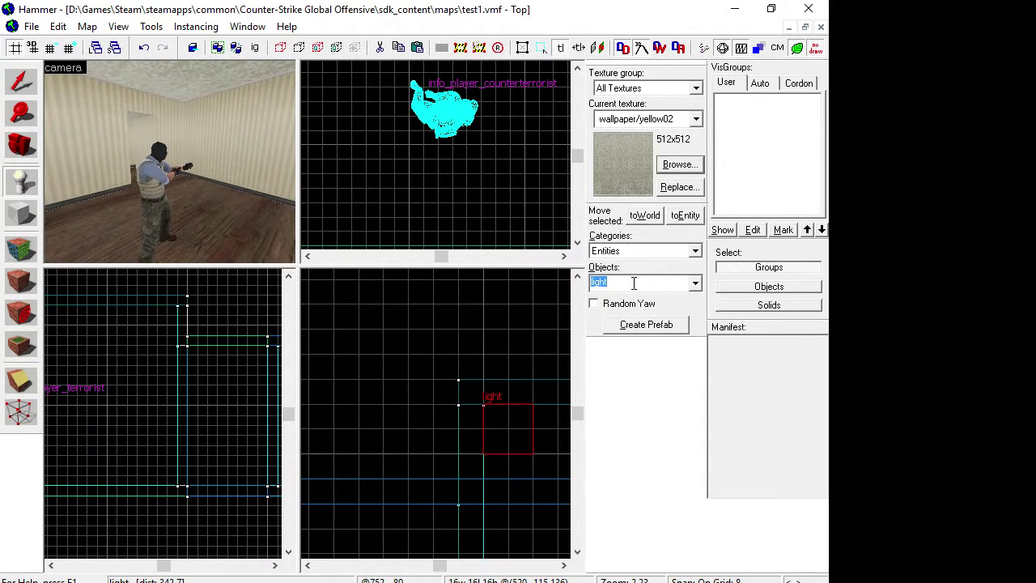
pyautogui.write('info_')
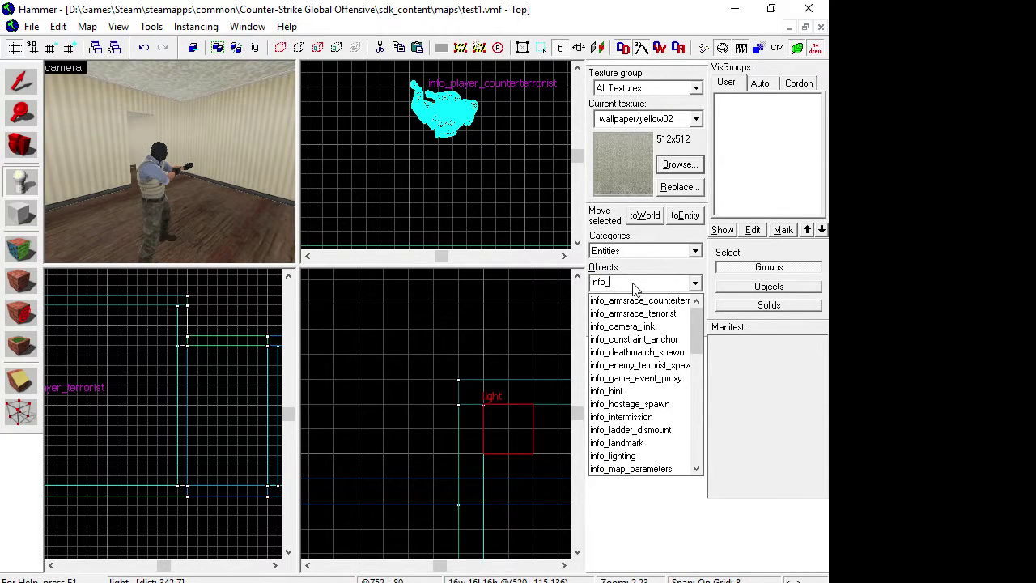
pyautogui.write('pl')
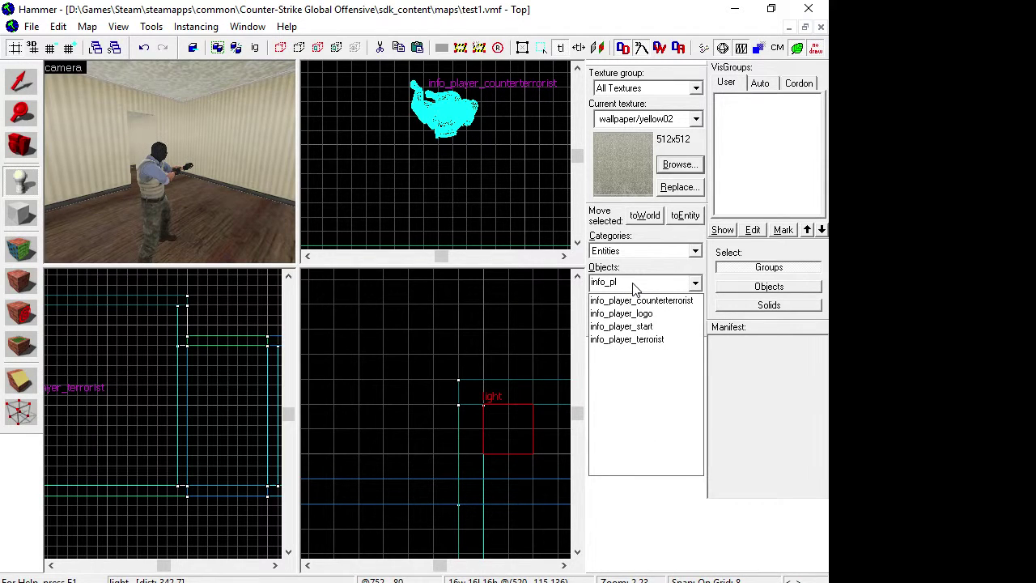
pyautogui.click(640, 327)
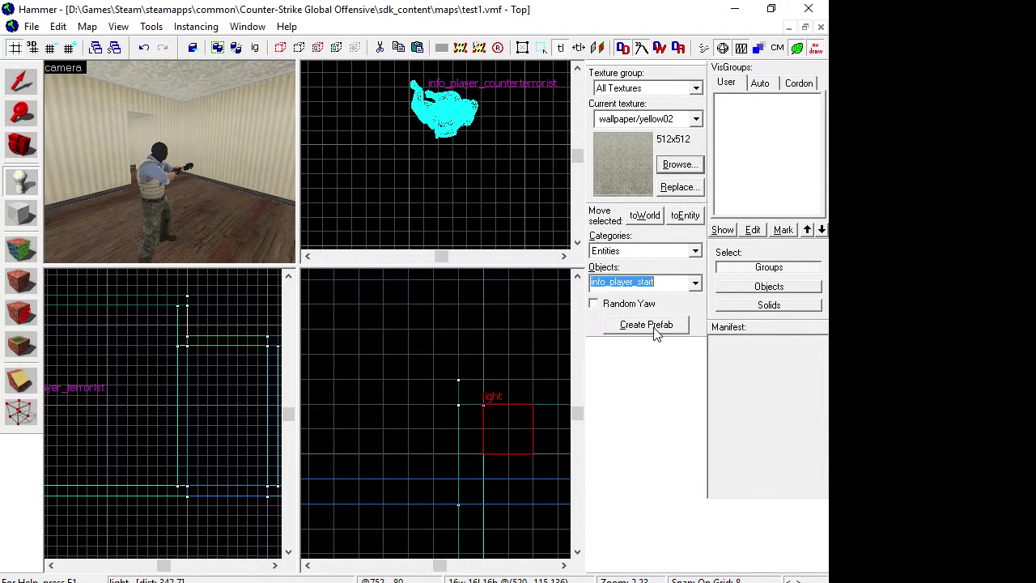
pyautogui.click(233, 212)
pyautogui.click(23, 86)
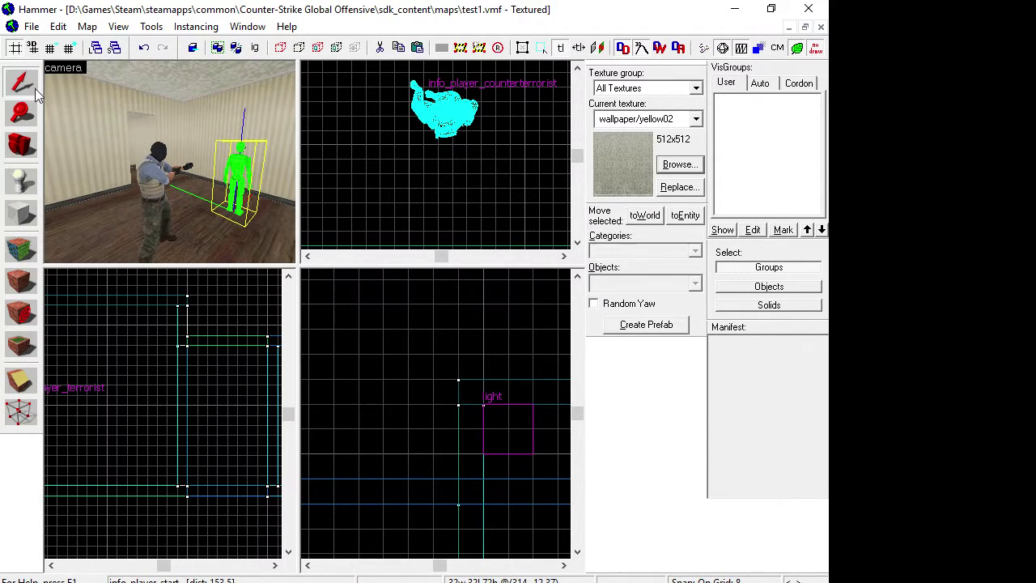
# Step: Check the placed player start, save the test1 map, and compile it
pyautogui.click(22, 148)
pyautogui.moveTo(154, 162); pyautogui.dragTo(170, 163)
pyautogui.press('w')
pyautogui.press('s')
pyautogui.click(31, 26)
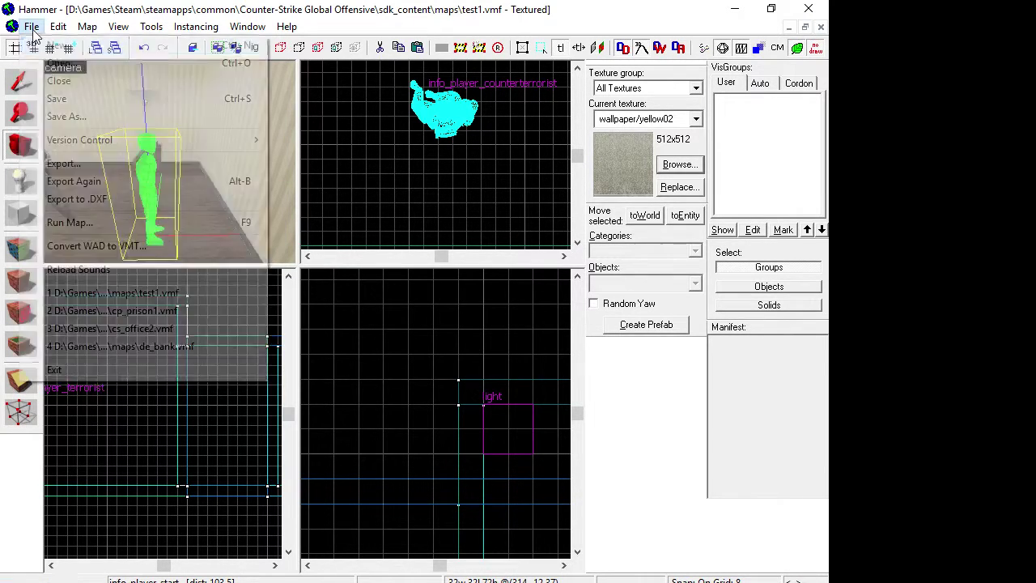
pyautogui.click(90, 103)
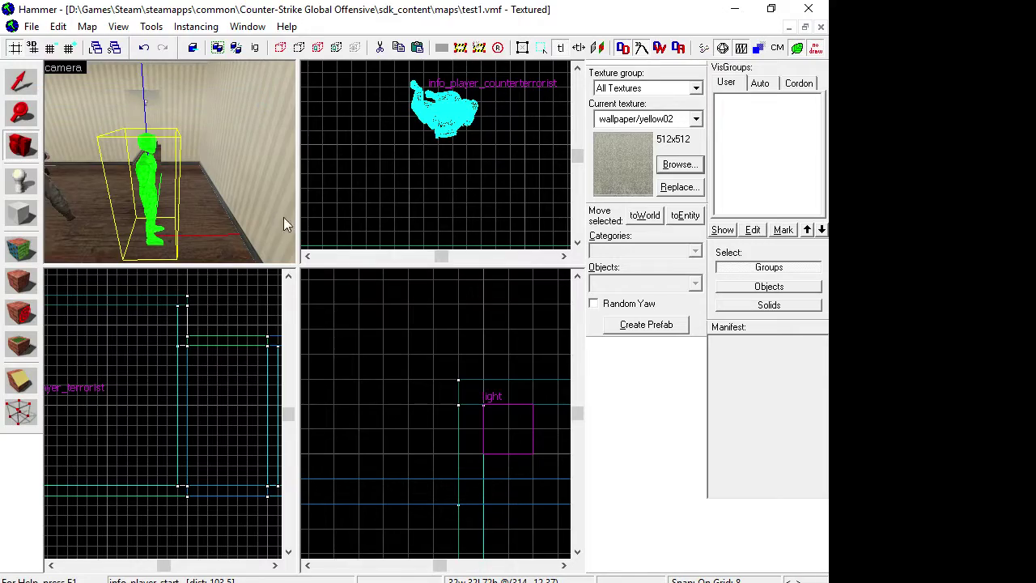
pyautogui.press('F9')
pyautogui.click(444, 456)
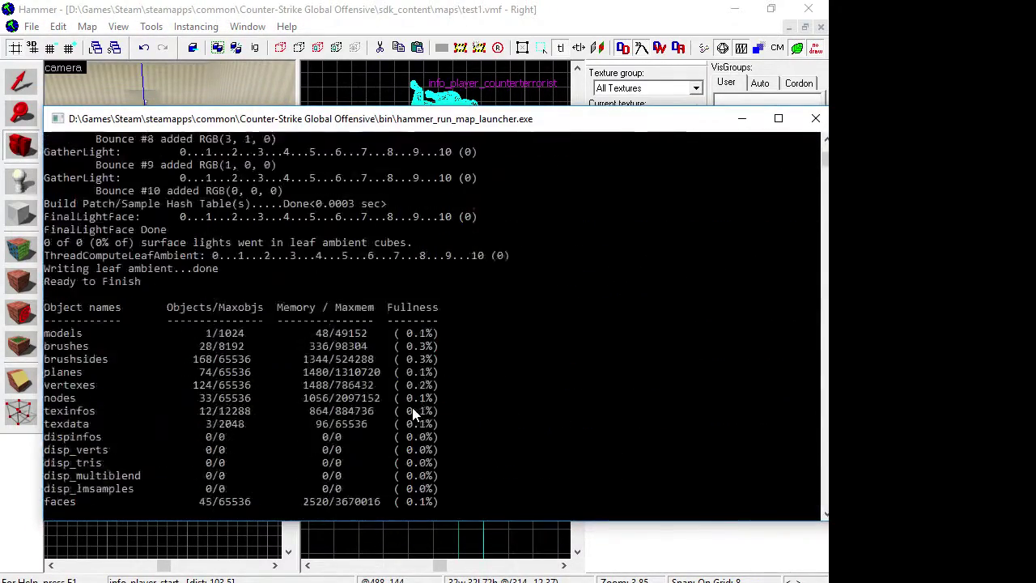
pyautogui.press('Return')
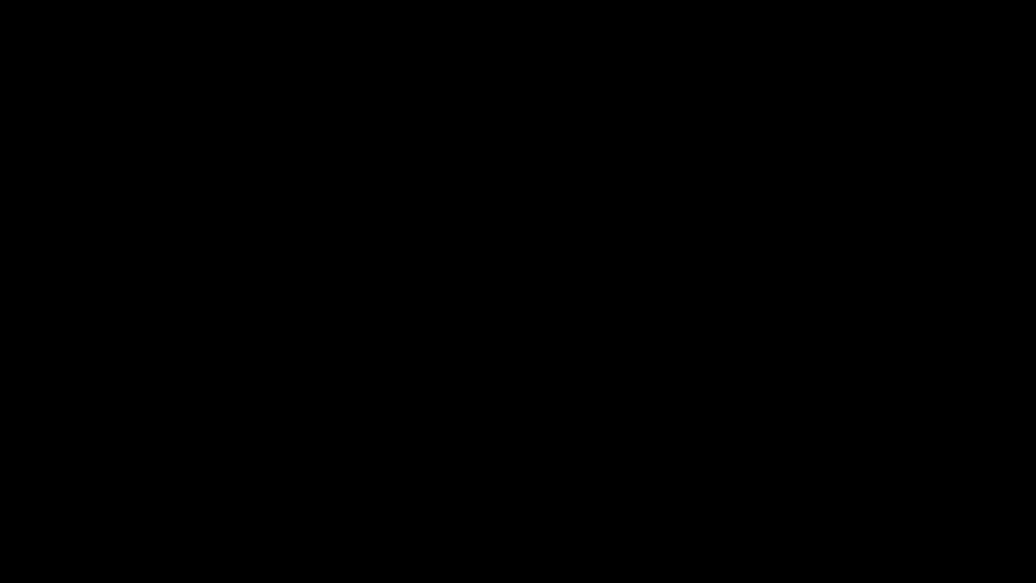
# Step: Switch back to CS:GO and load the recompiled map with the console command "map test1"
pyautogui.press('super')
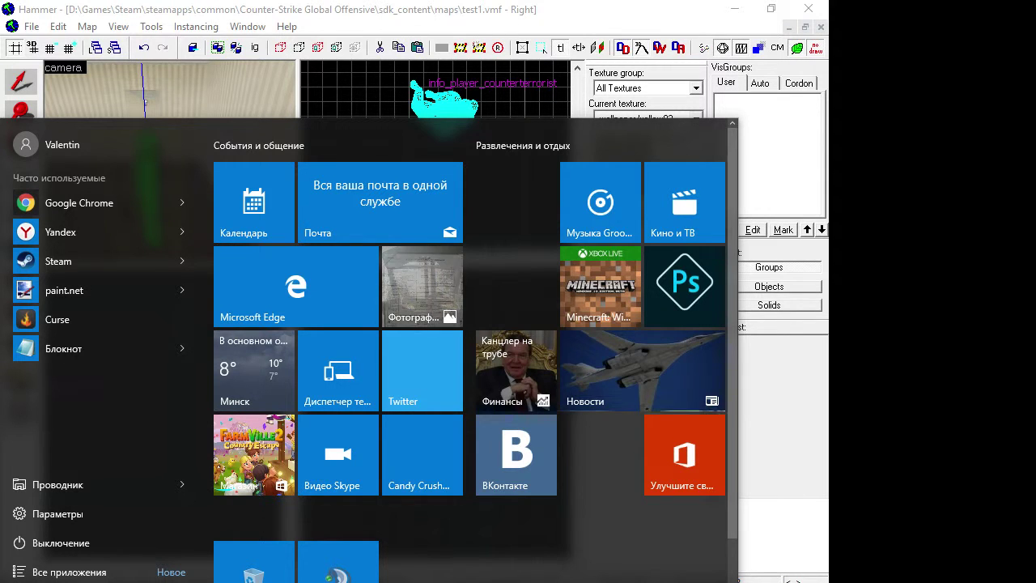
pyautogui.click(324, 582)
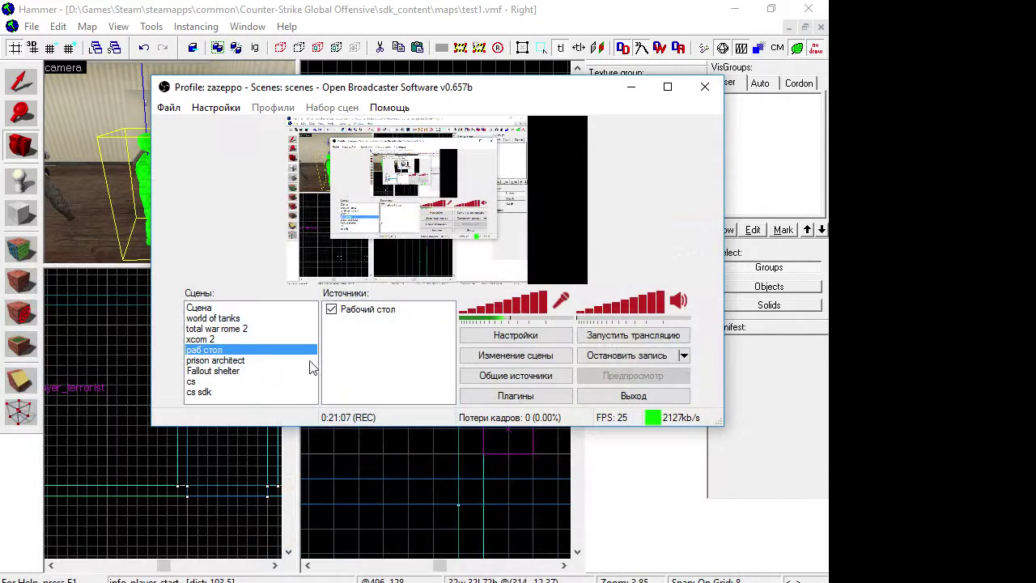
pyautogui.click(206, 382)
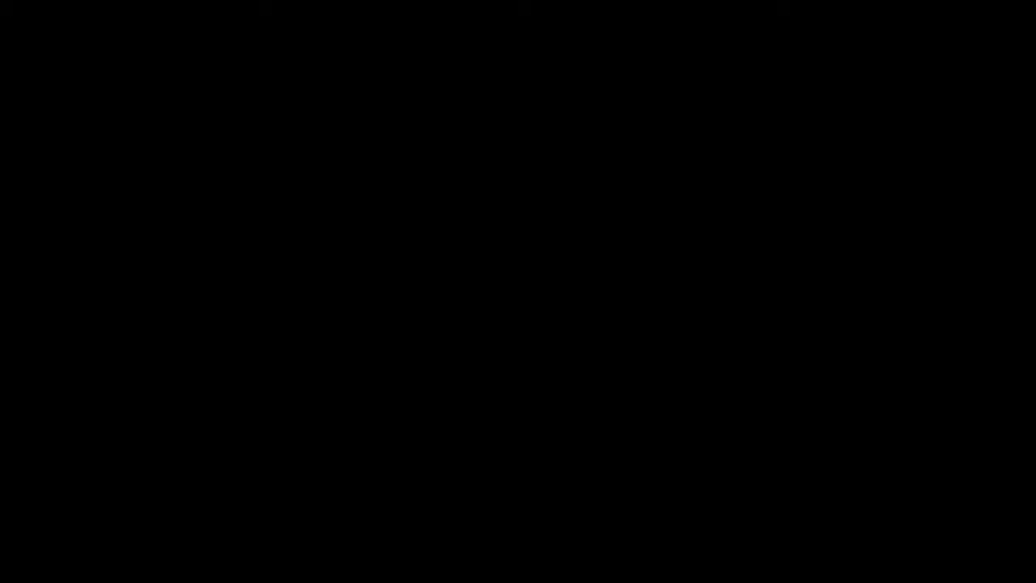
pyautogui.press('`')
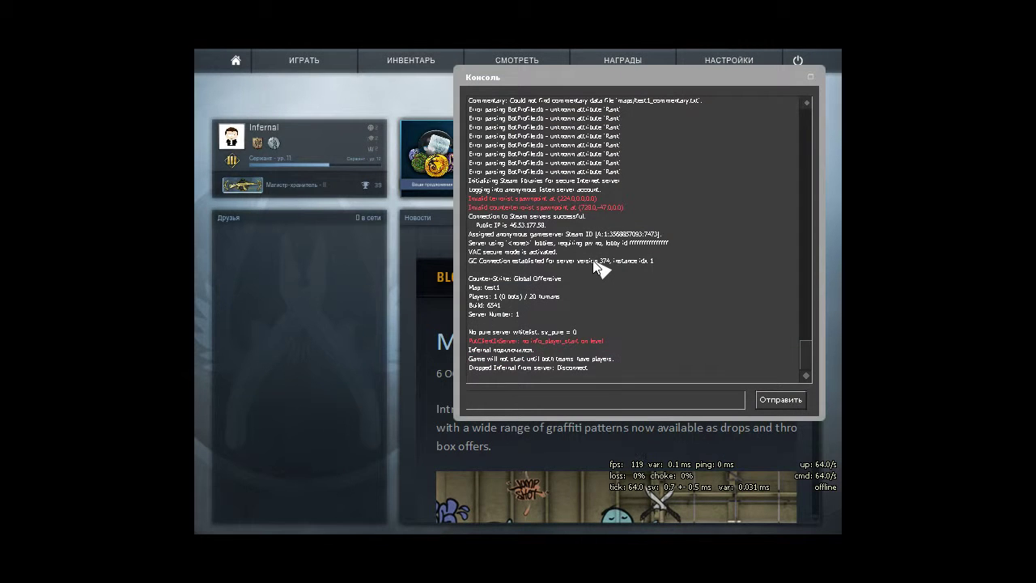
pyautogui.write('map tes')
pyautogui.click(489, 415)
pyautogui.click(797, 400)
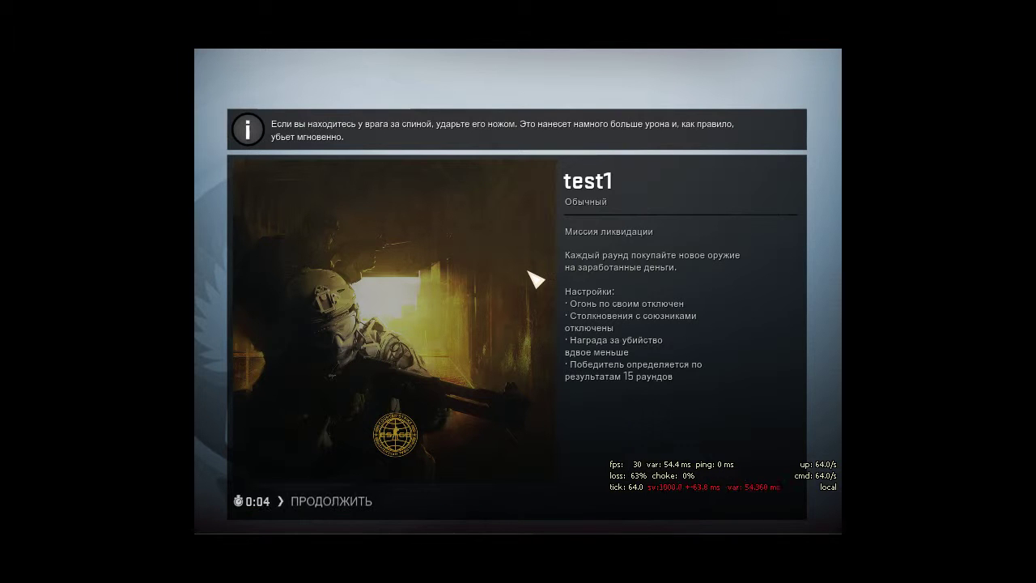
# Step: Join the Terrorists team again and inspect the spawn room of the recompiled map
pyautogui.click(365, 496)
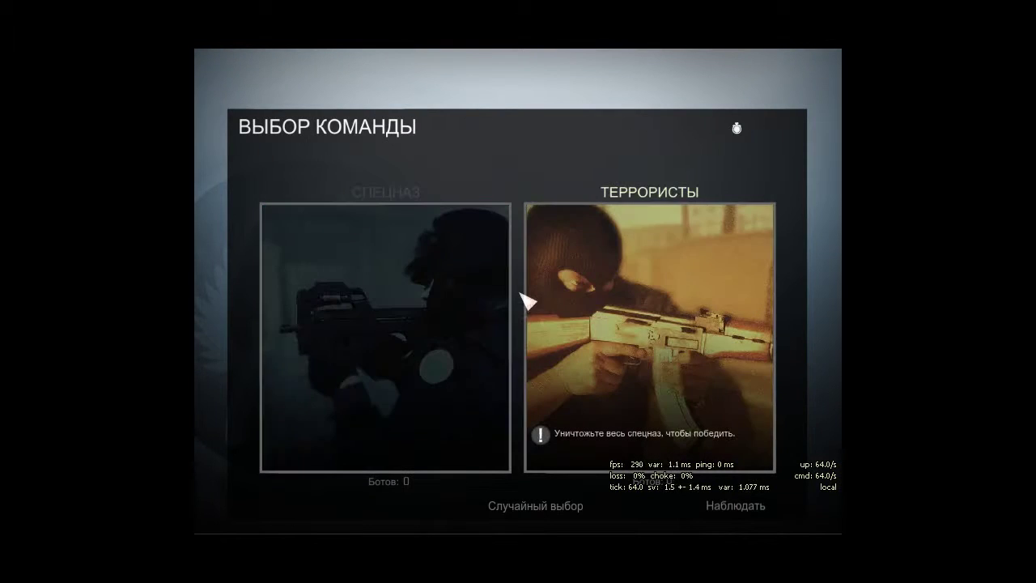
pyautogui.click(769, 298)
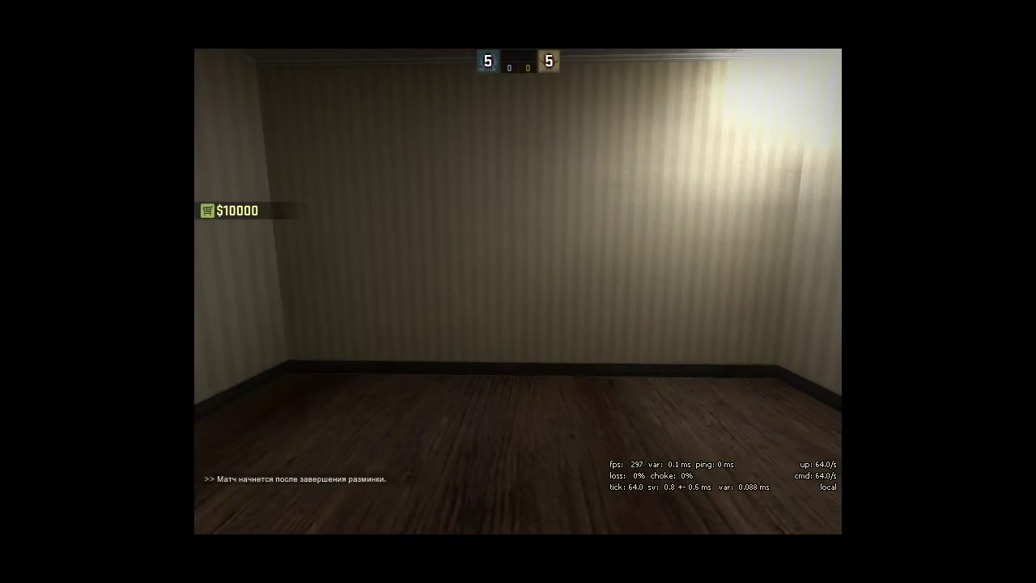
pyautogui.press('Tab')
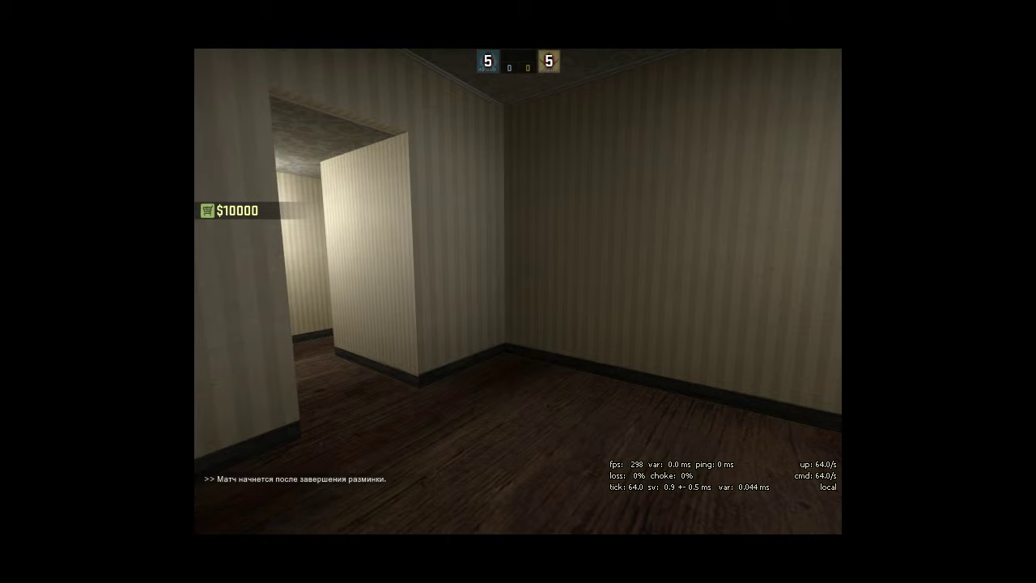
# Step: Return to Hammer and choose info_player_counterterrorist as the entity to place
pyautogui.click(217, 347)
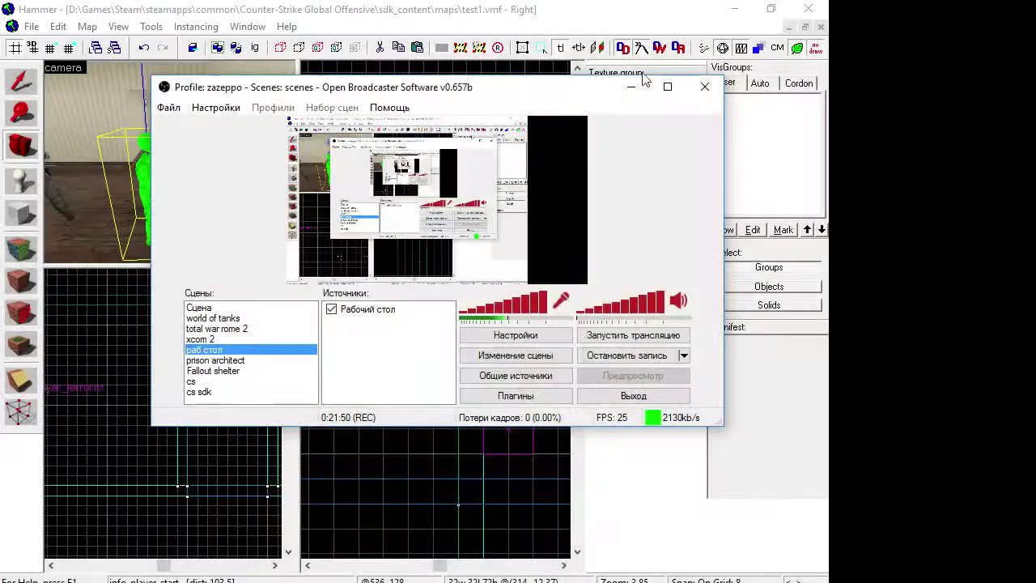
pyautogui.click(631, 86)
pyautogui.moveTo(75, 166); pyautogui.dragTo(48, 172)
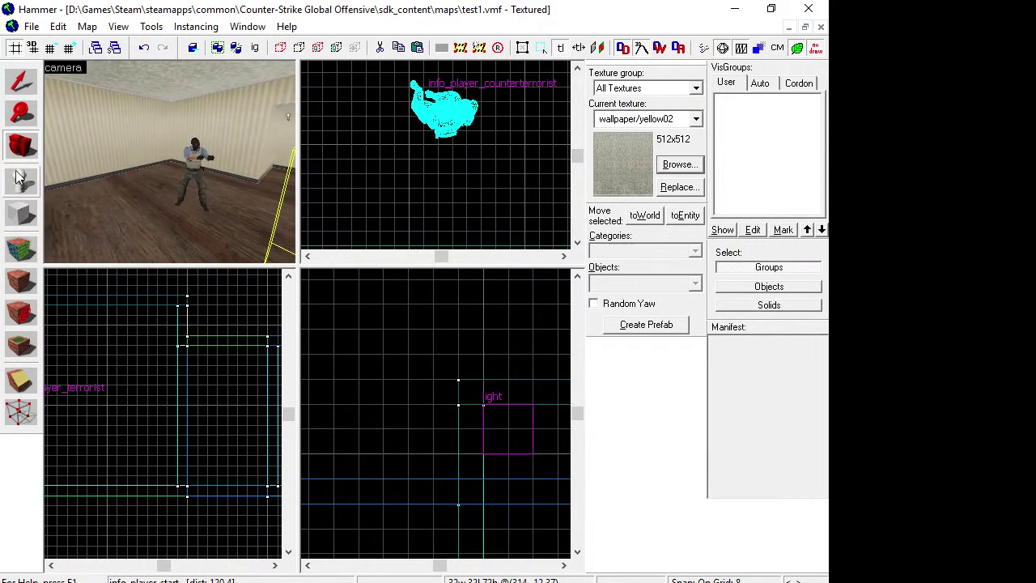
pyautogui.click(24, 180)
pyautogui.click(671, 288)
pyautogui.moveTo(664, 286); pyautogui.dragTo(645, 286)
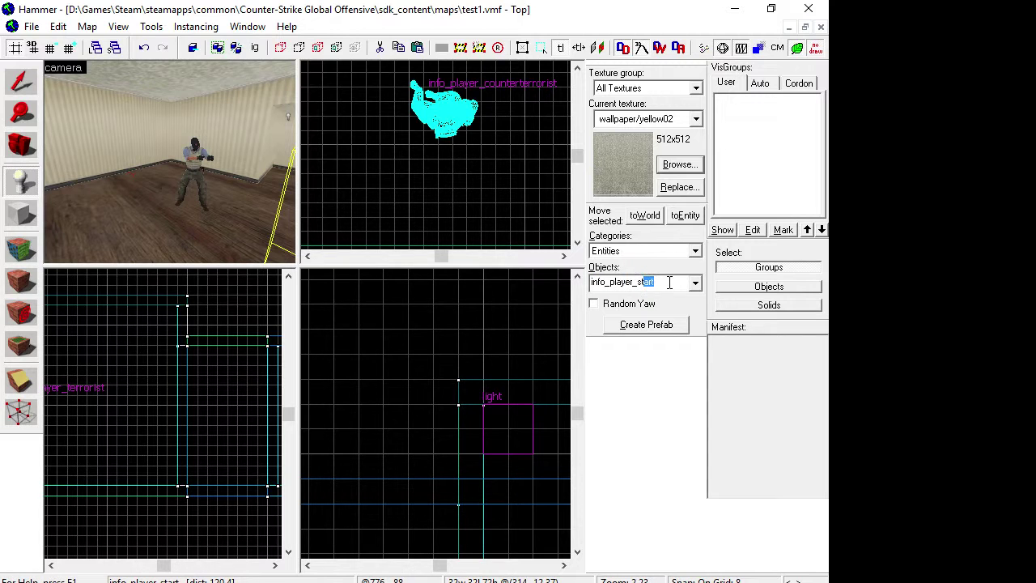
pyautogui.press('BackSpace')
pyautogui.press('BackSpace')
pyautogui.press('BackSpace')
pyautogui.click(662, 303)
# Step: Place four more info_player_counterterrorist entities on the floor around the existing counter-terrorist spawn
pyautogui.click(24, 149)
pyautogui.moveTo(226, 162); pyautogui.dragTo(170, 162)
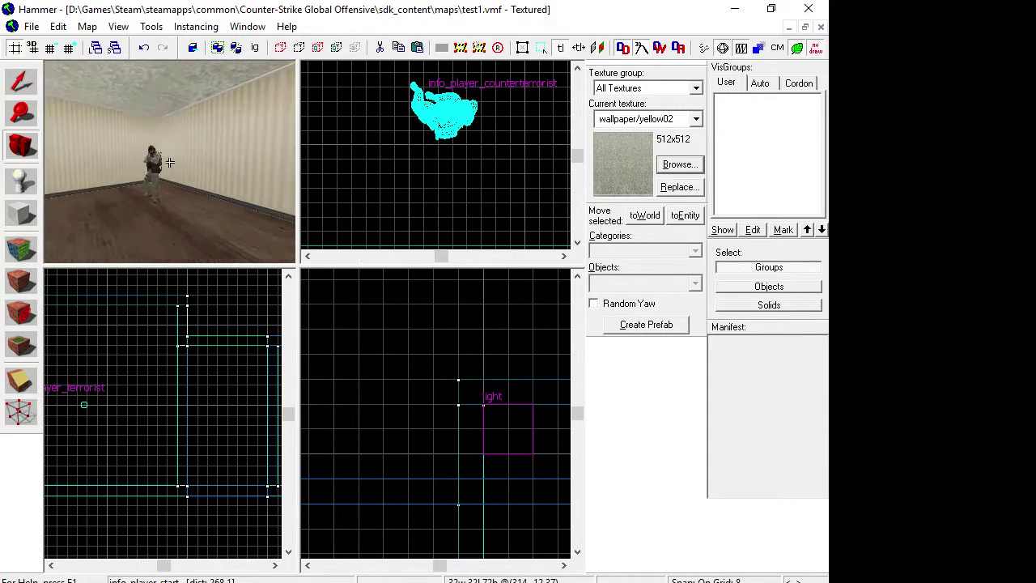
pyautogui.press('w')
pyautogui.click(21, 178)
pyautogui.click(192, 215)
pyautogui.click(79, 217)
pyautogui.press('s')
pyautogui.press('a')
pyautogui.click(154, 213)
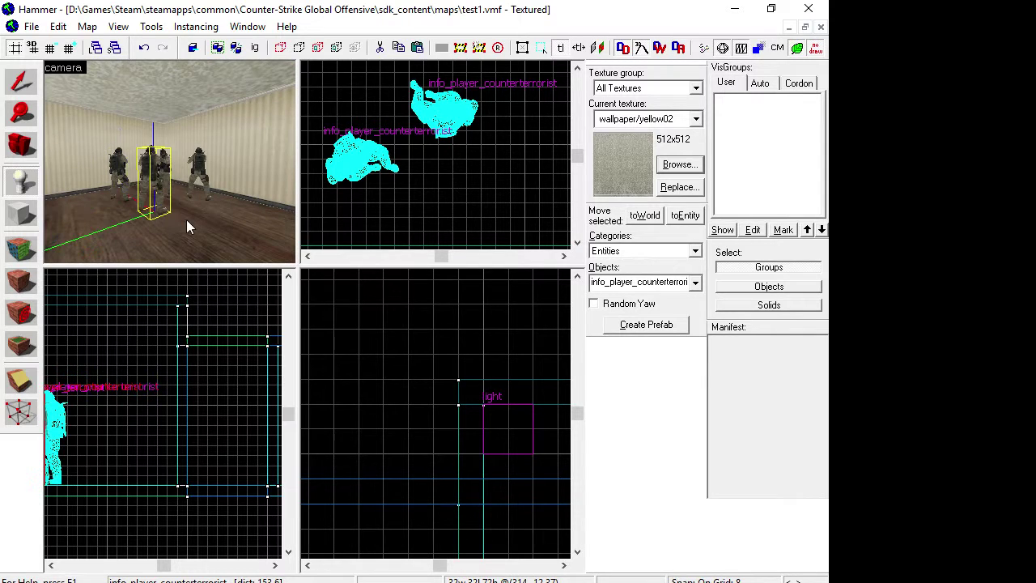
pyautogui.click(196, 225)
# Step: Go to the terrorist spawn in the other room and choose info_player_terrorist as the entity to place
pyautogui.click(21, 146)
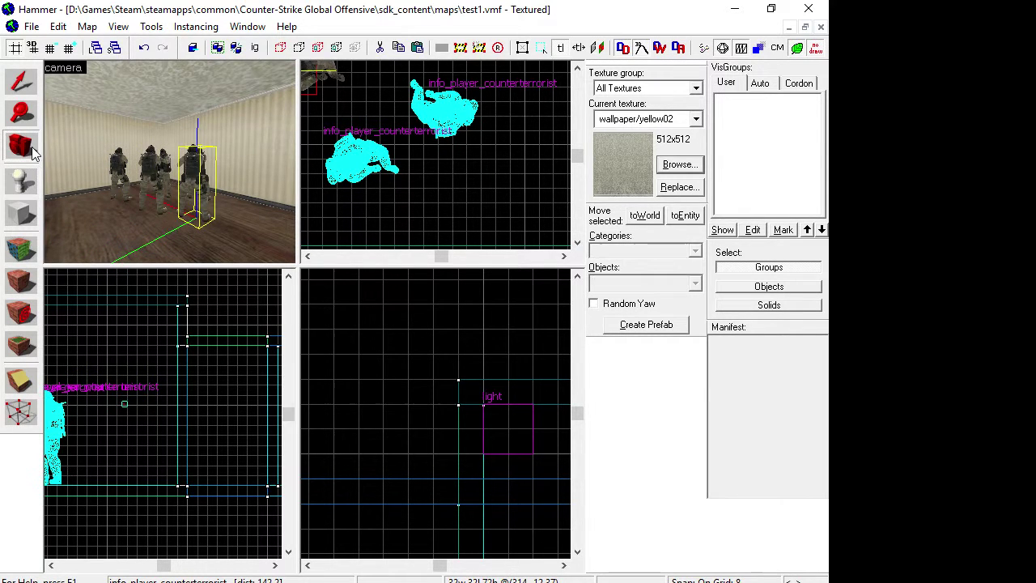
pyautogui.press('w')
pyautogui.press('s')
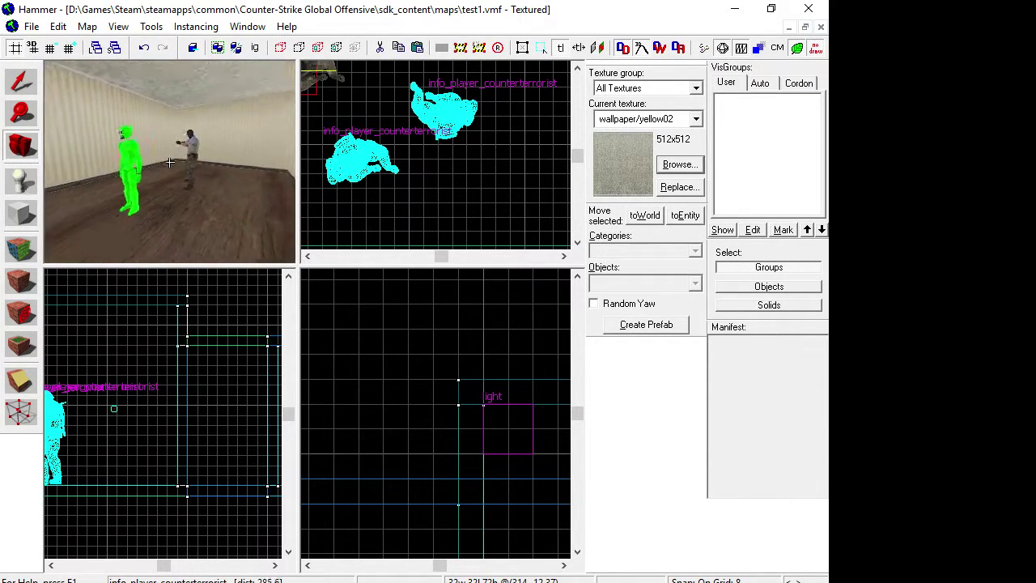
pyautogui.click(10, 189)
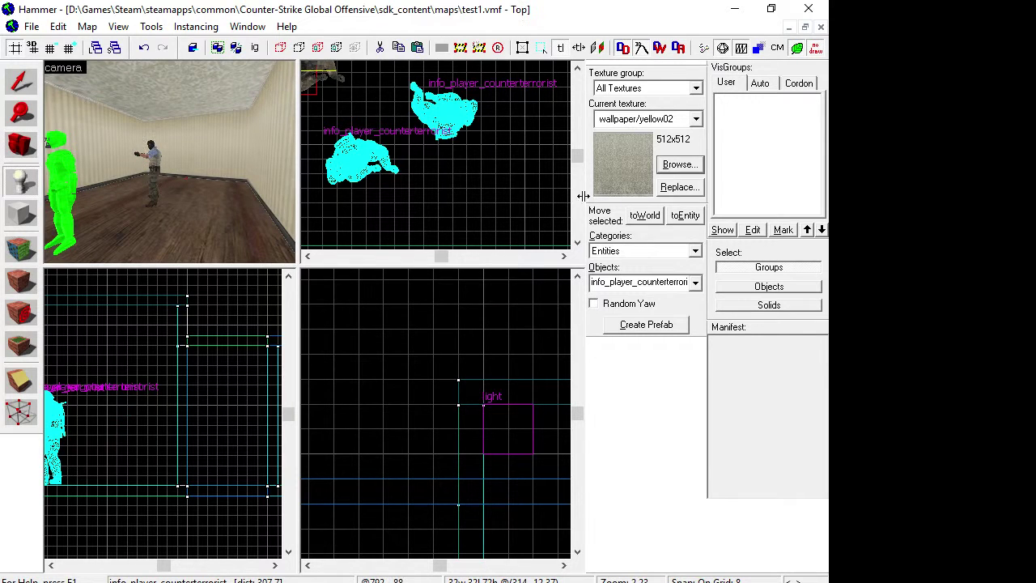
pyautogui.doubleClick(640, 279)
pyautogui.moveTo(641, 282); pyautogui.dragTo(654, 282)
pyautogui.press('BackSpace')
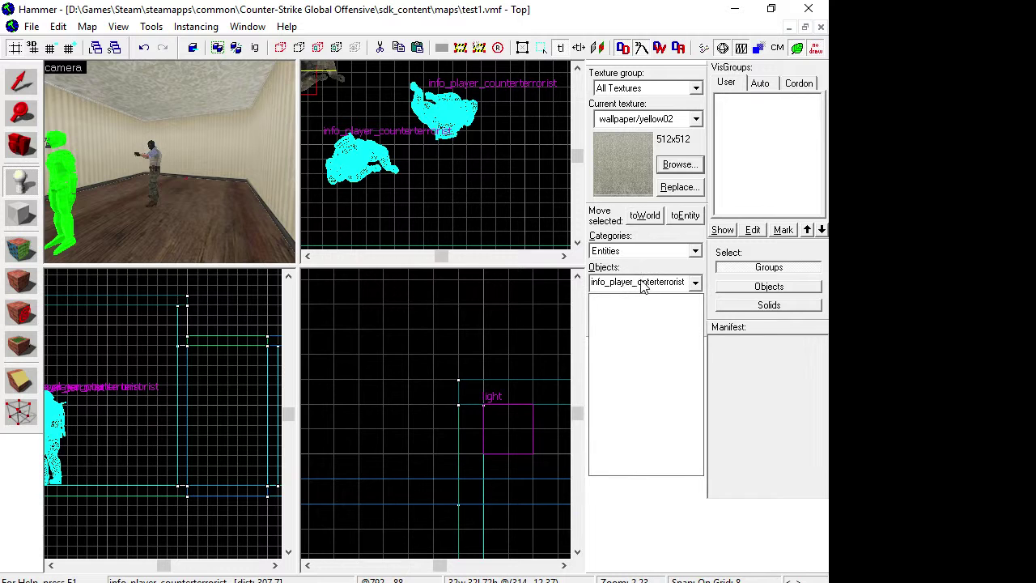
pyautogui.click(649, 283)
pyautogui.click(640, 282)
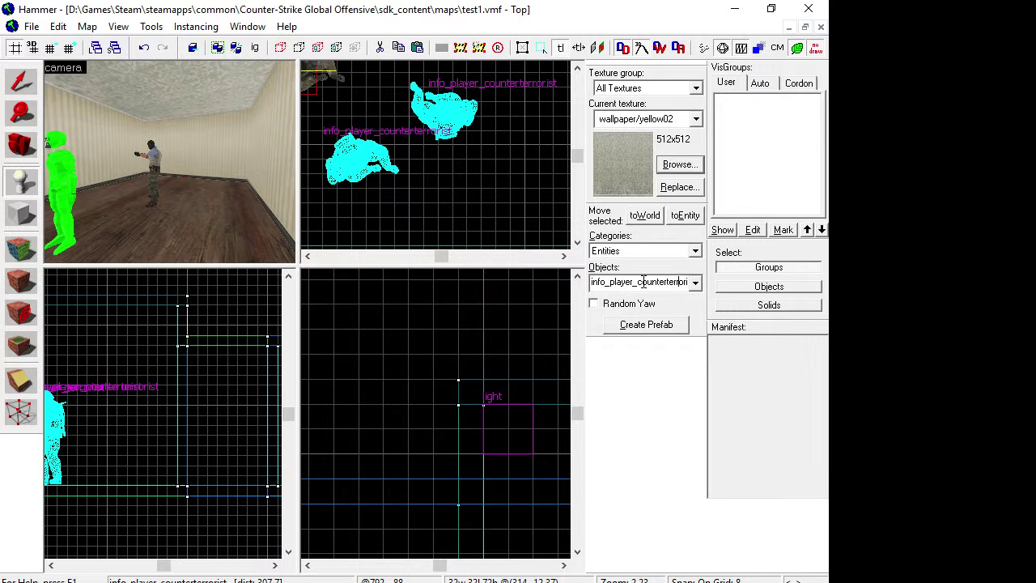
pyautogui.moveTo(640, 282); pyautogui.dragTo(689, 282)
pyautogui.press('Delete')
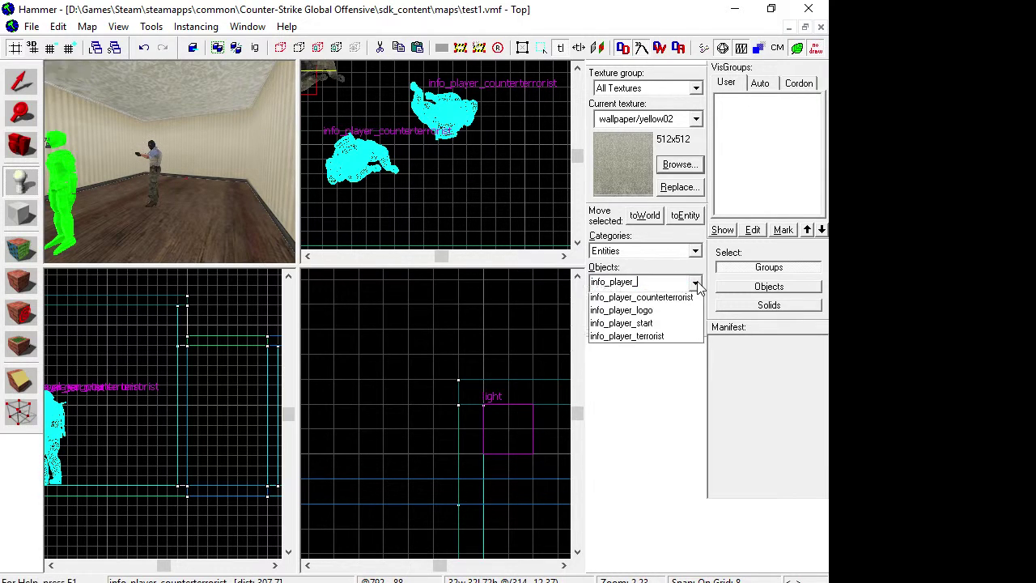
pyautogui.click(620, 339)
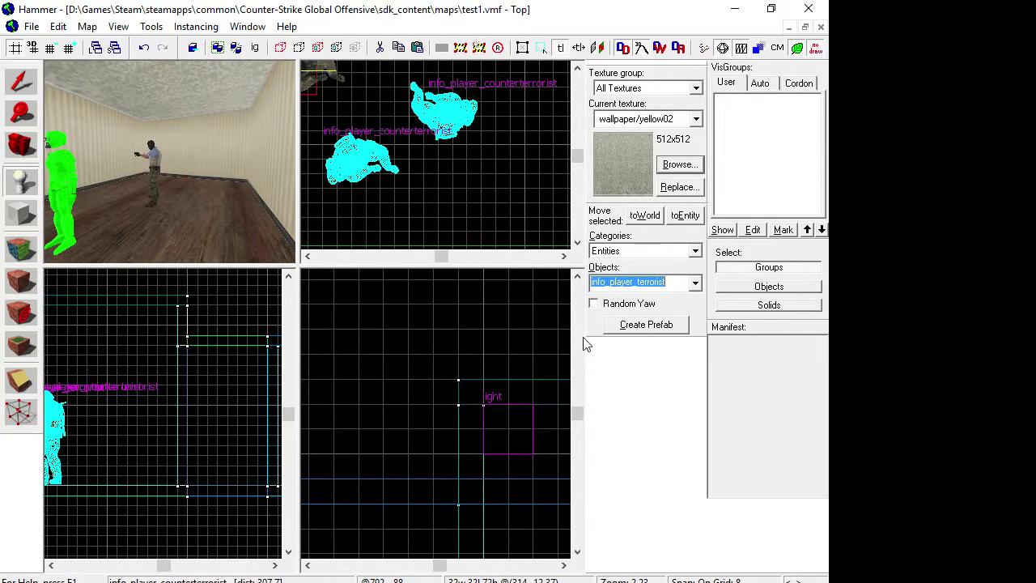
# Step: Place four more info_player_terrorist entities on the floor around the existing terrorist spawn
pyautogui.click(203, 225)
pyautogui.click(145, 235)
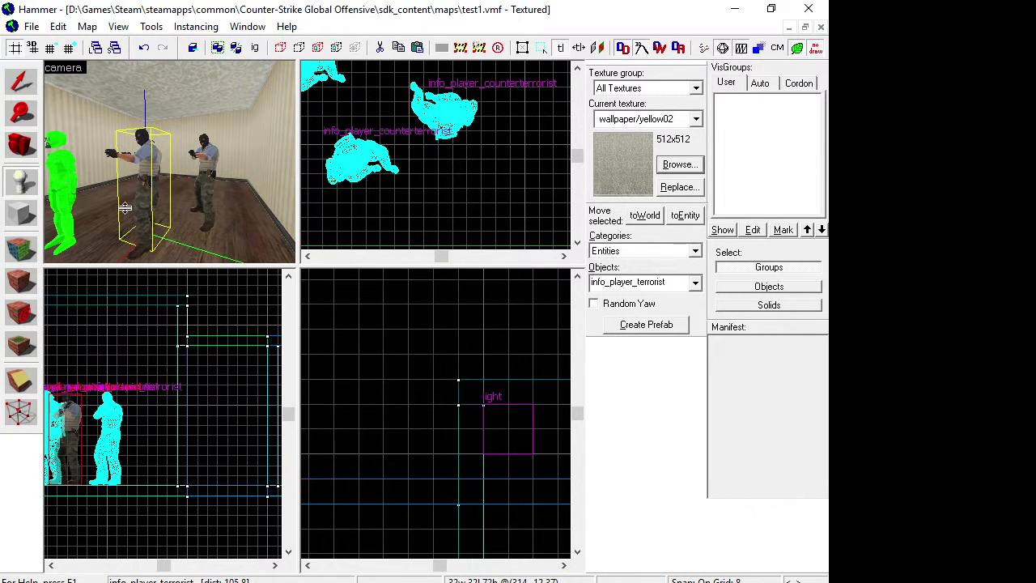
pyautogui.click(174, 184)
pyautogui.click(237, 231)
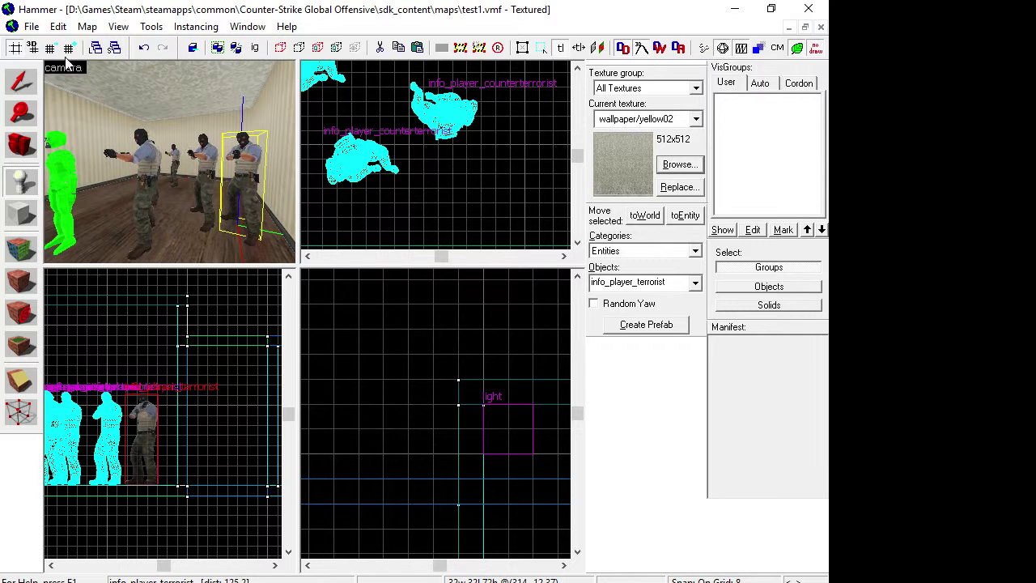
# Step: Save the map, compile it again and close the finished compile console
pyautogui.click(32, 26)
pyautogui.click(73, 99)
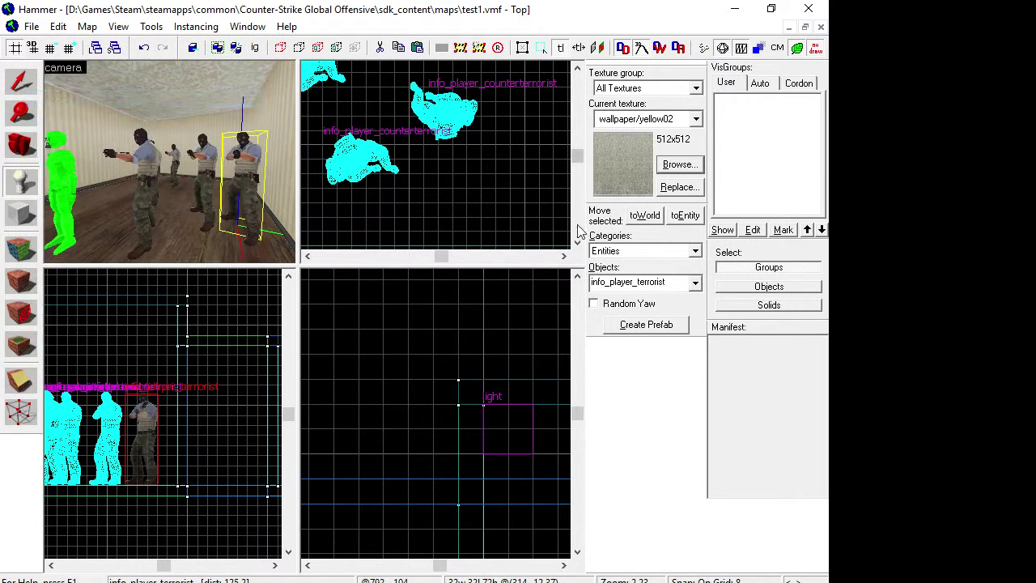
pyautogui.press('F9')
pyautogui.click(427, 450)
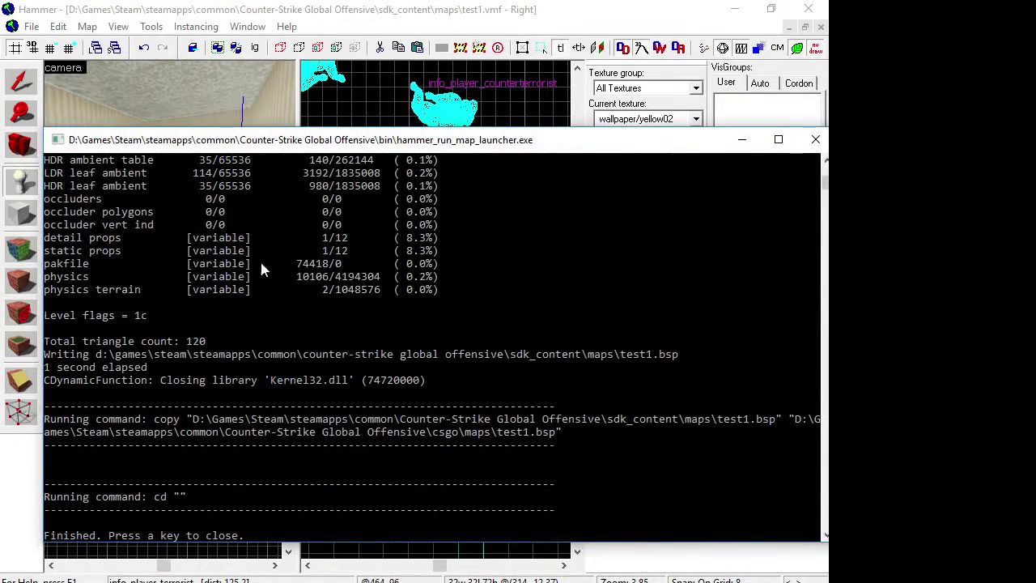
pyautogui.press('Return')
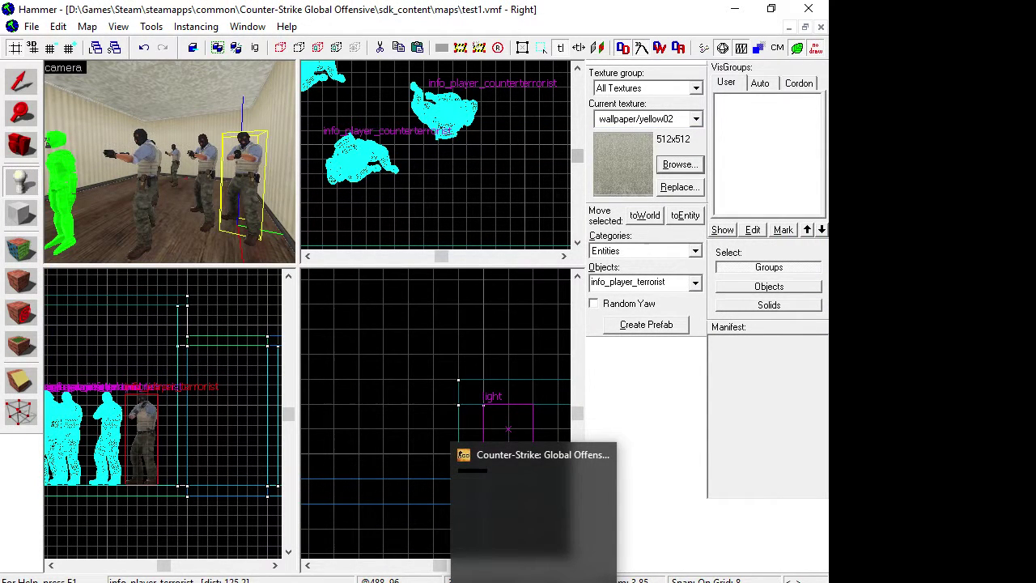
# Step: Switch back to CS:GO and load the newly compiled map with the console command "map test1"
pyautogui.click(477, 582)
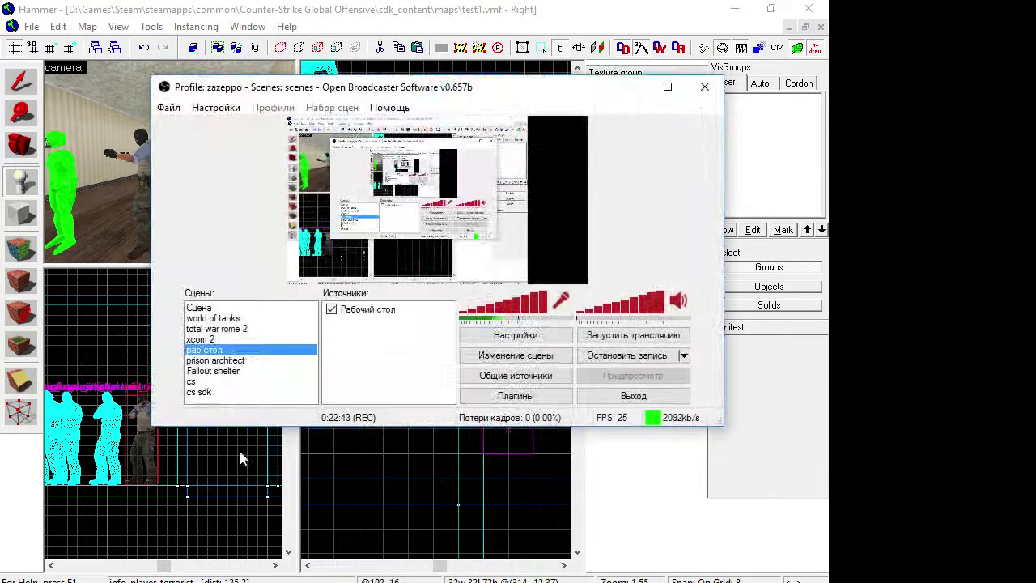
pyautogui.click(207, 381)
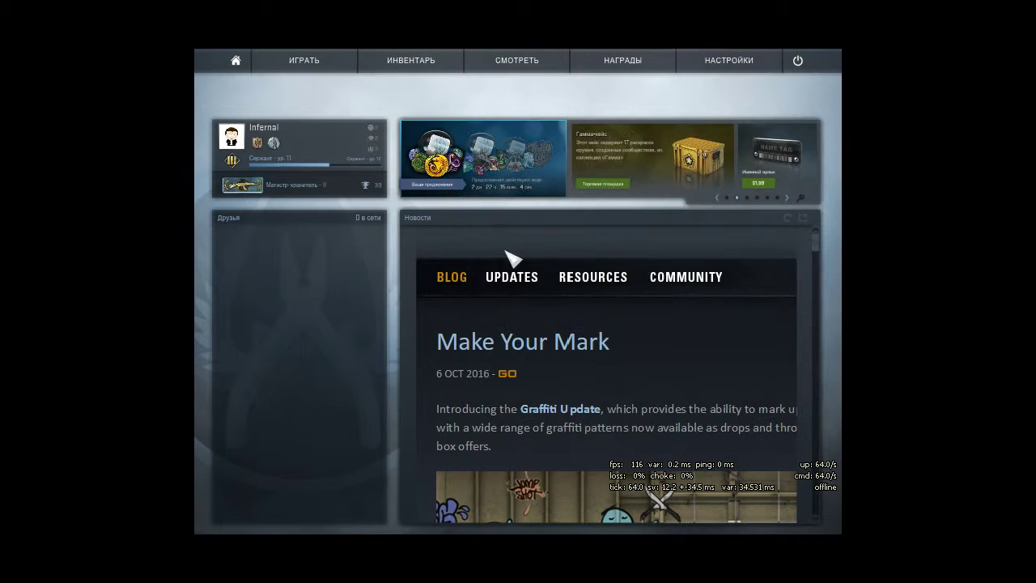
pyautogui.press('`')
pyautogui.write('ma')
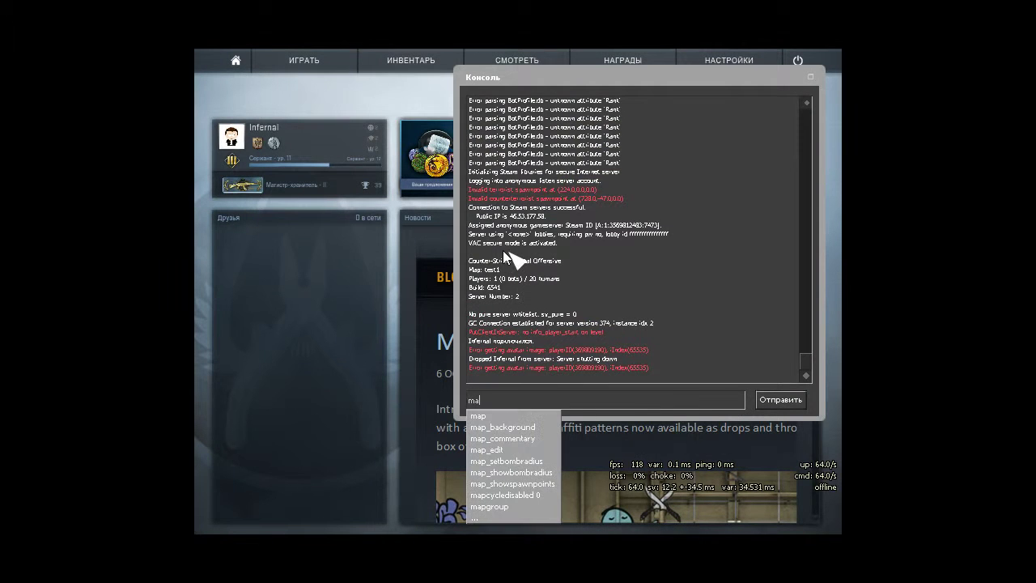
pyautogui.write('p test1')
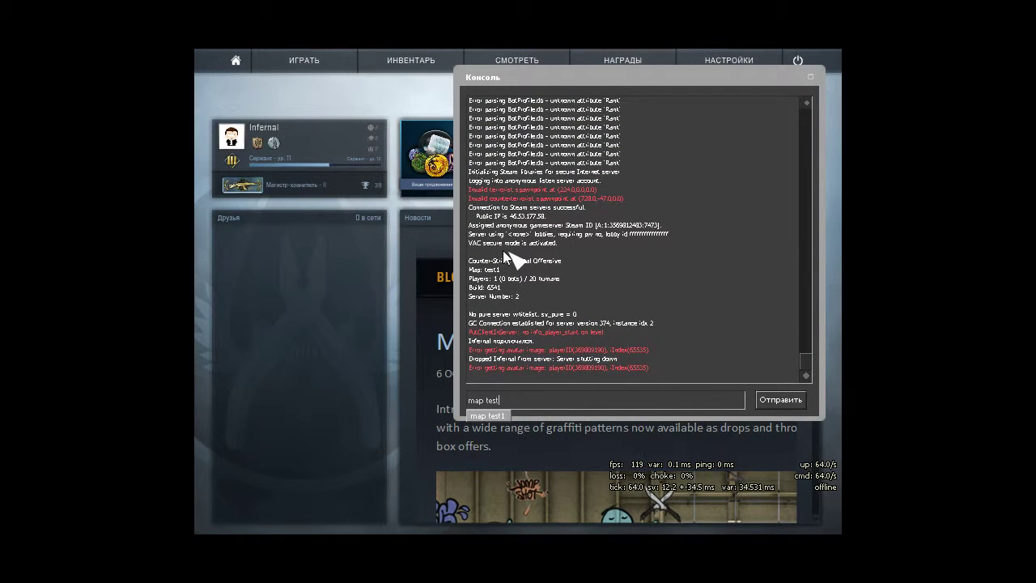
pyautogui.click(766, 400)
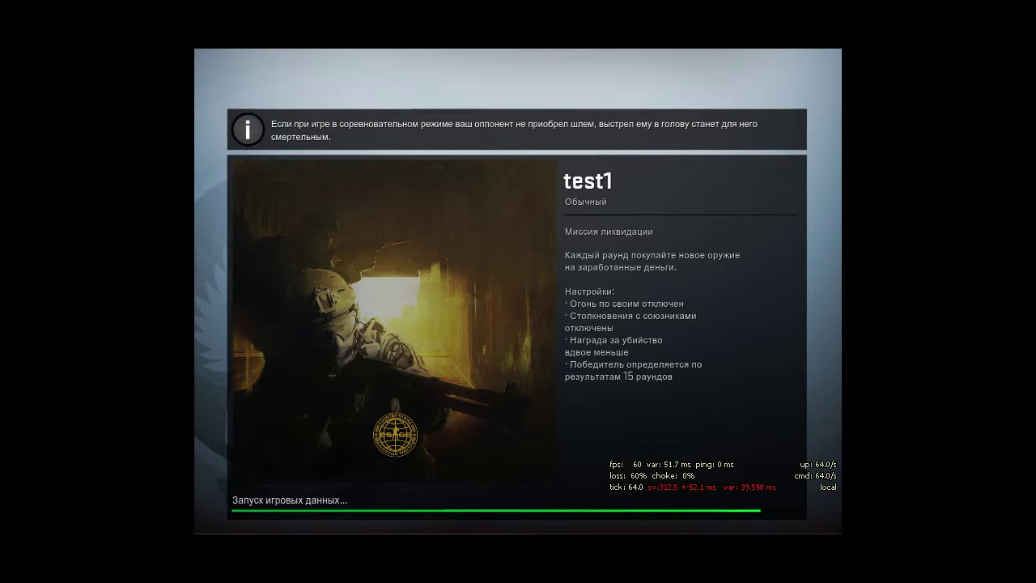
# Step: Continue past the test1 loading screen and join the Counter-Terrorists team
pyautogui.click(363, 498)
pyautogui.click(593, 373)
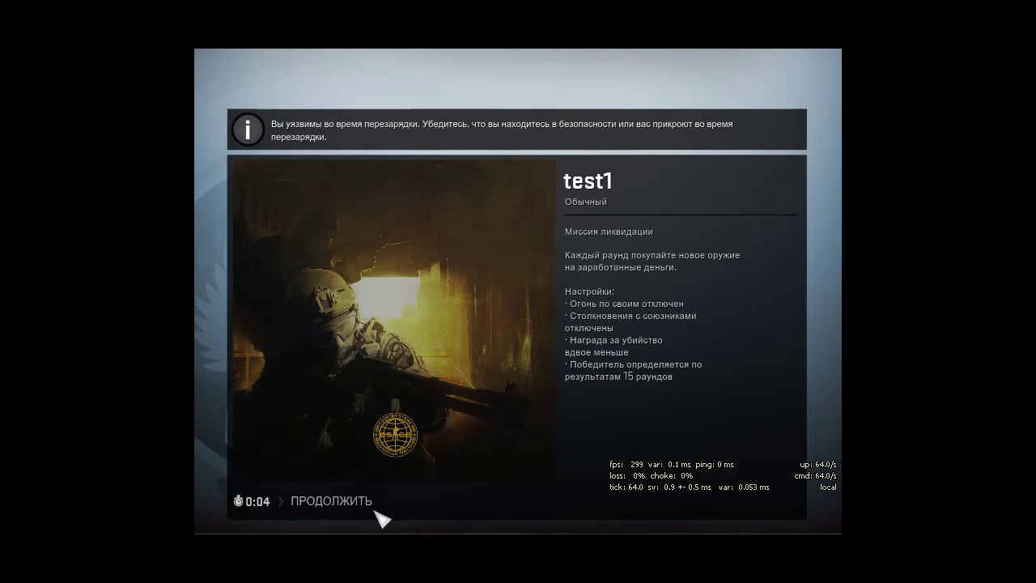
pyautogui.click(356, 506)
pyautogui.click(476, 330)
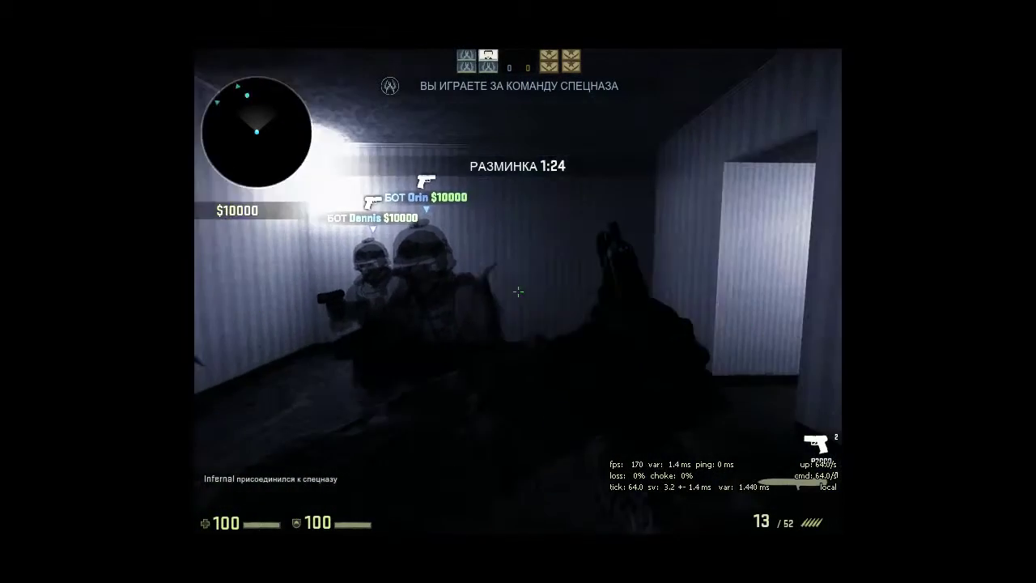
# Step: Play-test the map by shooting the terrorist bots with the pistol through the doorway between the rooms
pyautogui.press('Tab')
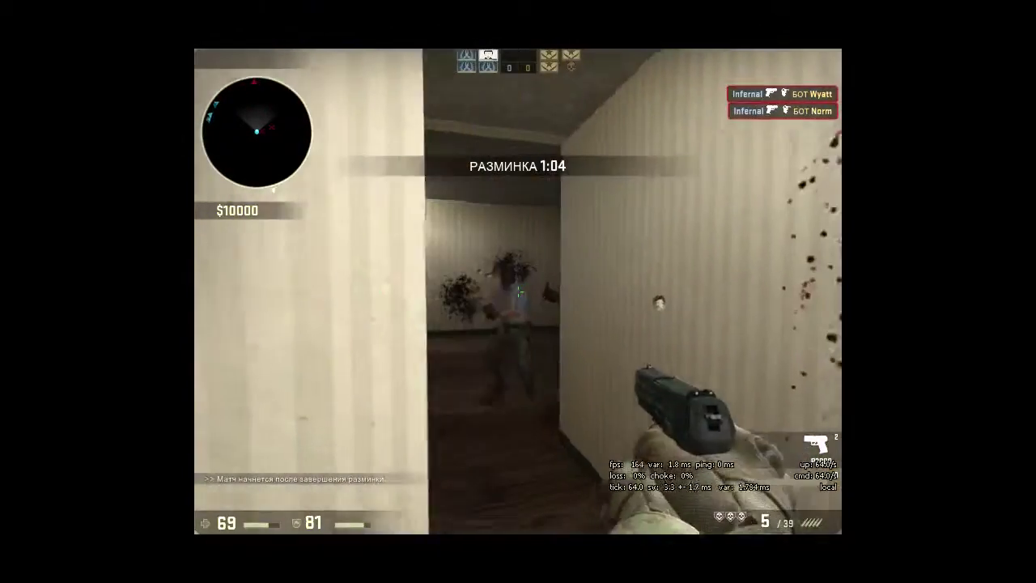
pyautogui.click(518, 291)
pyautogui.click(518, 291)
pyautogui.click(518, 291)
pyautogui.click(518, 291)
pyautogui.click(518, 292)
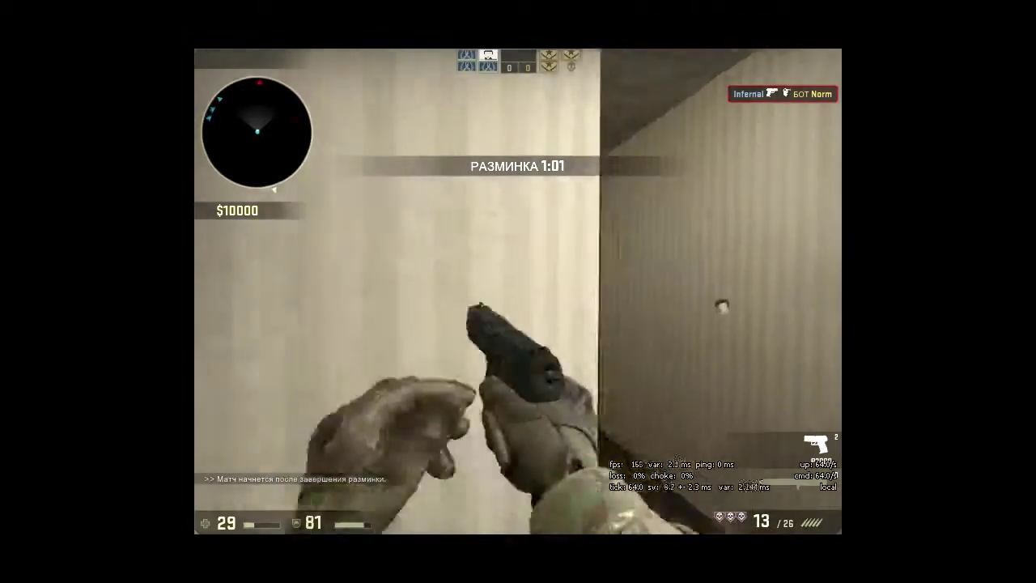
pyautogui.click(518, 291)
pyautogui.click(519, 292)
pyautogui.click(518, 292)
pyautogui.click(519, 292)
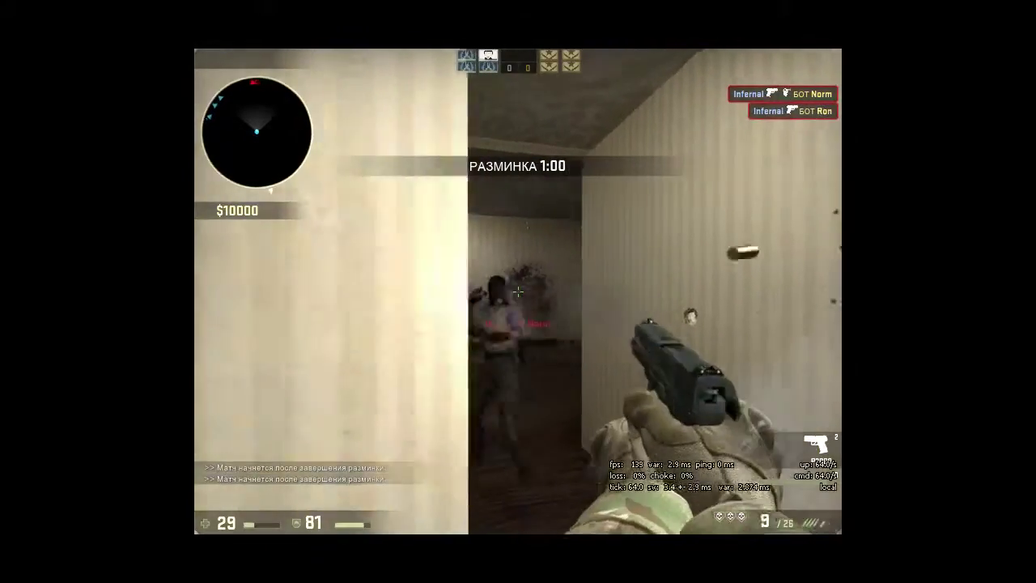
pyautogui.click(519, 291)
pyautogui.click(518, 291)
pyautogui.click(519, 291)
pyautogui.click(518, 291)
pyautogui.click(518, 291)
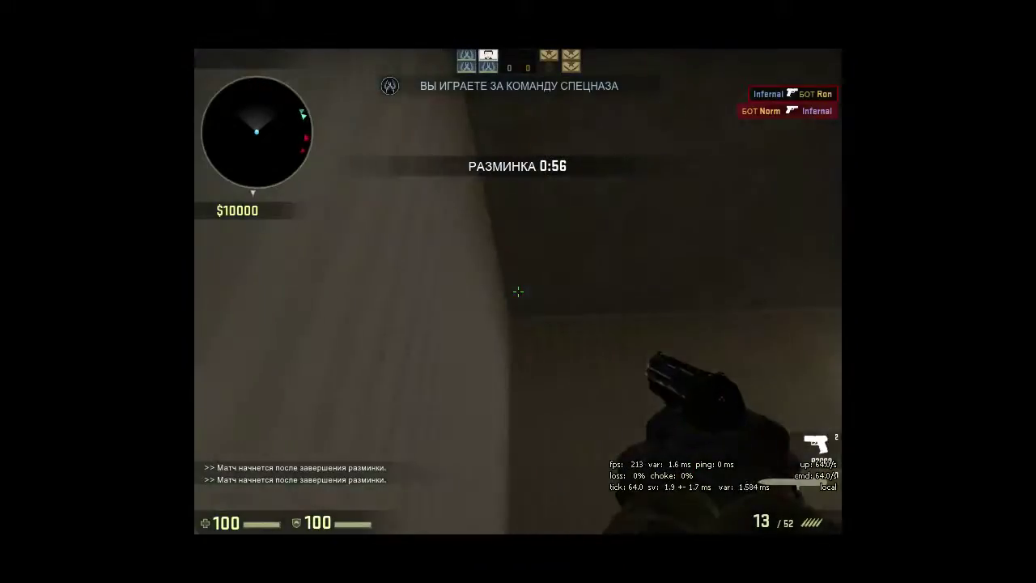
# Step: Walk from the counter-terrorist spawn into the terrorist room and attack the bots there with the knife
pyautogui.press('w')
pyautogui.press('w')
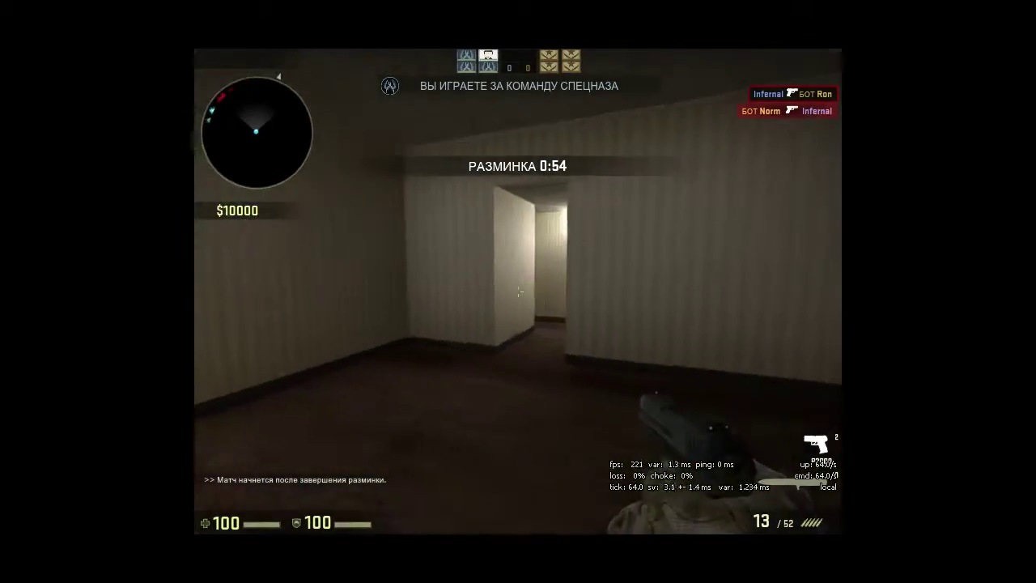
pyautogui.press('3')
pyautogui.press('w')
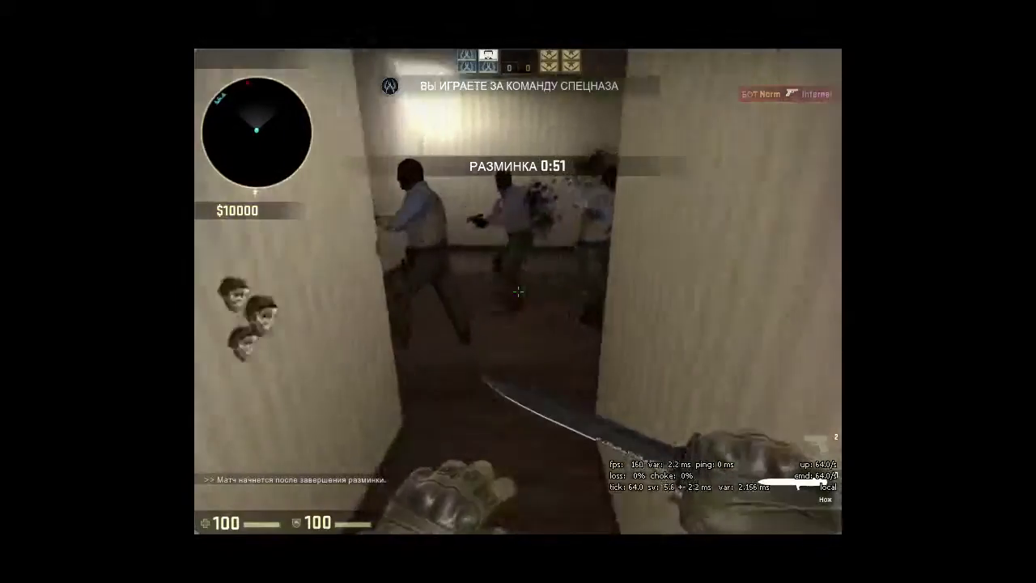
pyautogui.click(519, 291)
pyautogui.click(519, 292)
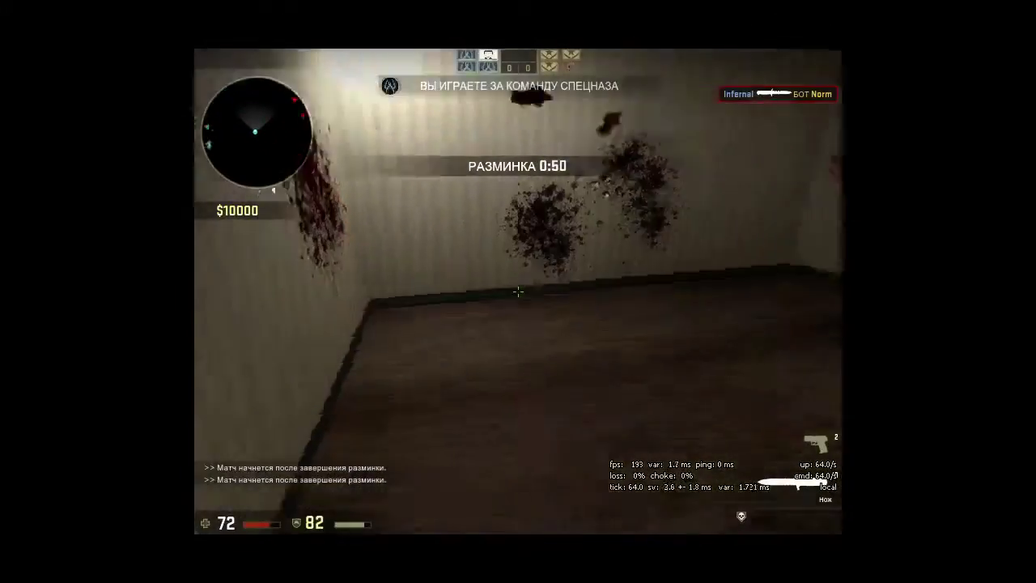
pyautogui.press('w')
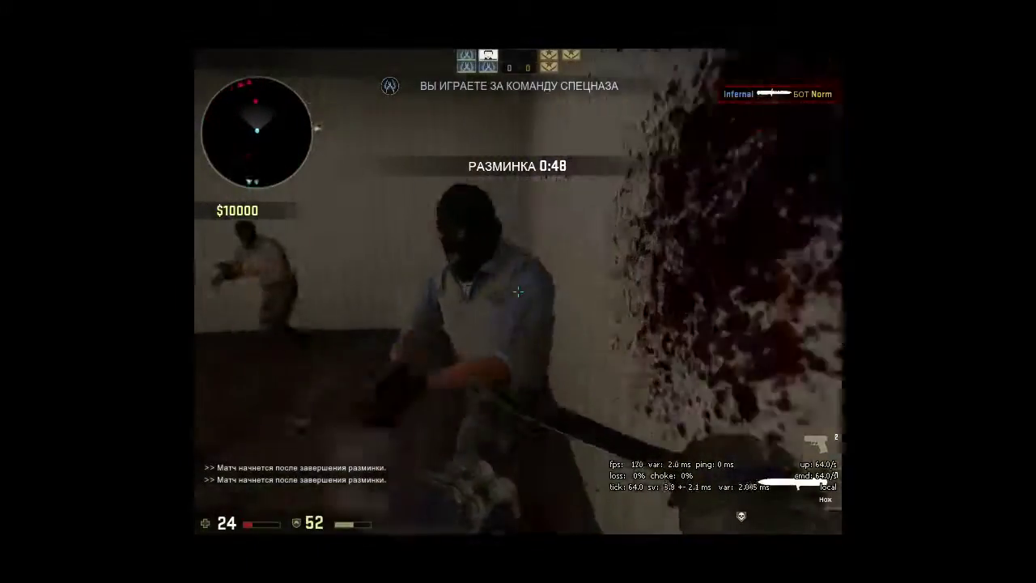
pyautogui.click(518, 291)
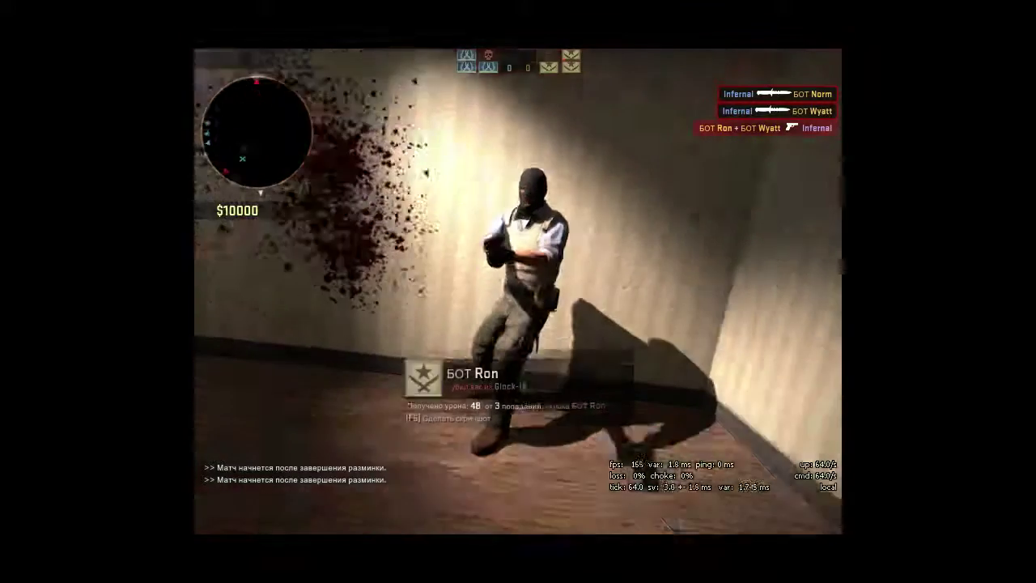
# Step: Leave the match to the main menu and exit CS:GO, confirming both prompts
pyautogui.press('Escape')
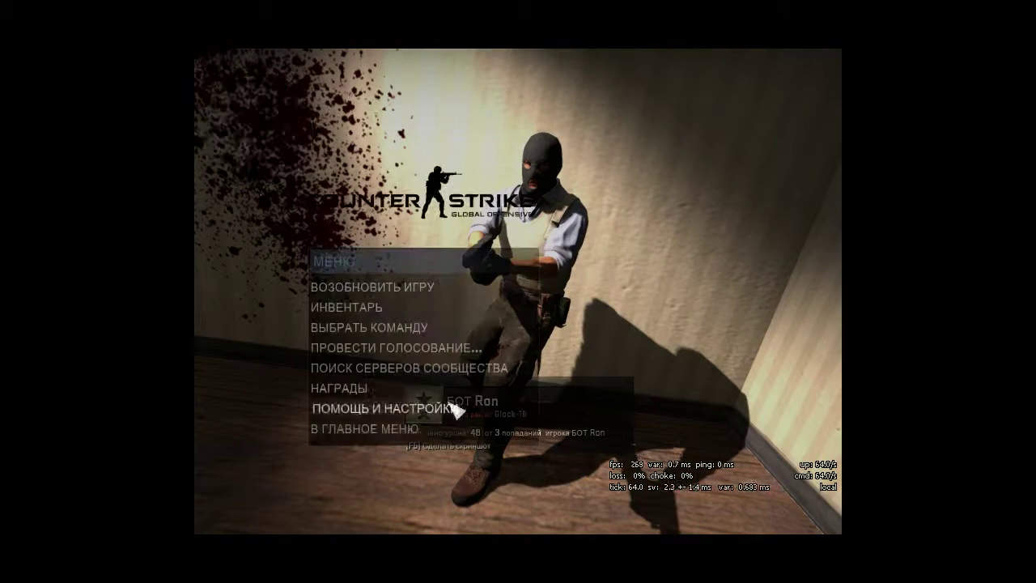
pyautogui.click(405, 434)
pyautogui.click(567, 349)
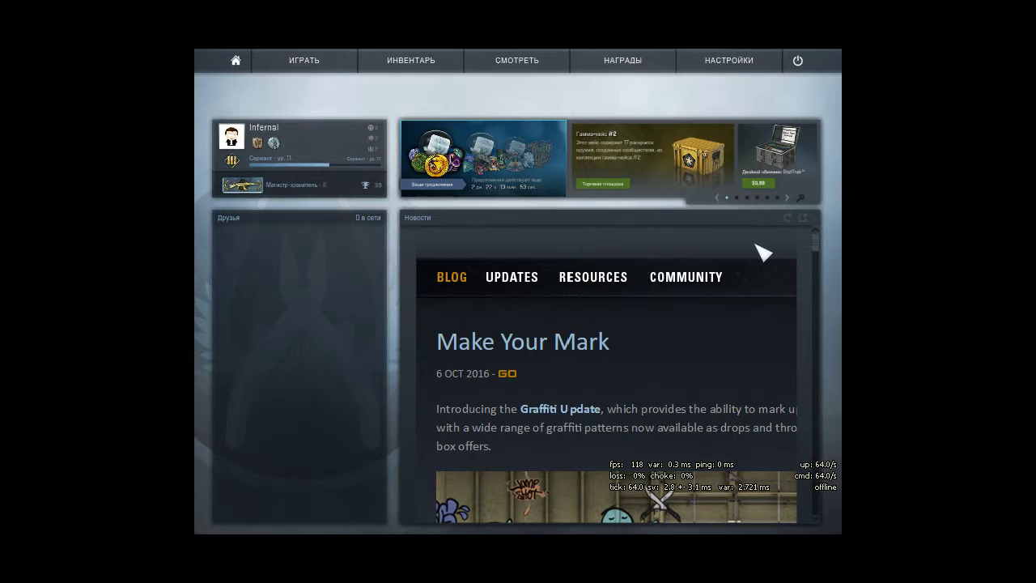
pyautogui.click(799, 62)
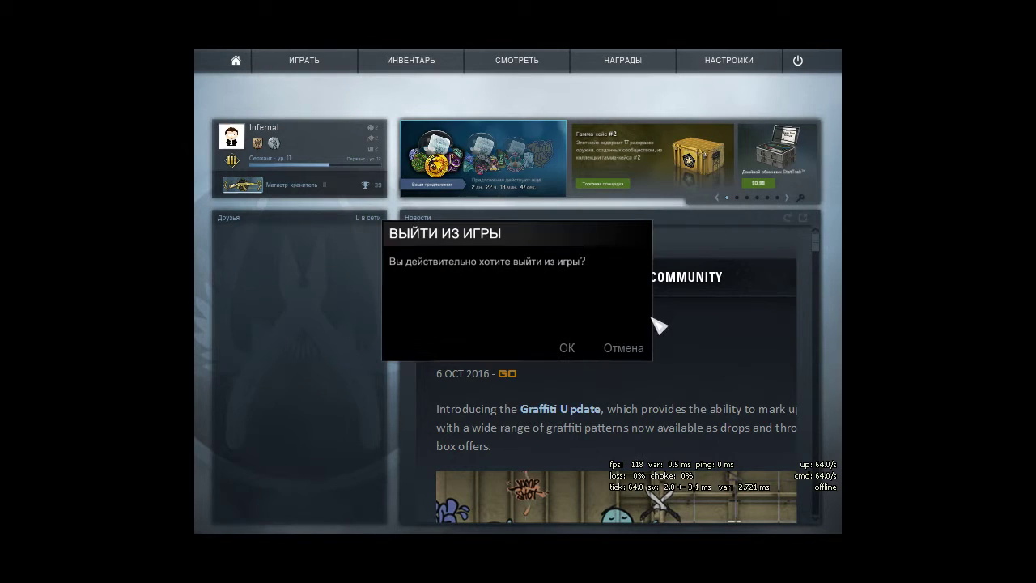
pyautogui.click(569, 349)
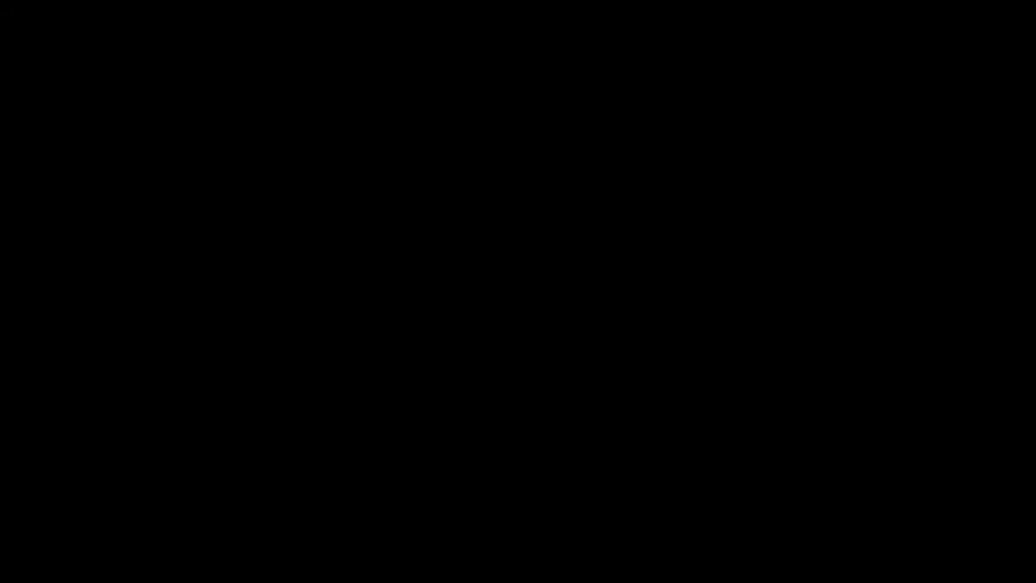